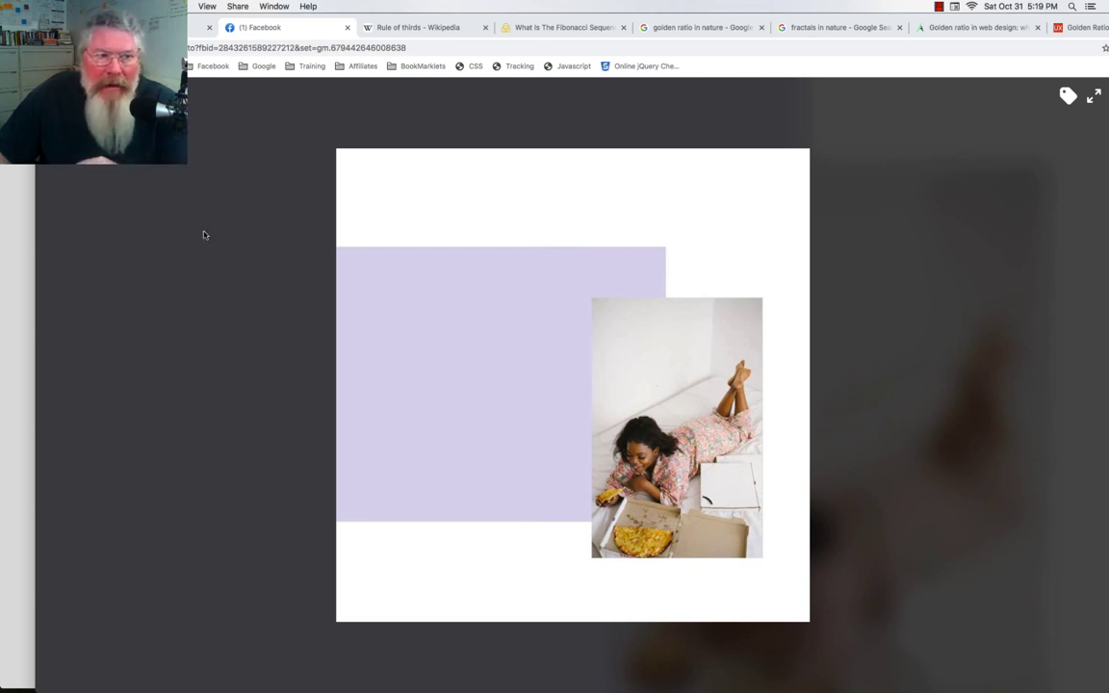
- Bring the AllPics.png image of overlapping layout examples to the front and reposition its window for viewing
click(8, 200)
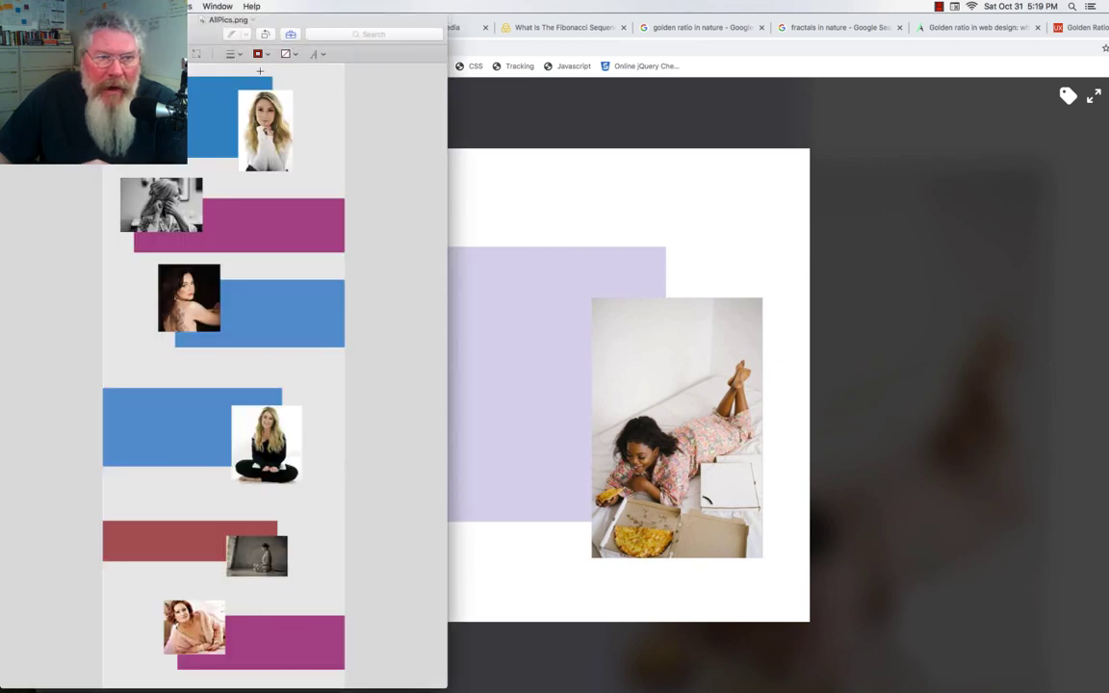
drag(308, 21, 481, 19)
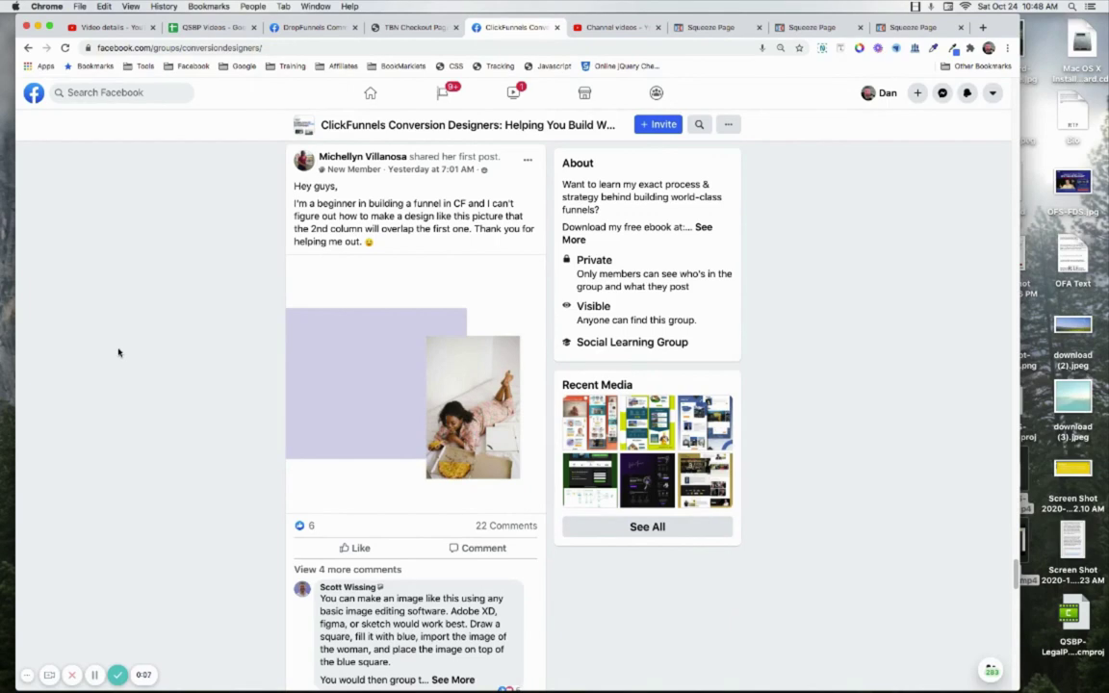
- Switch to the first Squeeze Page in the ClickFunnels editor and examine the blue section's general and advanced settings
click(714, 29)
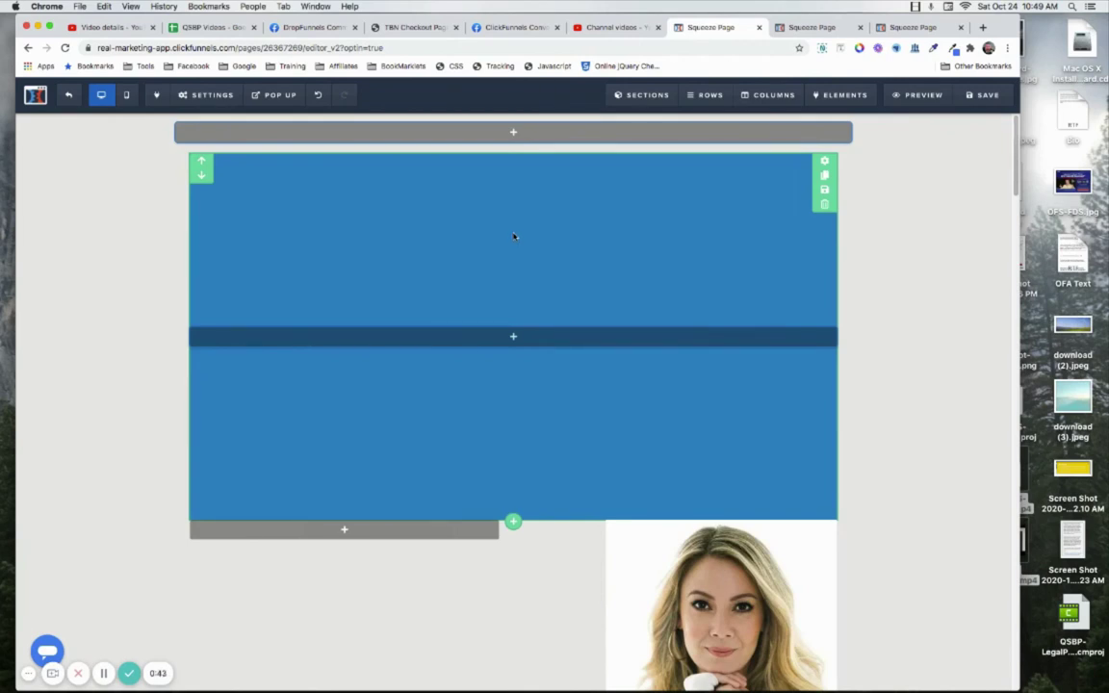
scroll(500, 281, down, 4)
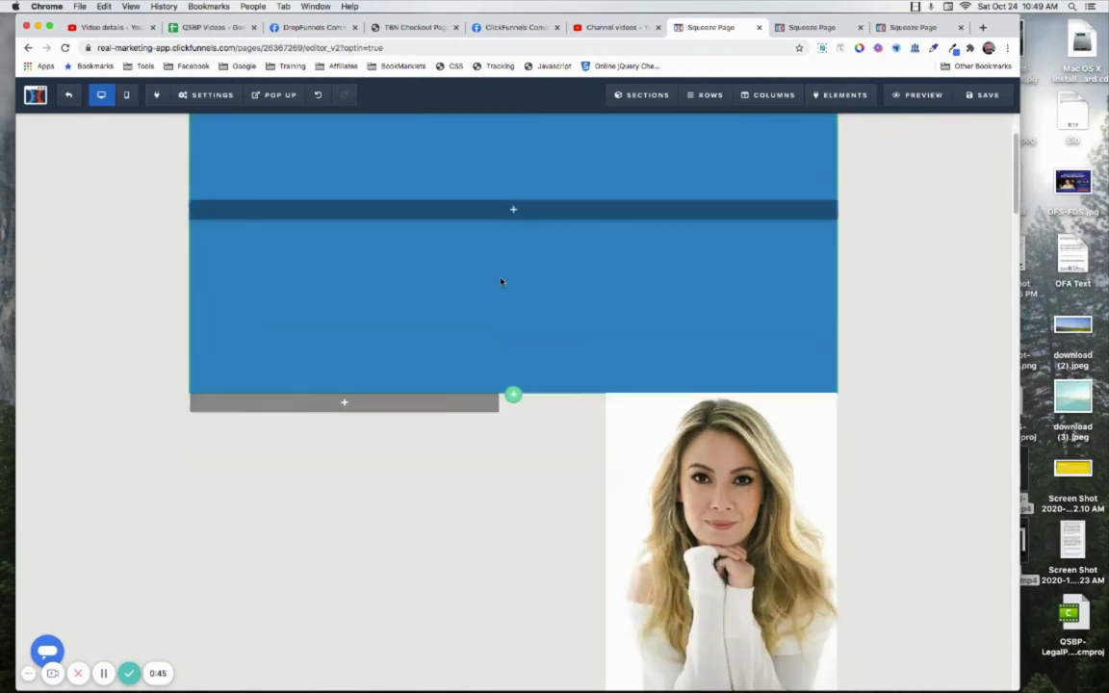
scroll(501, 282, up, 2)
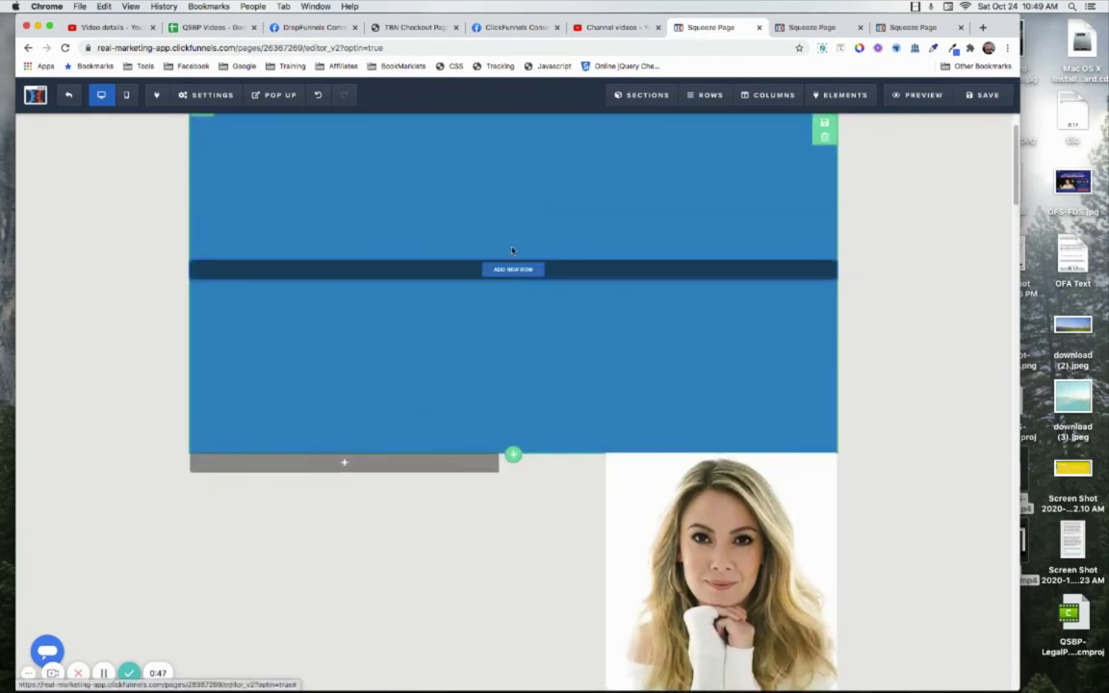
scroll(509, 293, up, 2)
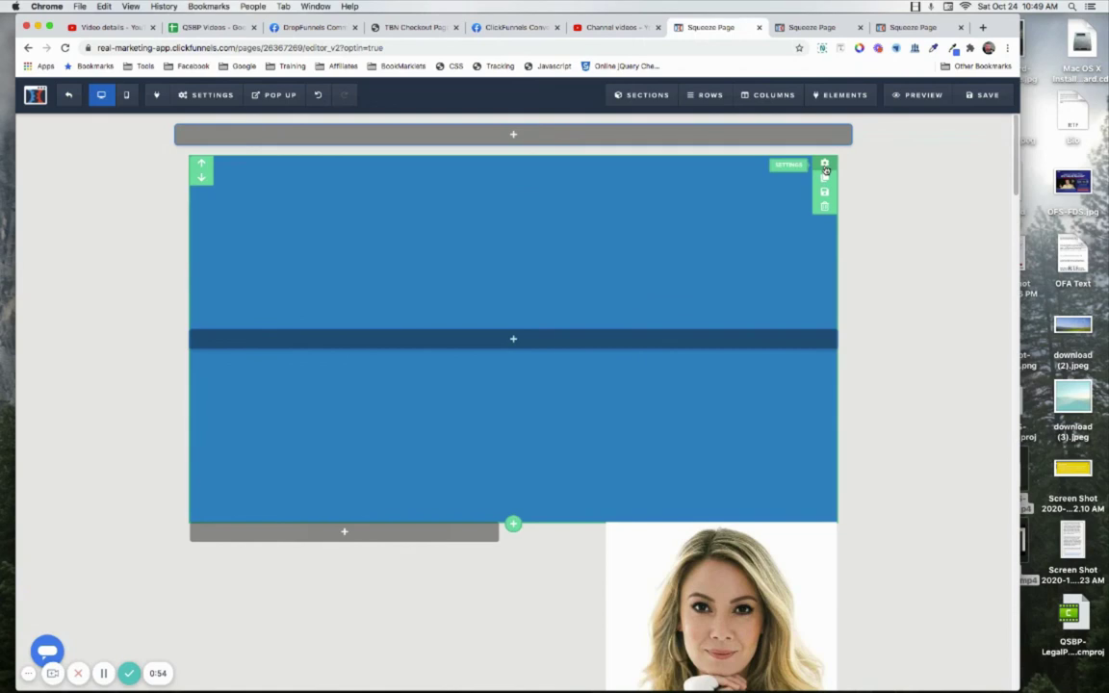
click(825, 170)
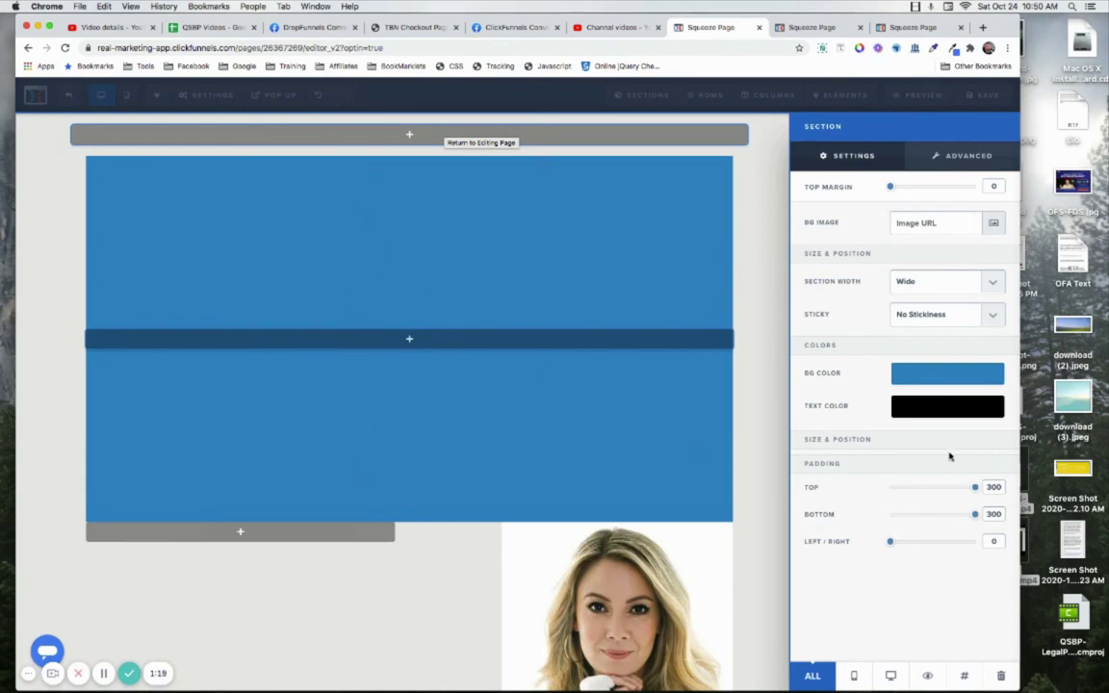
click(967, 160)
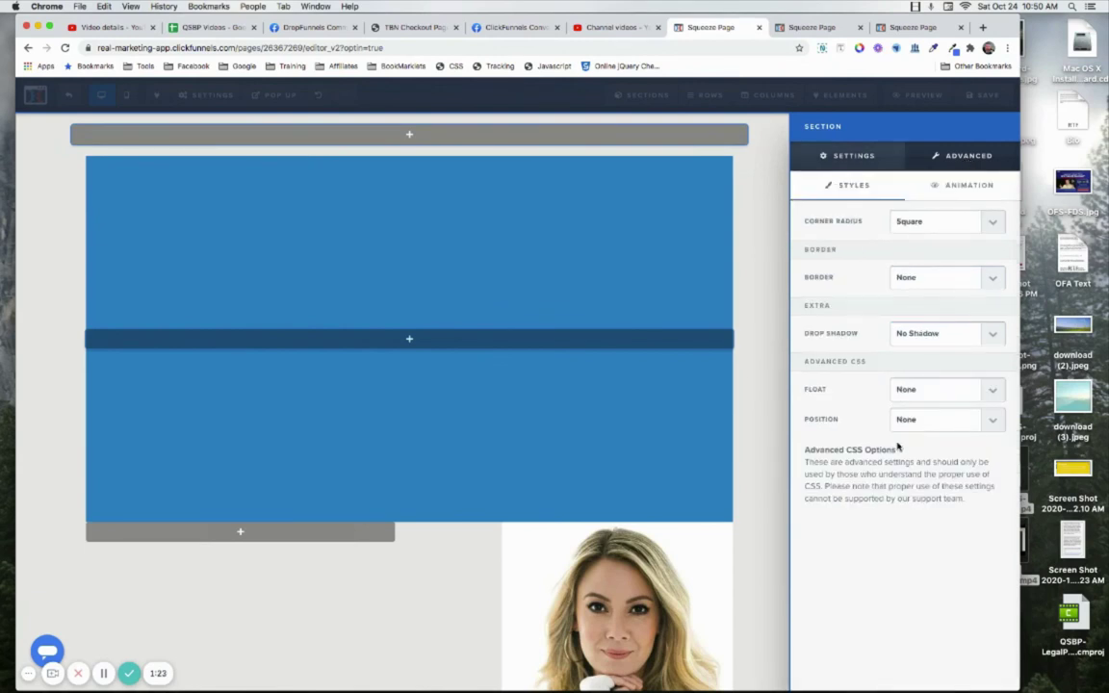
click(558, 226)
- Examine the general and advanced settings of the transparent section that holds the woman's portrait, below the blue section
scroll(710, 319, down, 3)
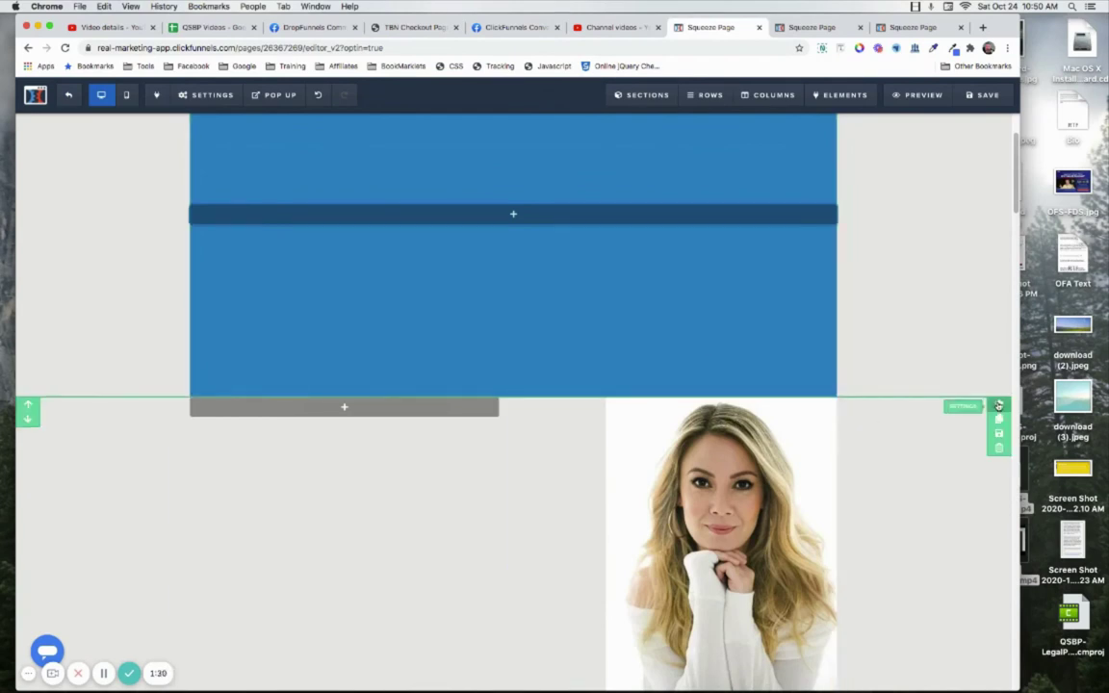
click(998, 406)
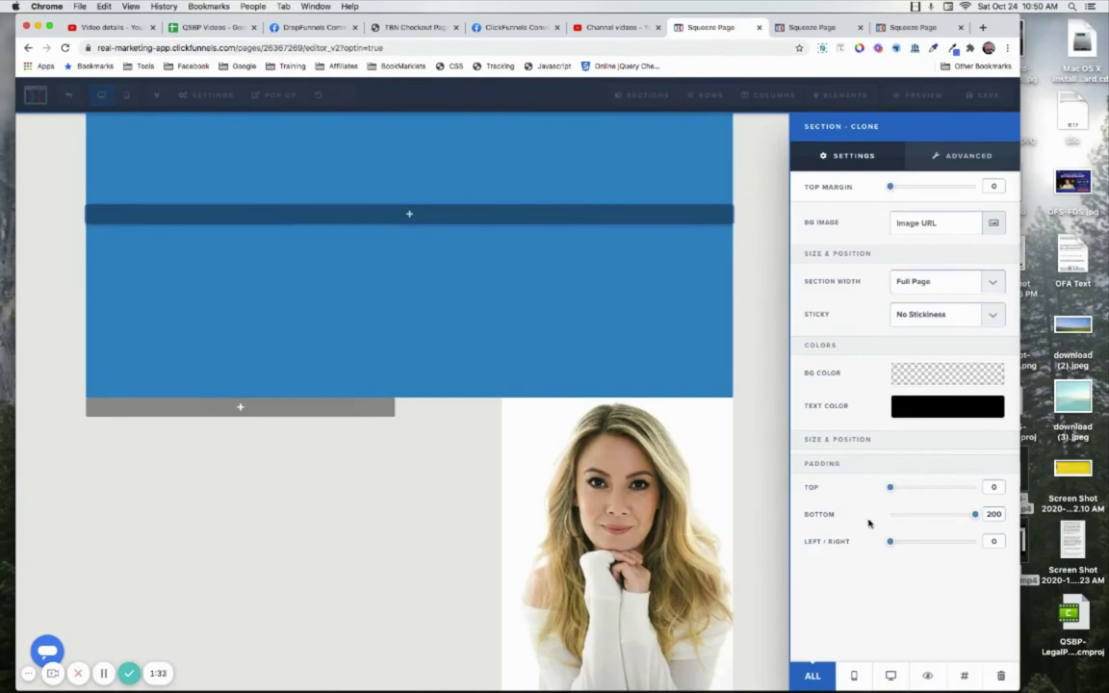
click(434, 507)
scroll(736, 354, down, 10)
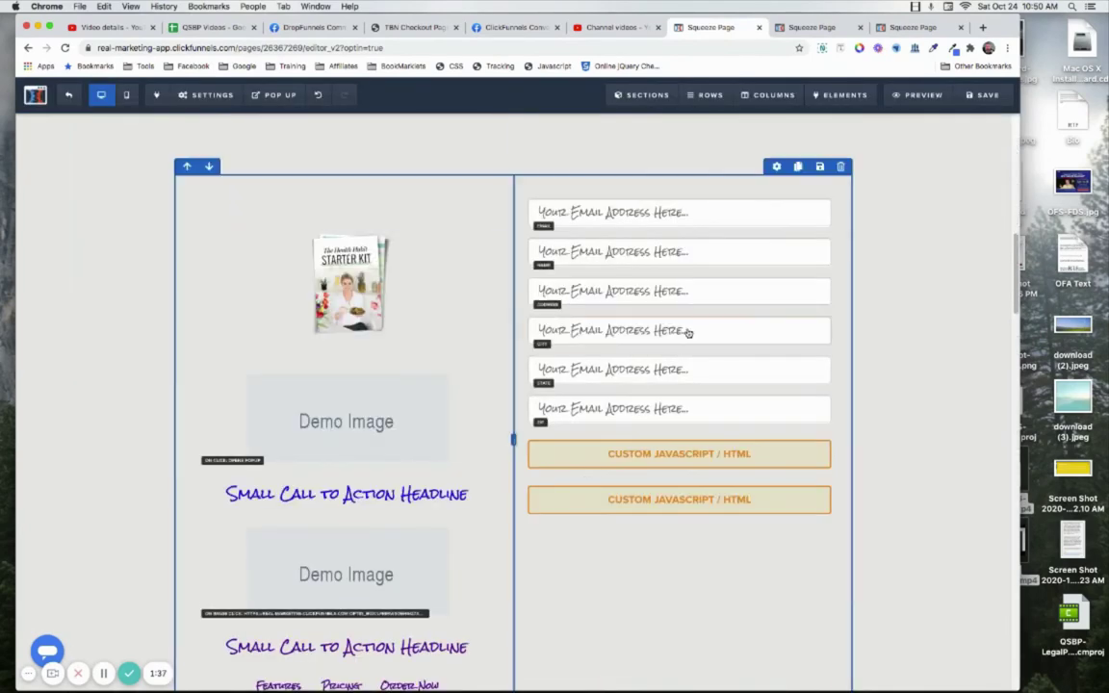
scroll(685, 335, up, 4)
scroll(925, 310, up, 5)
scroll(925, 310, down, 3)
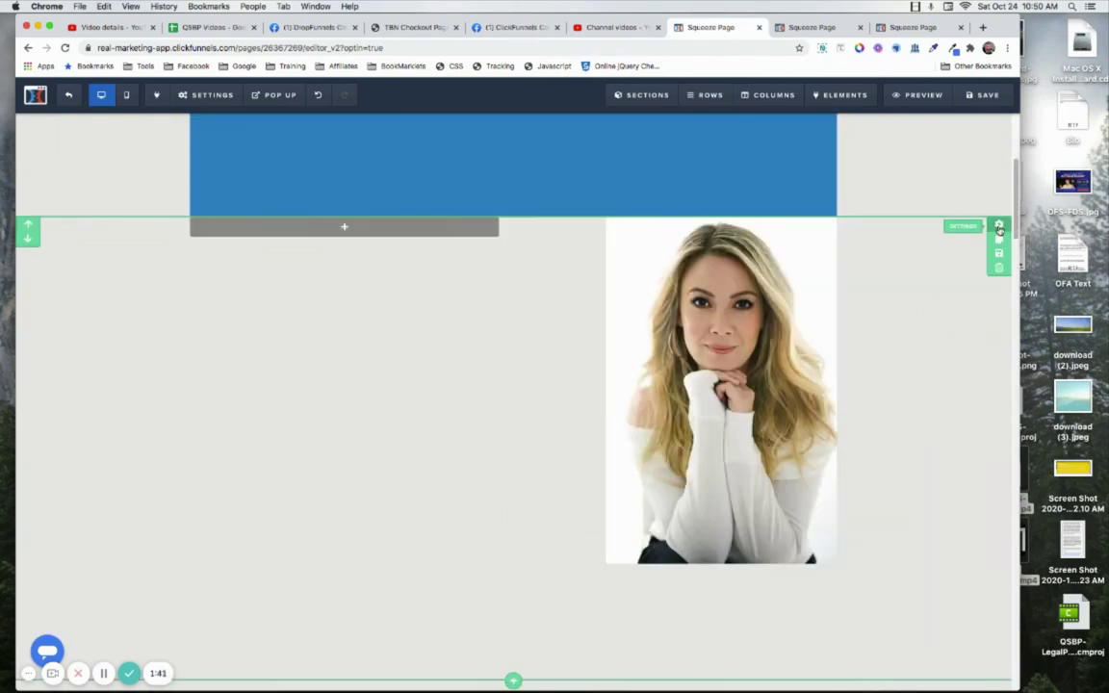
click(999, 227)
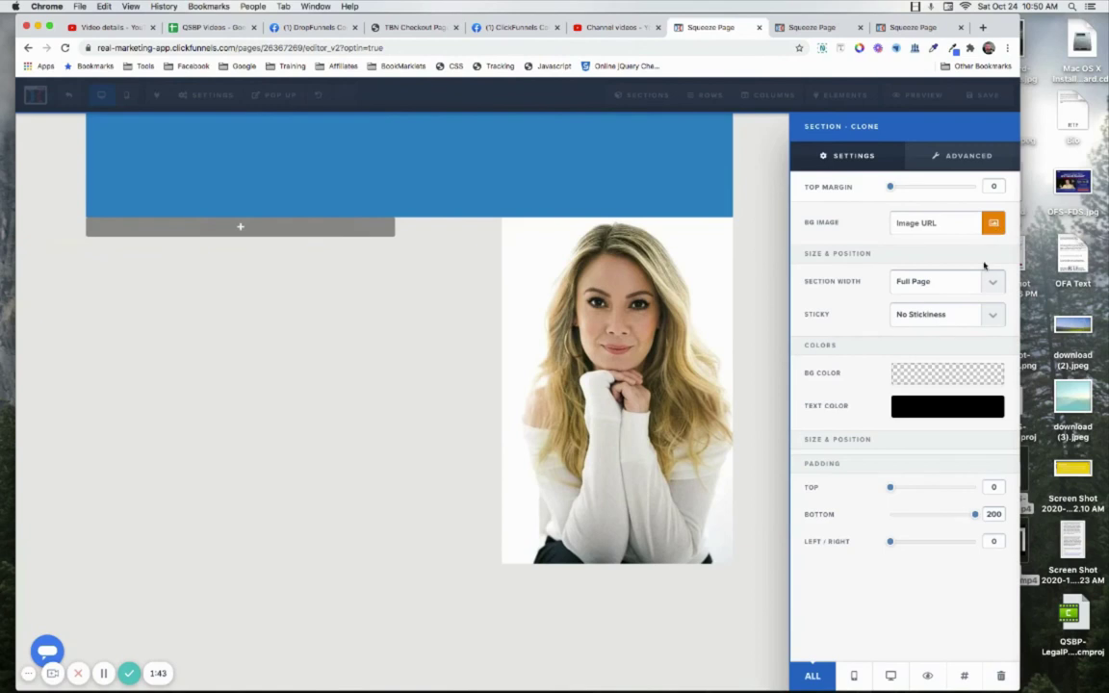
click(962, 156)
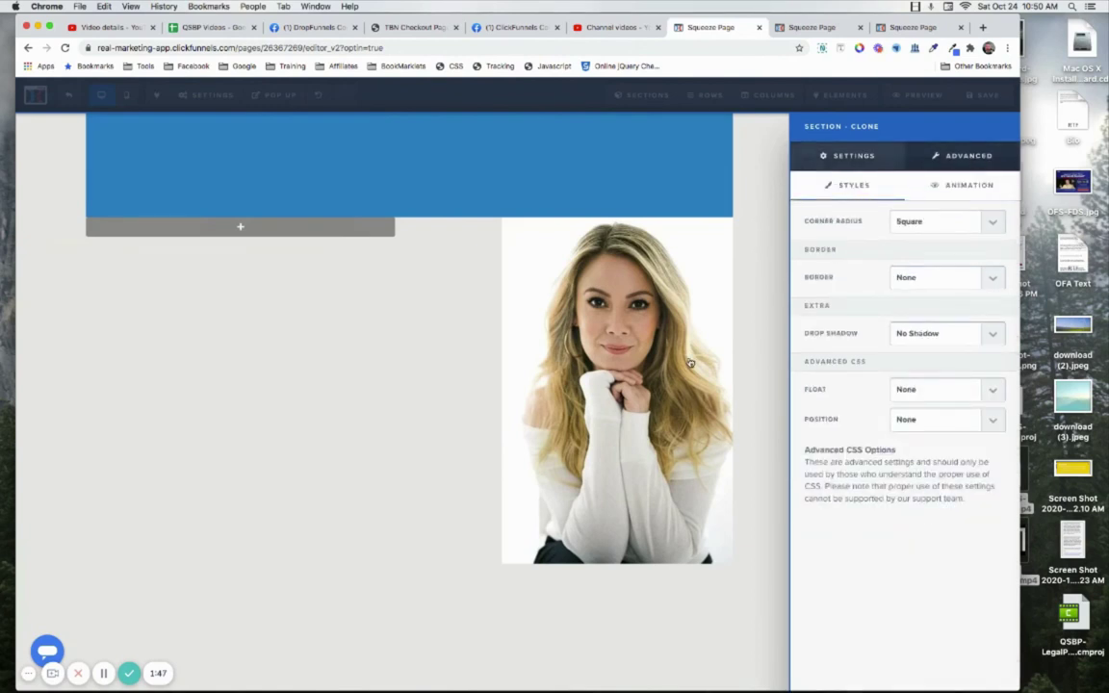
click(467, 276)
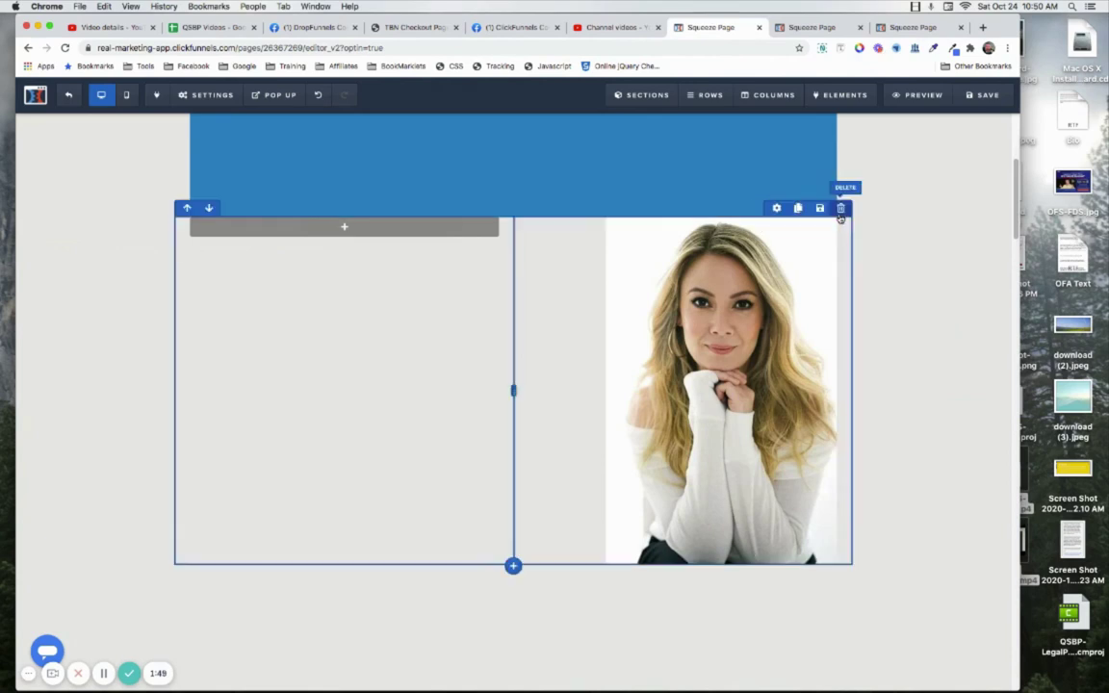
- Examine the general and advanced settings of the two-column row and of the portrait image inside it
click(778, 209)
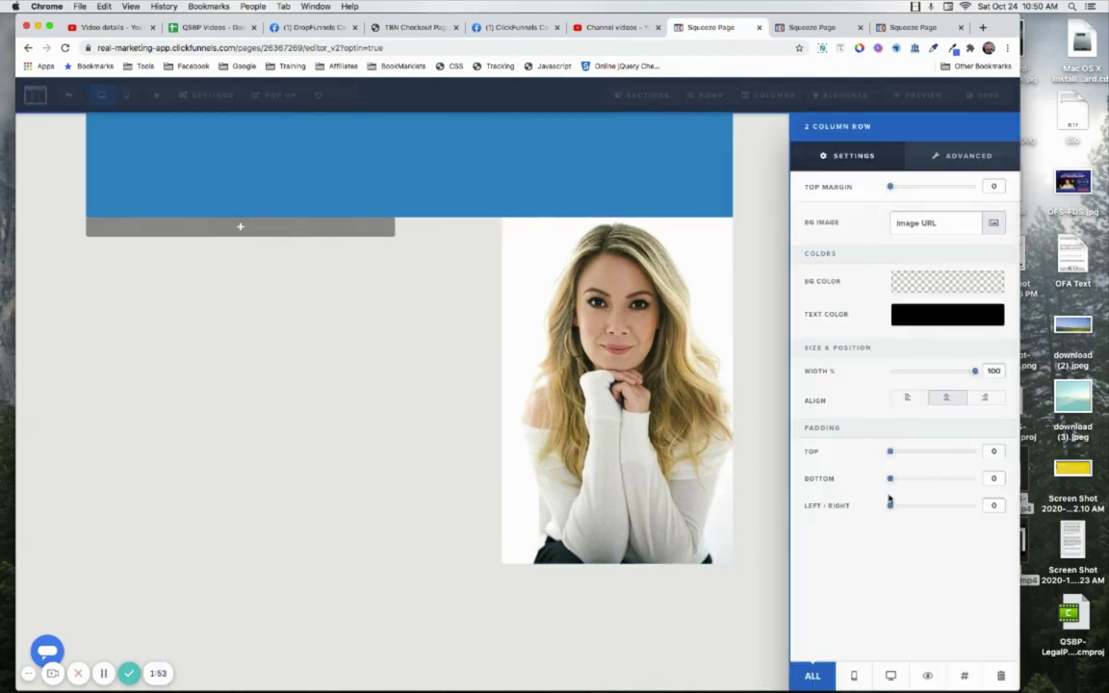
click(963, 159)
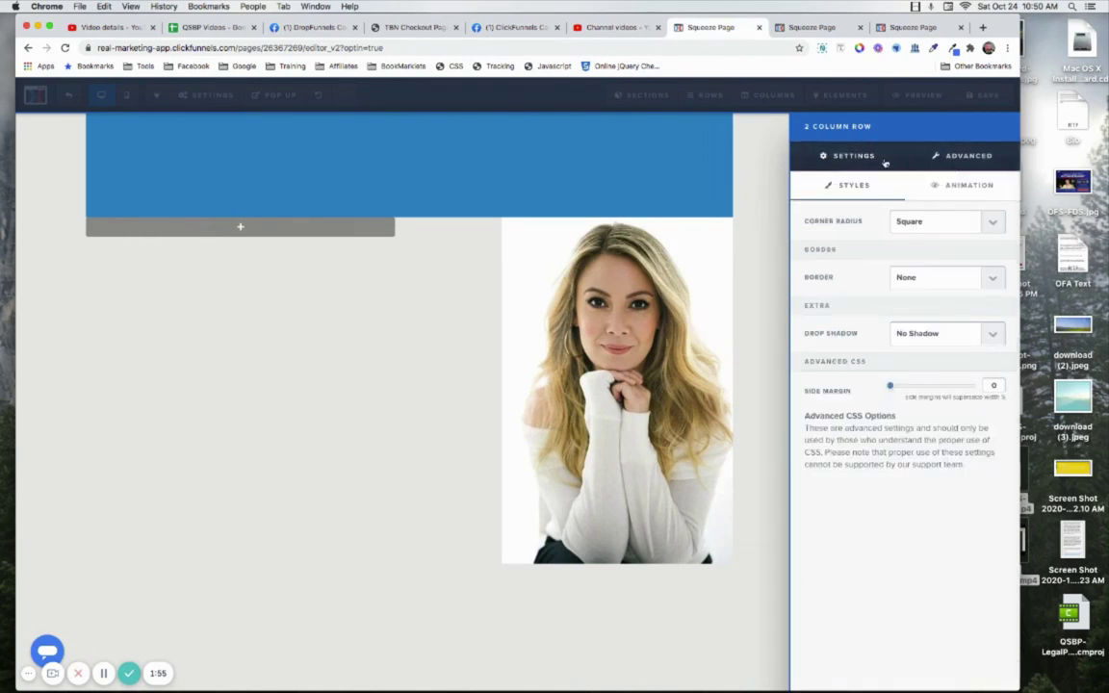
click(607, 281)
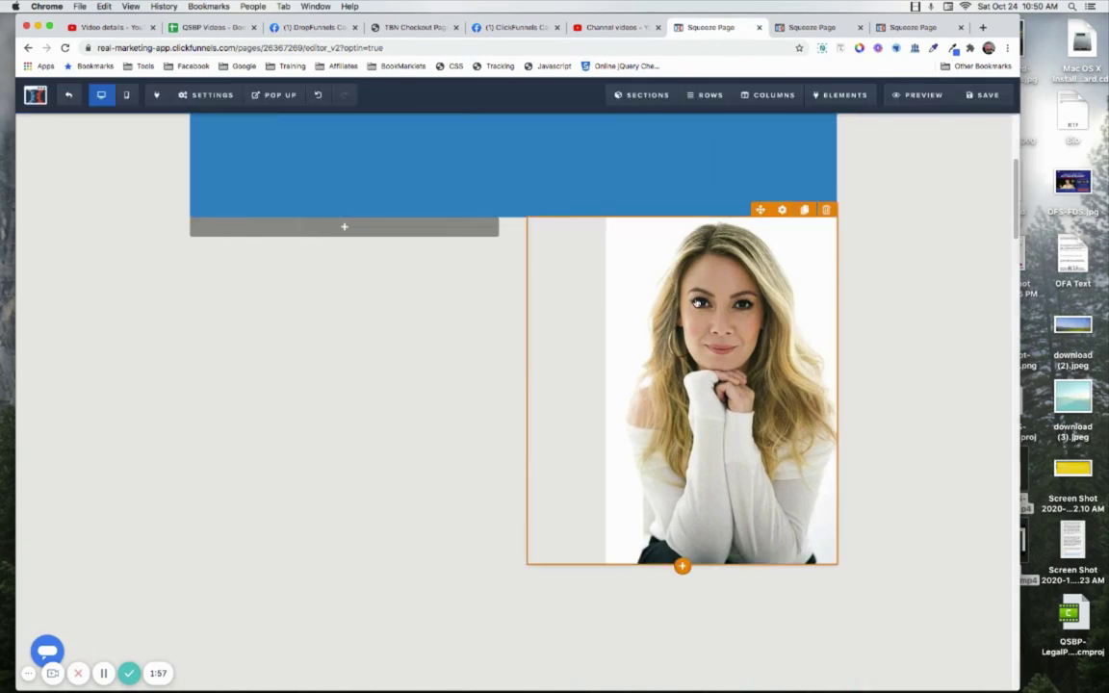
click(697, 303)
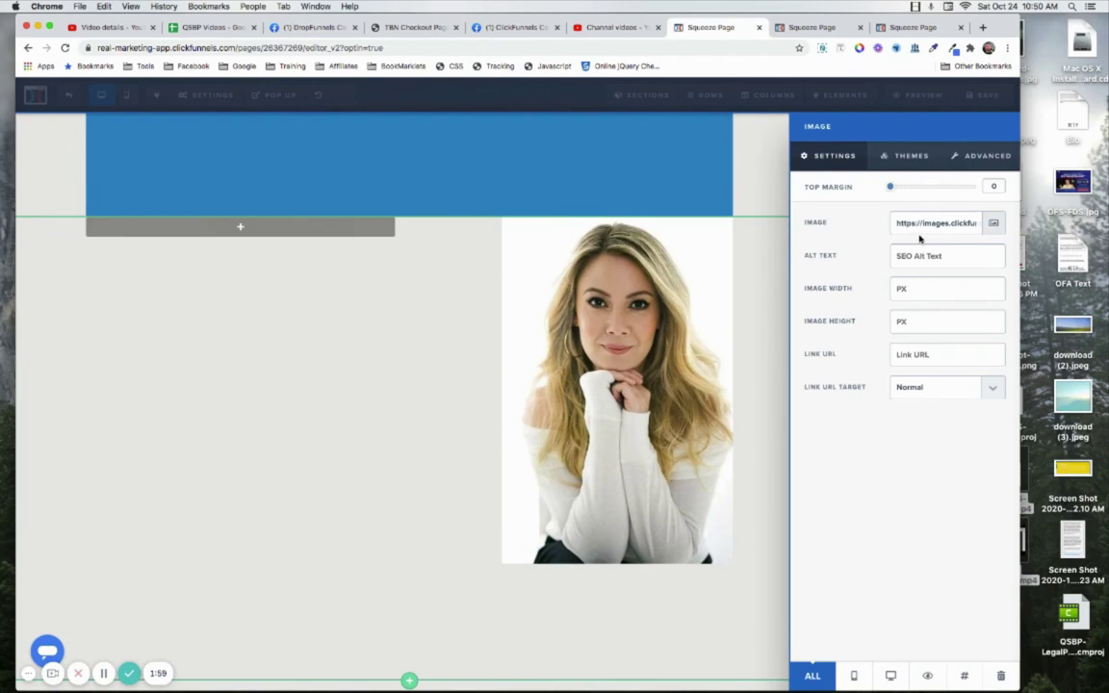
click(981, 155)
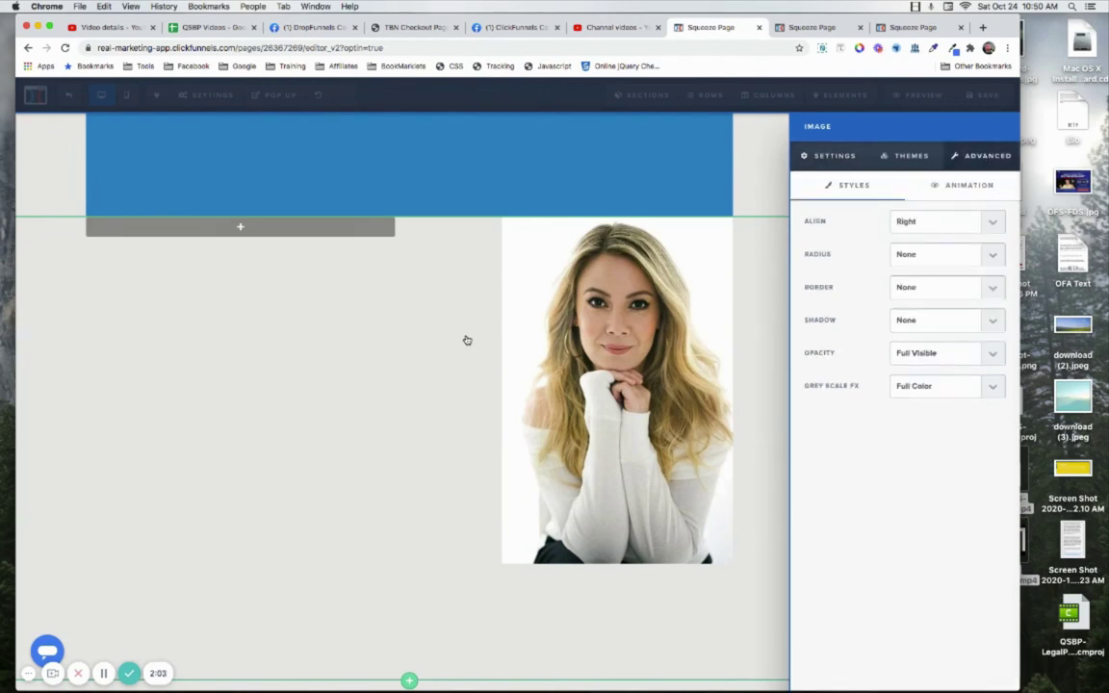
click(408, 351)
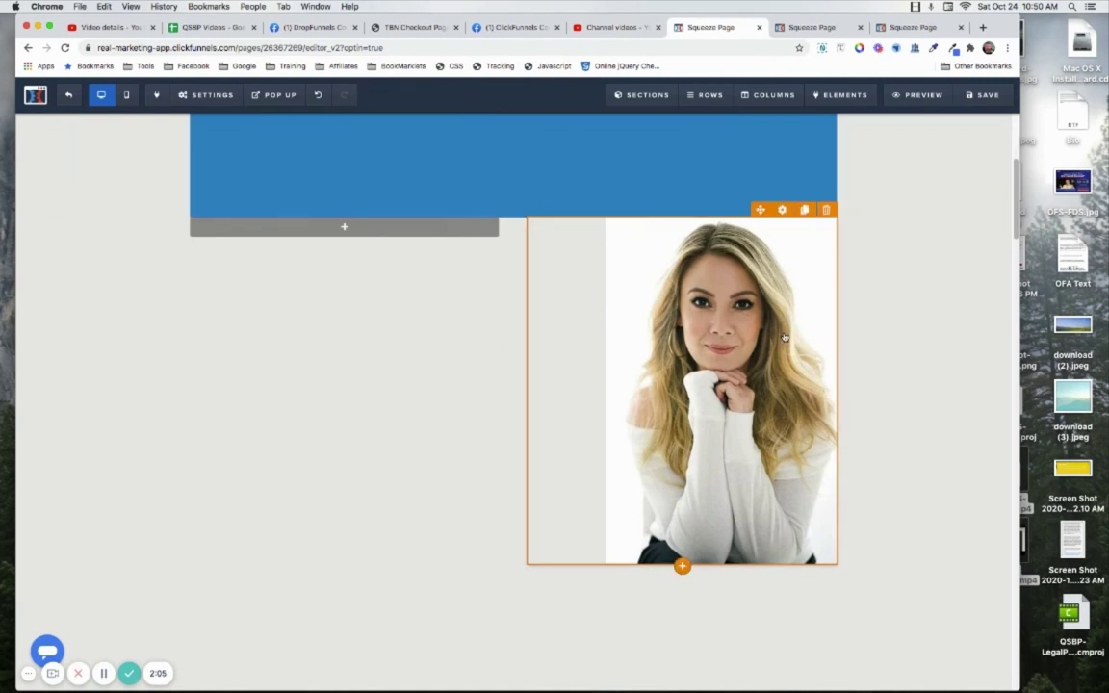
- Set the top margin of the section holding the portrait to -500 so that it overlaps the blue section
scroll(785, 337, up, 2)
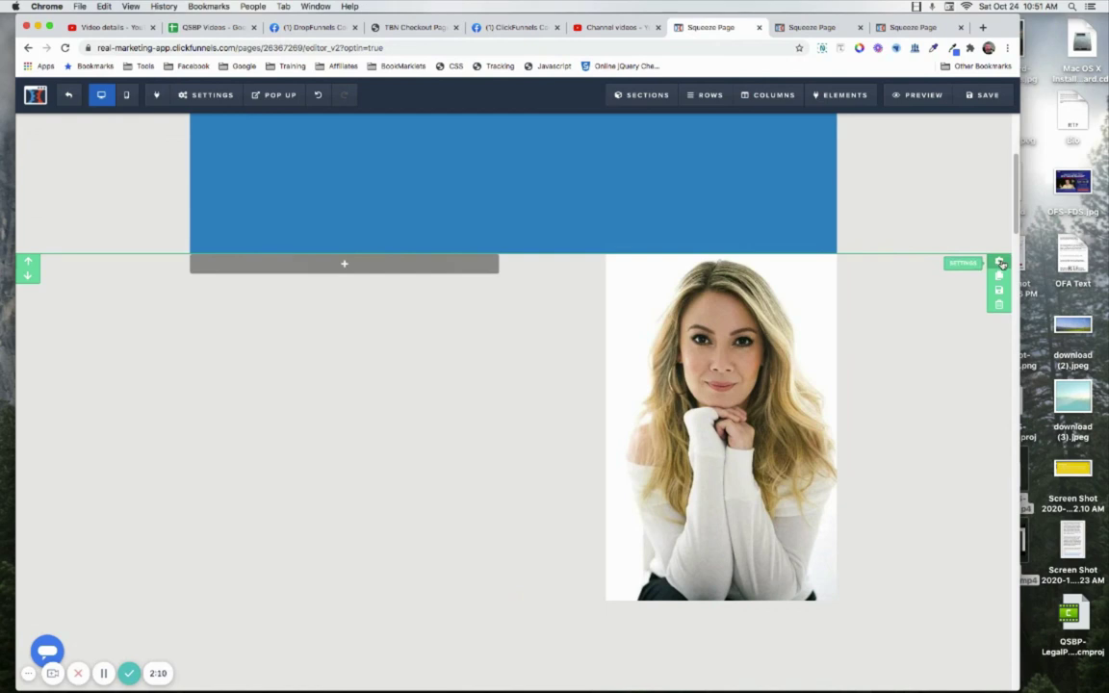
click(1001, 263)
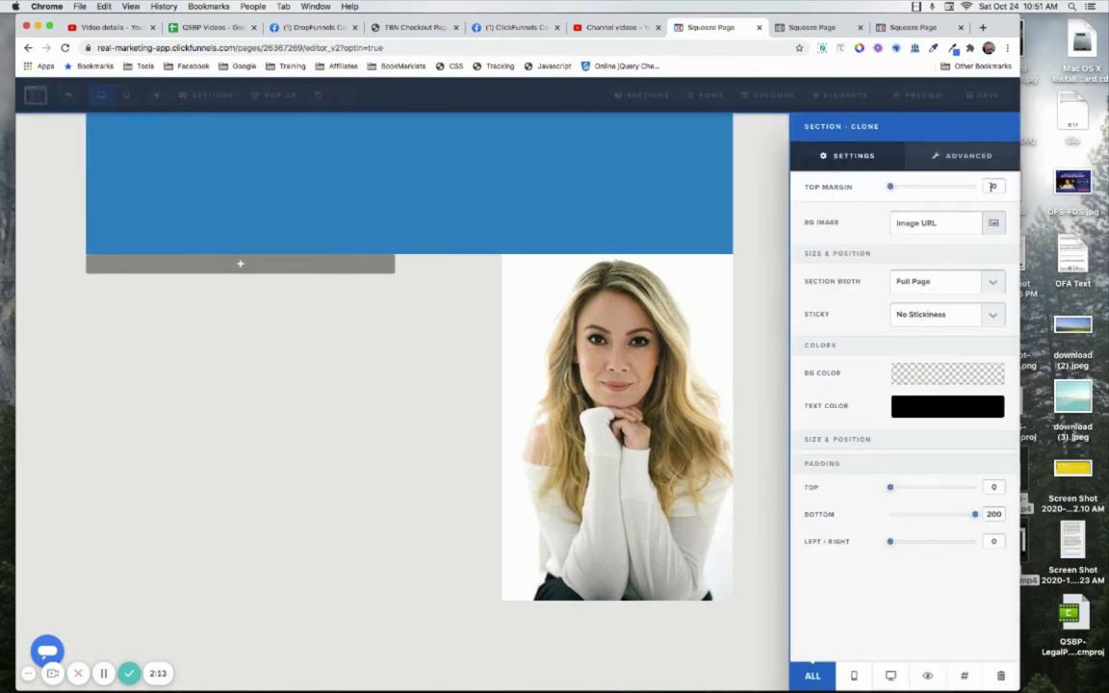
text(-180)
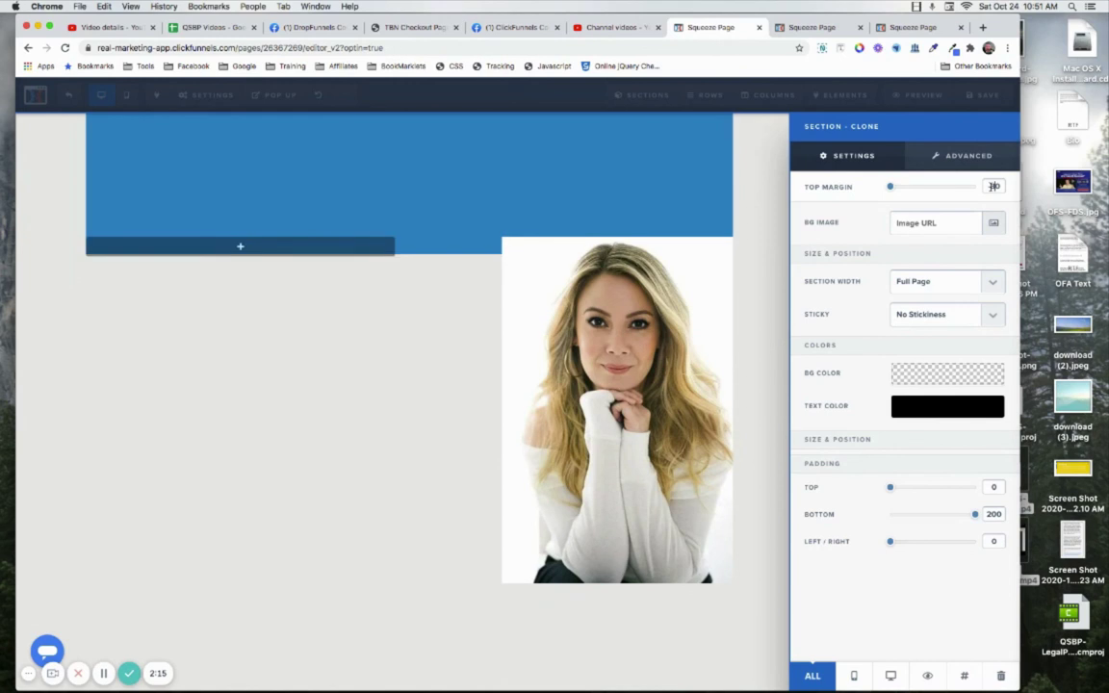
click(775, 396)
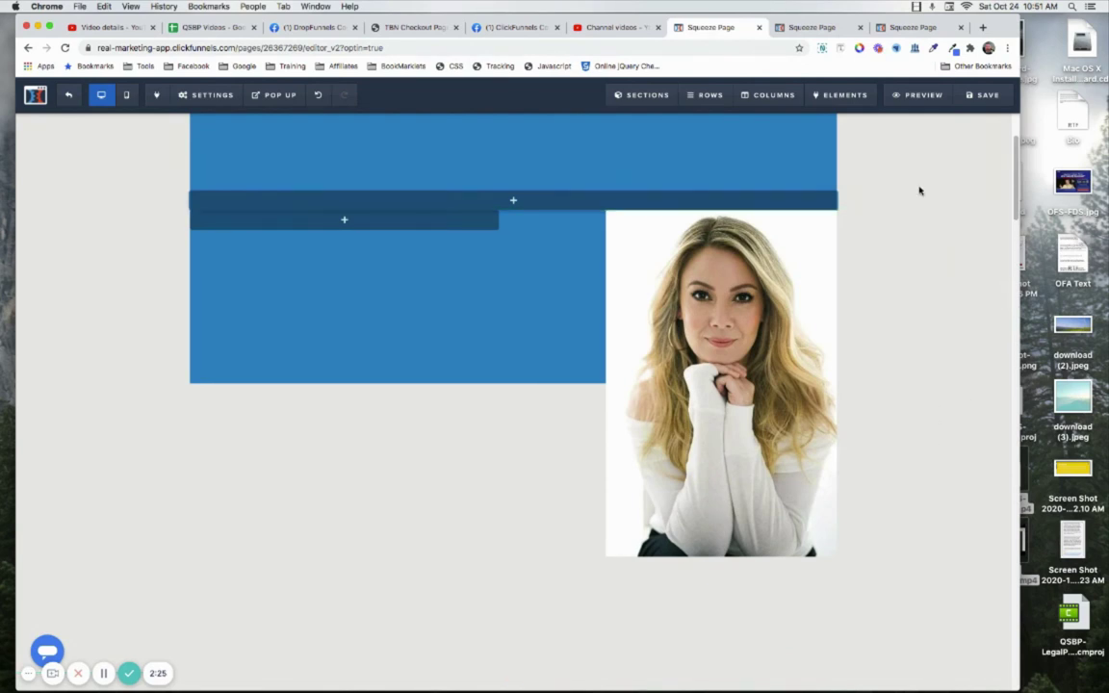
scroll(919, 191, up, 3)
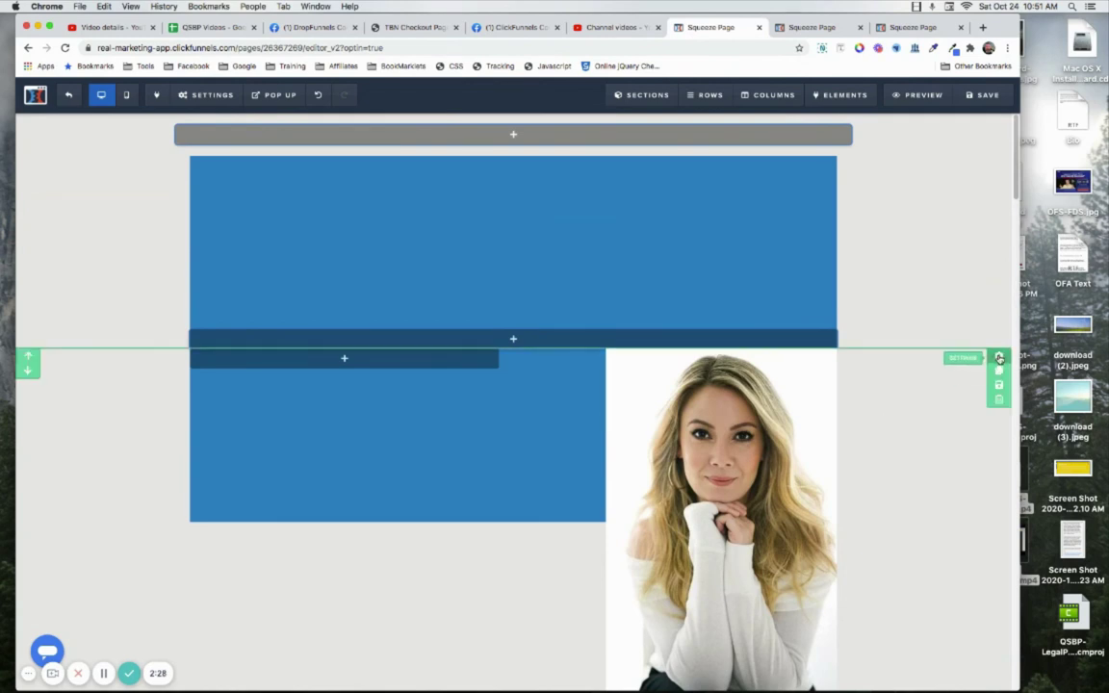
click(814, 335)
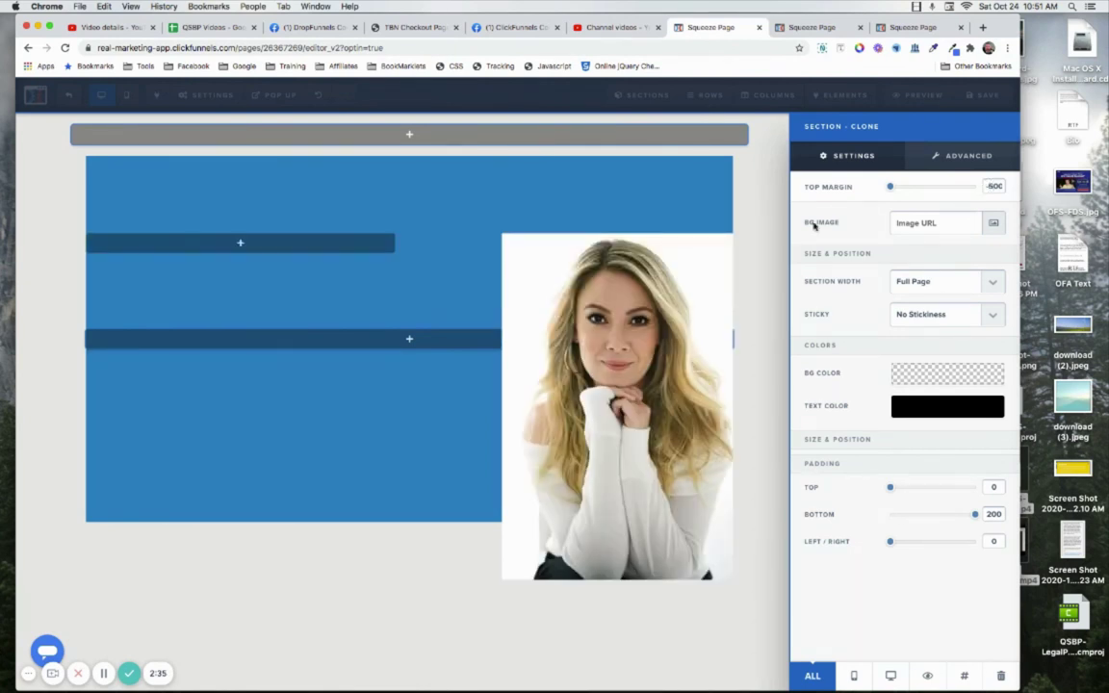
click(756, 274)
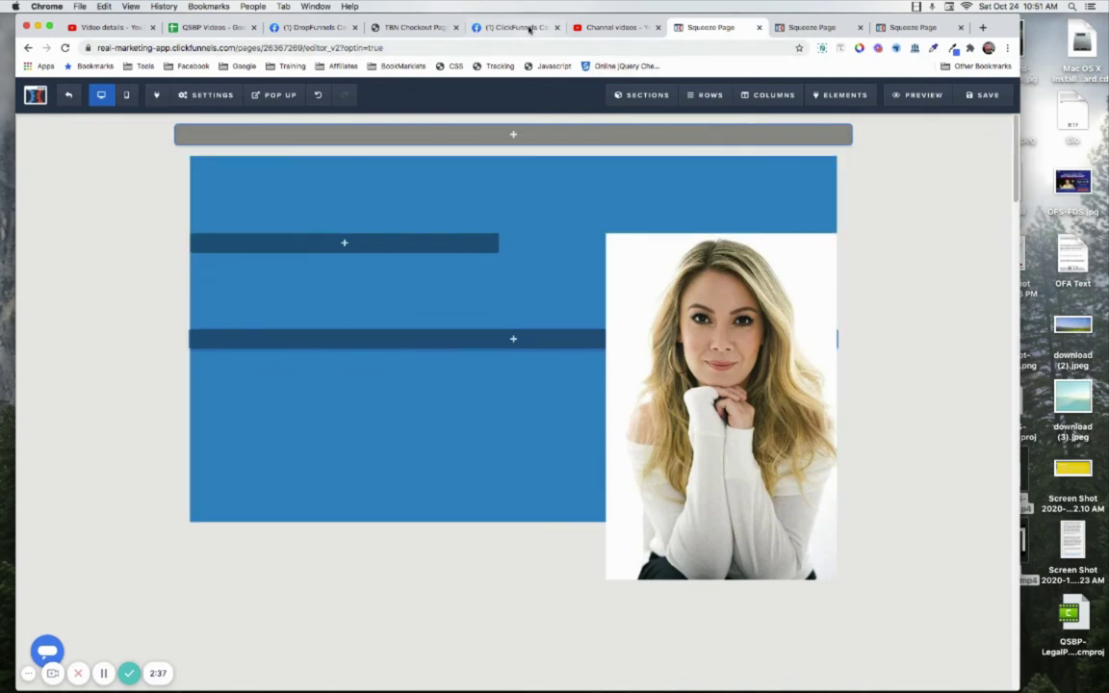
- Compare the overlapping layout on the Squeeze Page with the reference picture in the Facebook group post
click(476, 28)
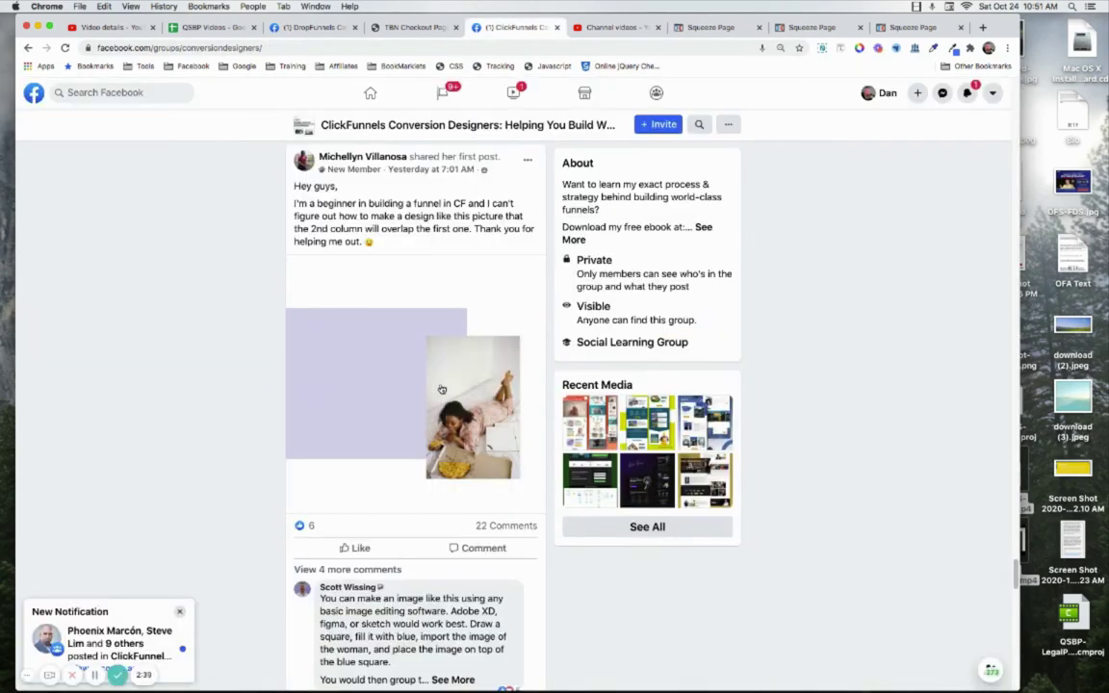
click(731, 29)
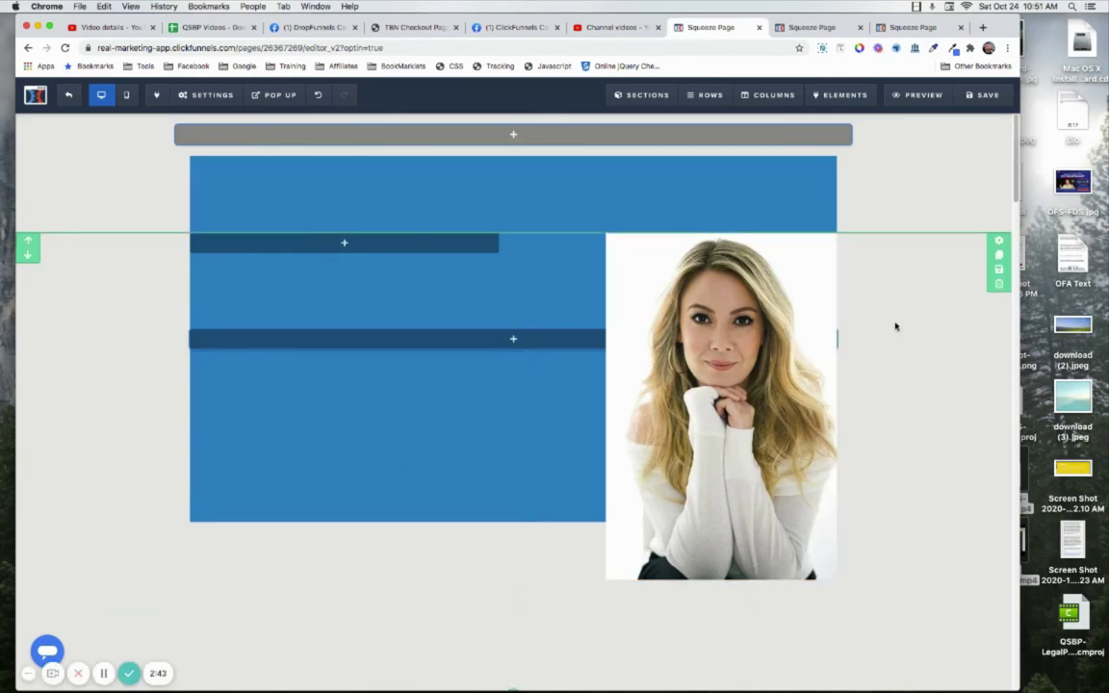
click(508, 29)
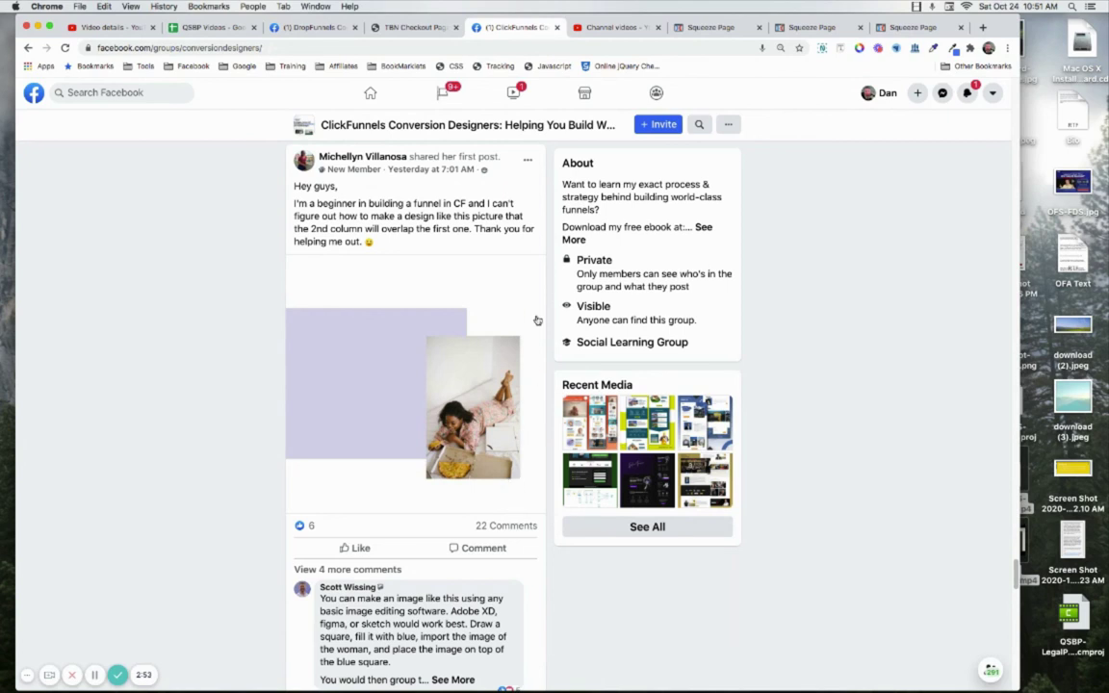
click(709, 29)
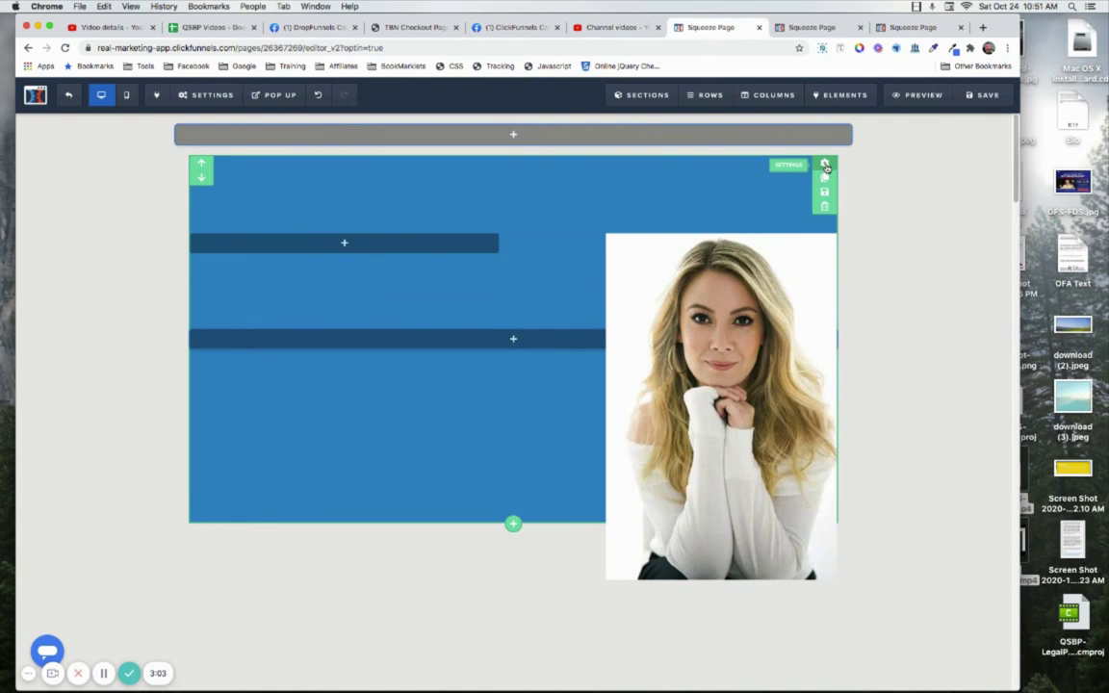
- Try the Full Page width on the blue section and set its width back to Wide
click(825, 167)
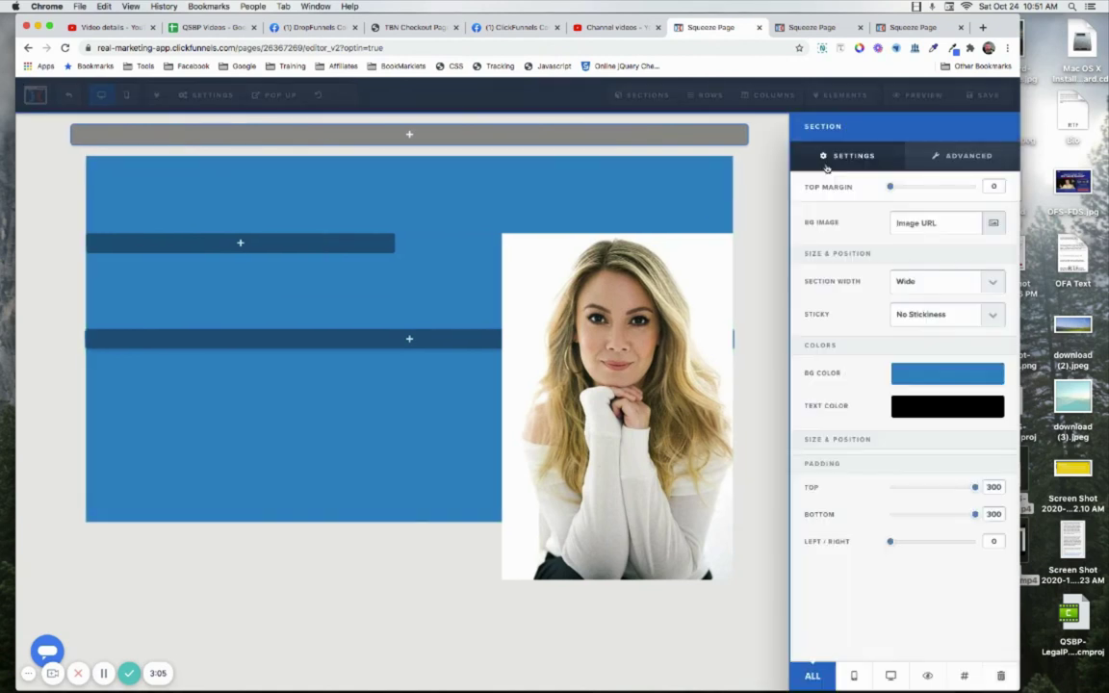
click(926, 281)
click(922, 271)
click(928, 280)
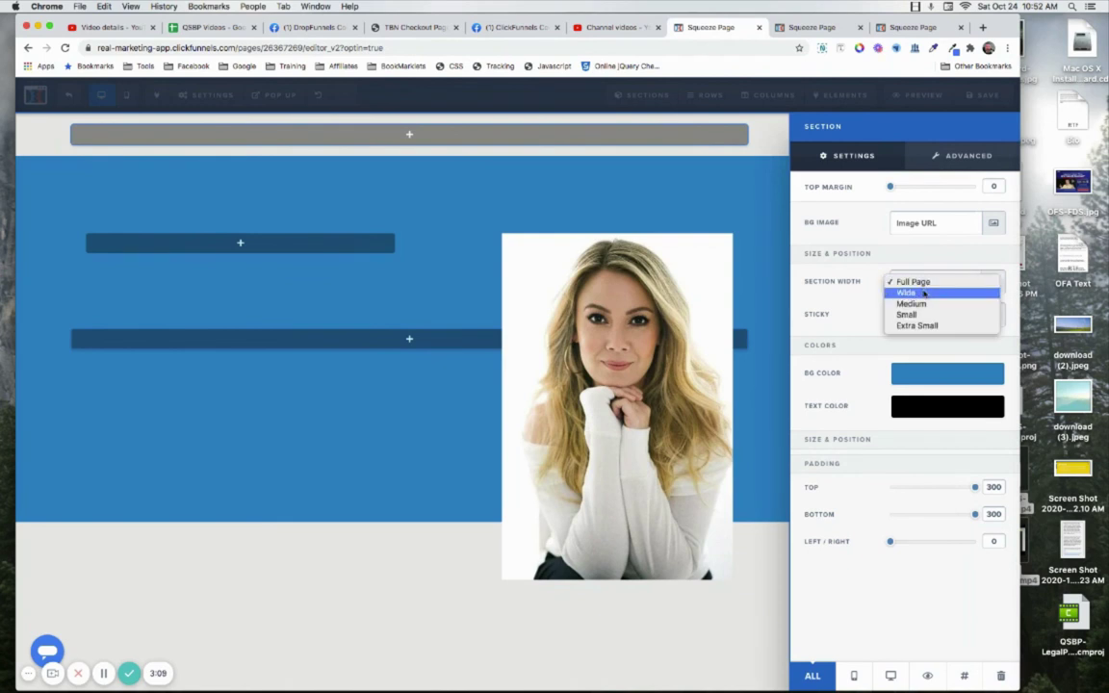
click(924, 293)
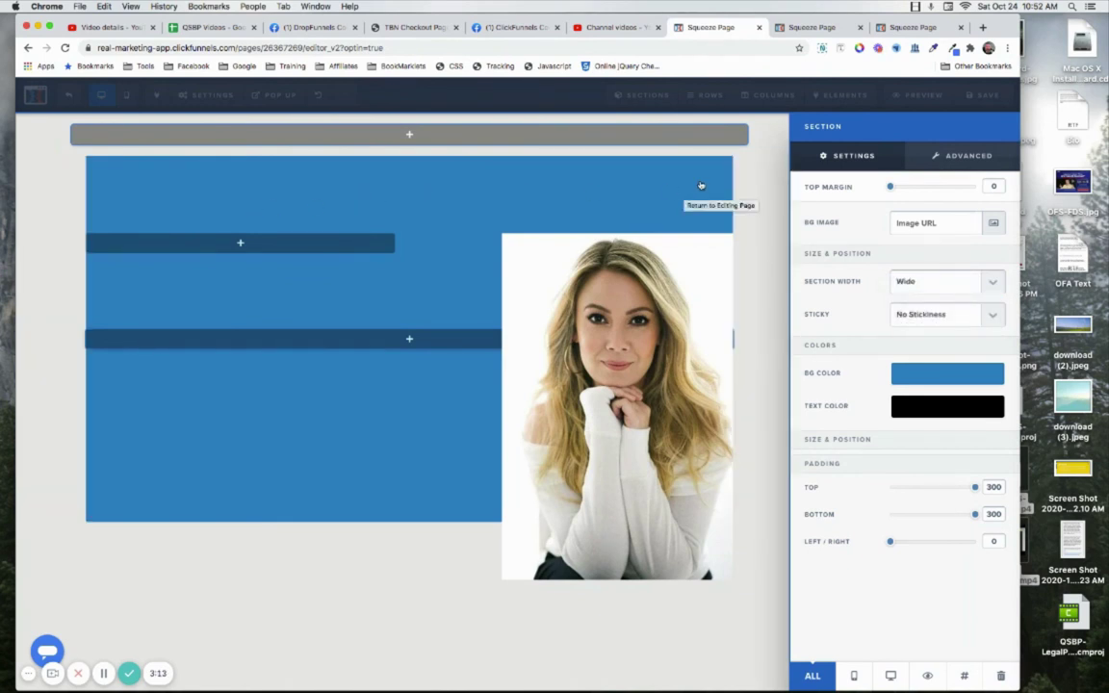
- Set the blue section's Float option to Left in its advanced styles
click(732, 216)
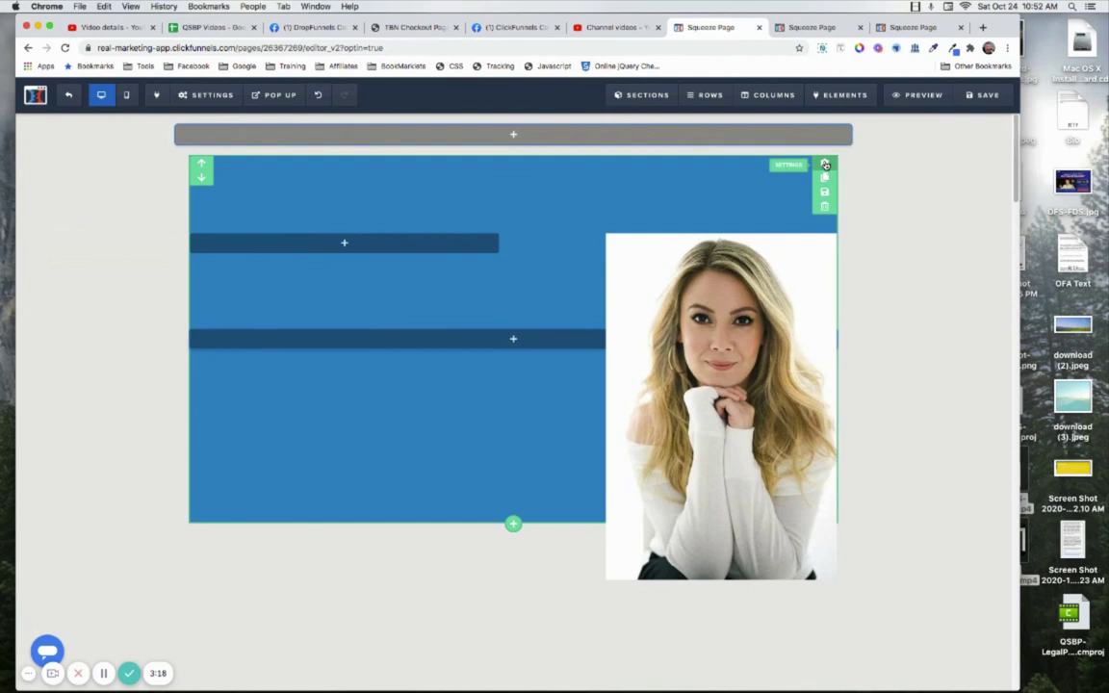
click(824, 165)
click(960, 158)
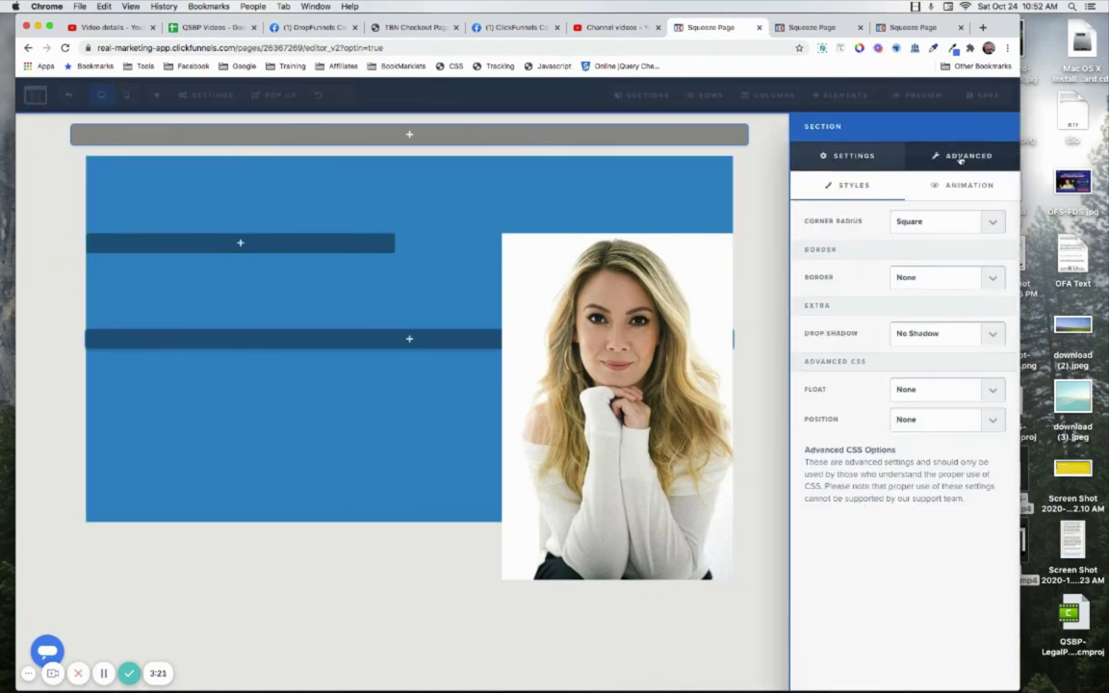
click(921, 391)
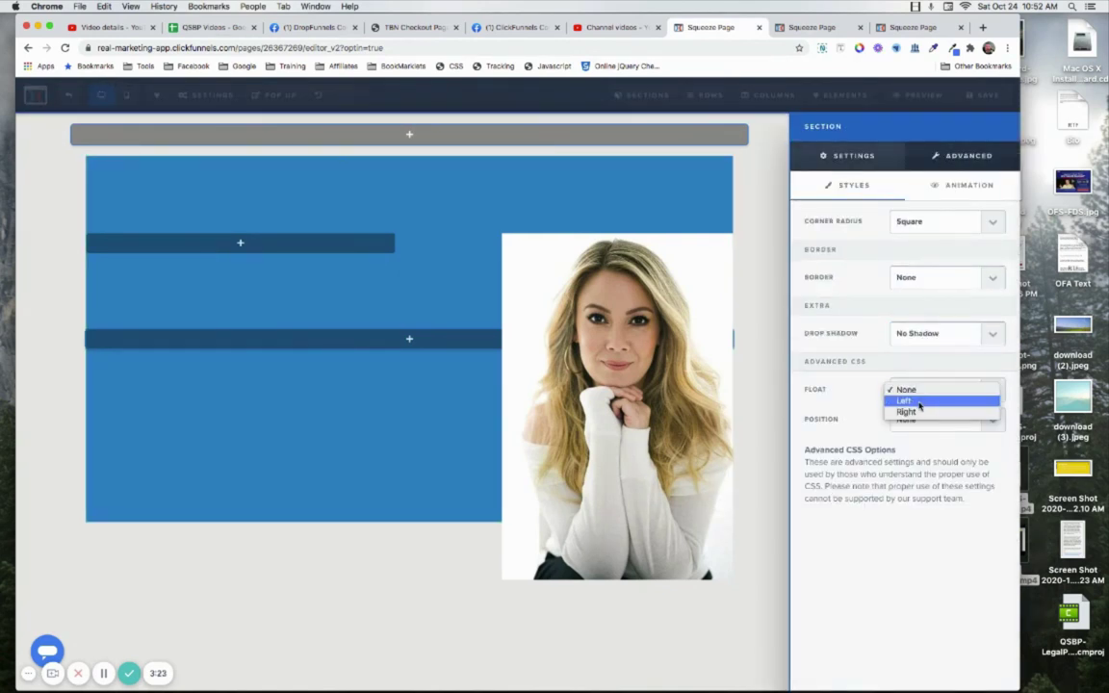
click(920, 402)
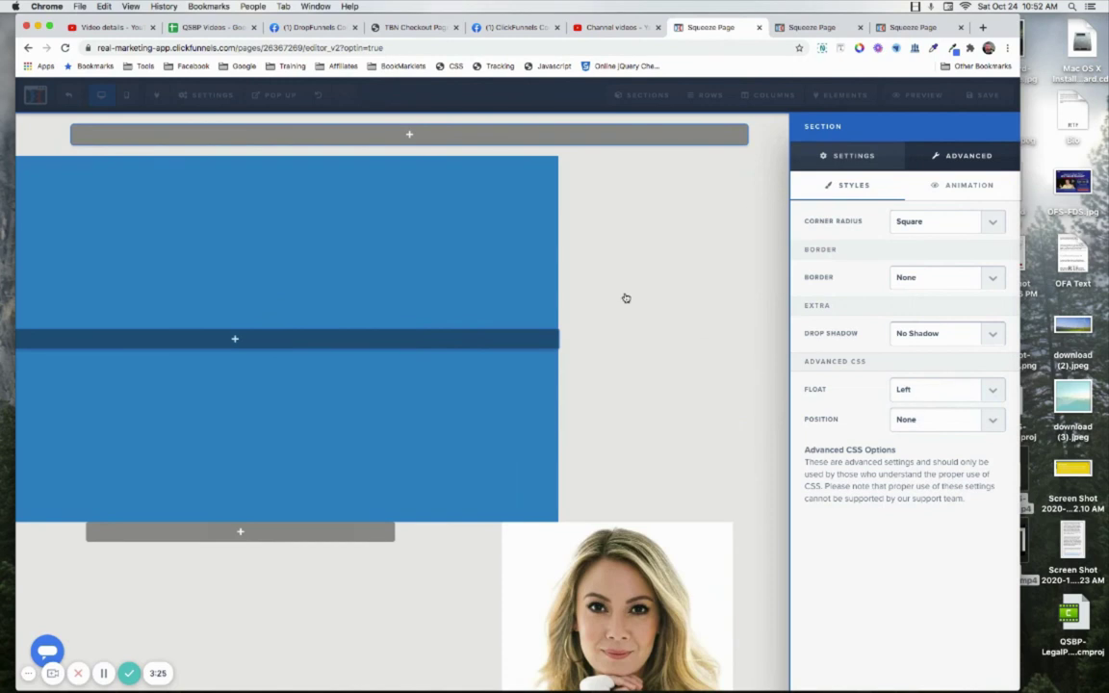
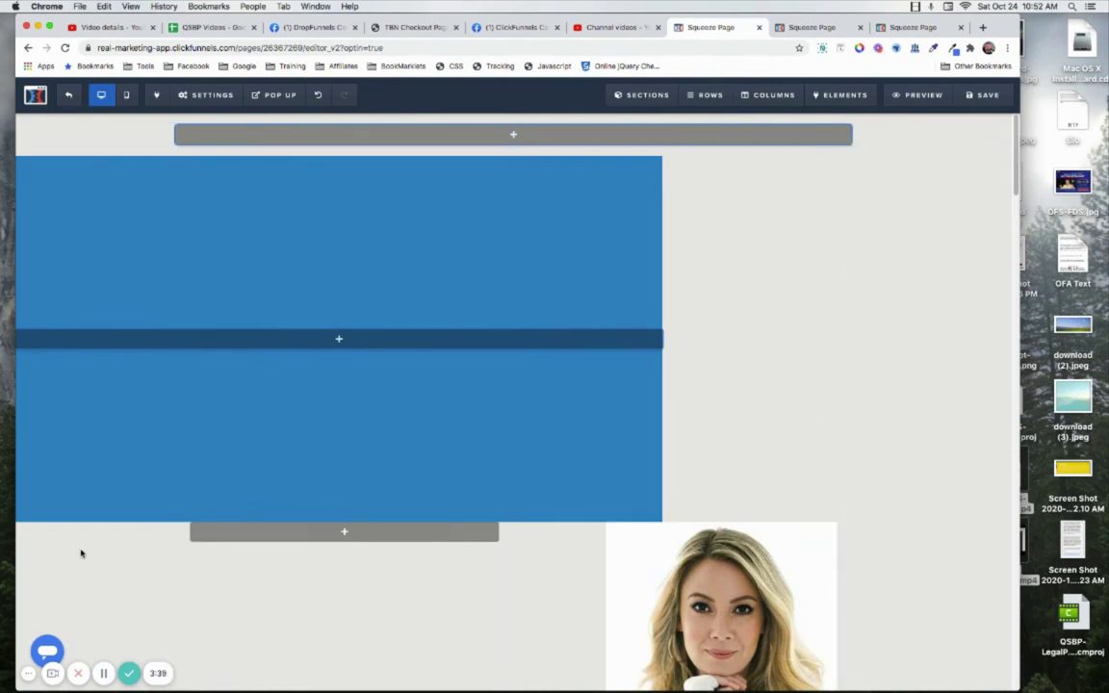
- Set the Float option to Left for the cloned section that holds the portrait, reaching it through the section manager
mouse_move(640, 96)
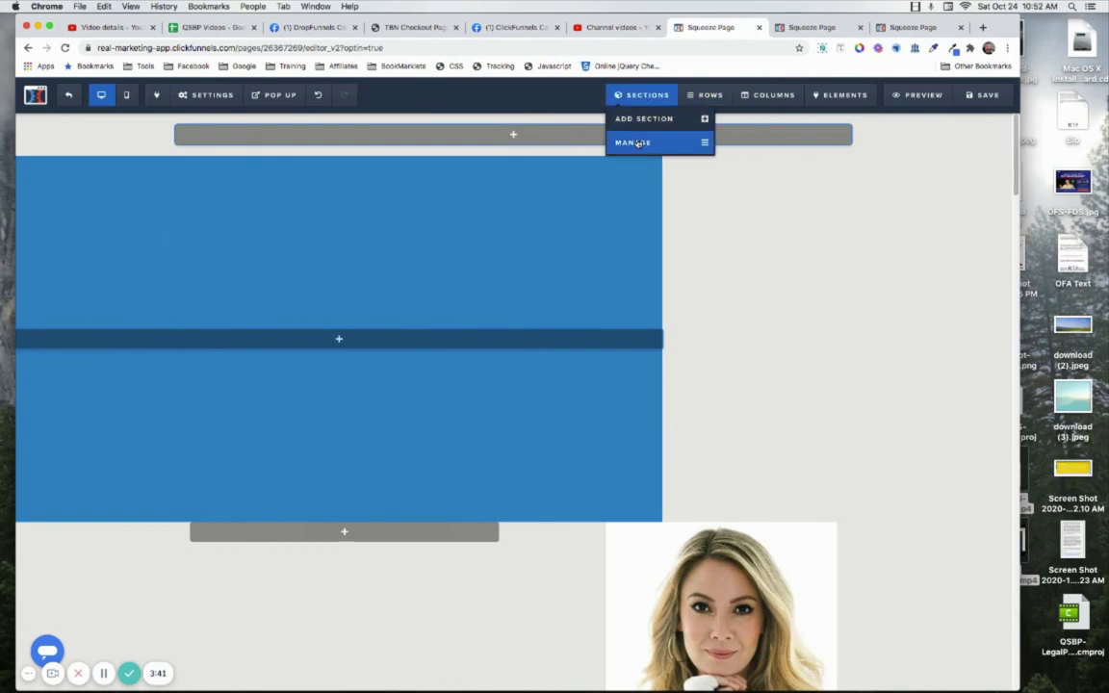
click(637, 143)
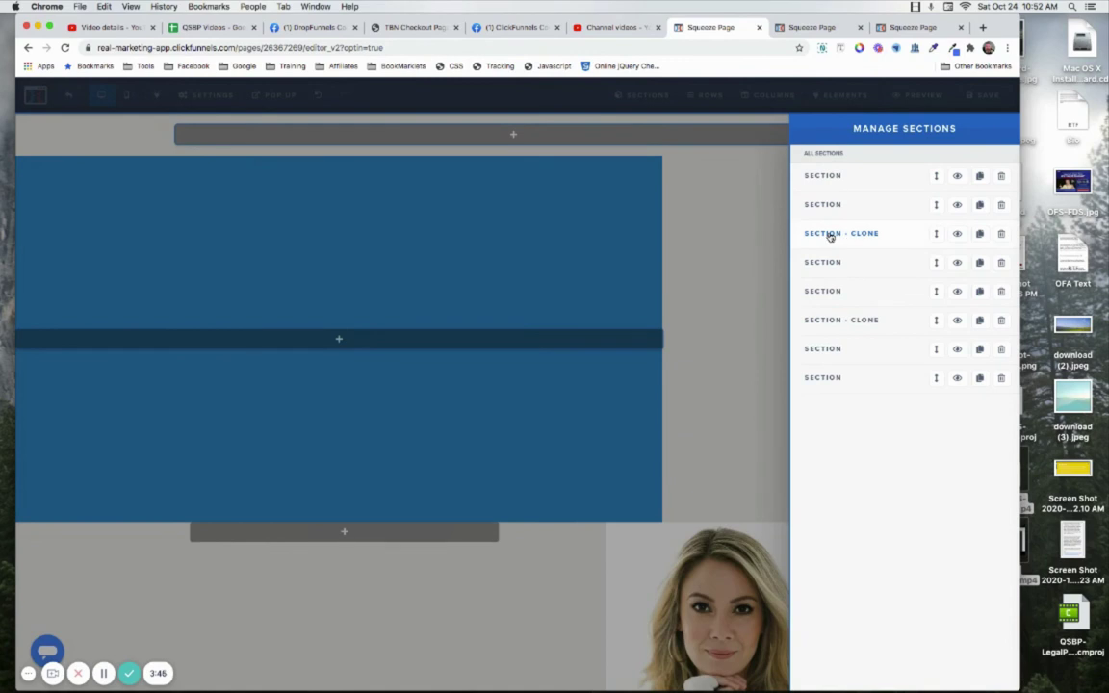
click(830, 234)
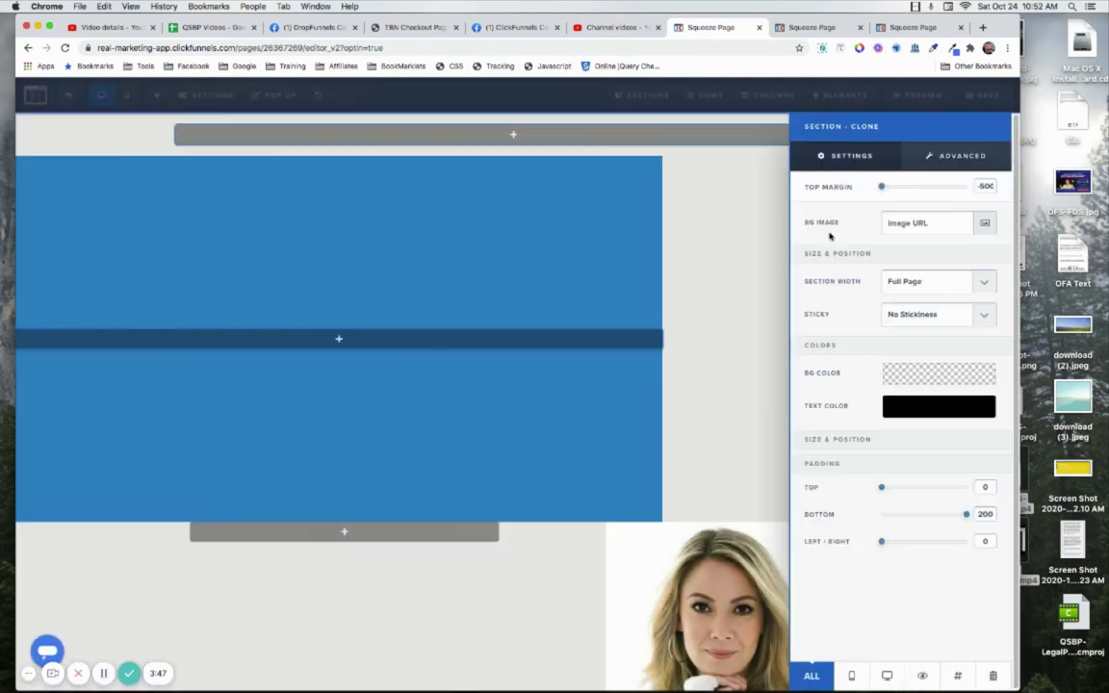
click(974, 162)
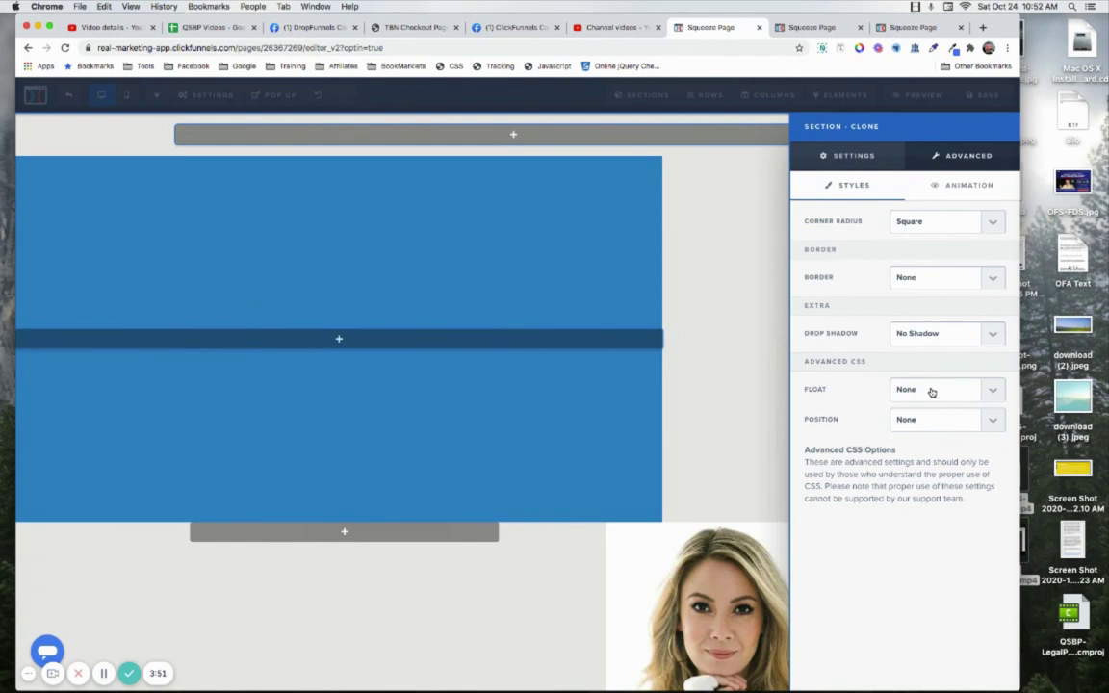
click(931, 390)
click(926, 403)
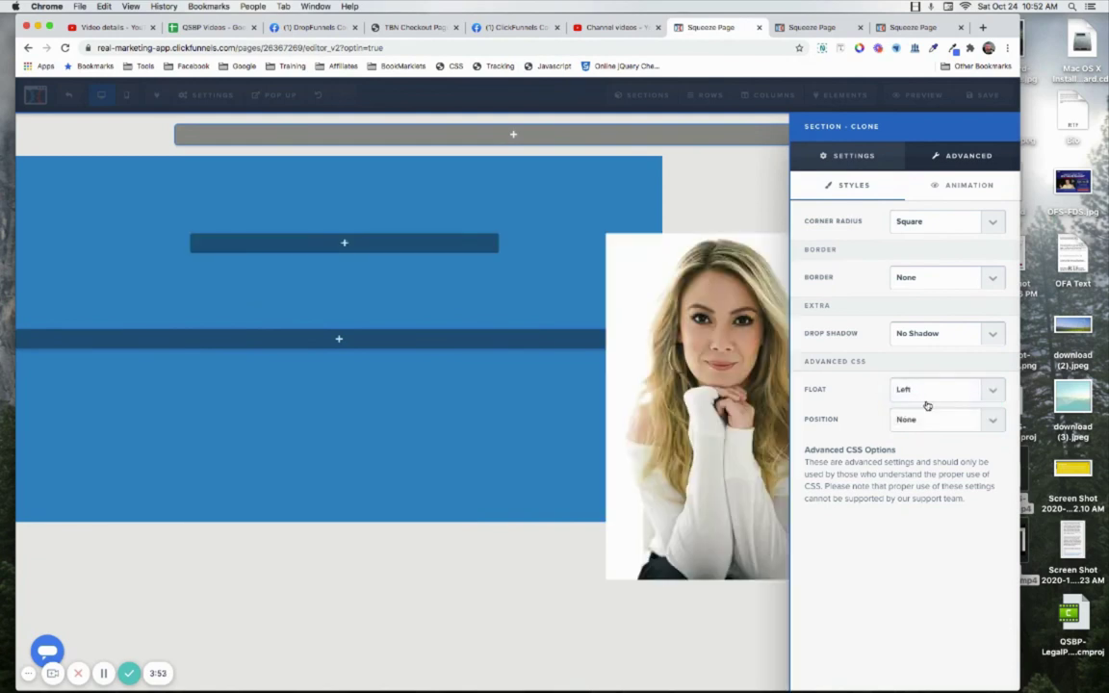
click(754, 207)
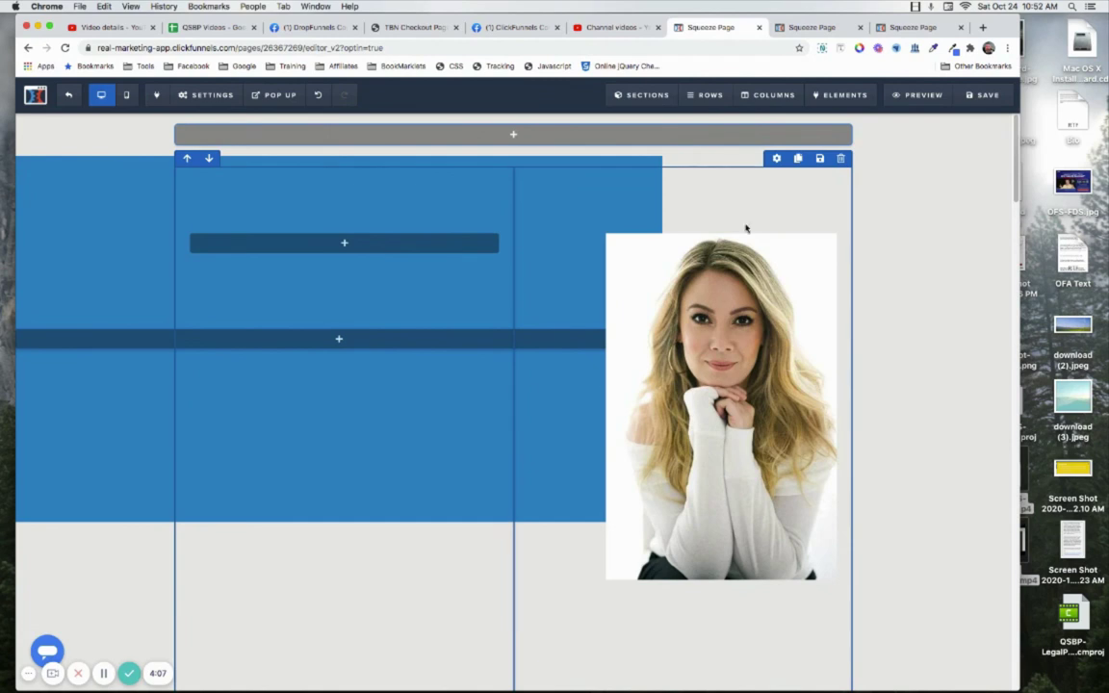
- Align the portrait image in the cloned section's second column to the left within its column
click(840, 94)
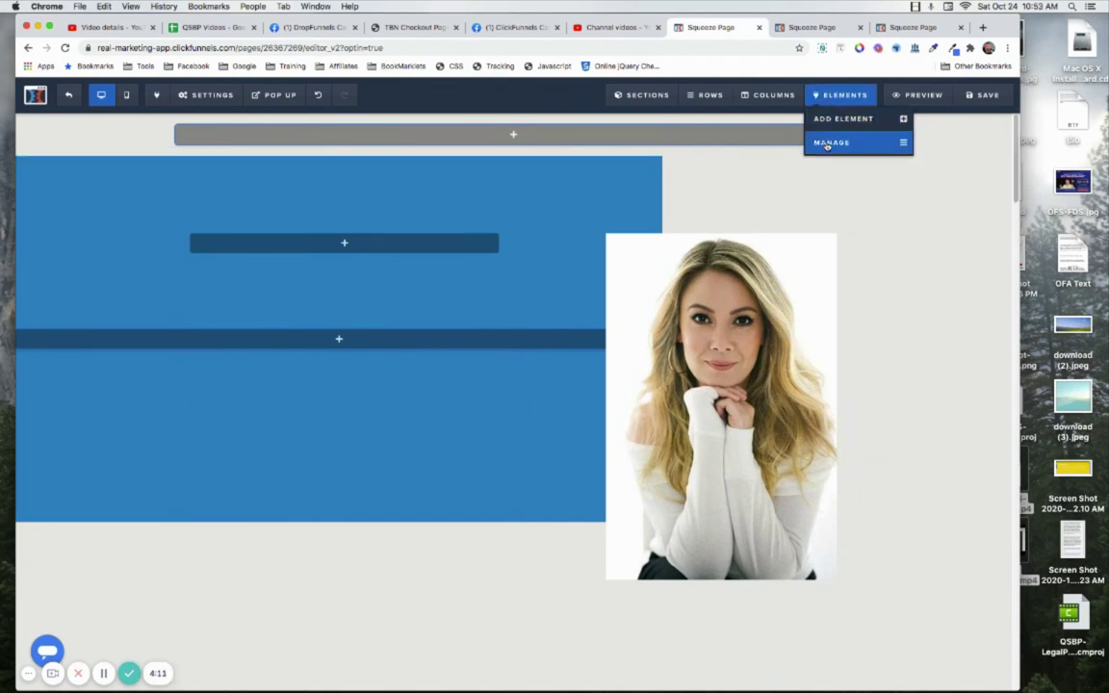
click(830, 142)
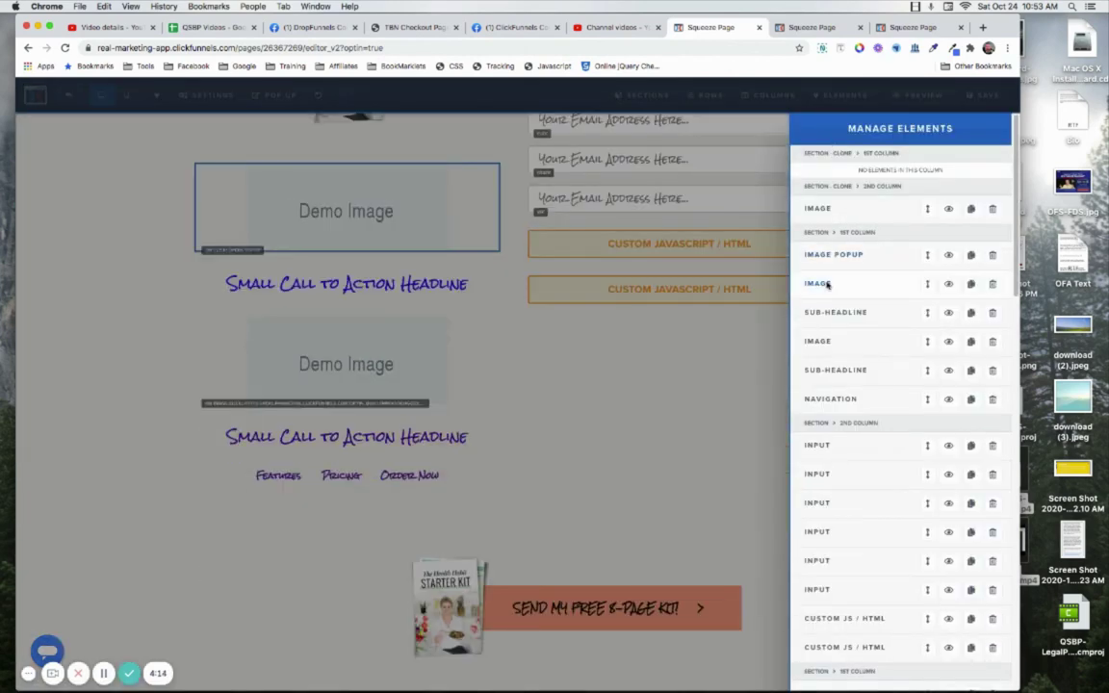
click(820, 209)
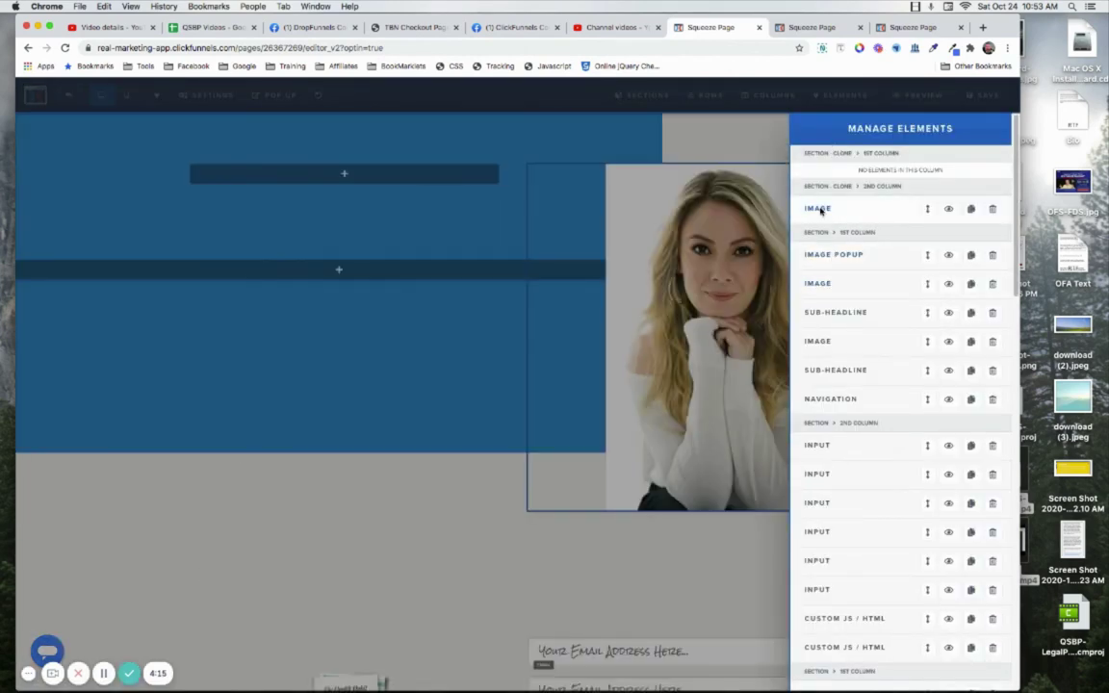
click(820, 209)
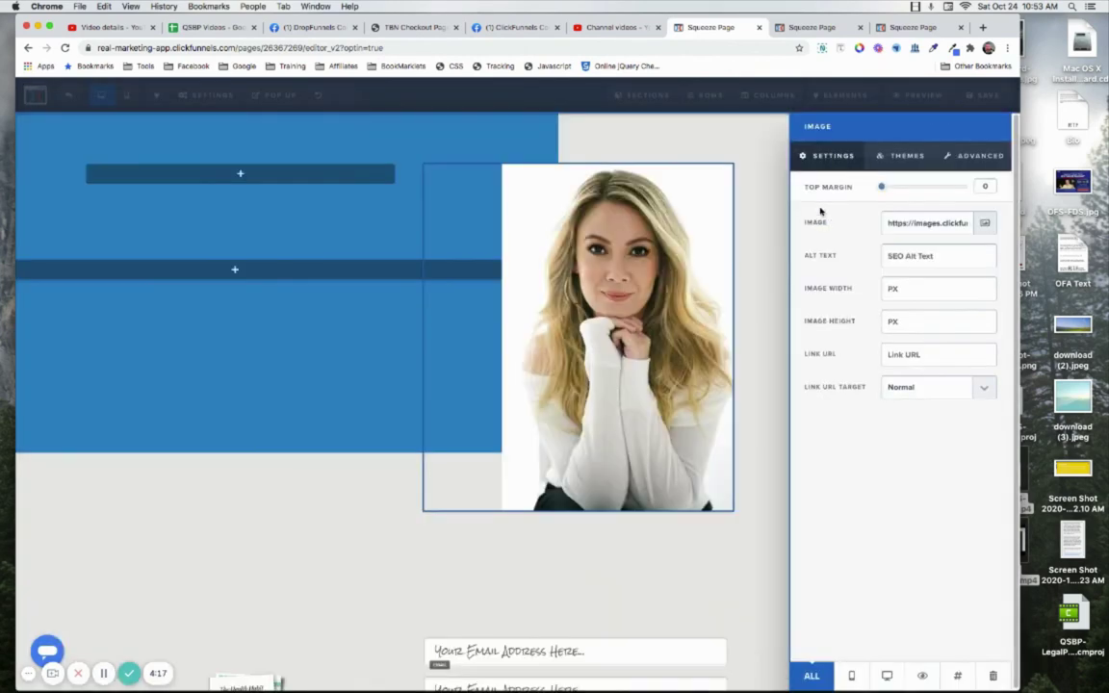
click(980, 157)
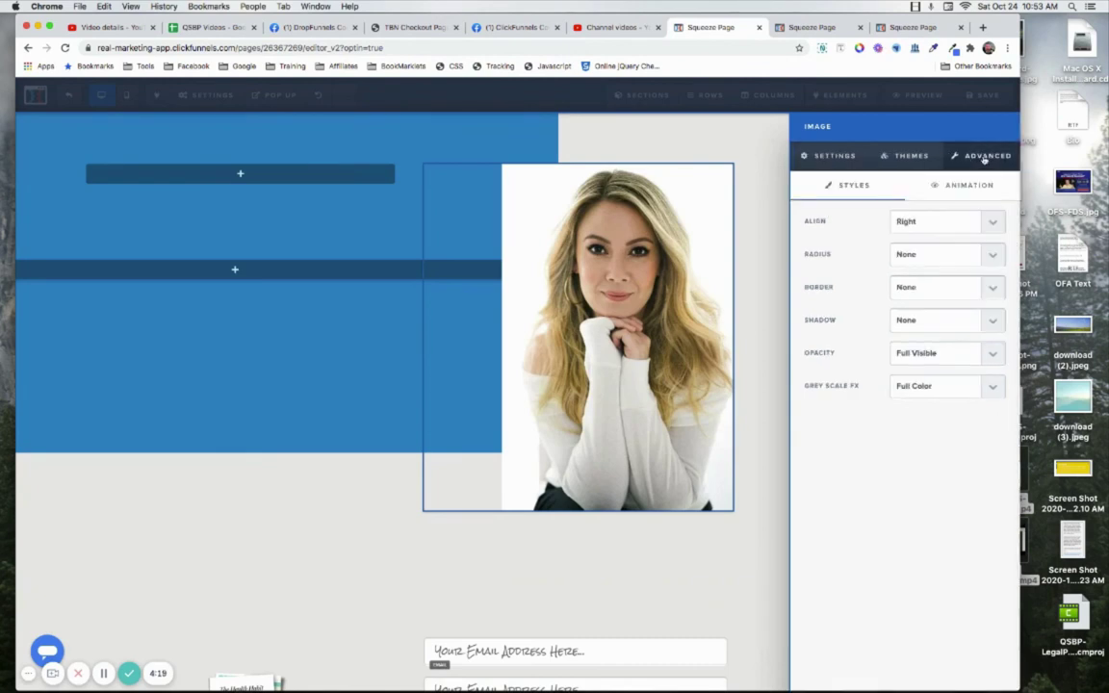
click(925, 218)
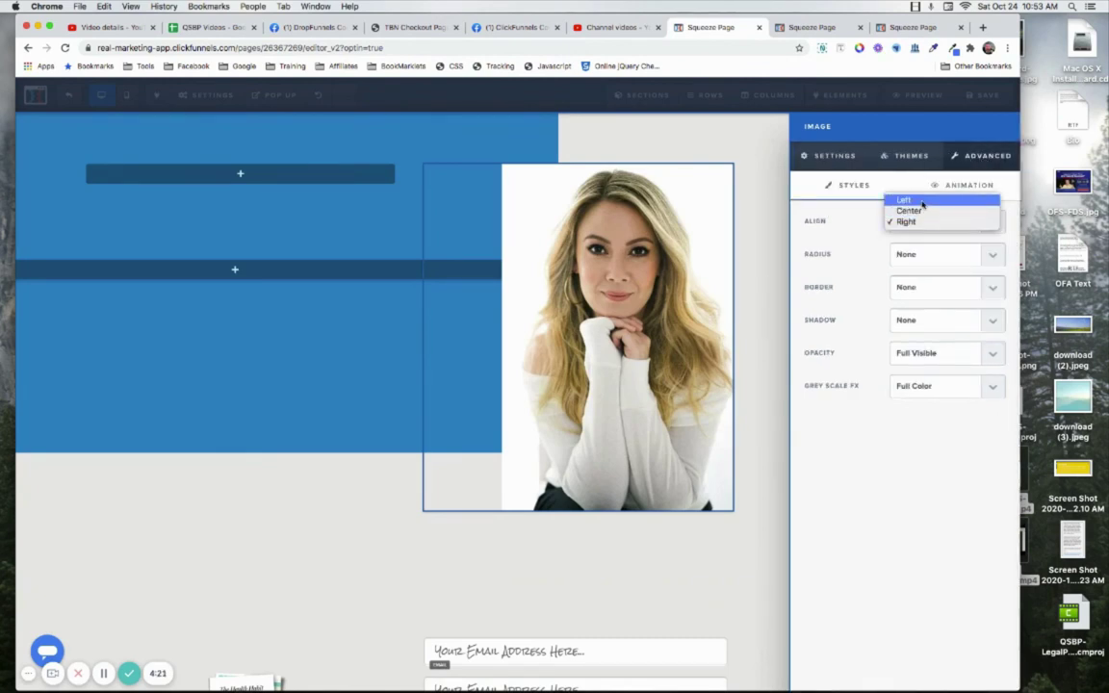
click(921, 200)
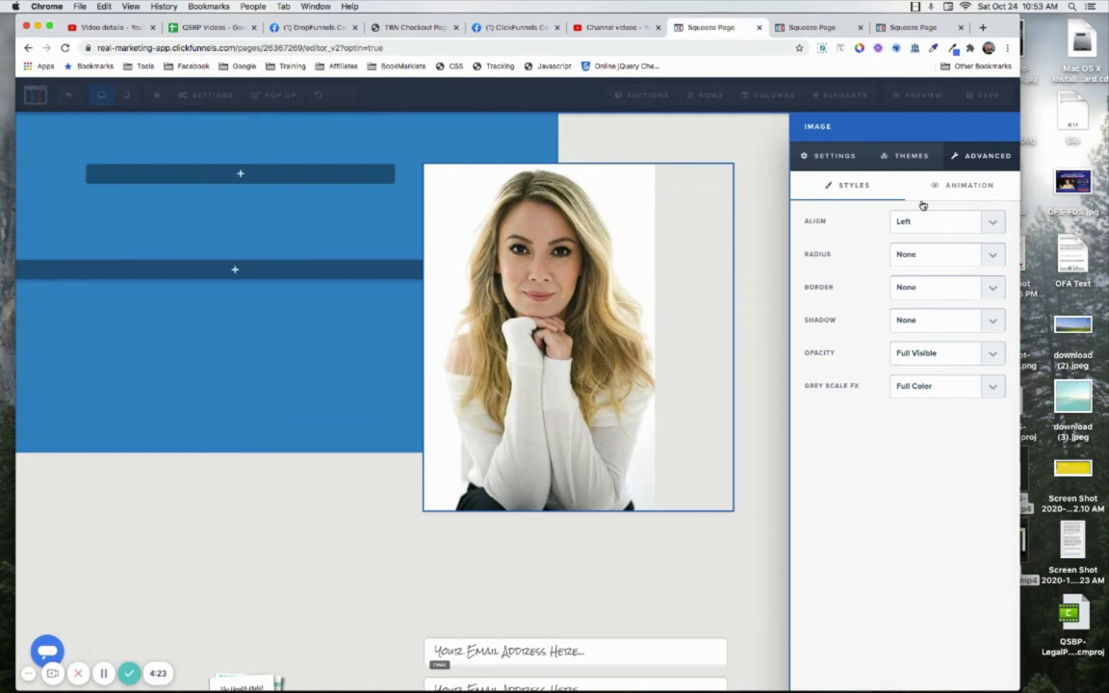
click(768, 236)
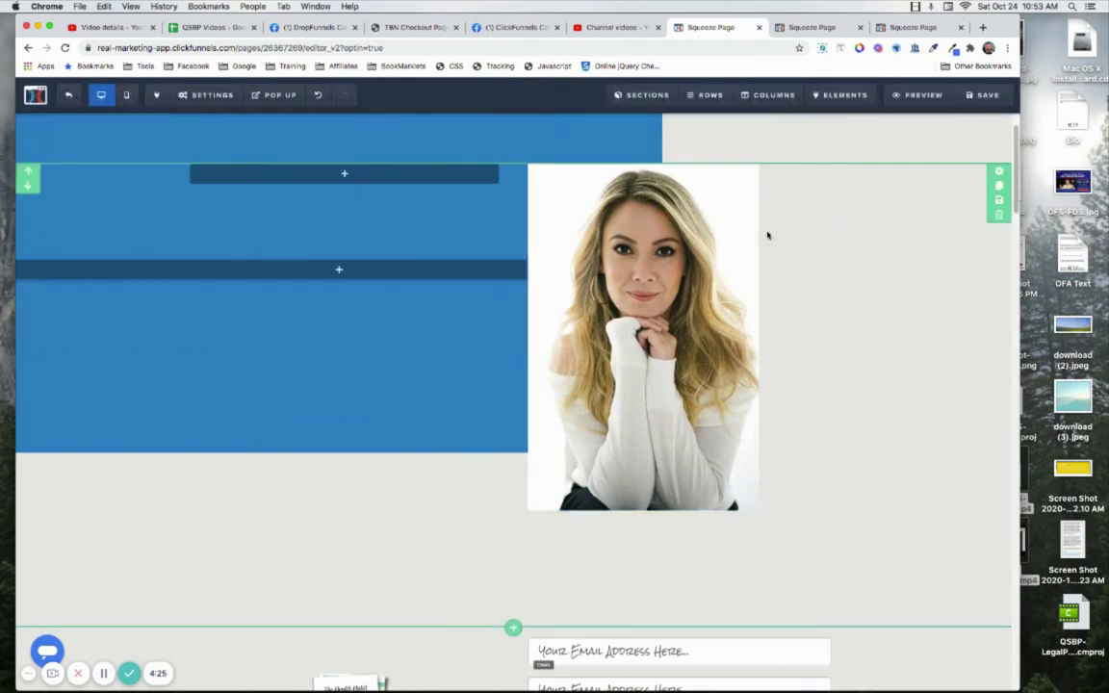
- Save the Squeeze Page and open its preview
scroll(897, 260, up, 2)
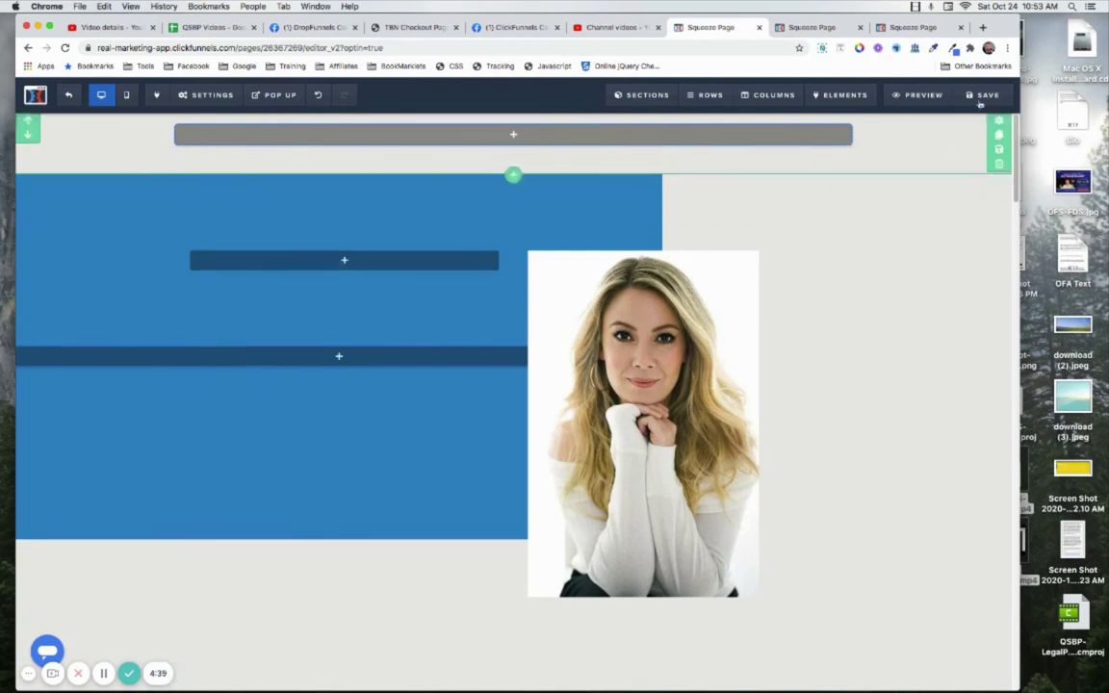
click(961, 97)
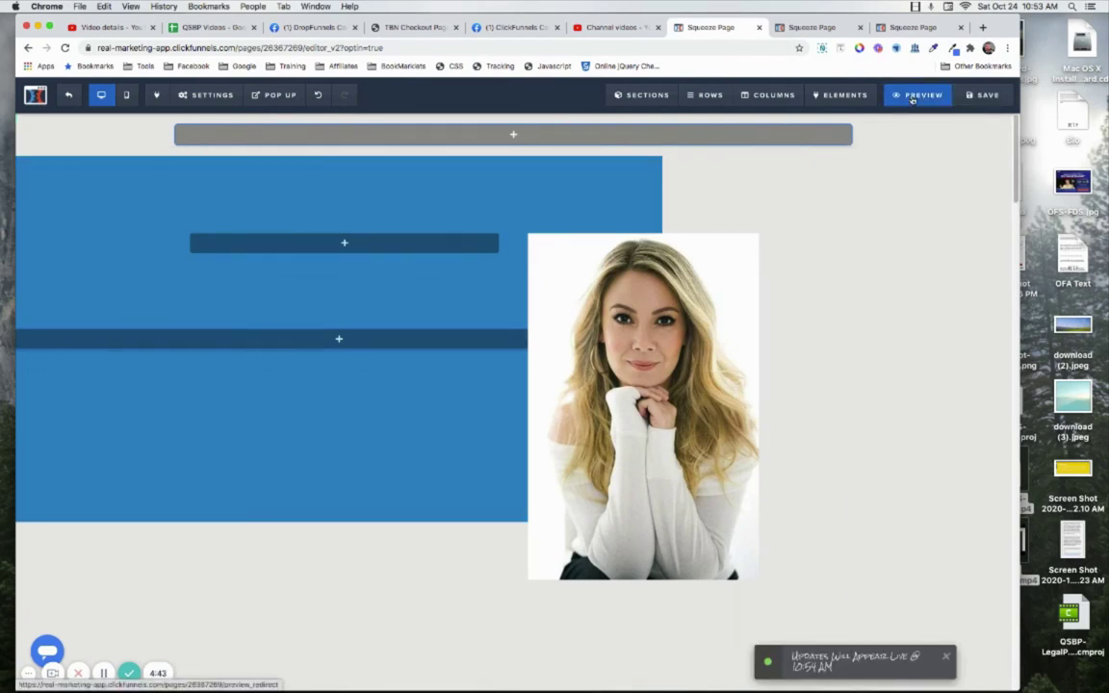
click(911, 96)
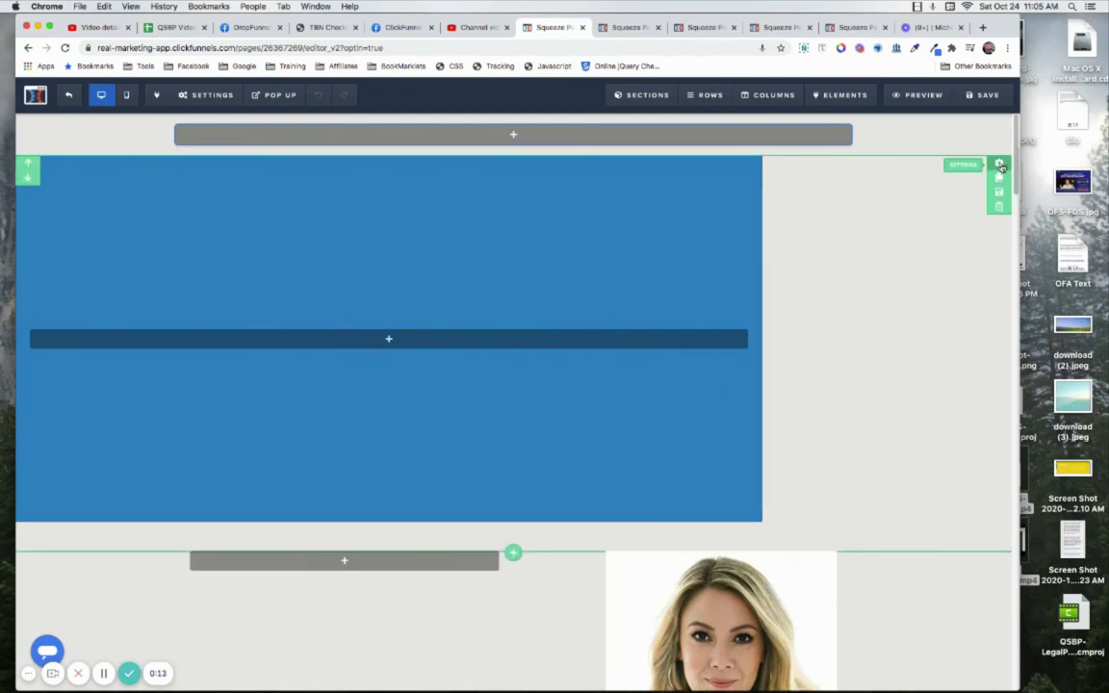
- Examine the settings of the full-page section and of the blue one-column row inside it
click(1001, 167)
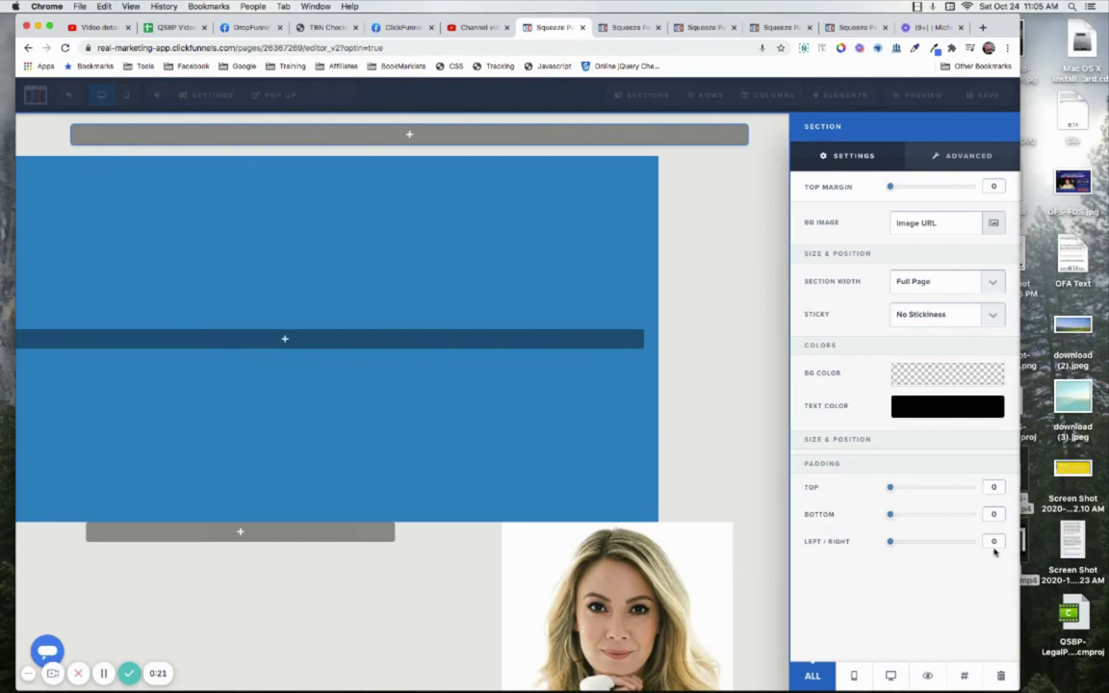
click(565, 222)
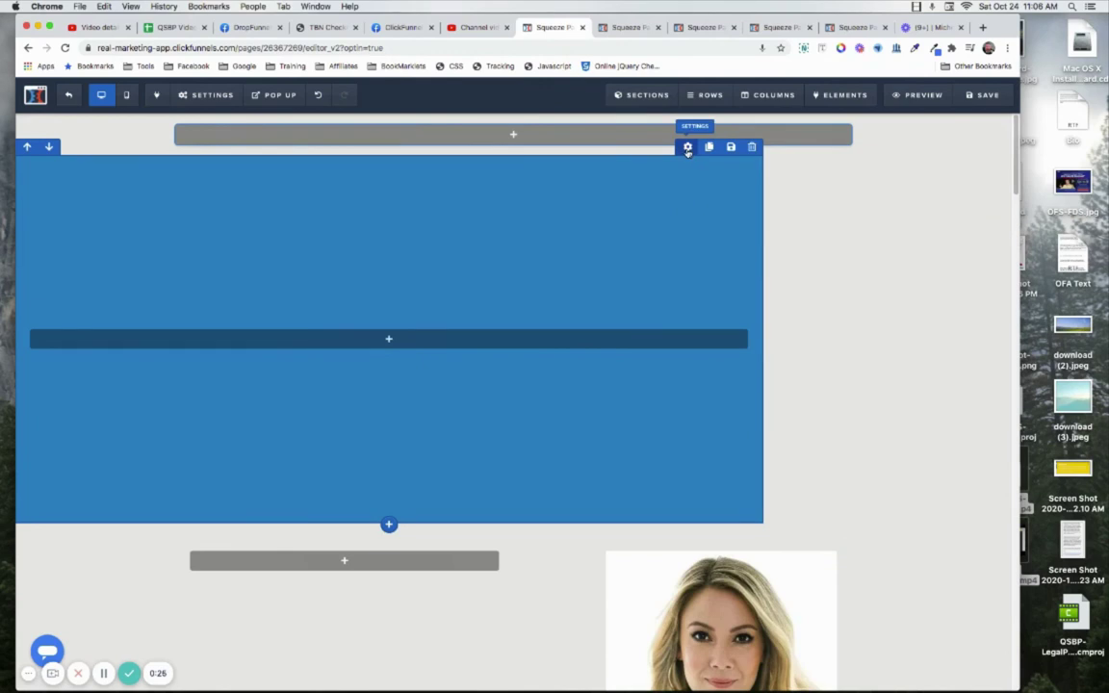
click(687, 147)
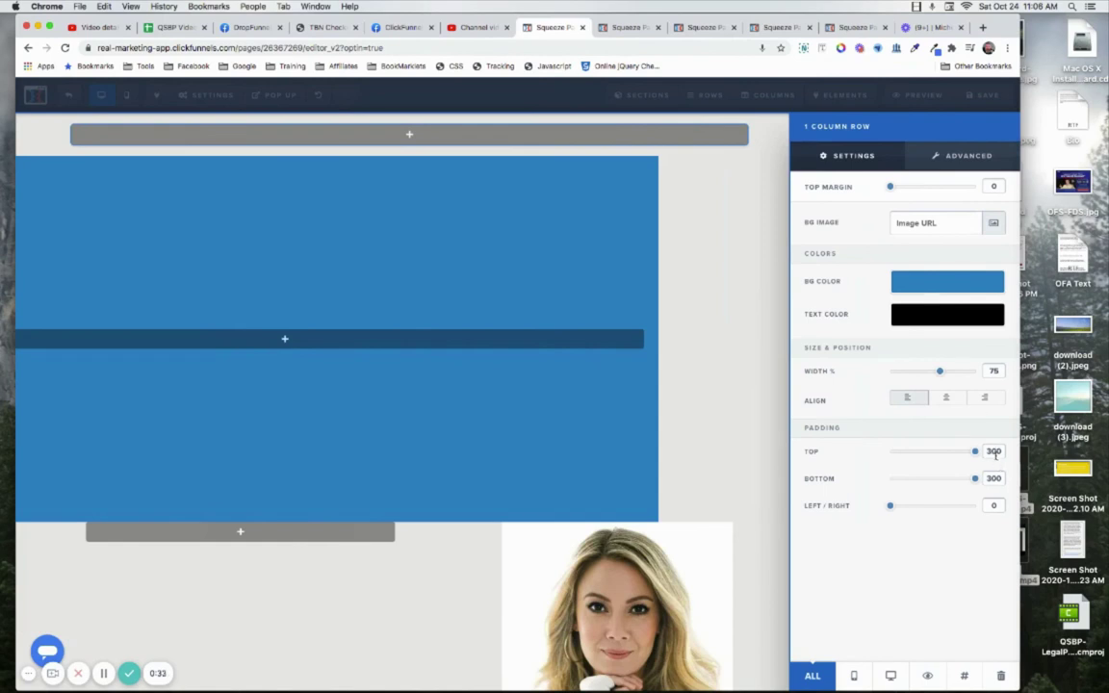
- Try 100% width and right alignment on the blue one-column row, and restore it to 75% width with left alignment
drag(940, 374, 986, 372)
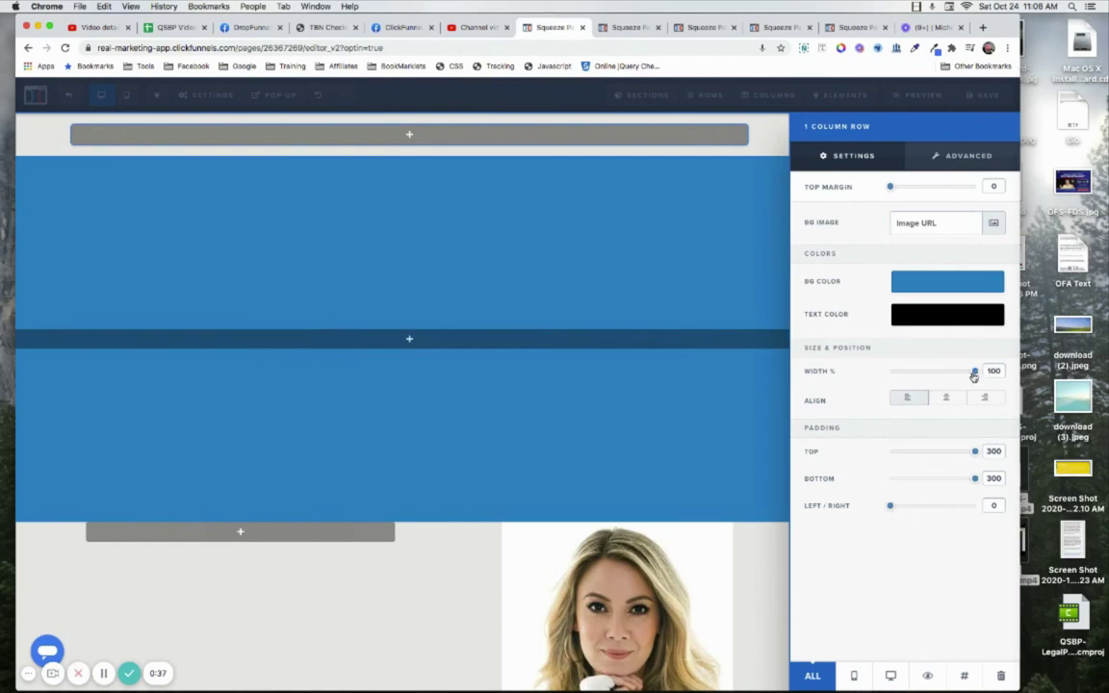
drag(976, 376, 940, 373)
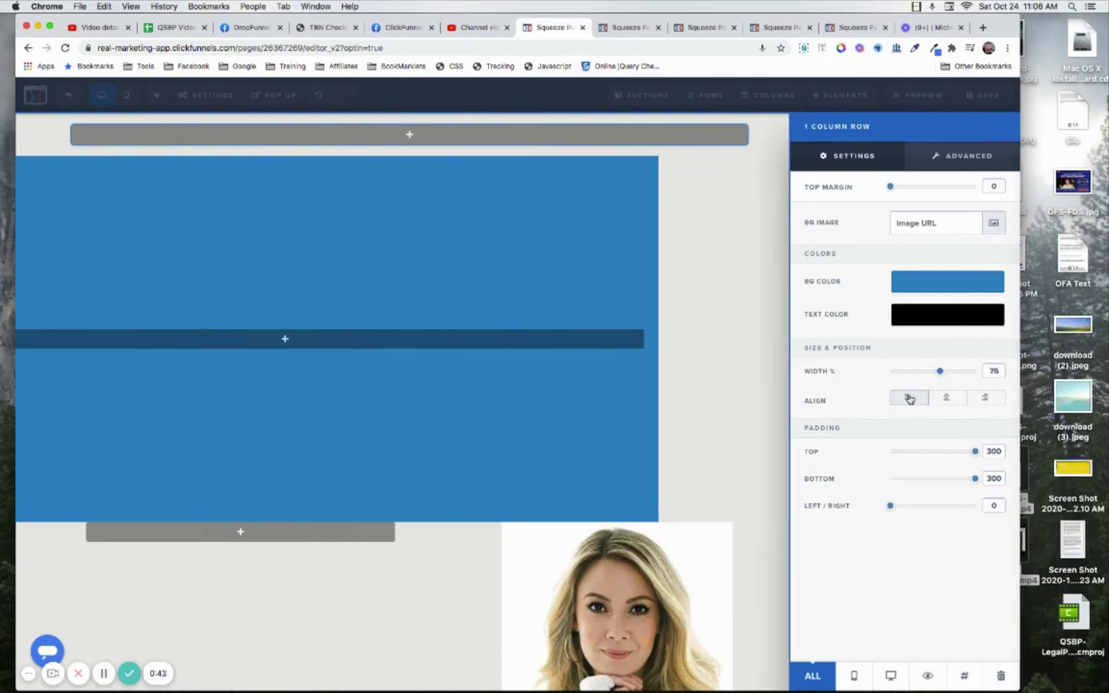
click(983, 398)
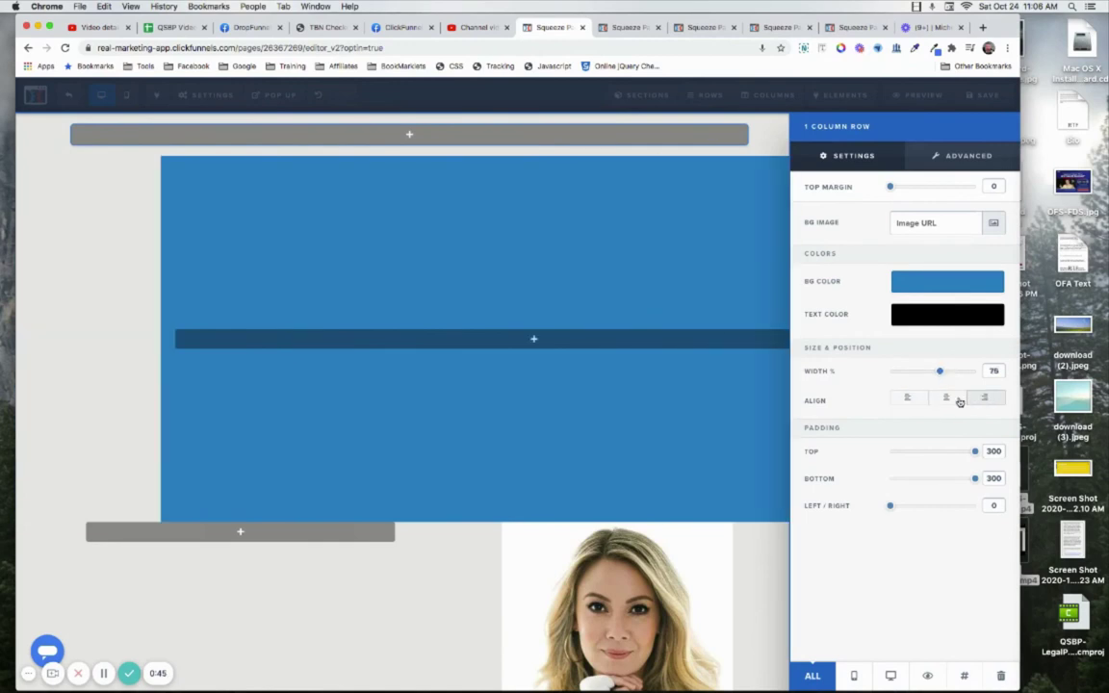
click(907, 399)
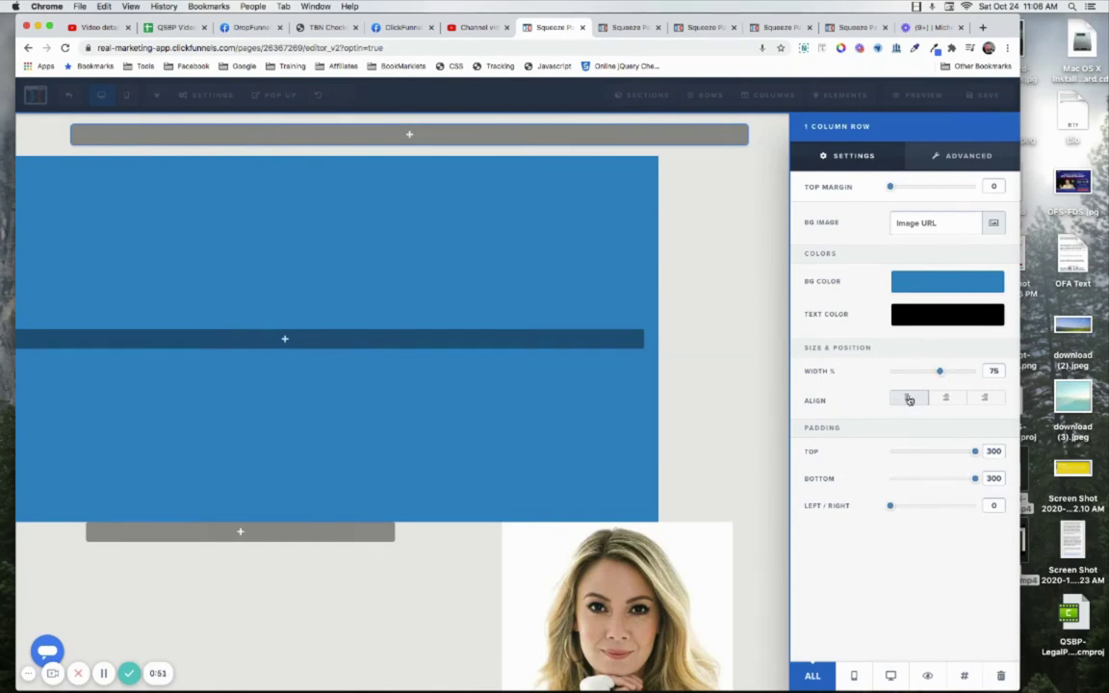
click(701, 351)
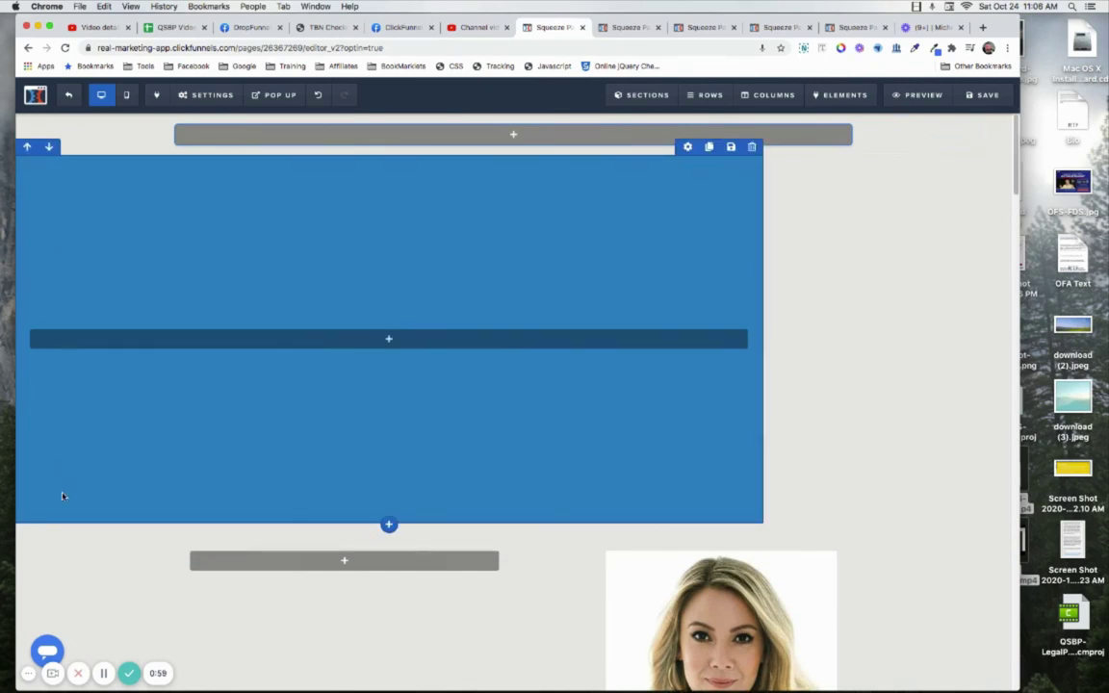
- Give the portrait's section a negative top margin so it overlaps roughly the lower half of the blue row, and view the preview page
scroll(857, 309, down, 2)
scroll(857, 311, down, 2)
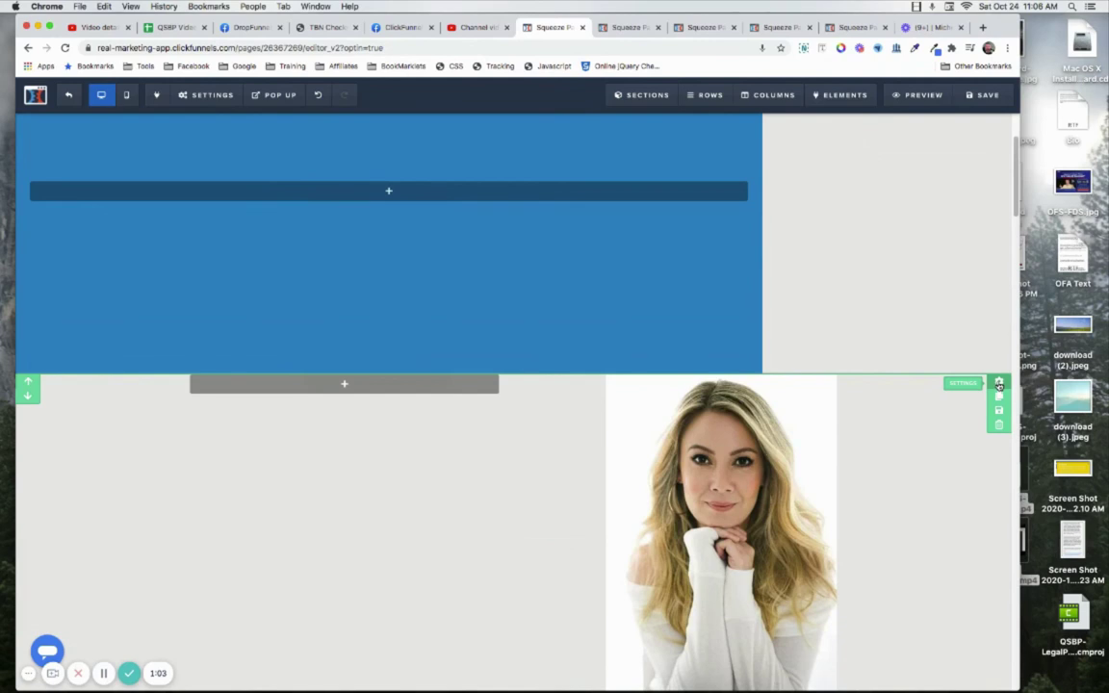
click(999, 383)
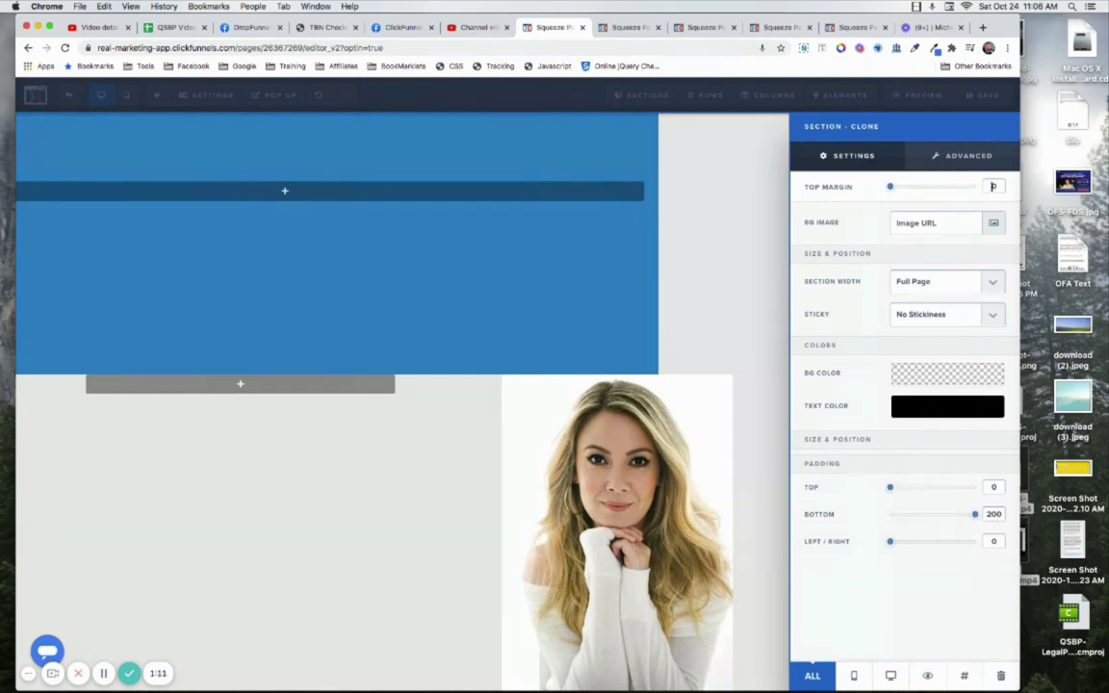
text(-180)
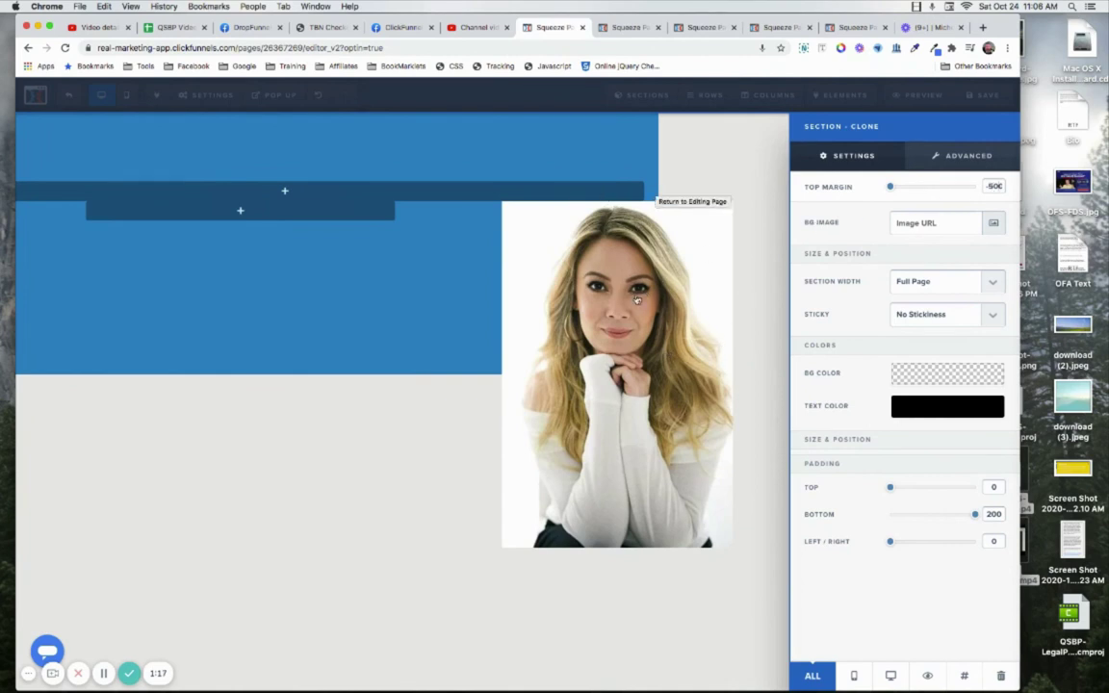
click(761, 249)
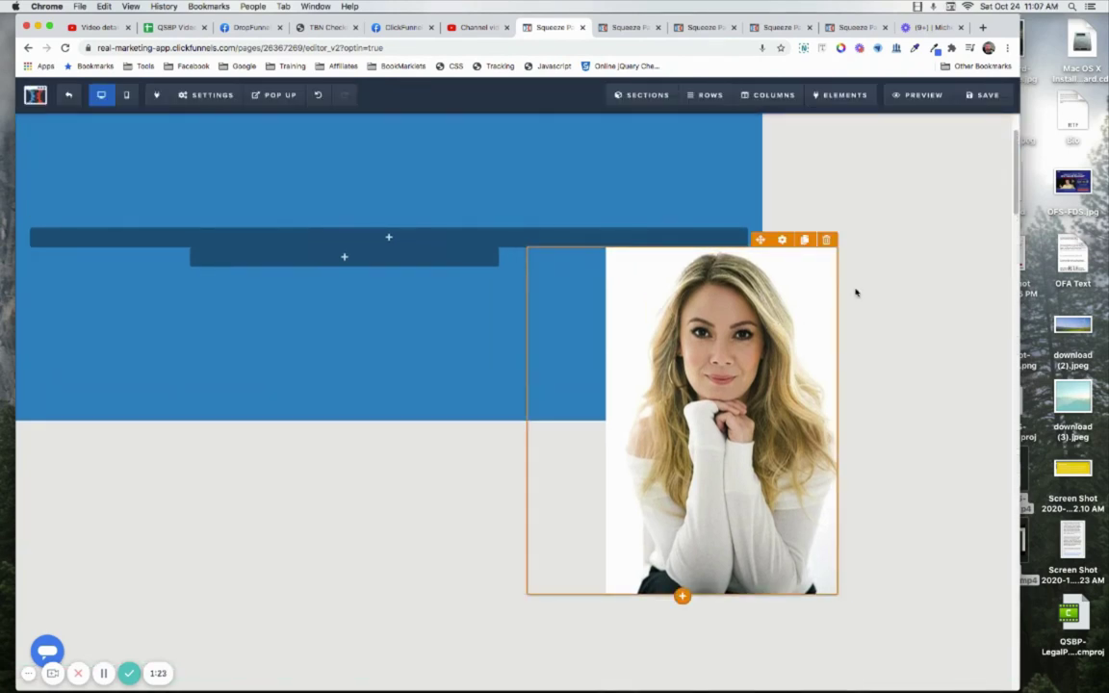
click(630, 28)
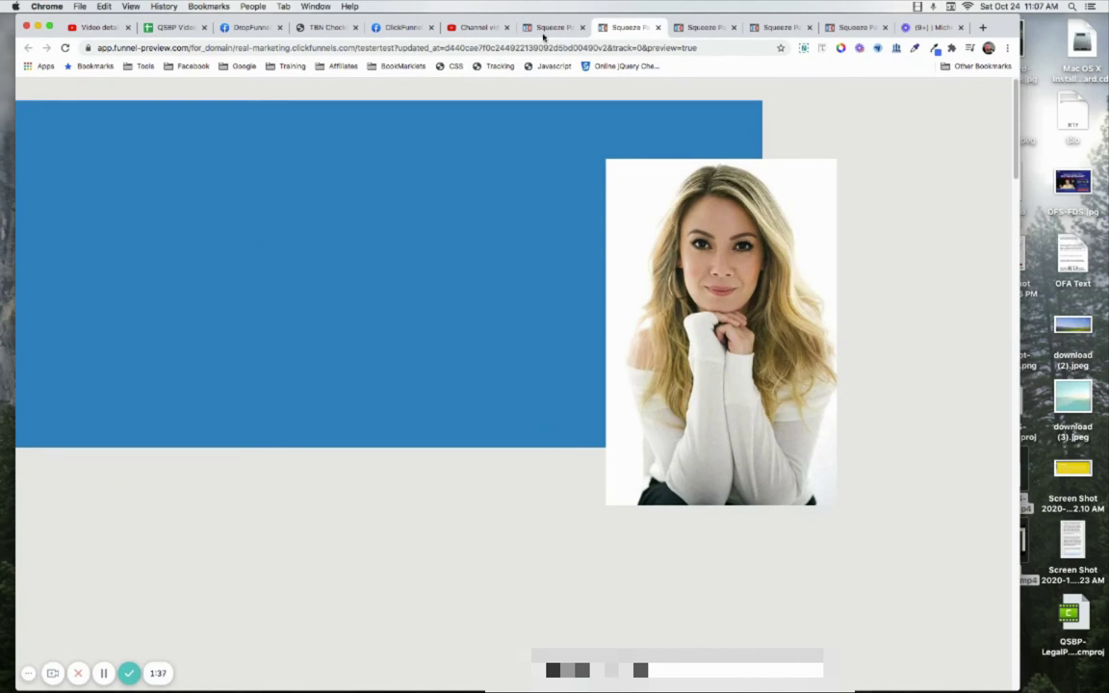
- Return to the page editor and disable the width: 100% line of the #container-11512 .containerInner rule in the custom CSS with a slash
click(549, 28)
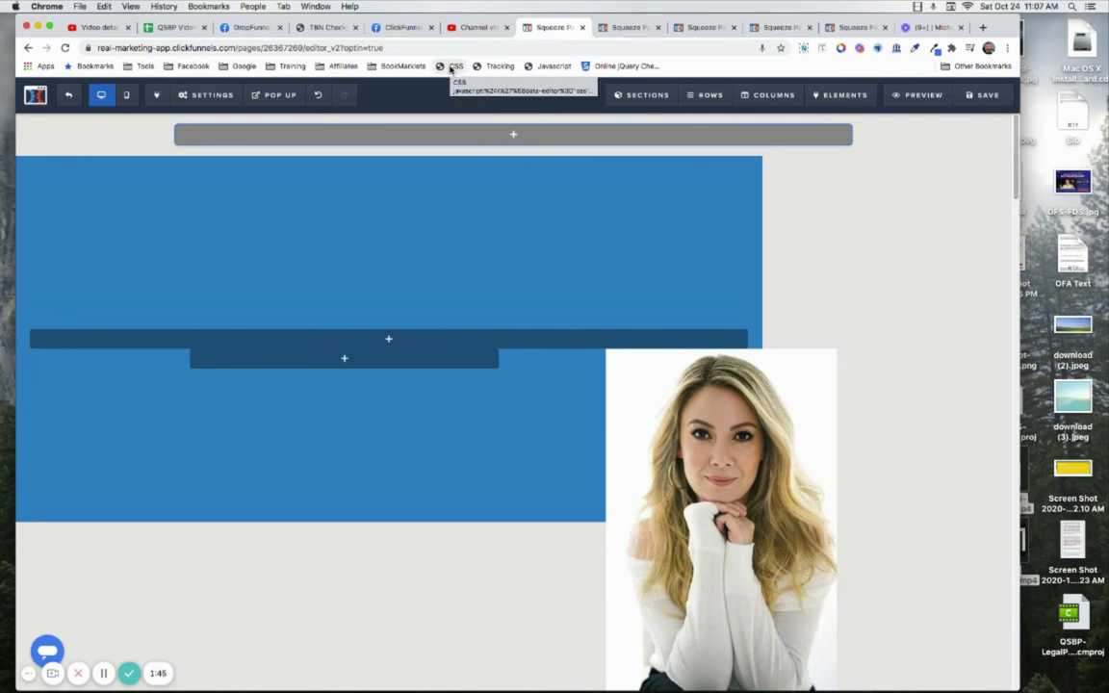
click(450, 67)
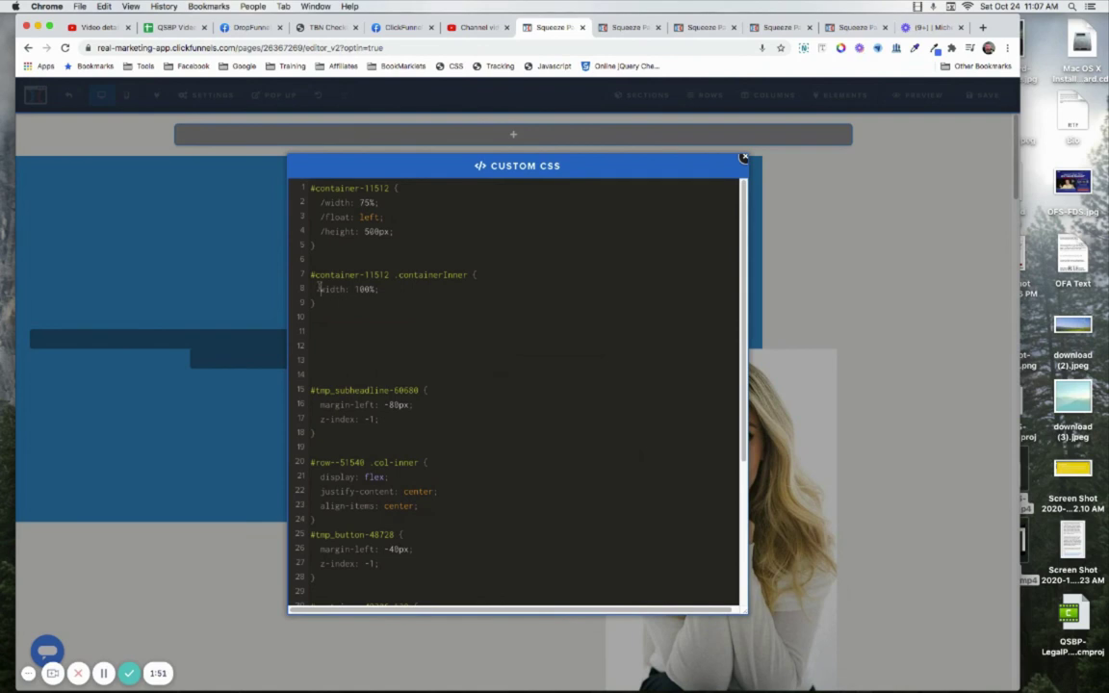
text(/)
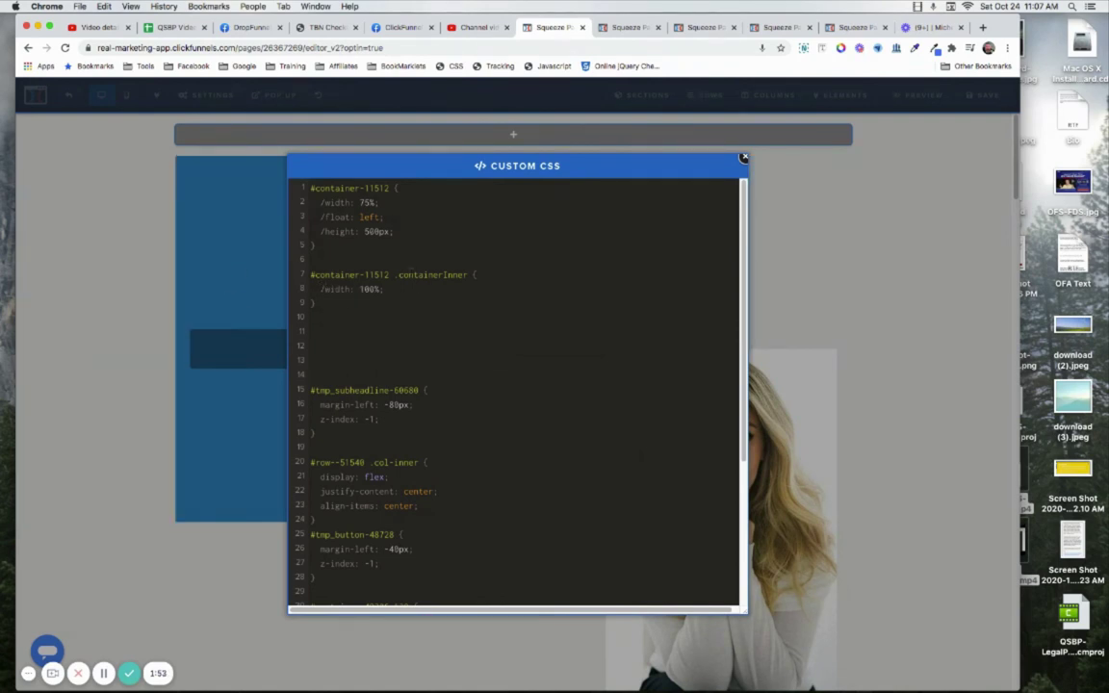
click(756, 216)
drag(390, 274, 309, 274)
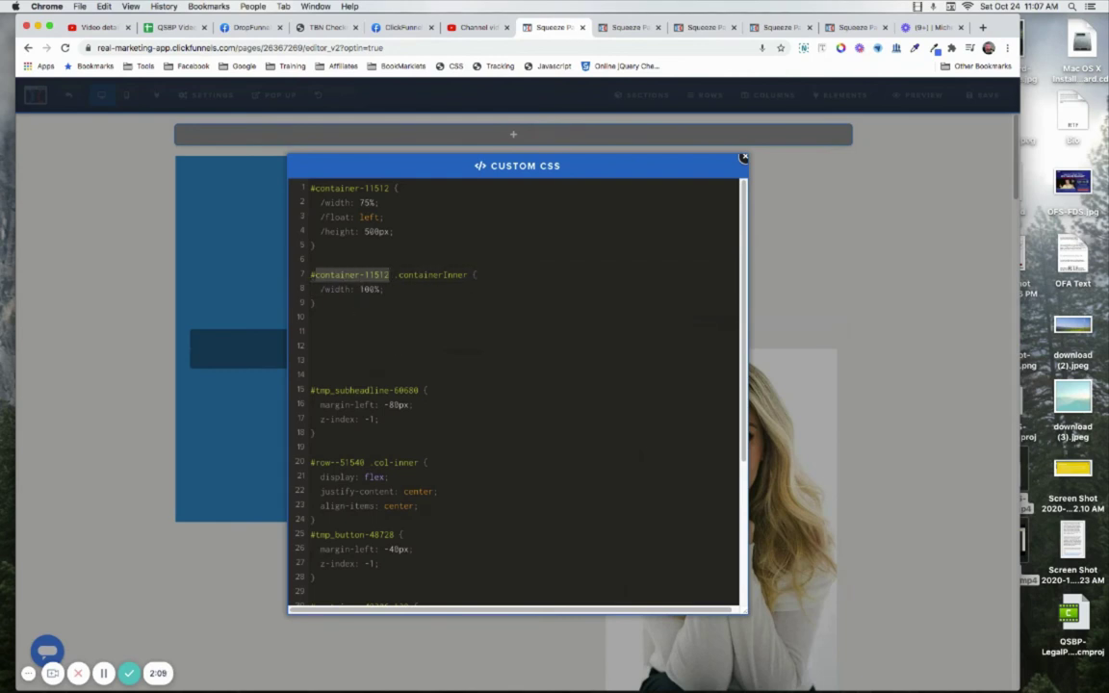
click(841, 242)
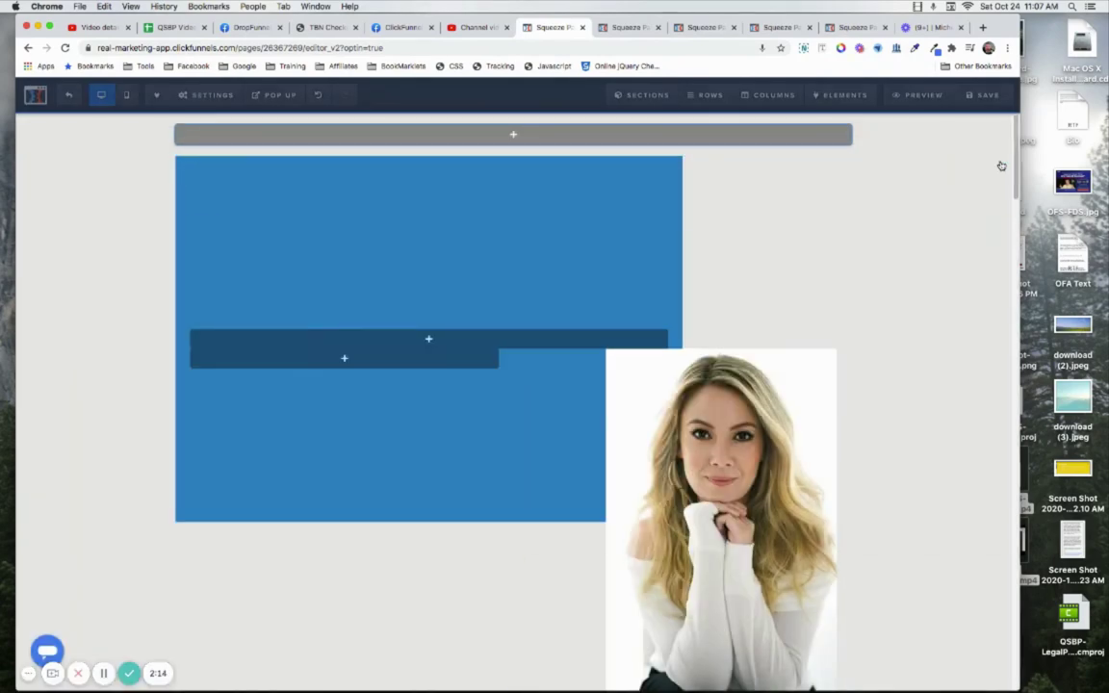
- Look up the blue row's section CSS ID selector and compare it with the selector used in the custom CSS
click(1000, 164)
click(963, 673)
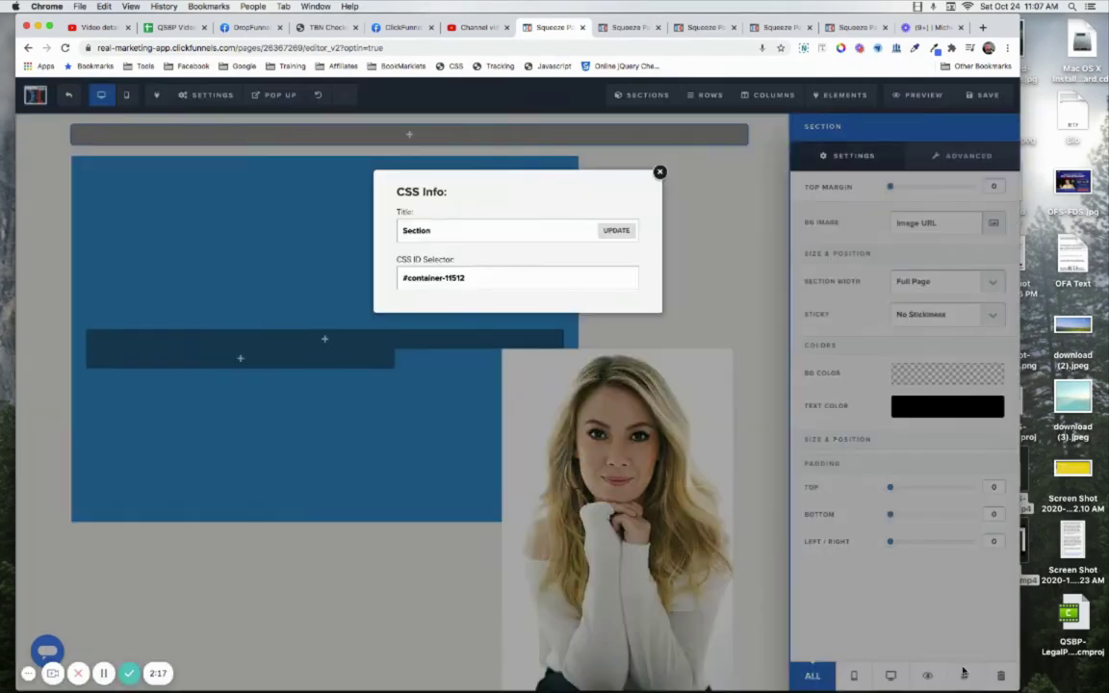
drag(474, 279, 396, 278)
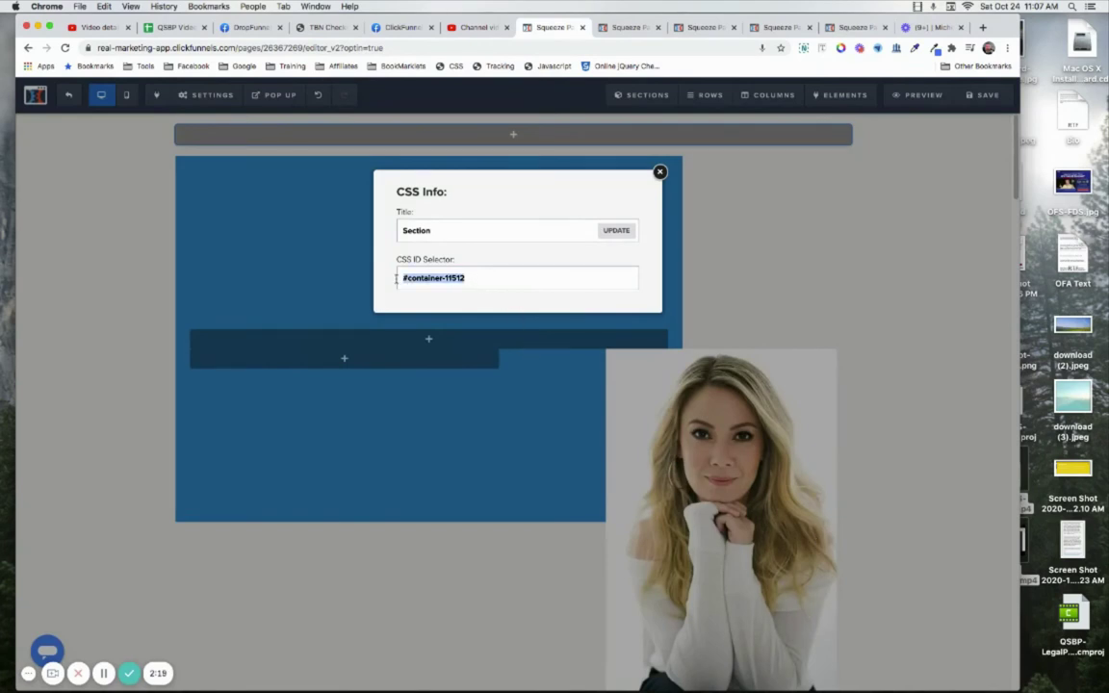
click(659, 171)
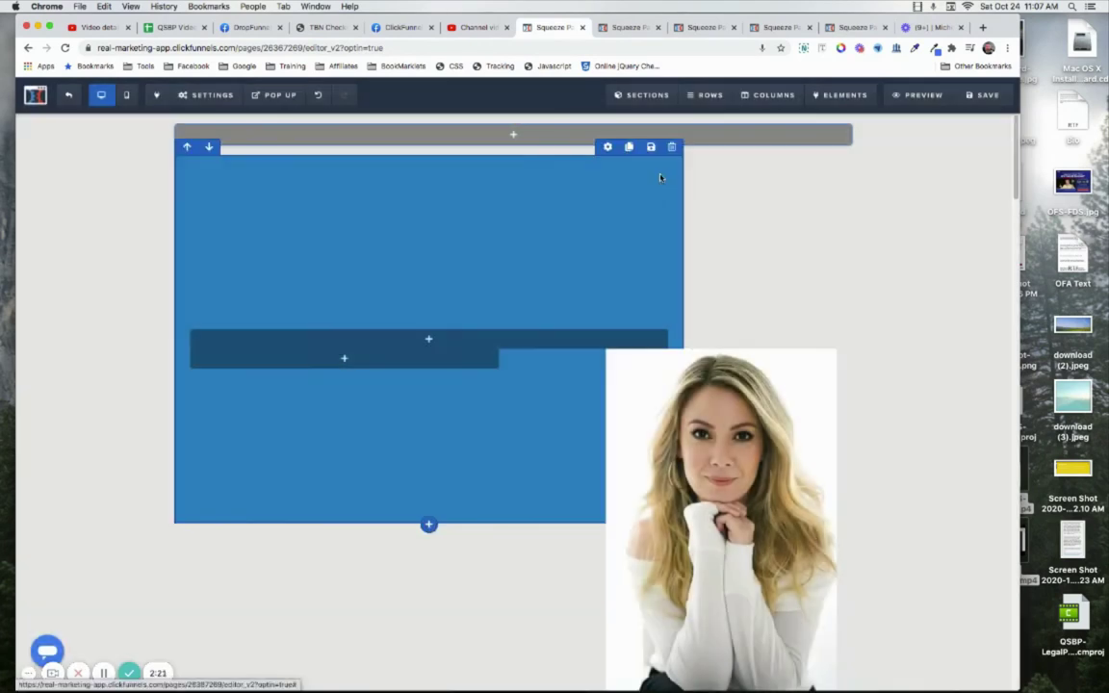
click(449, 67)
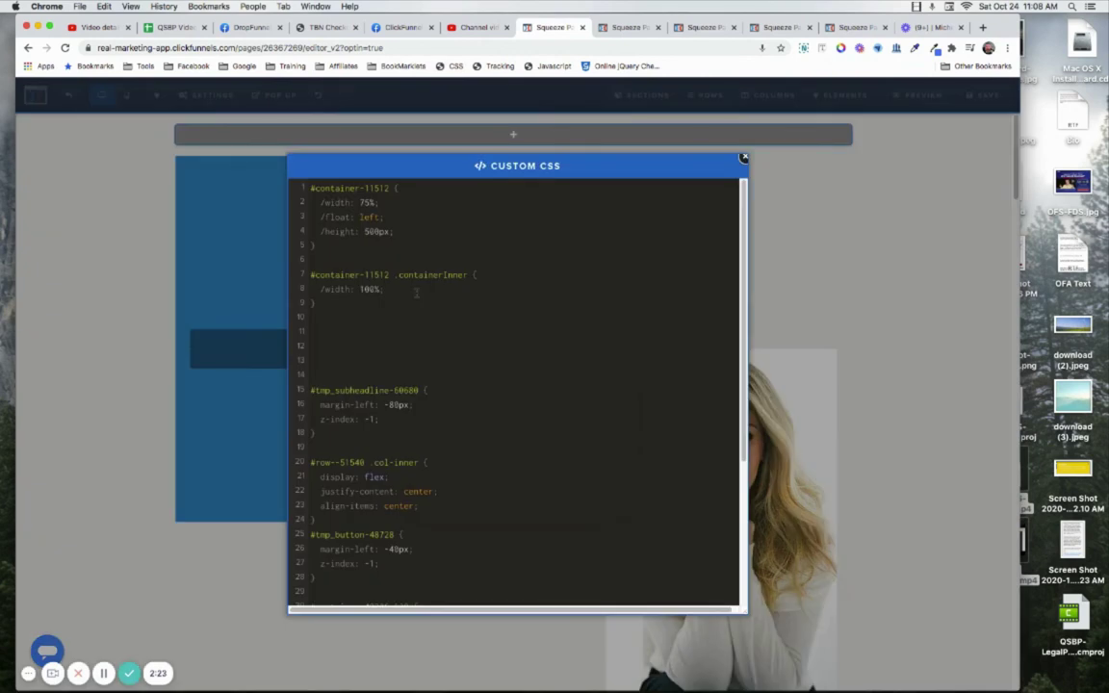
drag(390, 276, 311, 275)
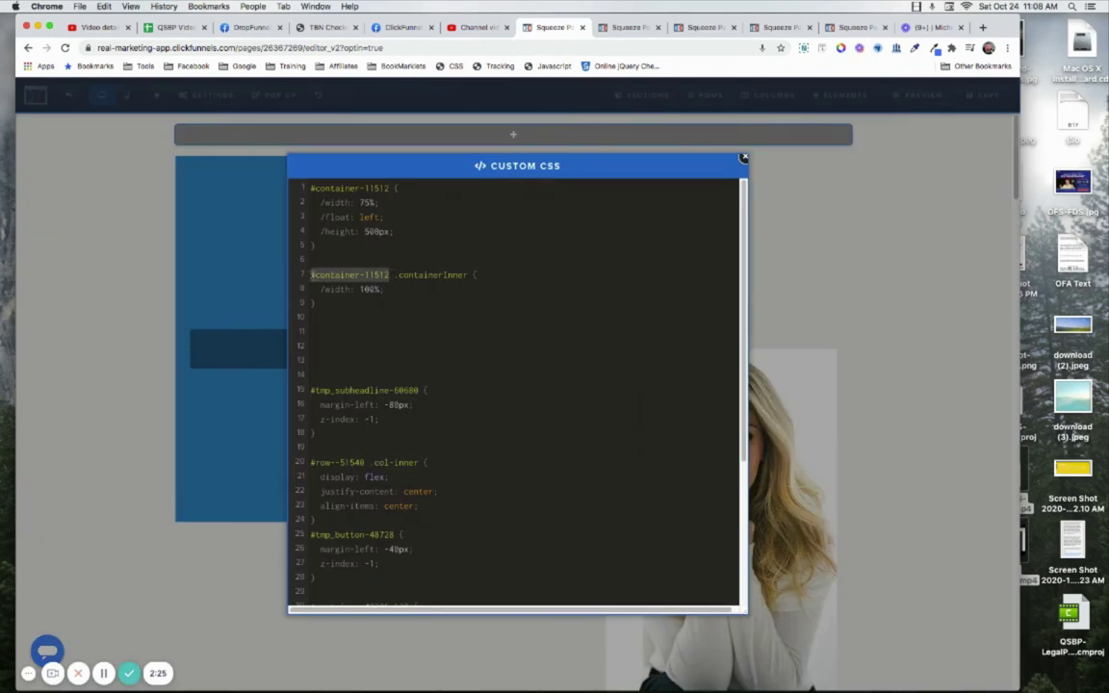
click(197, 132)
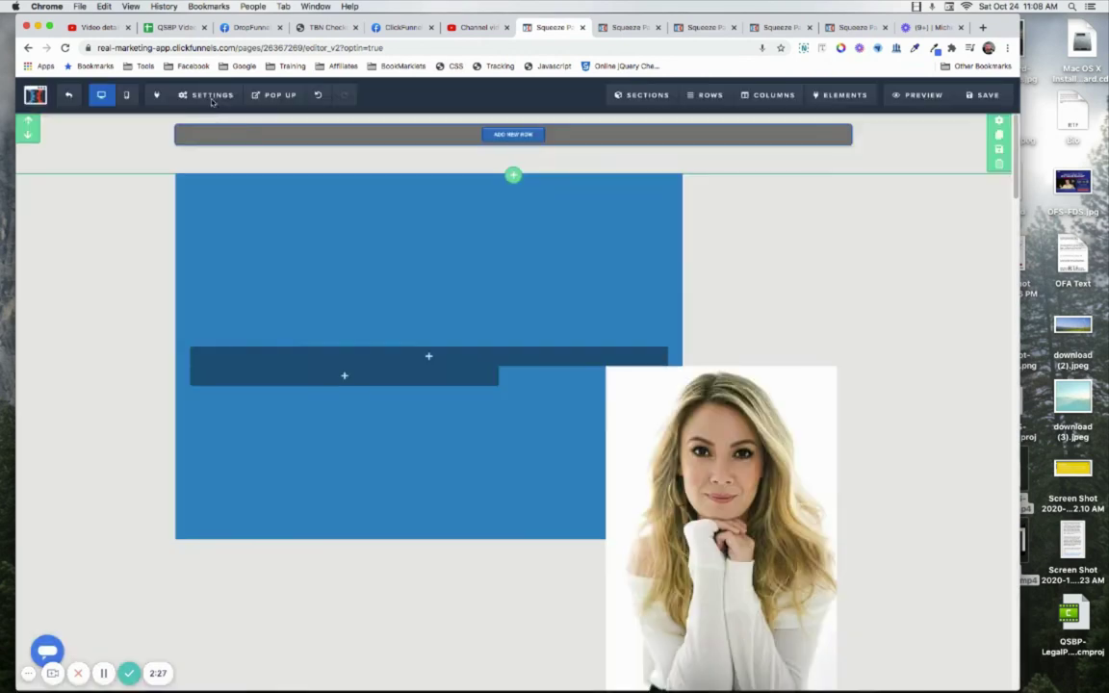
- Re-enable the width: 100% line of the #container-11512 .containerInner rule in the page's custom CSS and close the editor
mouse_move(212, 96)
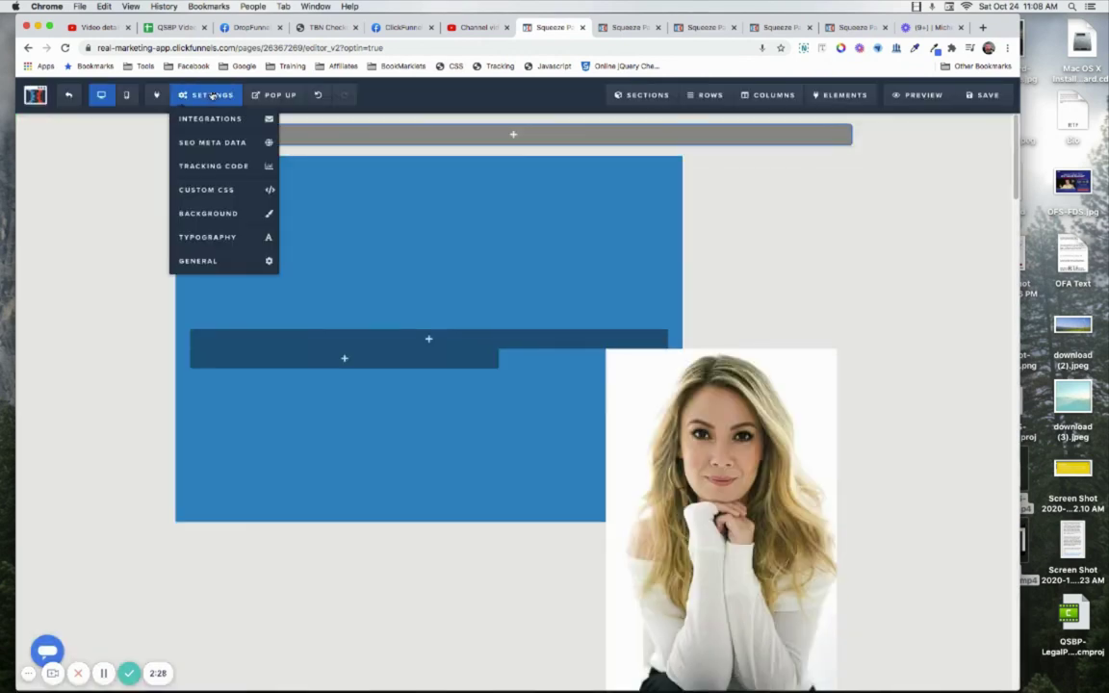
click(195, 190)
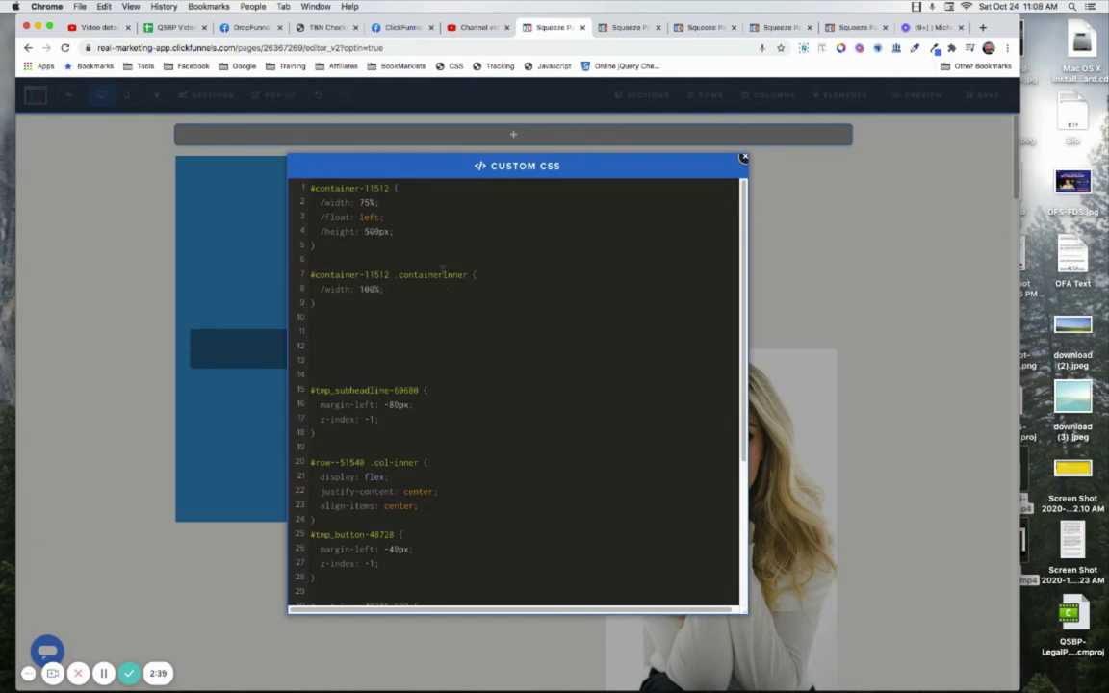
drag(393, 276, 478, 274)
click(488, 275)
click(350, 313)
click(325, 302)
click(344, 318)
key(Up)
key(Up)
key(Home)
key(Delete)
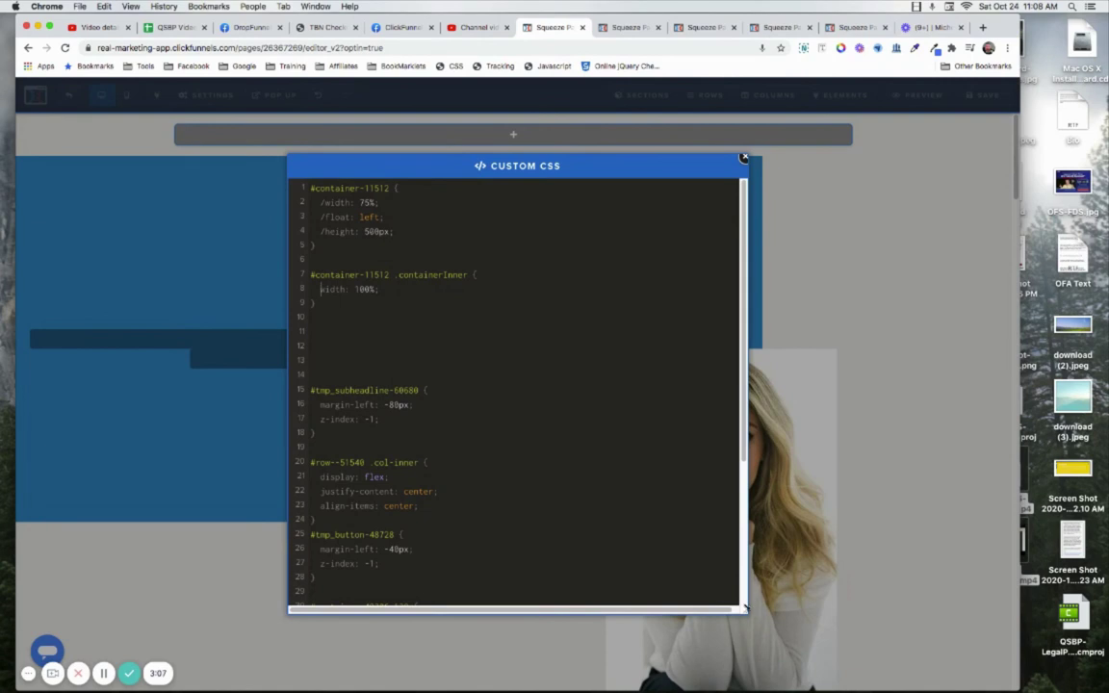
drag(743, 610, 587, 634)
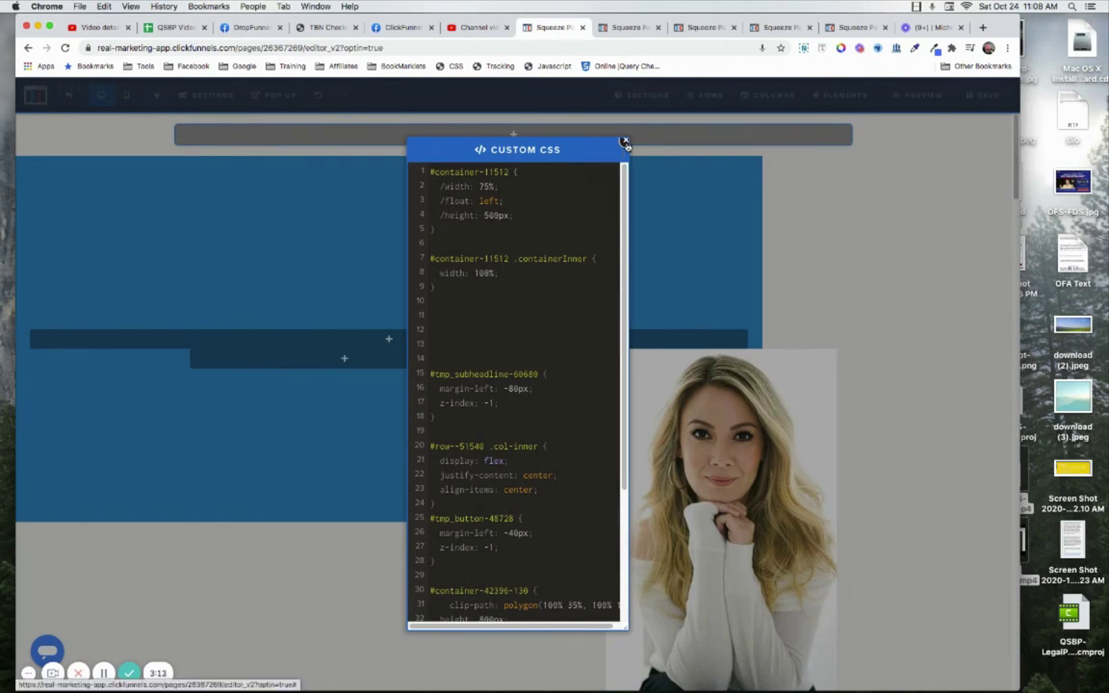
click(625, 144)
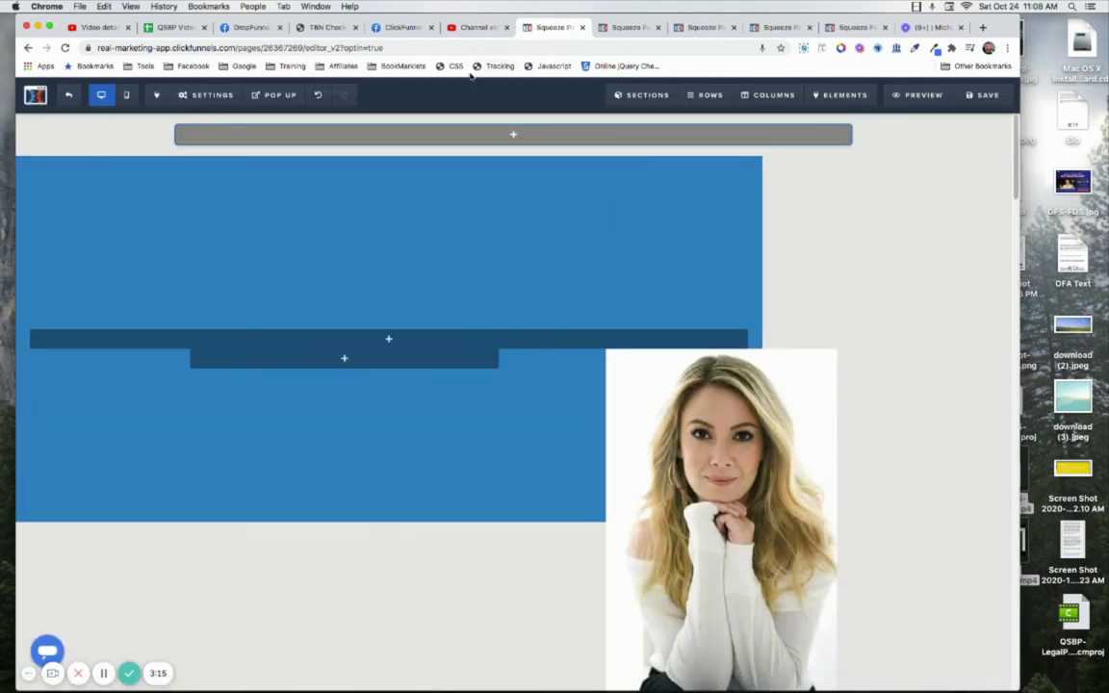
- Review the #container-11512 .containerInner rule in the page's custom CSS, highlighting the whole rule and its container ID
click(453, 66)
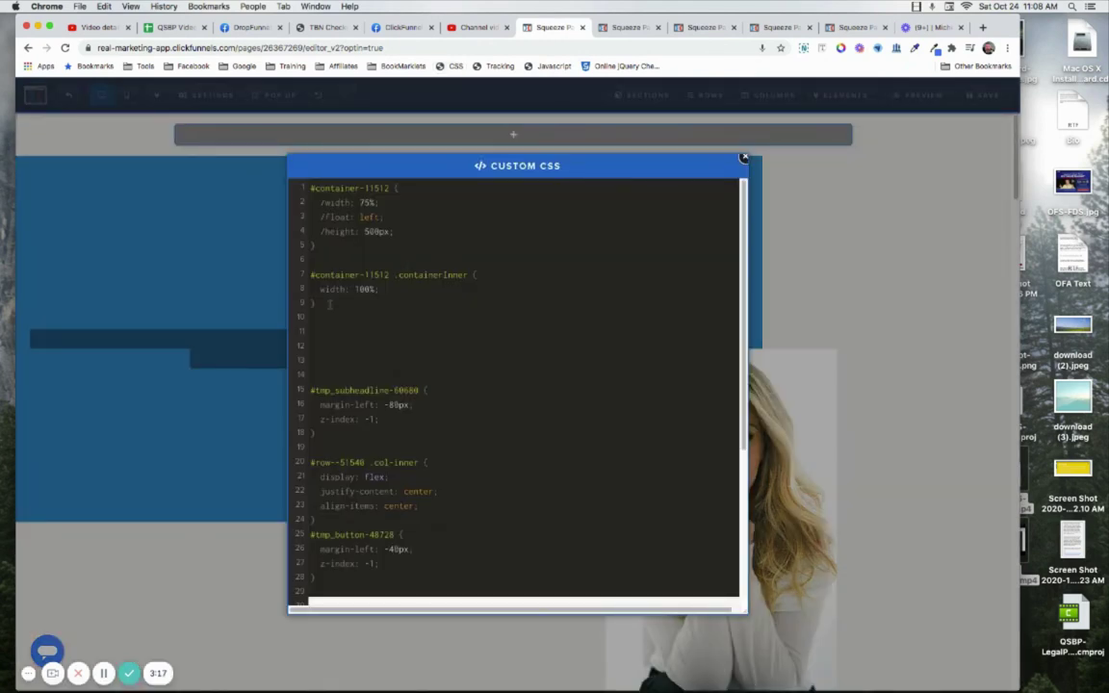
drag(311, 304, 310, 275)
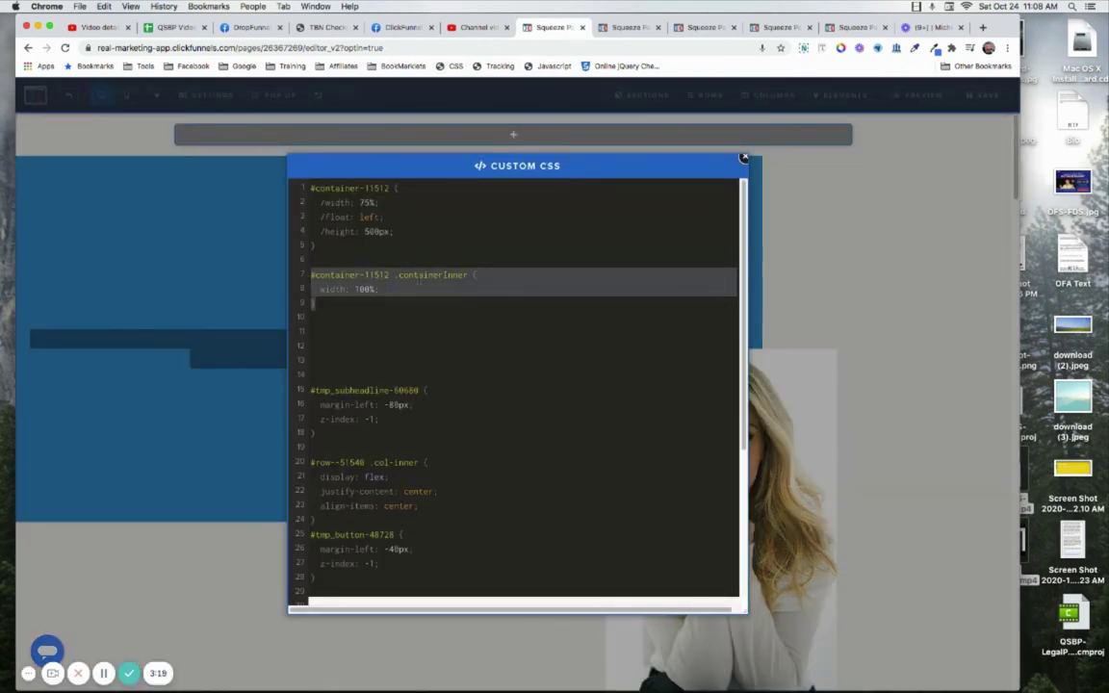
click(359, 334)
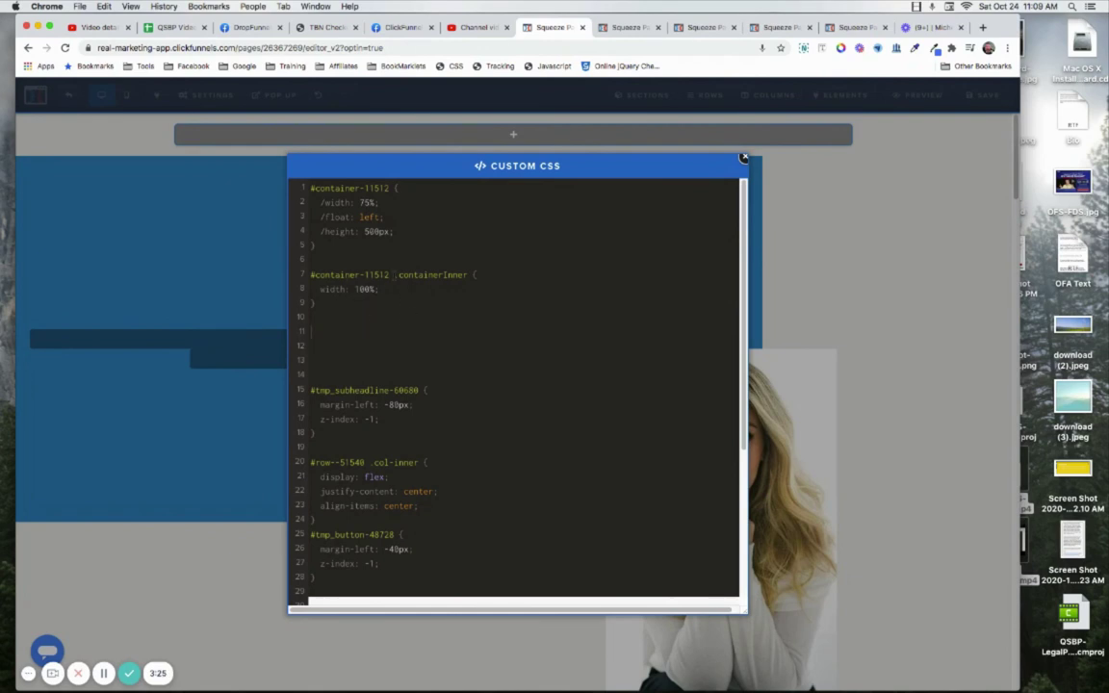
drag(390, 274, 310, 275)
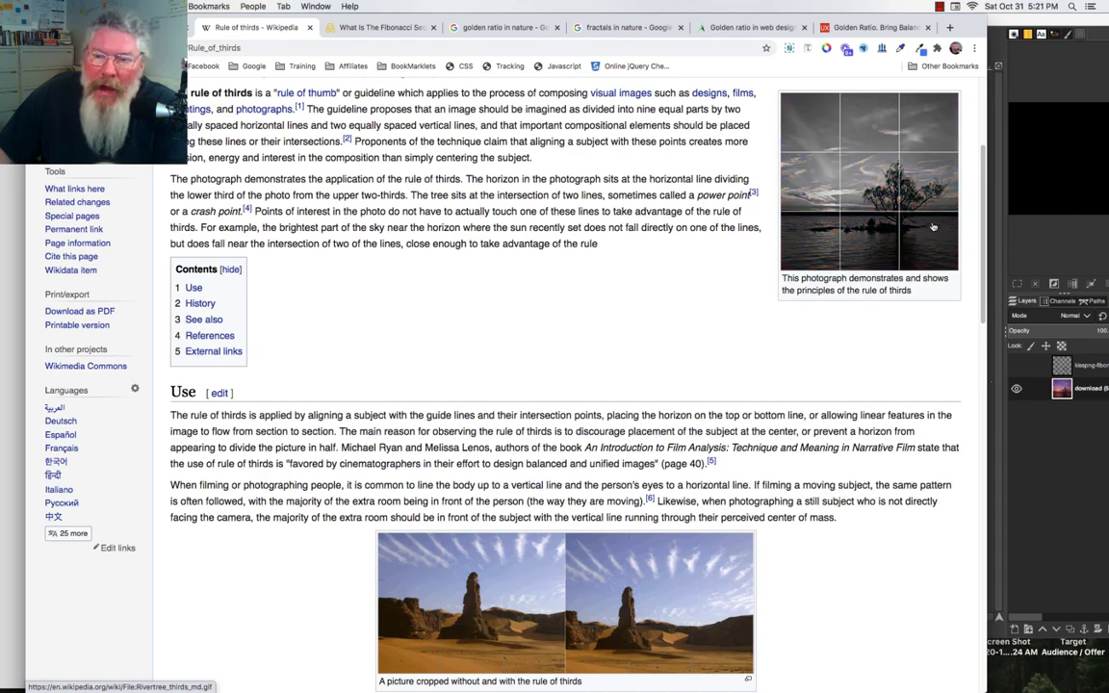
- Examine the Use section and the cropped example picture in the Wikipedia article on the rule of thirds
scroll(749, 215, down, 5)
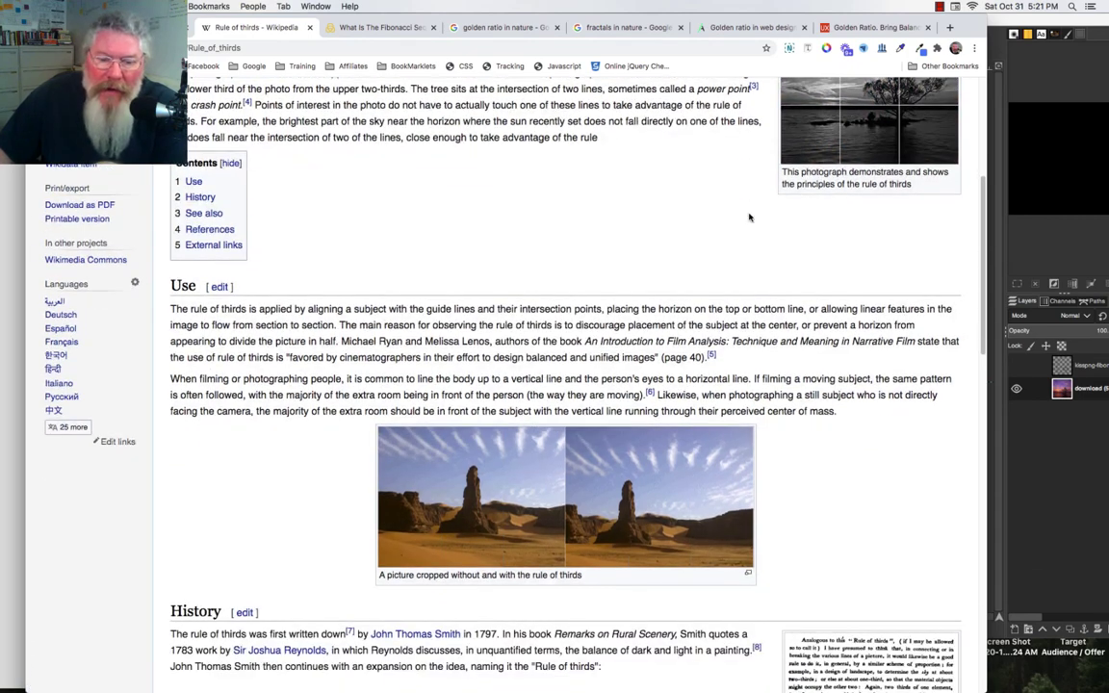
scroll(749, 215, down, 1)
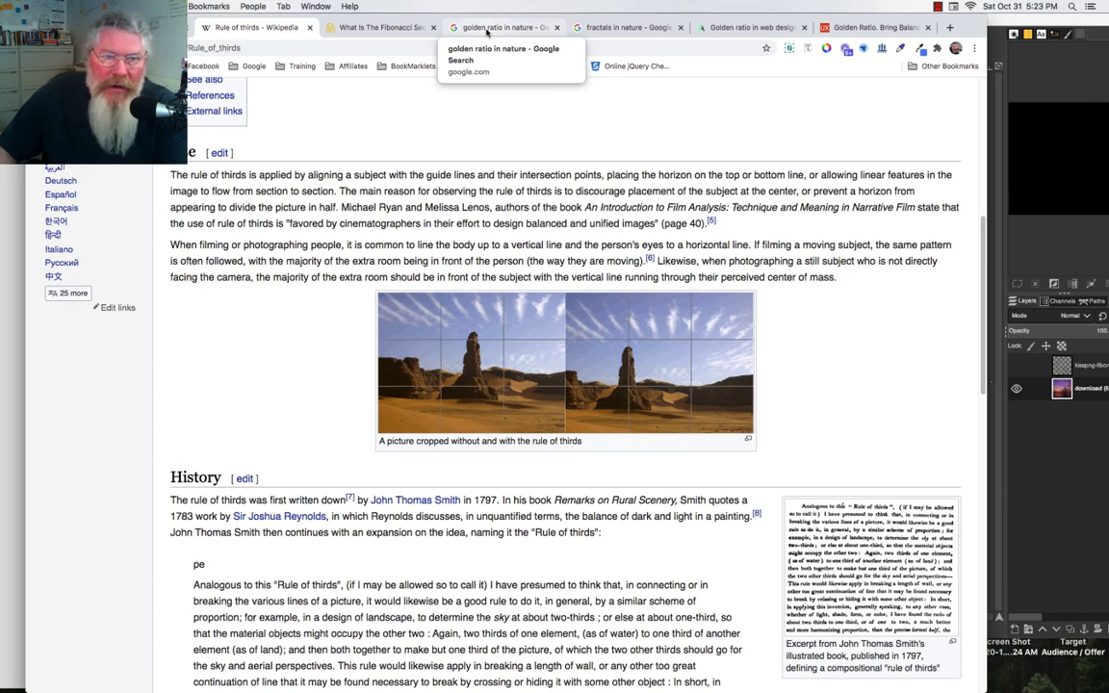
- Switch to the Fibonacci sequence article and highlight the opening numbers of the sequence
click(384, 30)
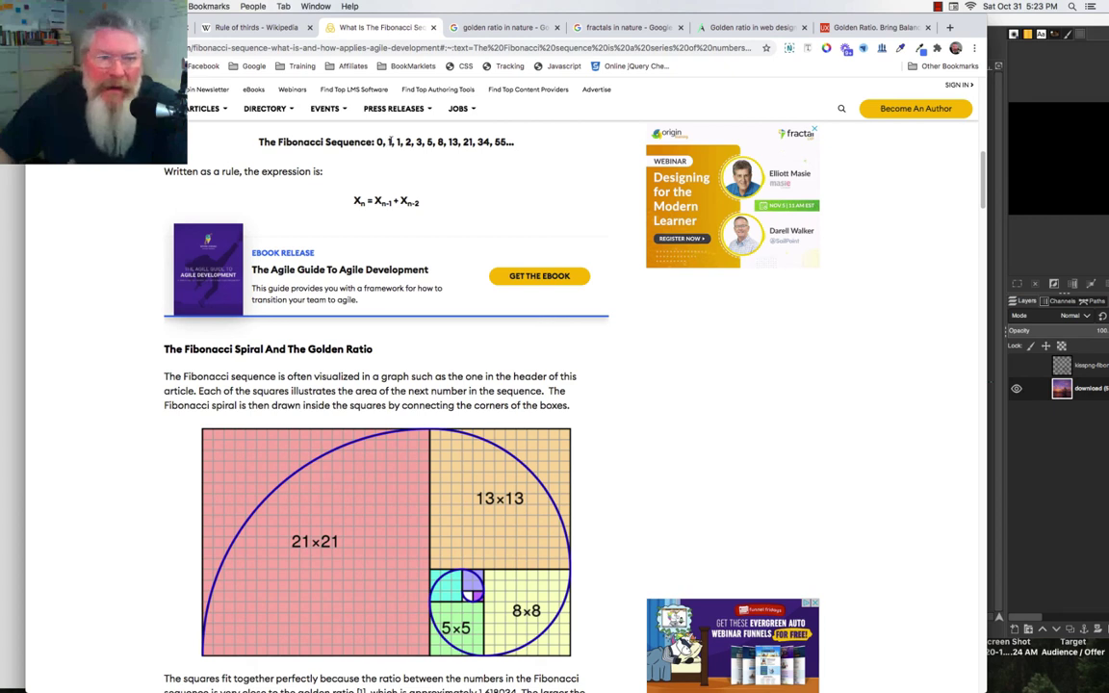
drag(390, 142, 376, 141)
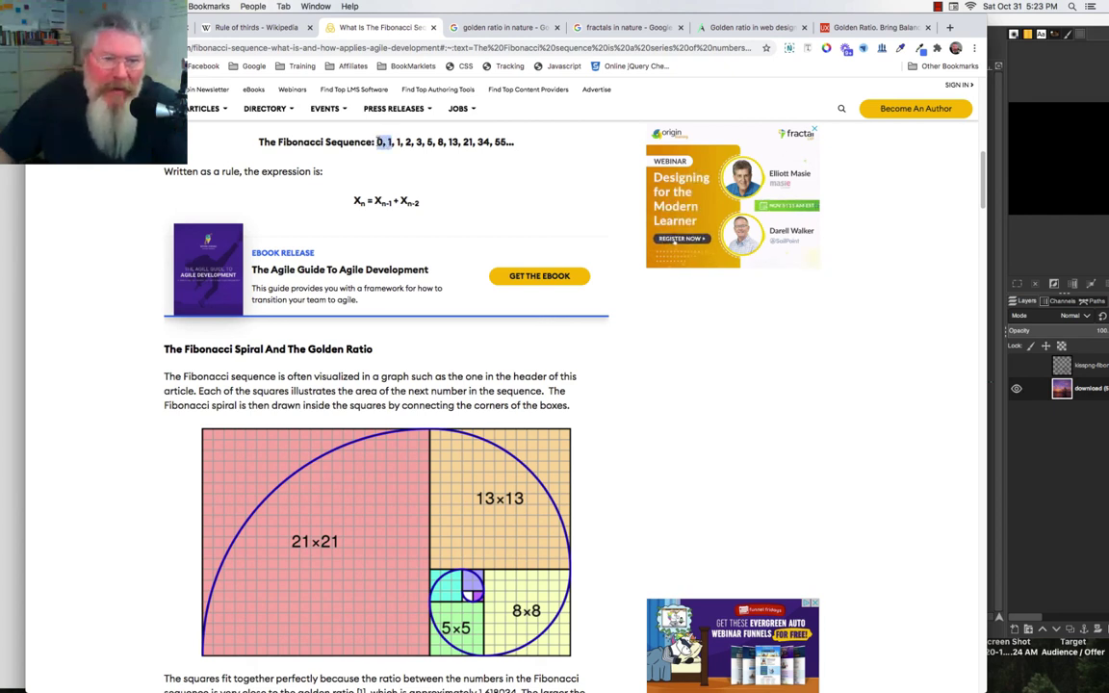
click(397, 142)
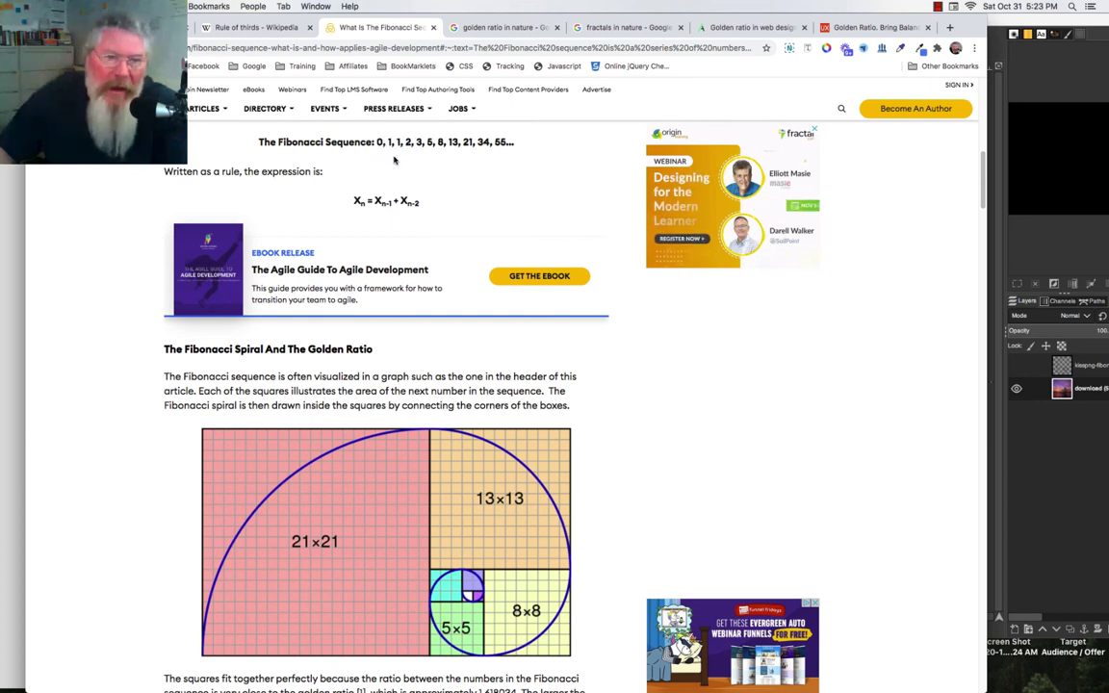
drag(408, 141, 396, 141)
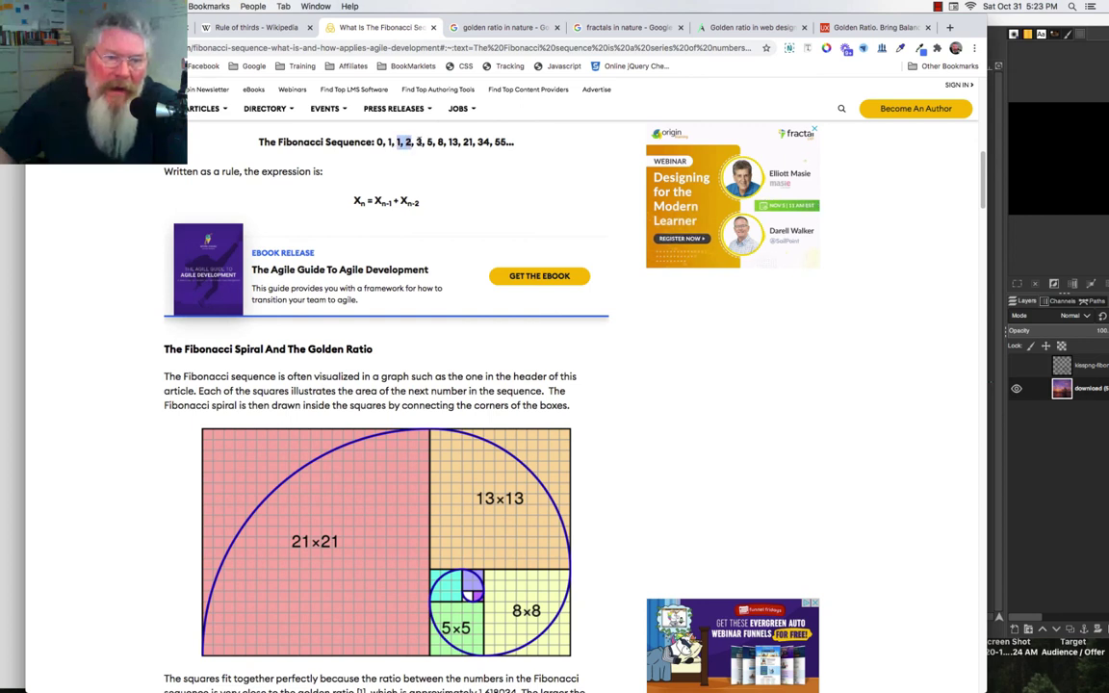
drag(416, 141, 428, 143)
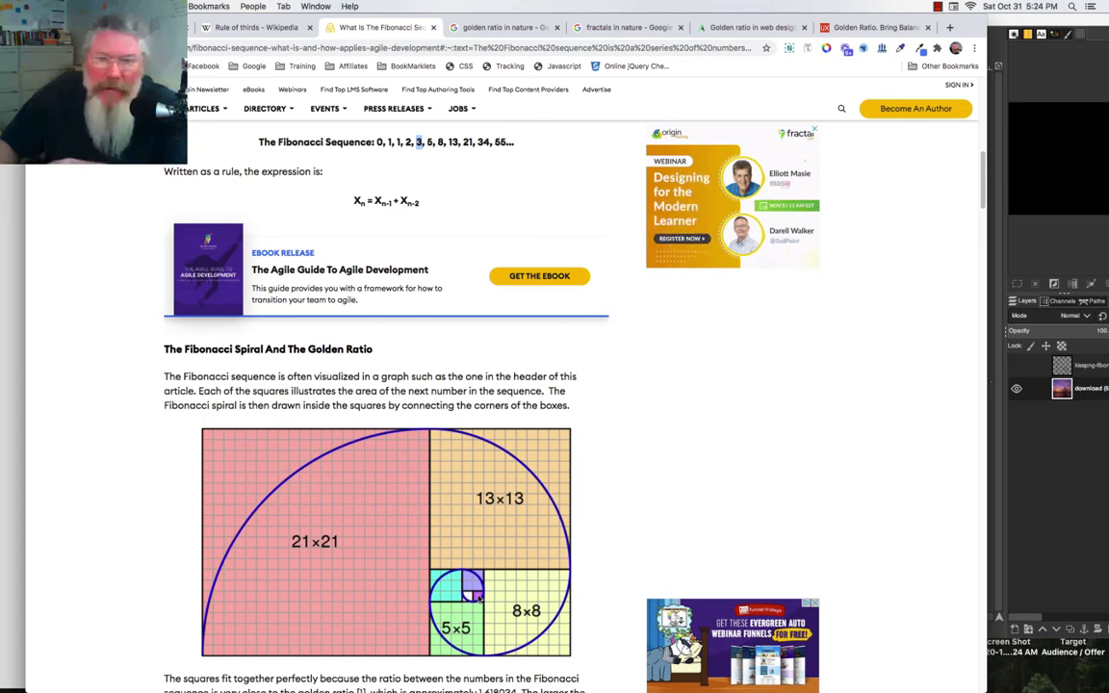
- Examine the article's Fibonacci spiral diagram and highlight the golden ratio value in the paragraph below it
scroll(565, 558, down, 3)
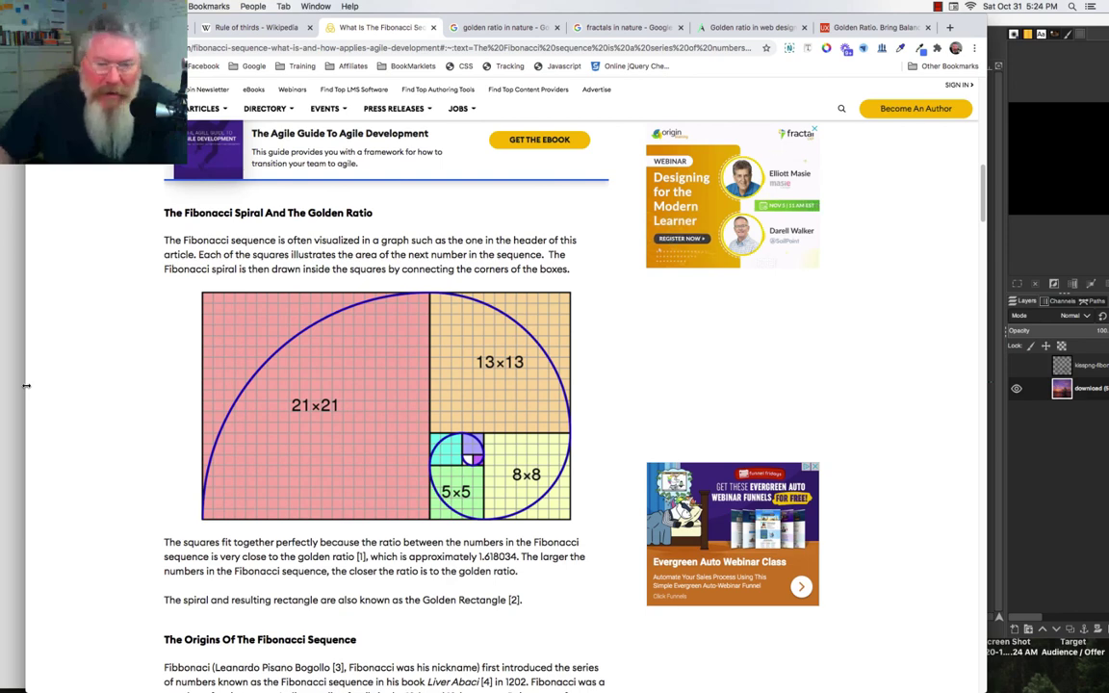
scroll(292, 436, up, 2)
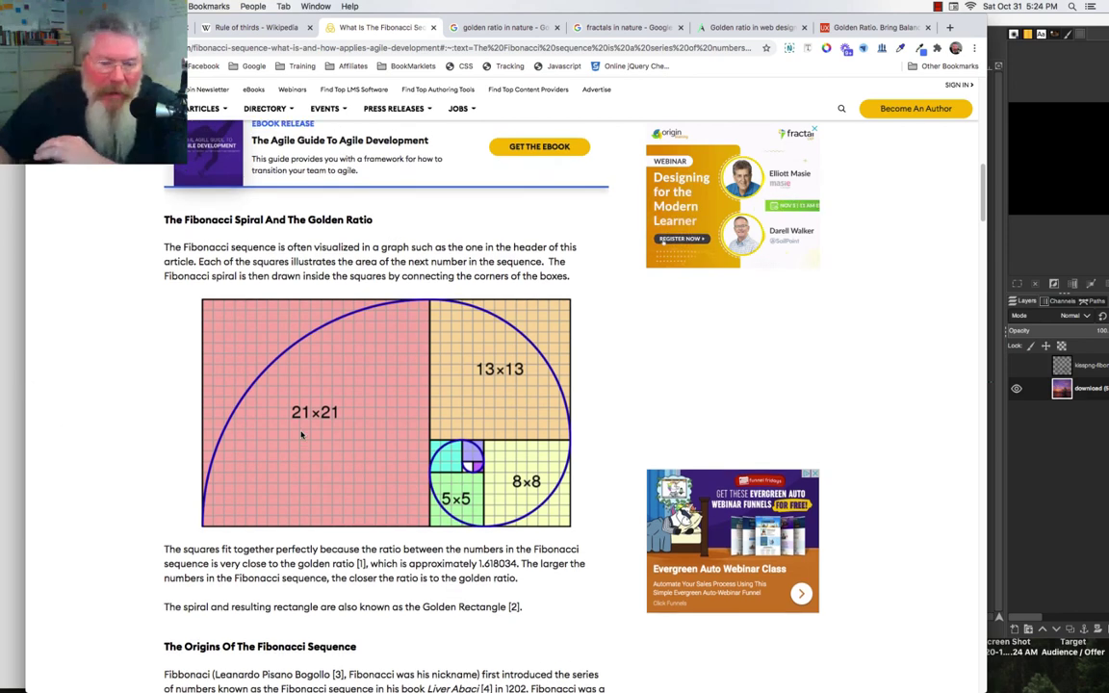
scroll(301, 435, up, 3)
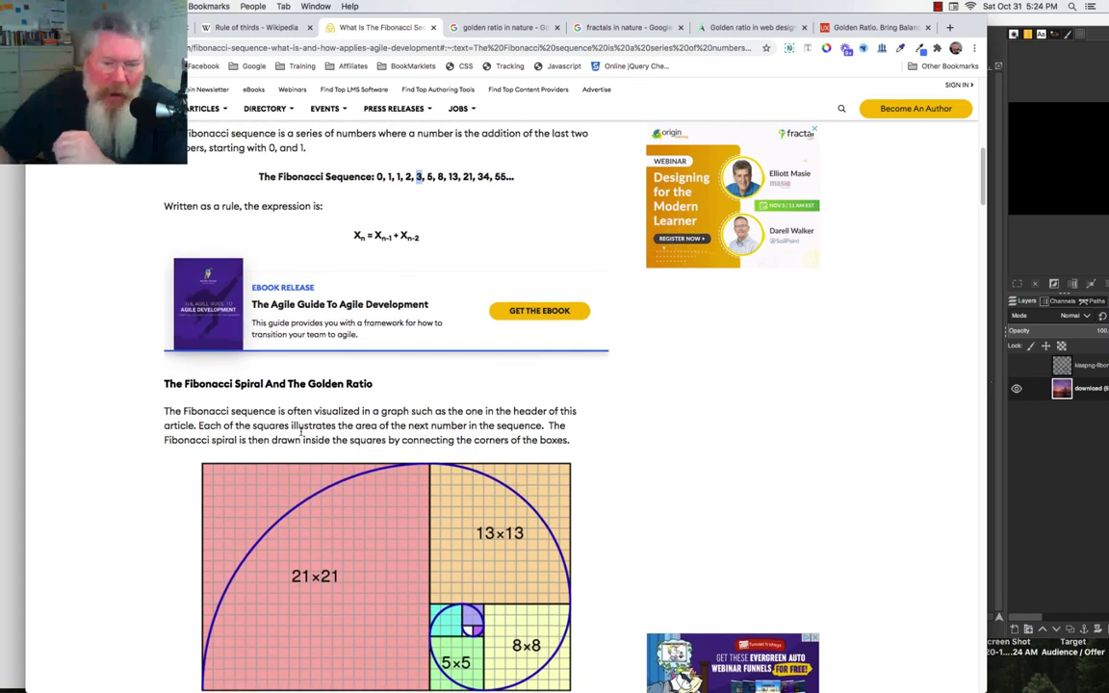
scroll(301, 433, down, 2)
scroll(301, 433, down, 5)
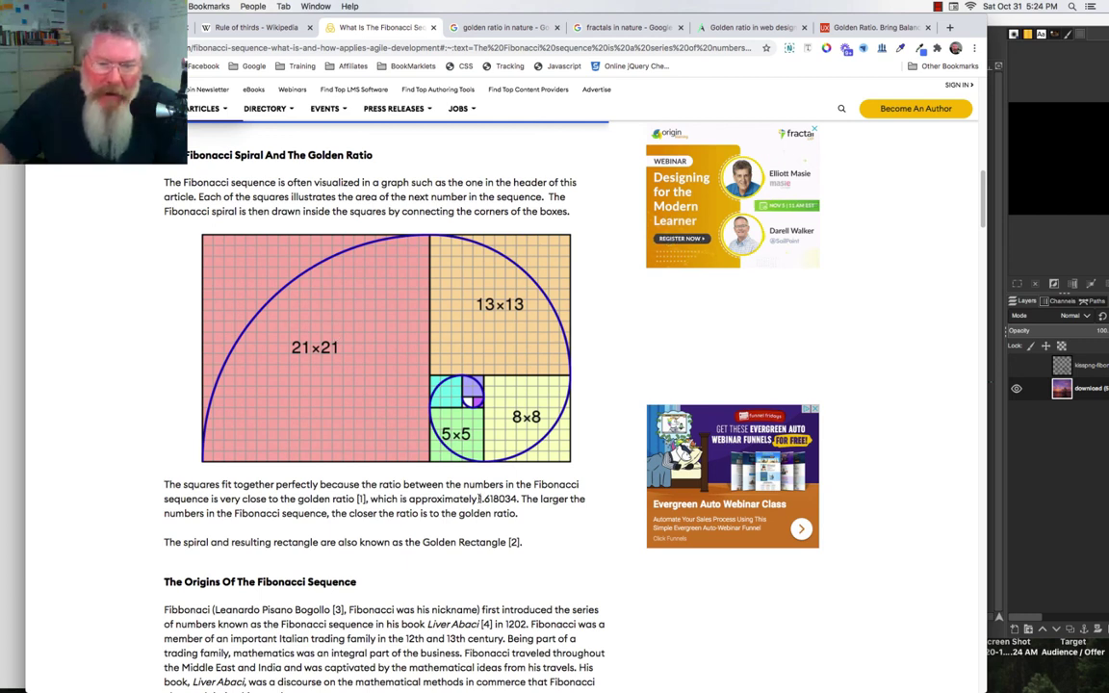
double_click(479, 499)
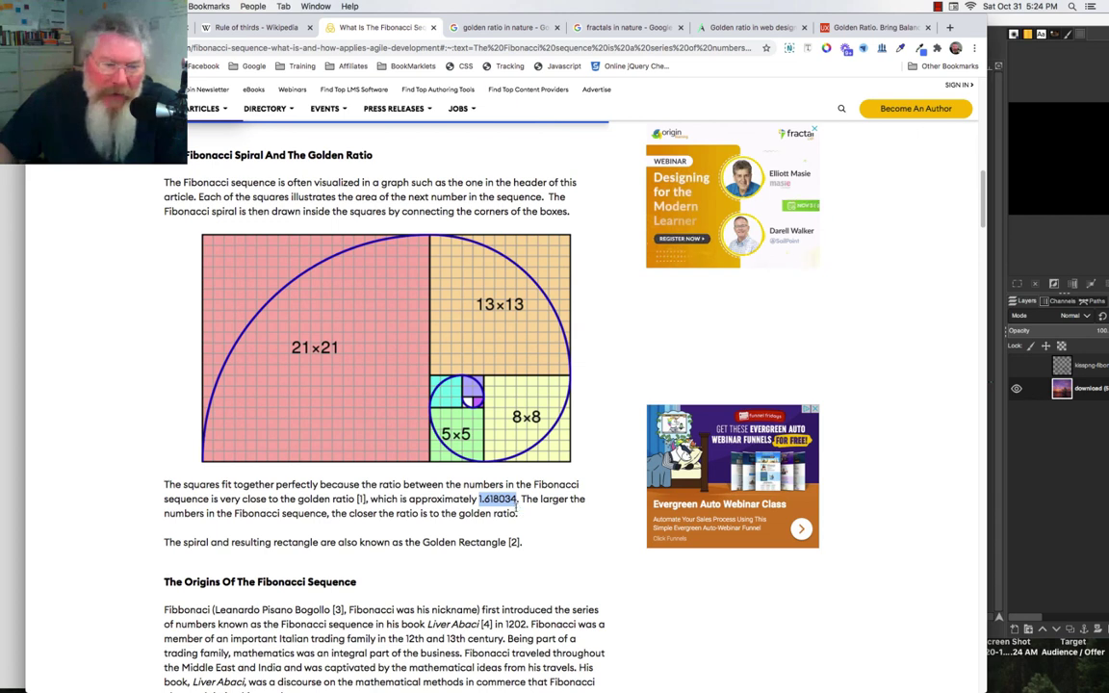
drag(484, 499, 499, 499)
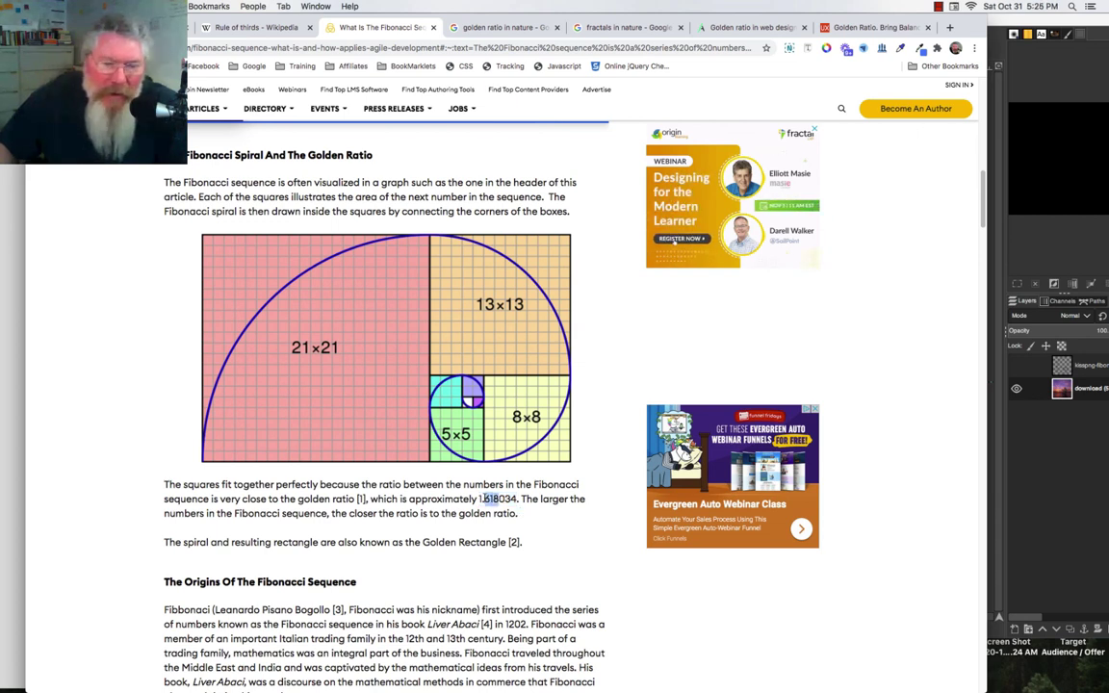
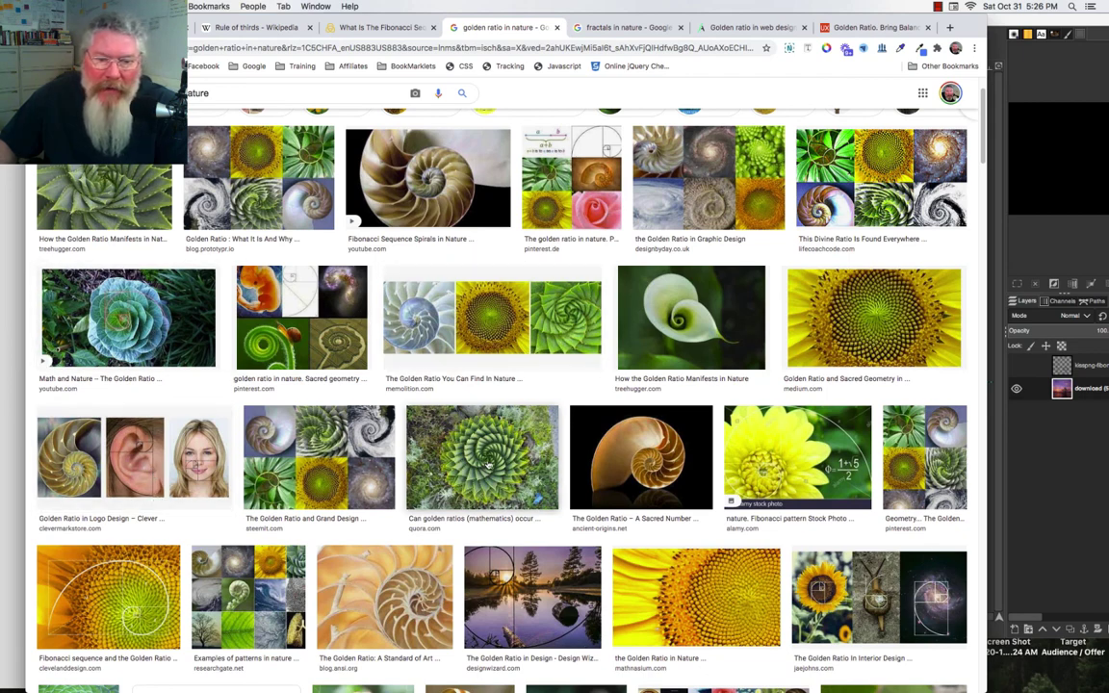
- Examine the image search results for the golden ratio in nature, from shells and sunflowers to hurricanes and faces
scroll(520, 510, down, 2)
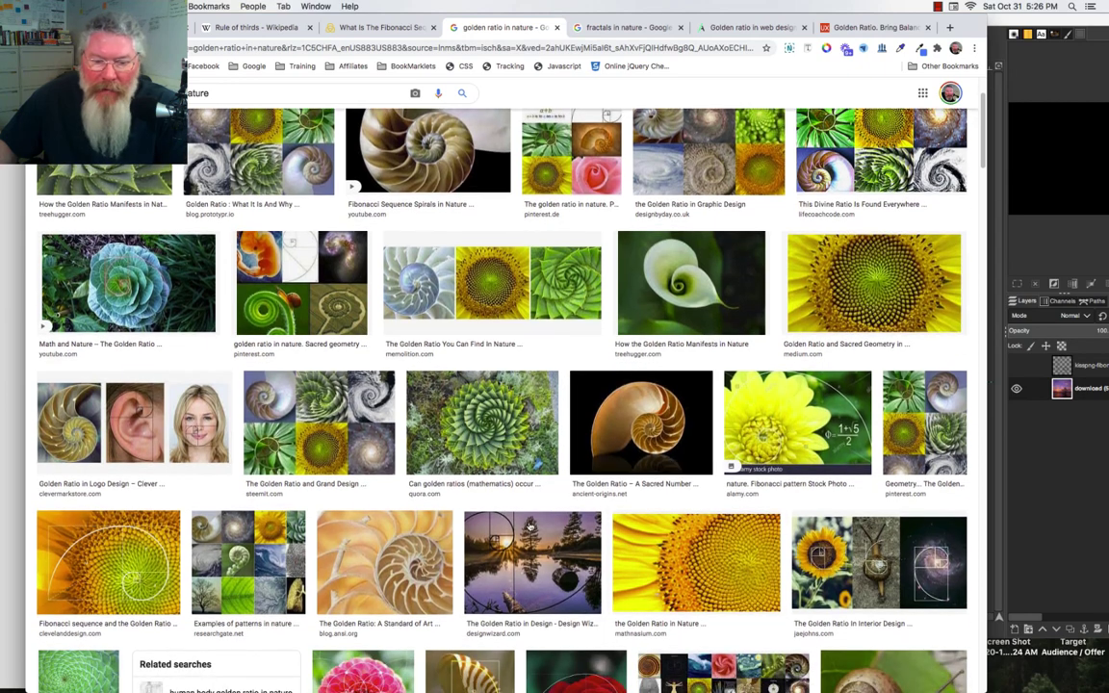
scroll(530, 525, down, 3)
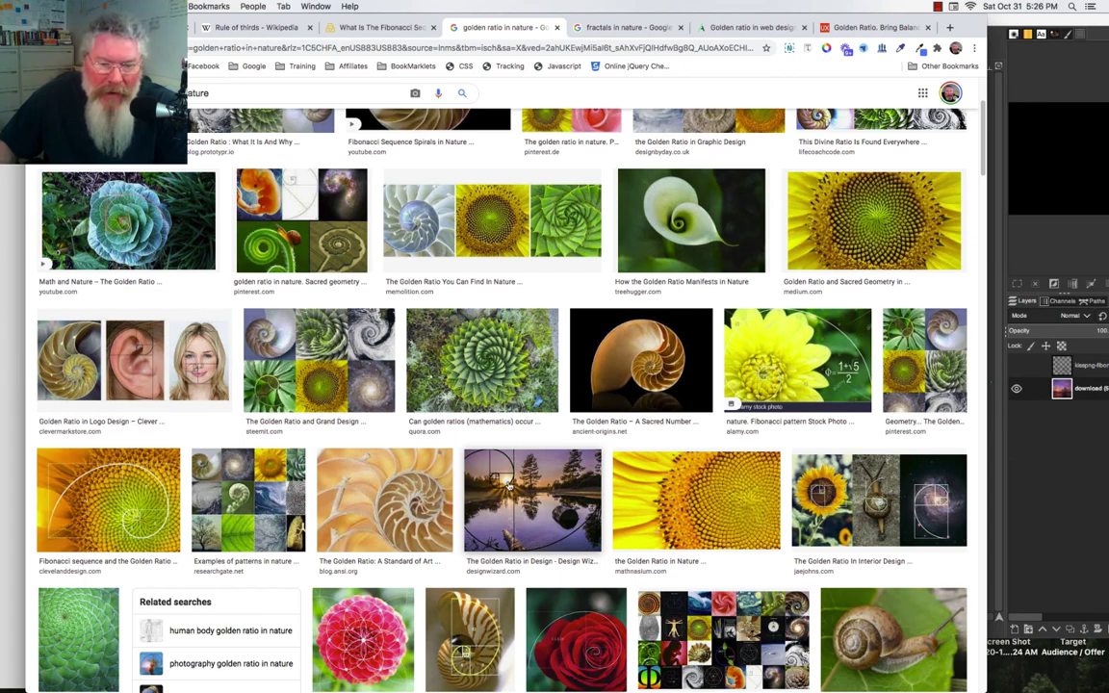
scroll(507, 486, down, 2)
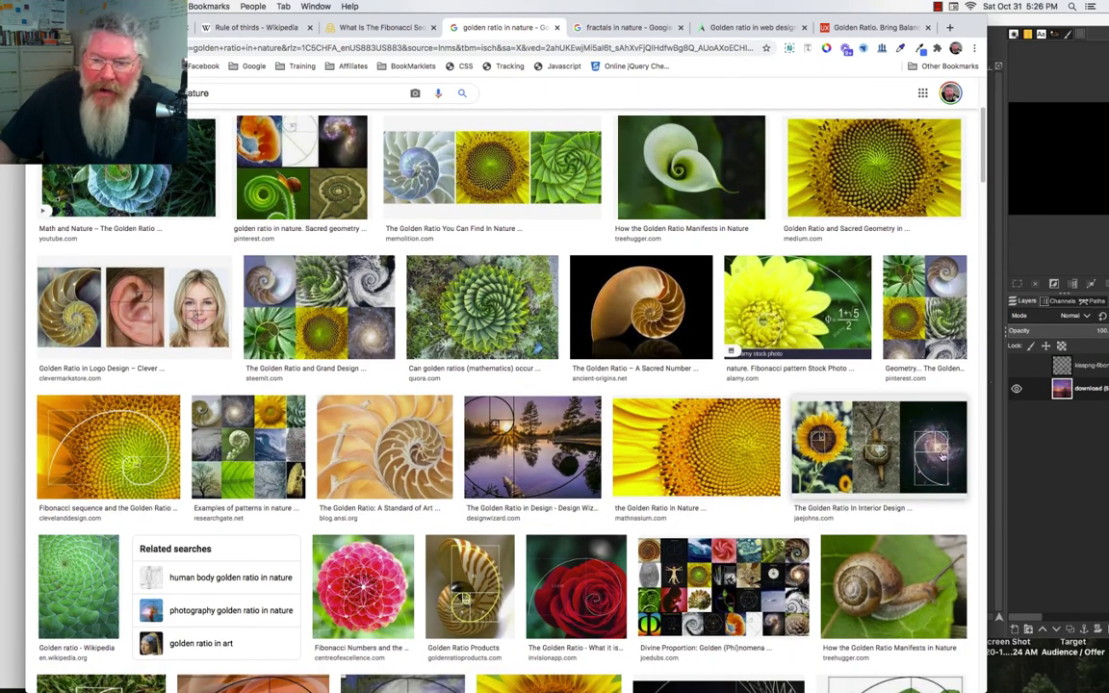
scroll(919, 472, down, 1)
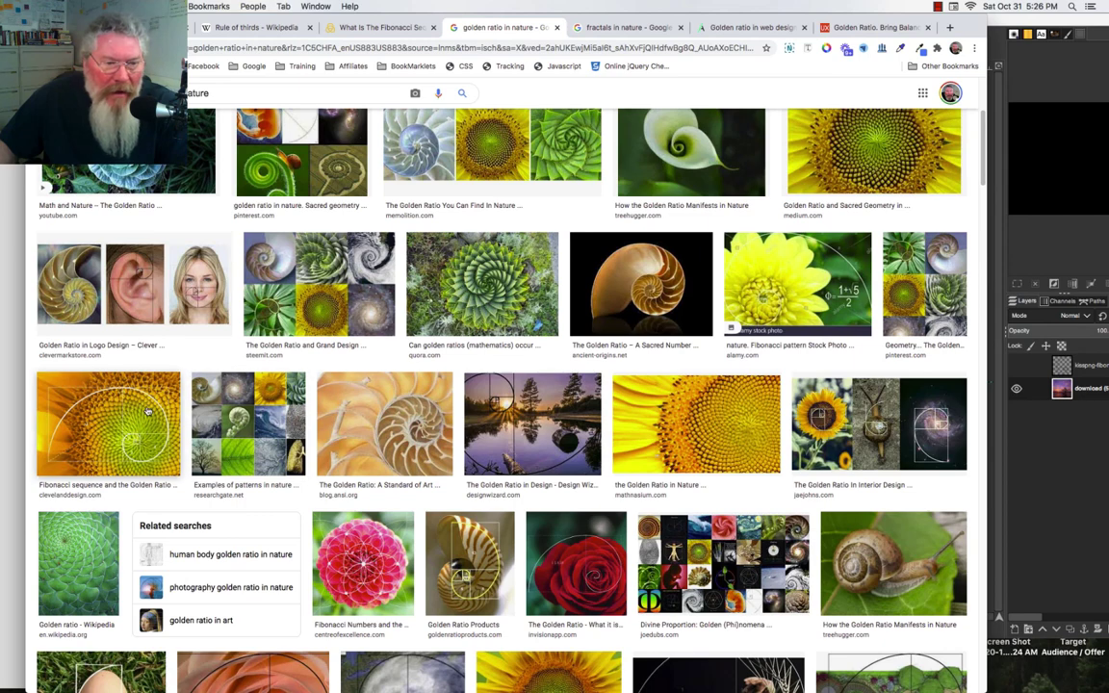
scroll(145, 409, down, 2)
scroll(126, 433, down, 5)
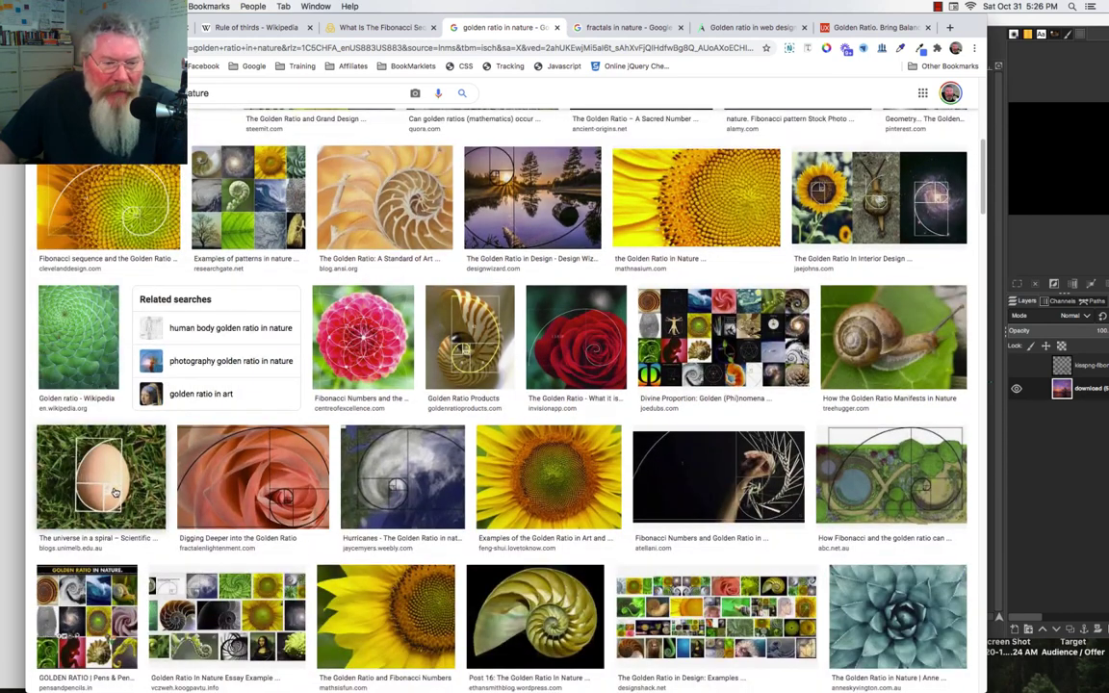
scroll(289, 414, down, 2)
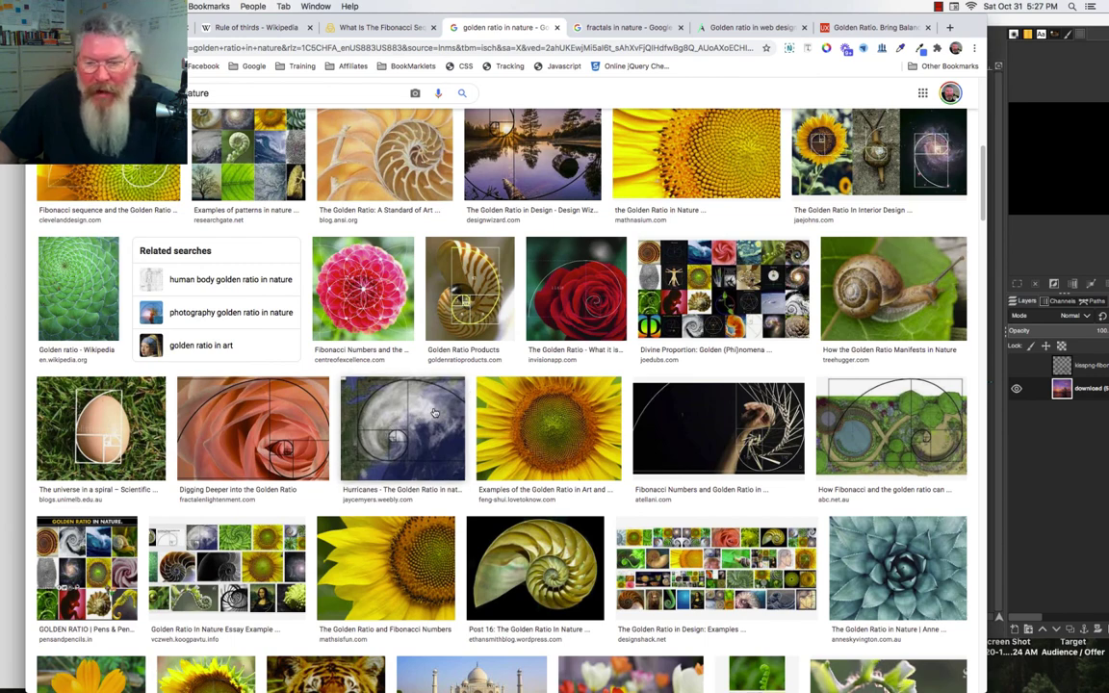
scroll(404, 407, down, 1)
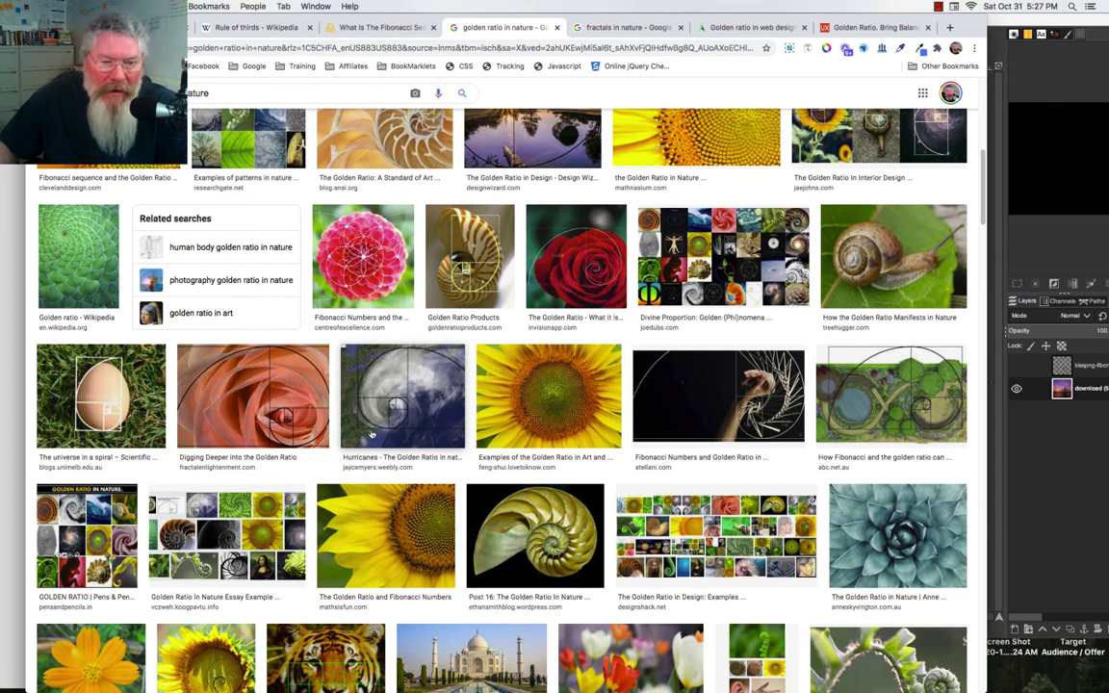
scroll(371, 436, down, 5)
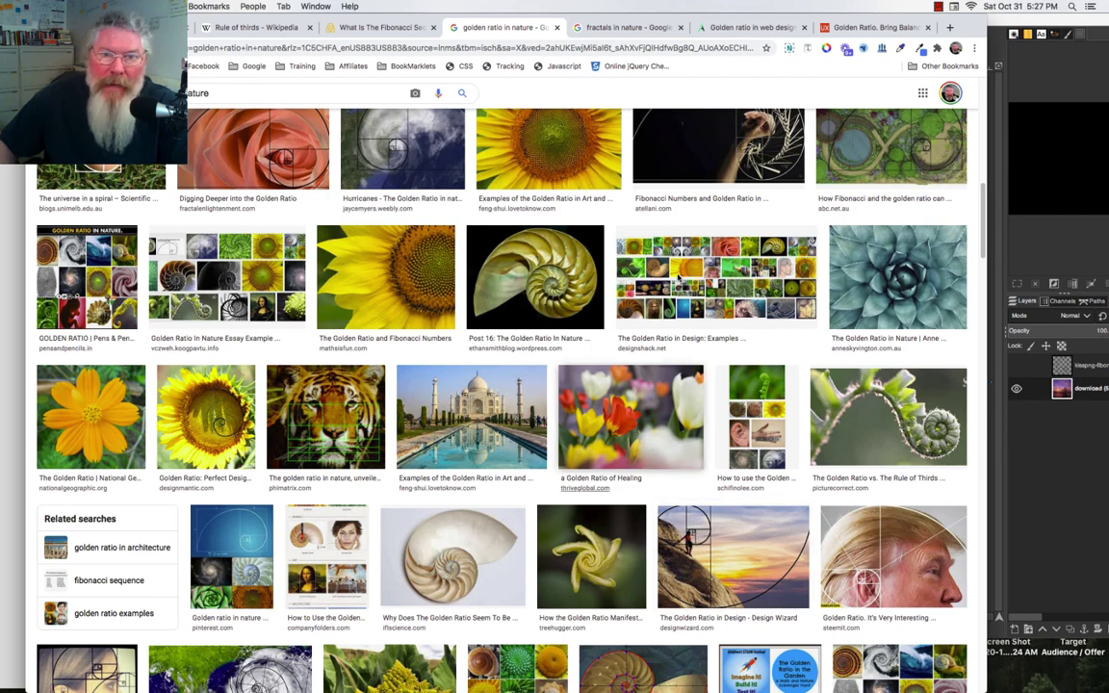
- Switch to the image search results for fractals in nature and look over the example pictures
click(623, 27)
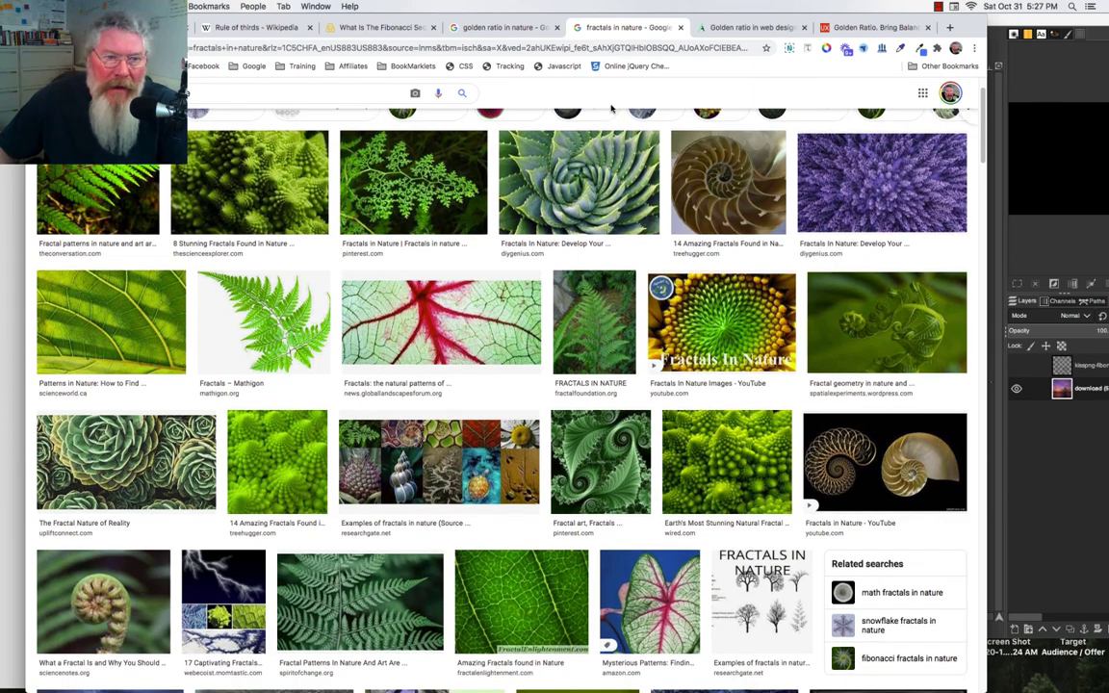
scroll(611, 108, down, 2)
scroll(612, 108, up, 1)
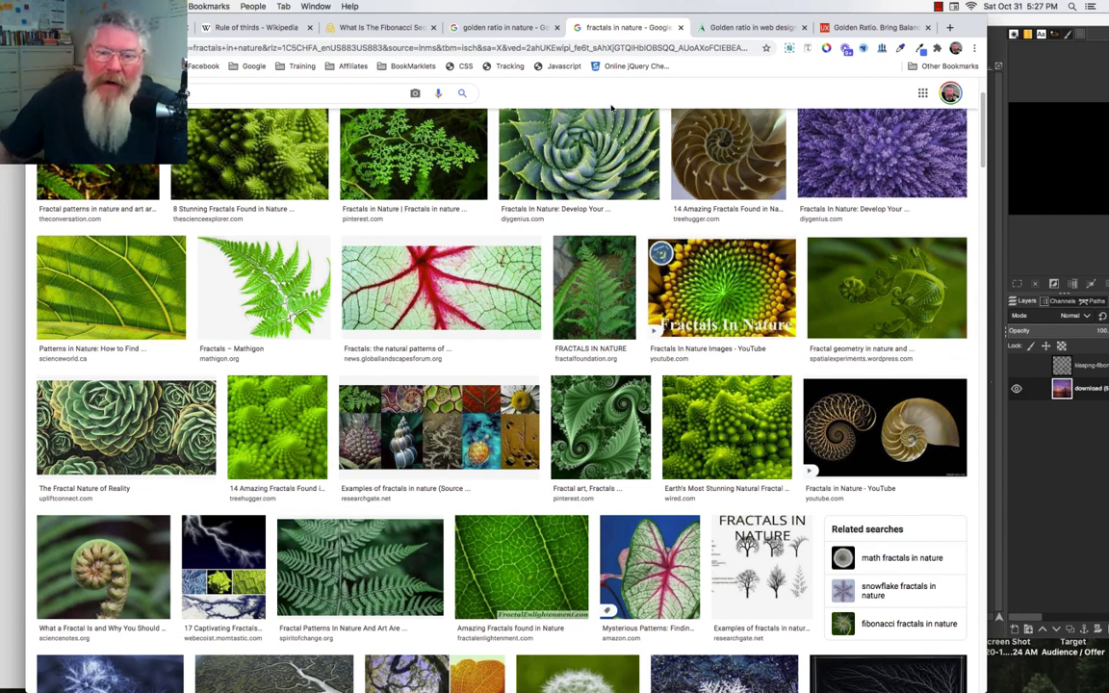
scroll(500, 276, up, 1)
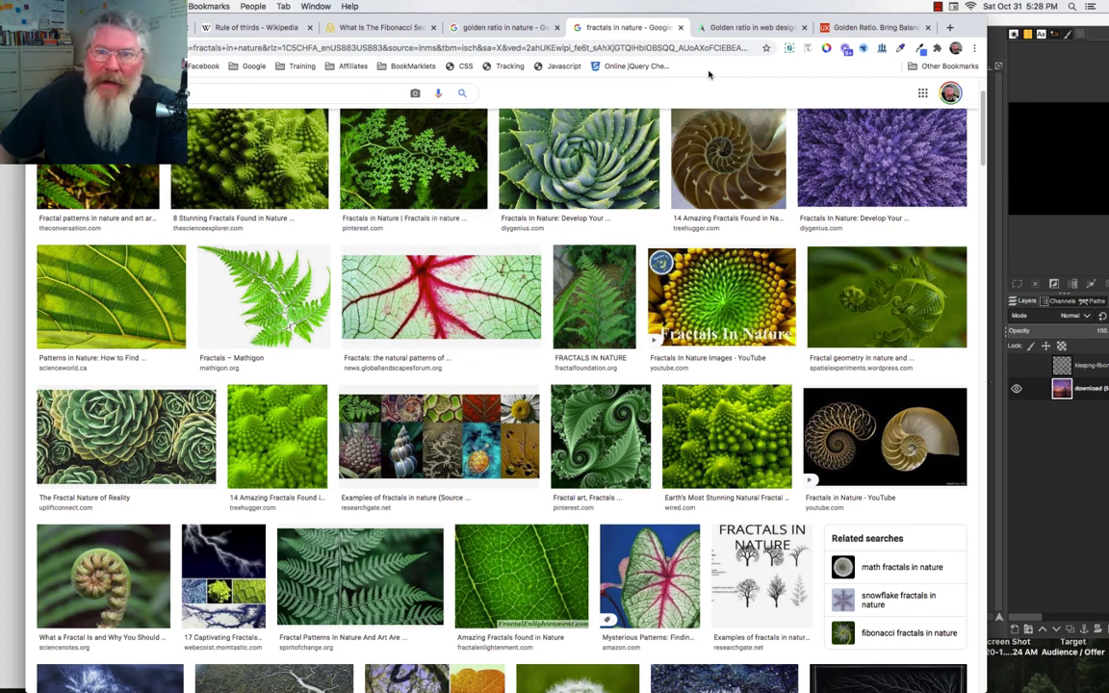
- Switch to the article on the golden ratio in web design and examine its Images, Logo and Layout examples
click(737, 29)
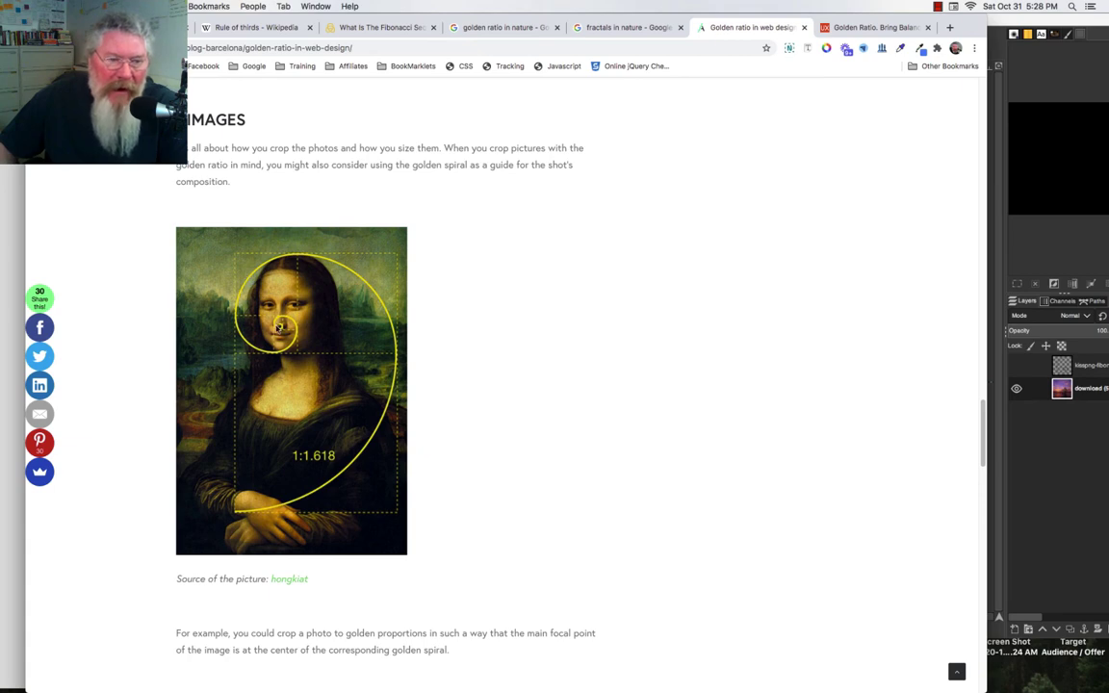
scroll(525, 317, down, 5)
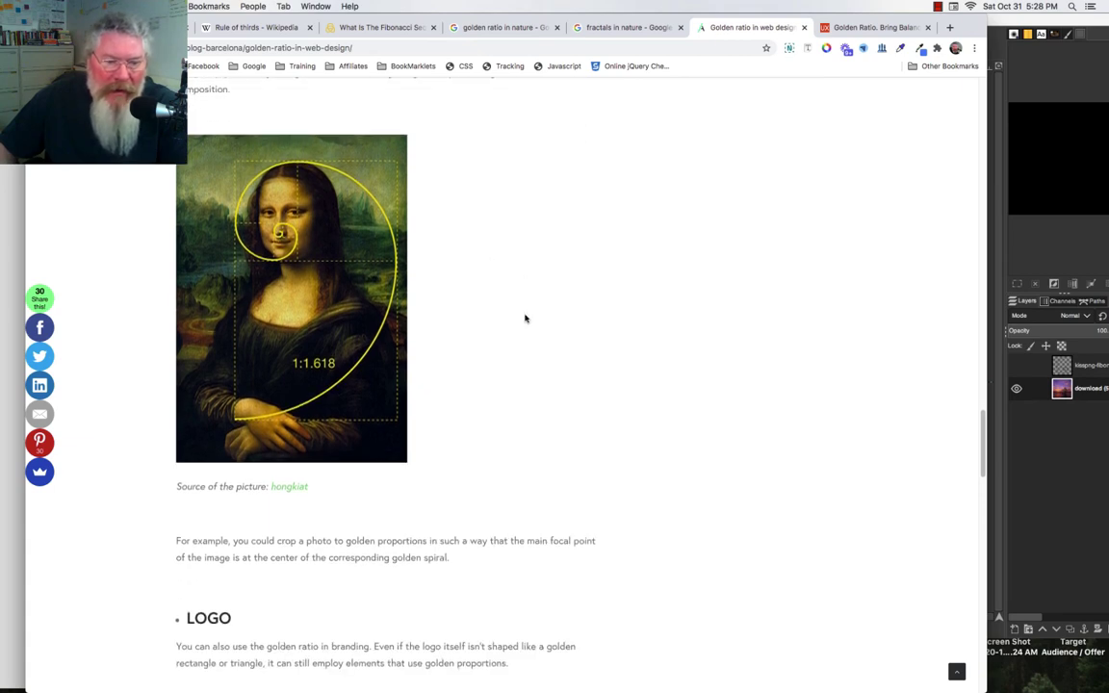
scroll(525, 319, down, 6)
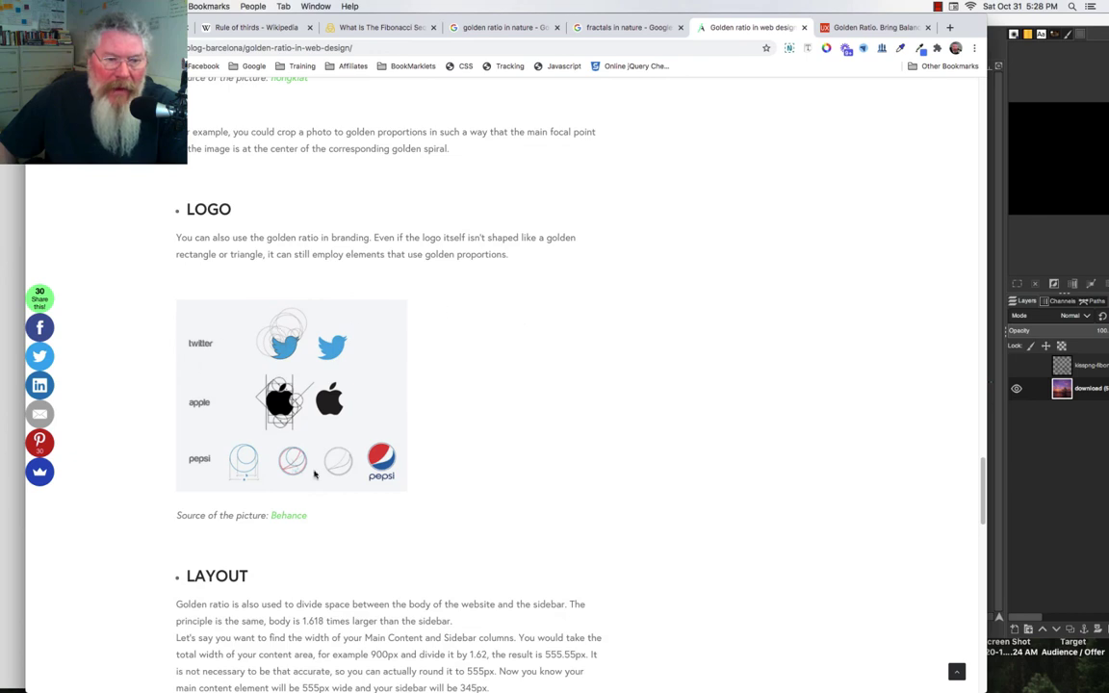
scroll(621, 319, down, 7)
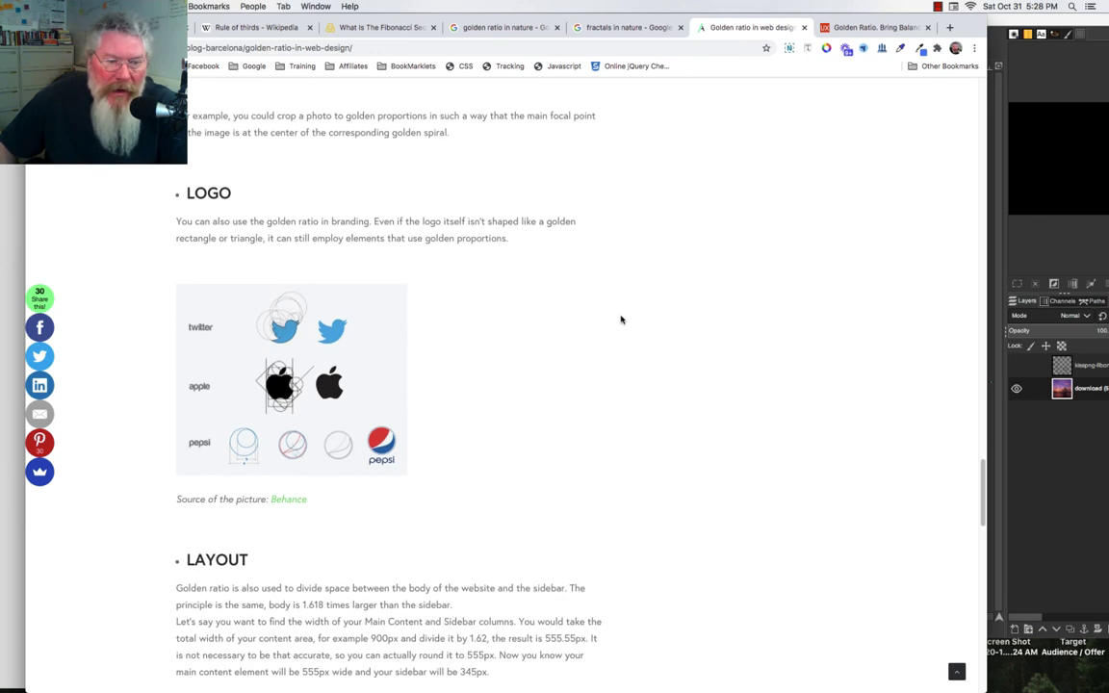
scroll(621, 320, down, 5)
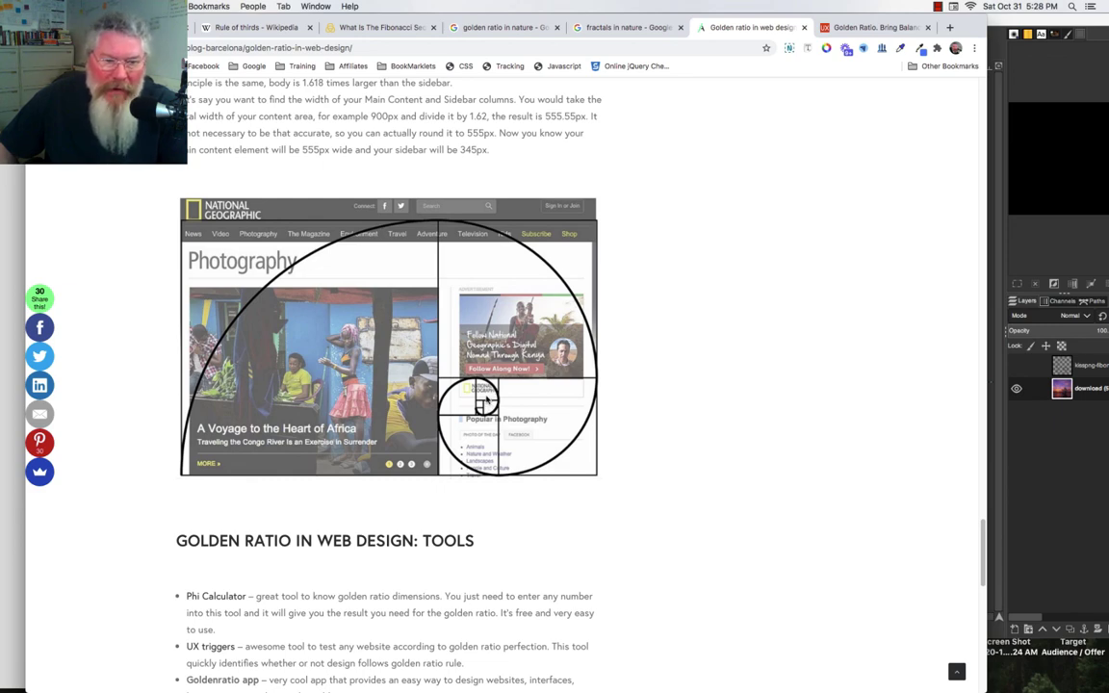
- Switch to the article on the golden ratio in UI design and examine its spiral overlays down to the Digital Agency Landing Page
click(852, 28)
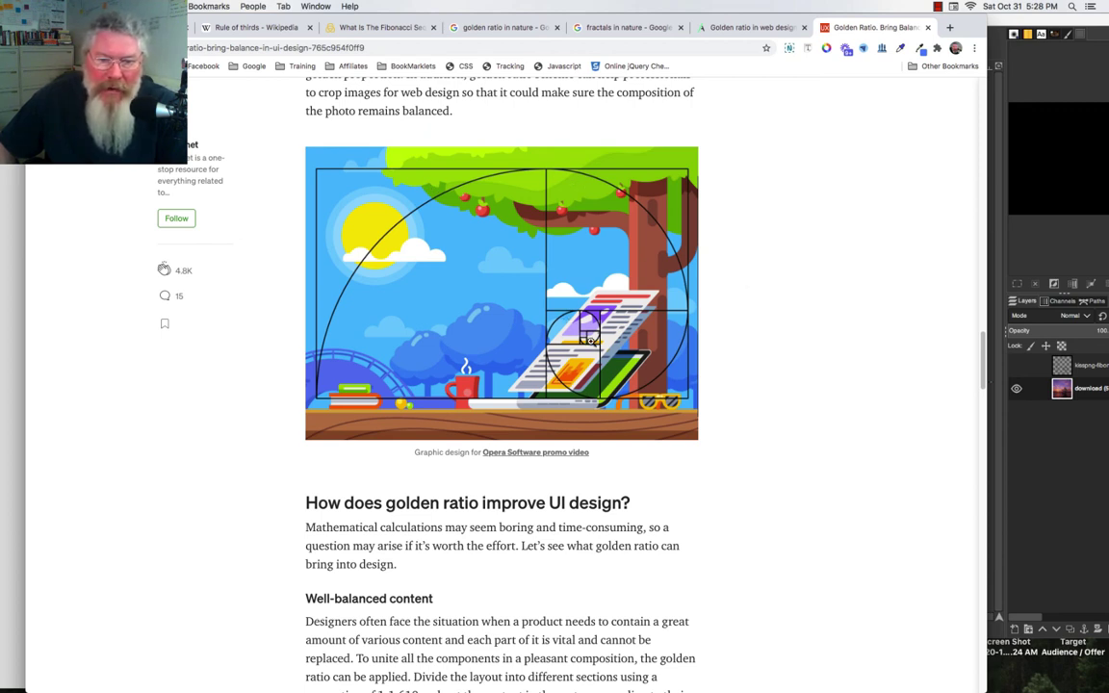
scroll(822, 233, down, 6)
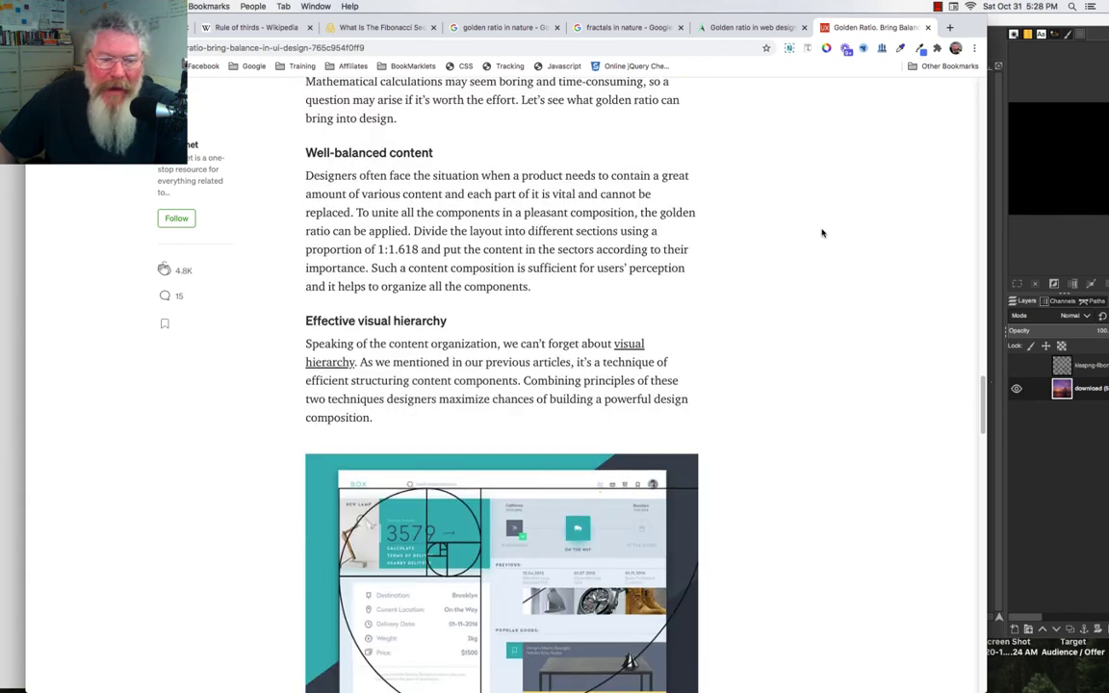
scroll(822, 233, down, 1)
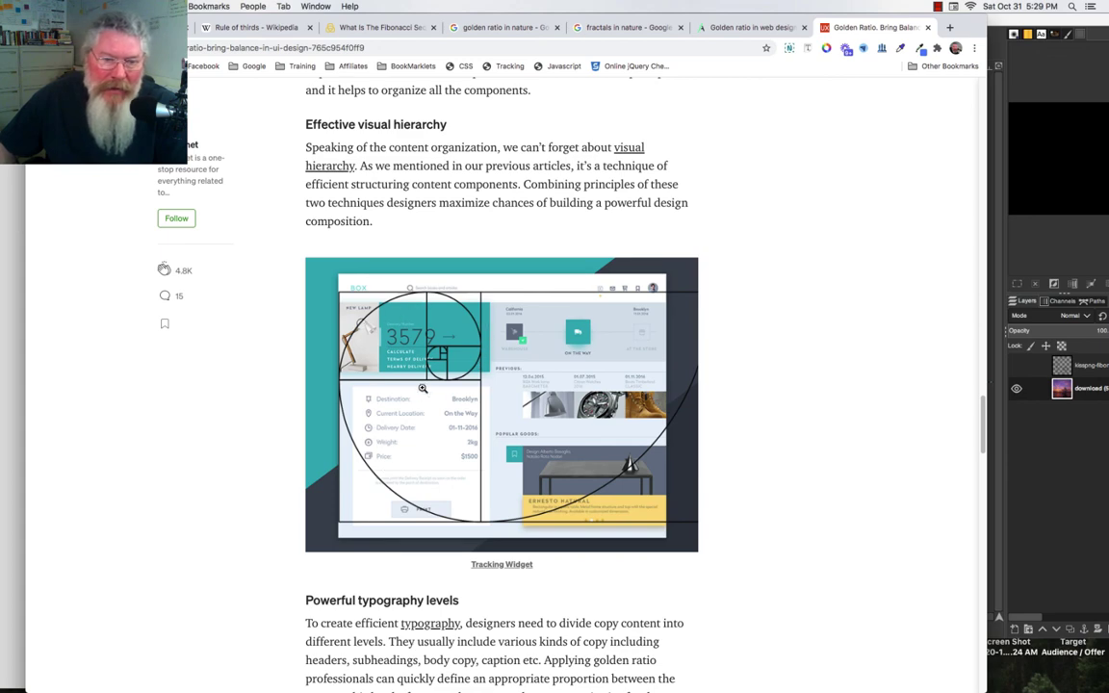
scroll(455, 290, down, 5)
scroll(505, 323, down, 5)
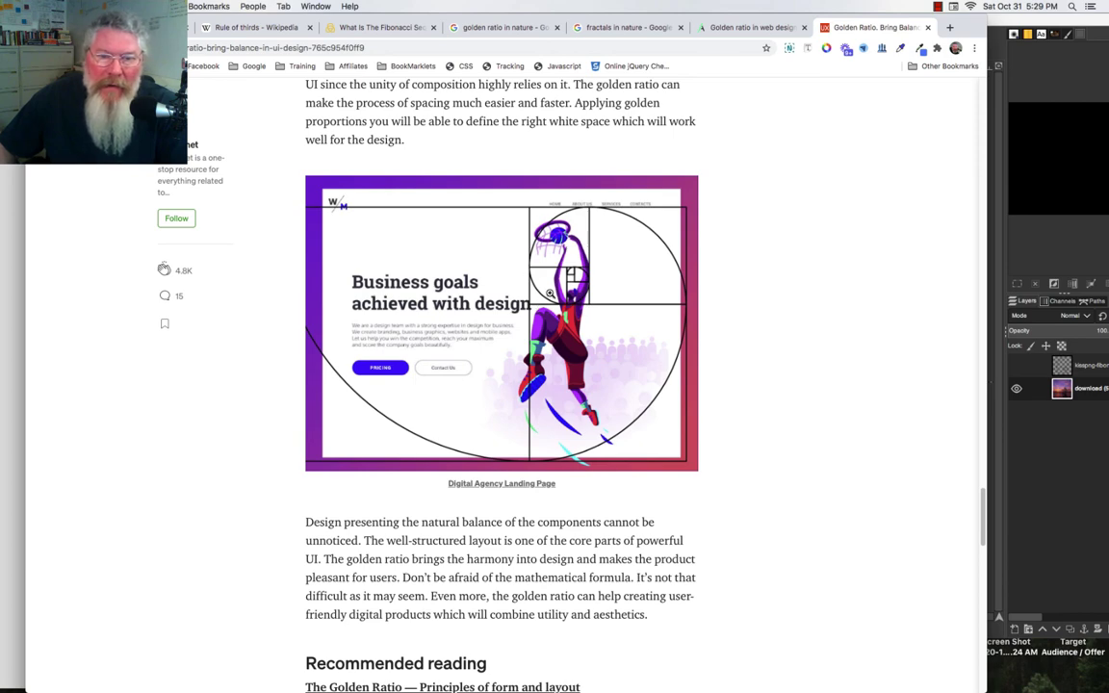
- Switch to GIMP and show the Fibonacci spiral layer over the sunset tree photo
key(super+Tab)
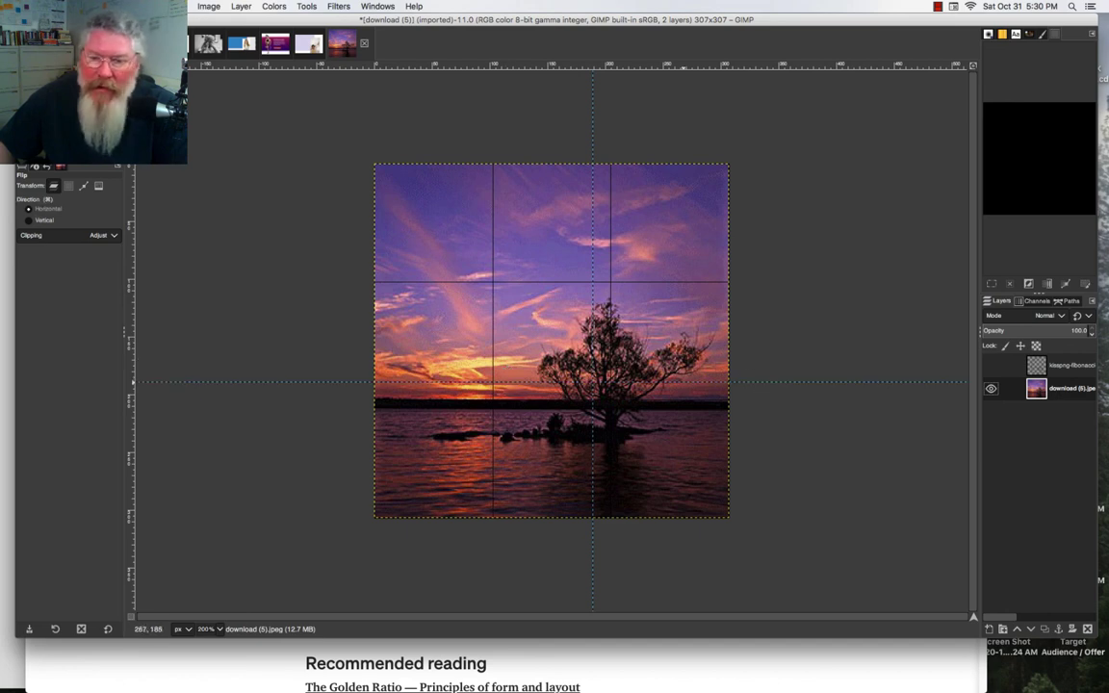
click(991, 366)
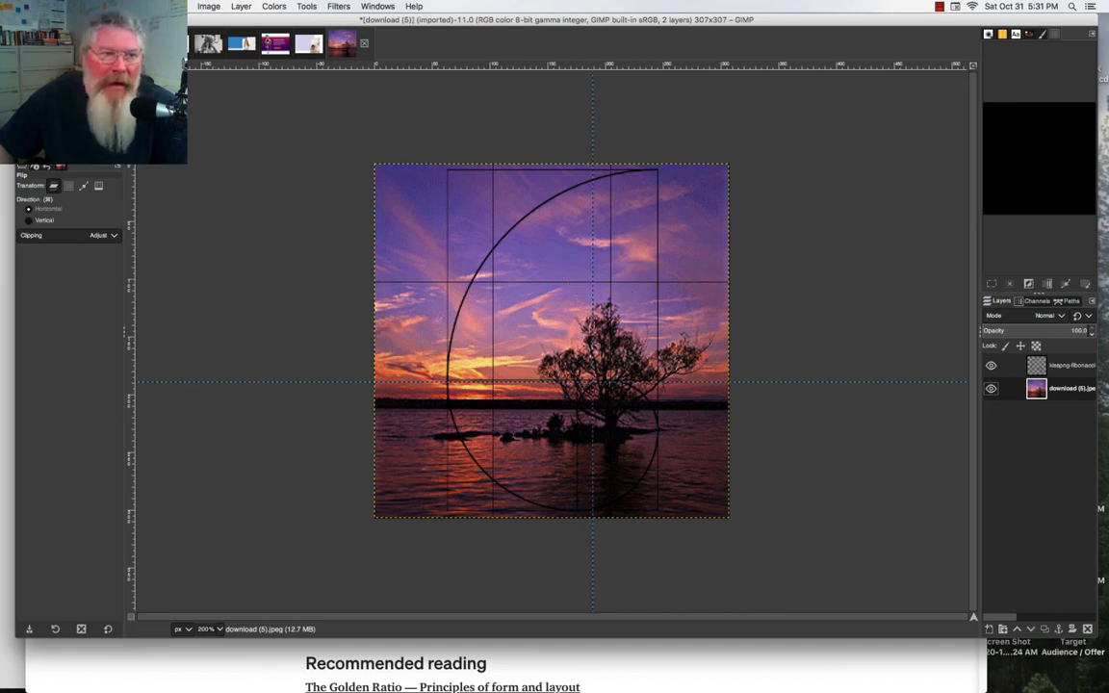
- Bring up the Fib2.xcf image and compare the desk photo with and without its Fibonacci spiral layer, leaving the spiral shown
click(174, 42)
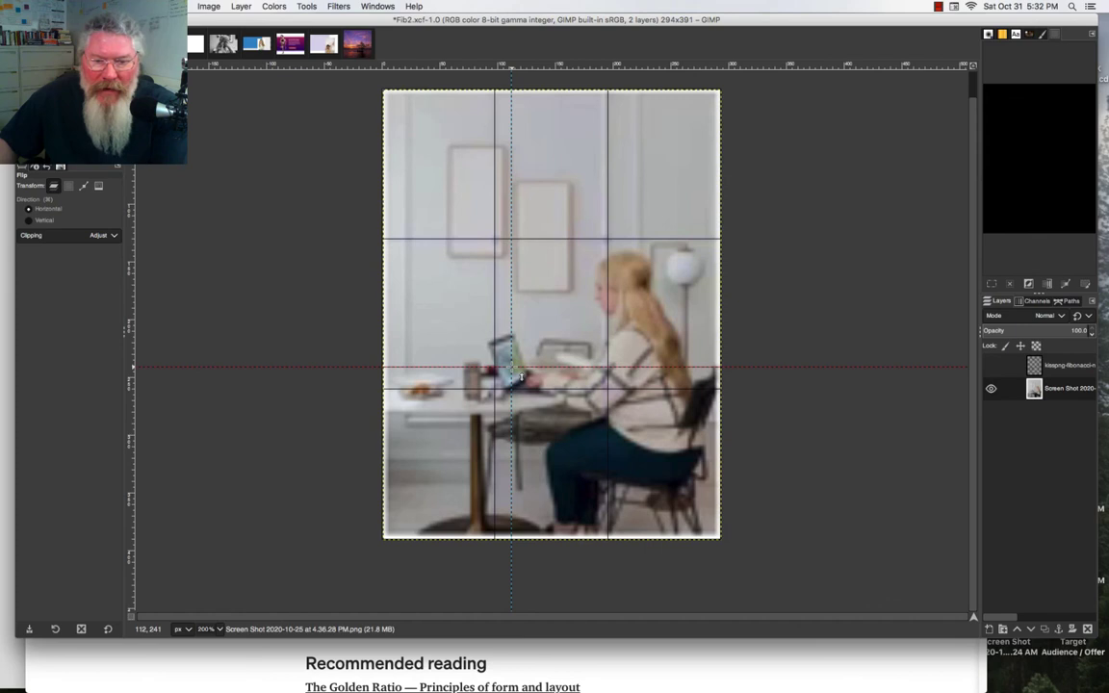
click(992, 366)
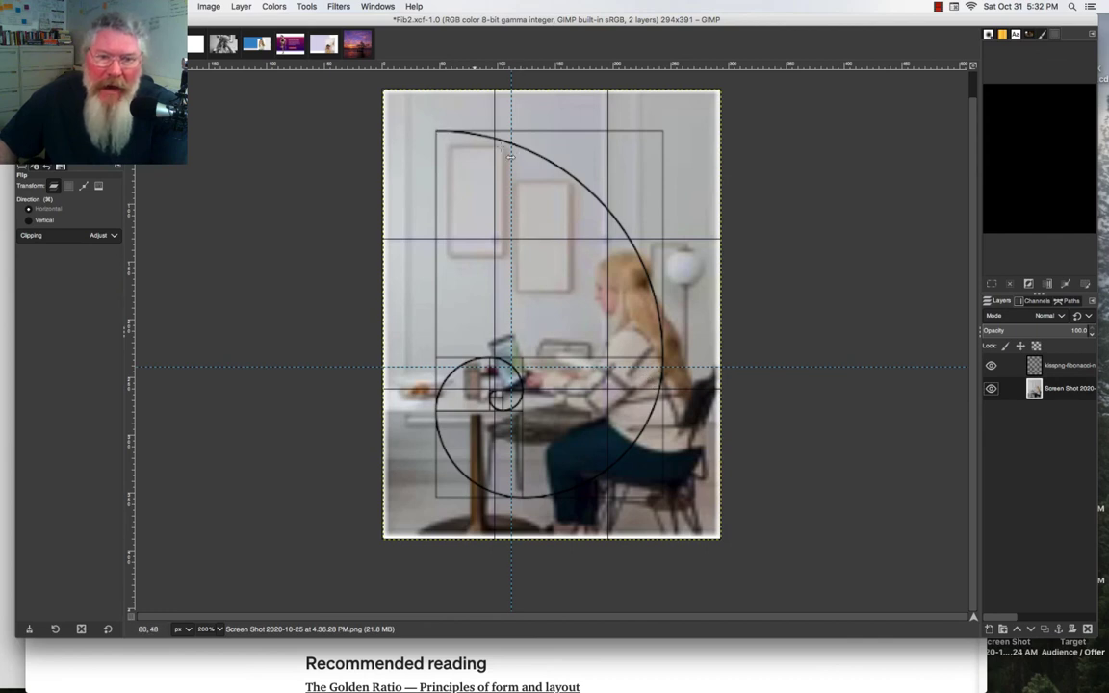
click(991, 365)
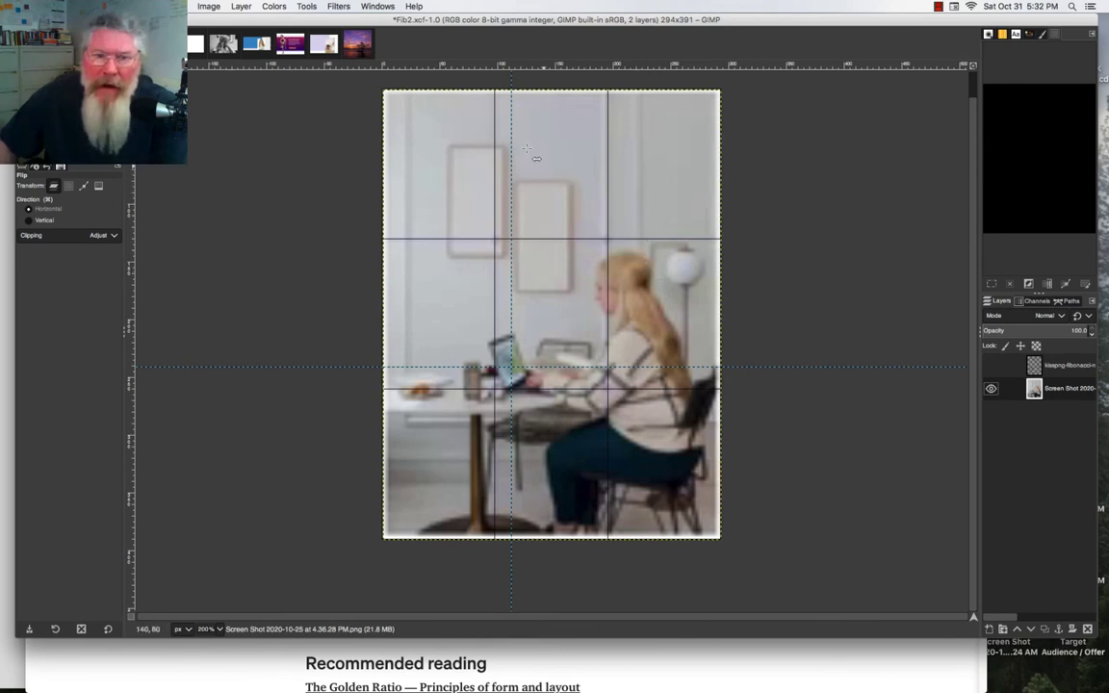
click(991, 366)
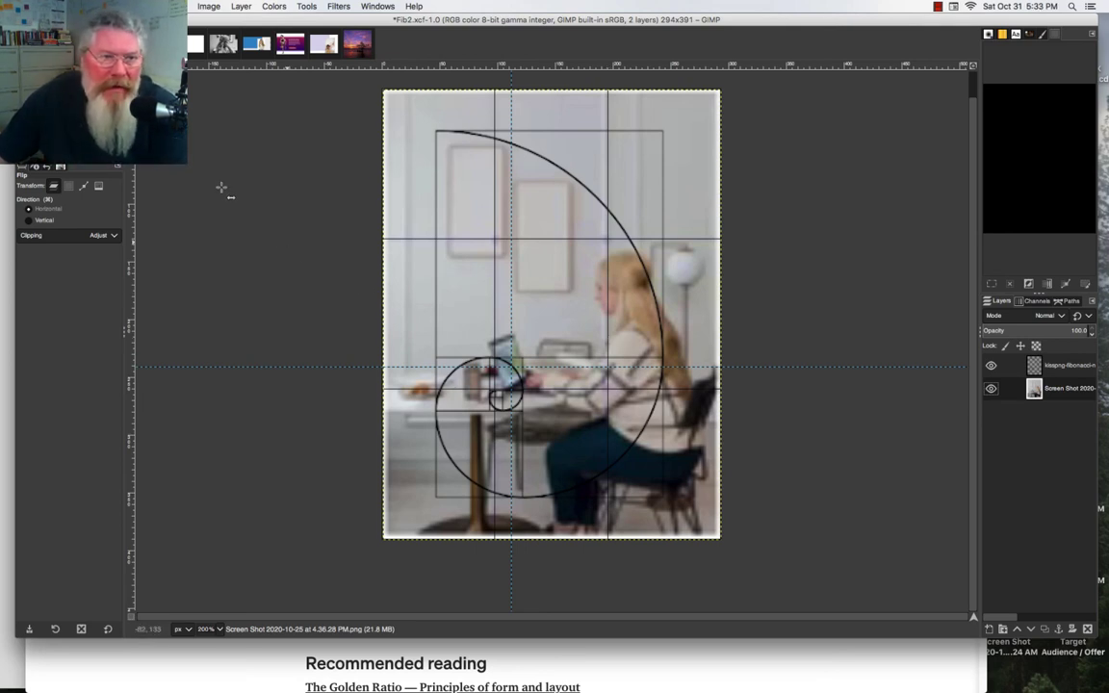
- Bring up the fib7.xcf image, consult the portrait layouts in AllPics.png, and return to GIMP
click(195, 43)
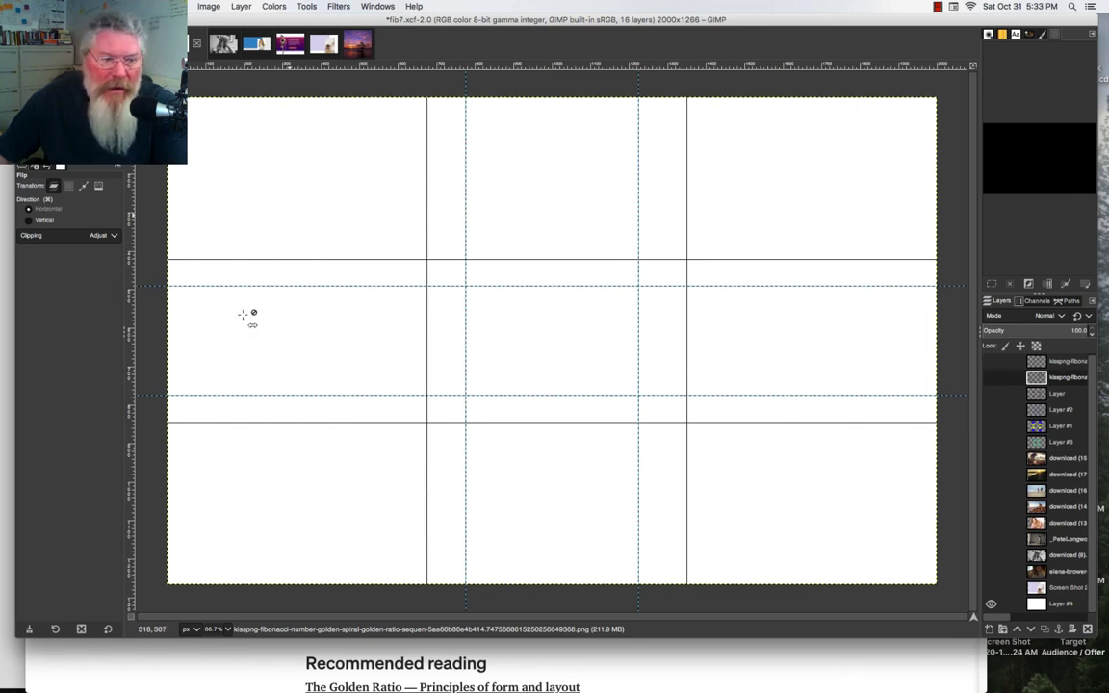
click(4, 524)
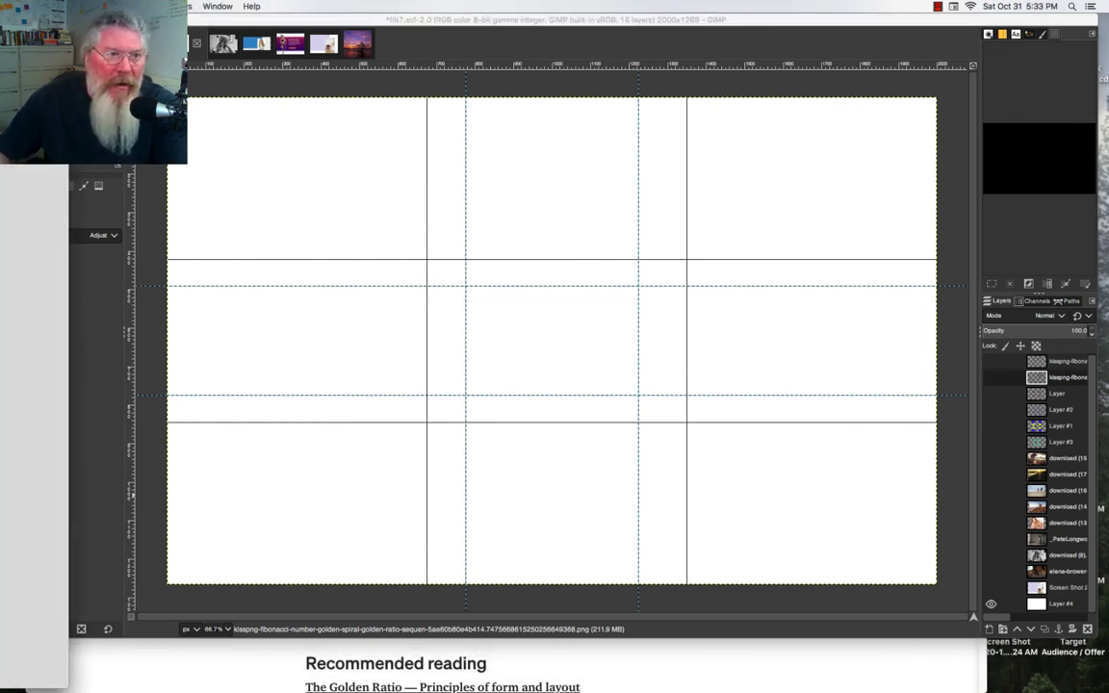
drag(202, 16, 419, 6)
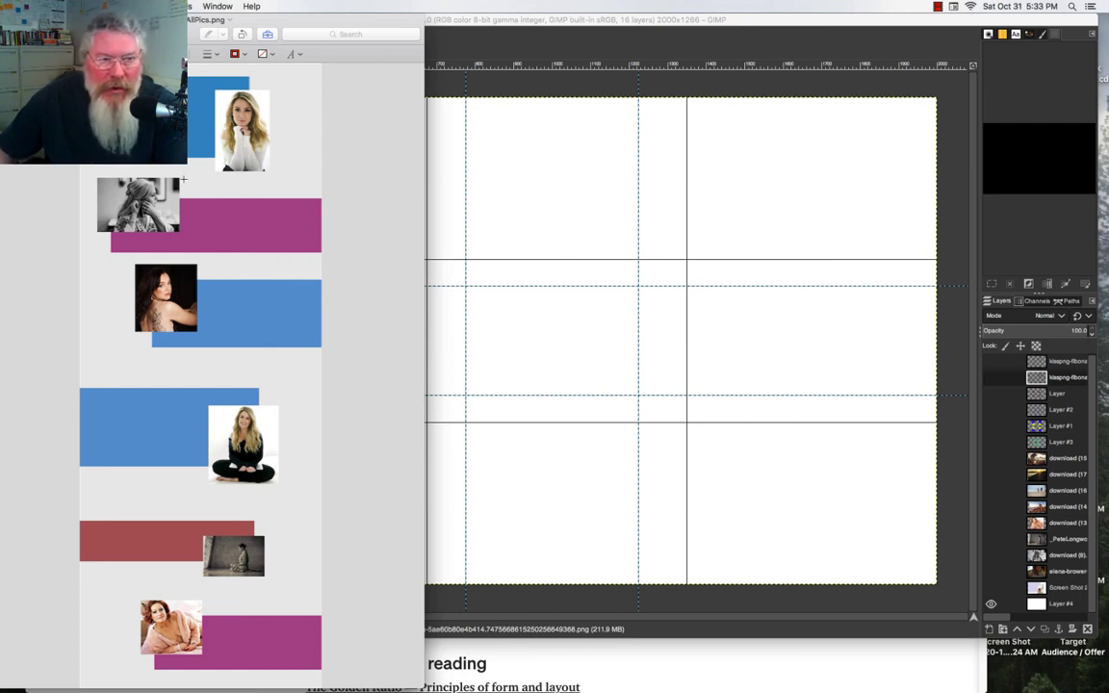
click(571, 603)
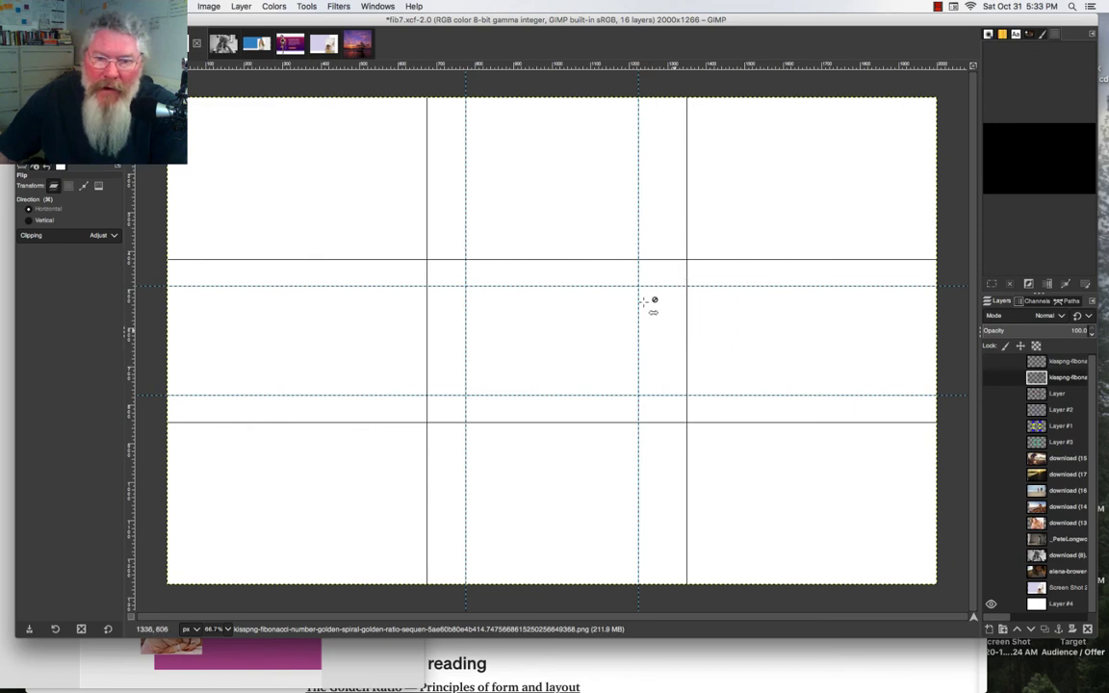
- Show the layers named Layer, Layer #2 and Layer #1 plus both Fibonacci spiral layers over the white thirds grid in fib7.xcf
click(992, 395)
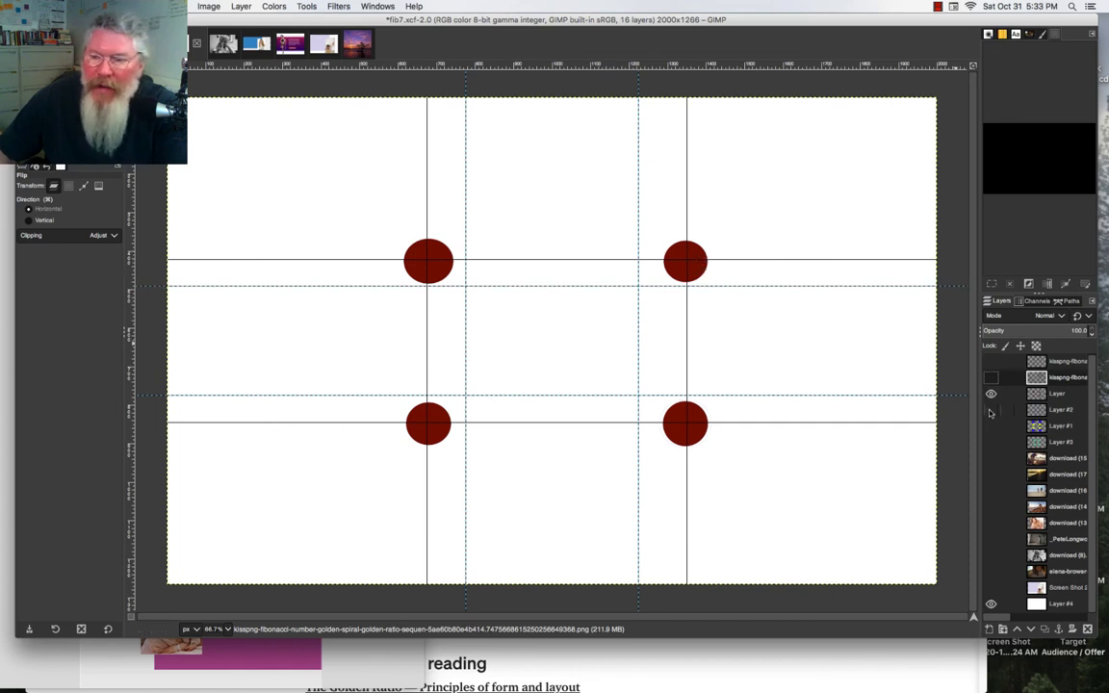
click(992, 412)
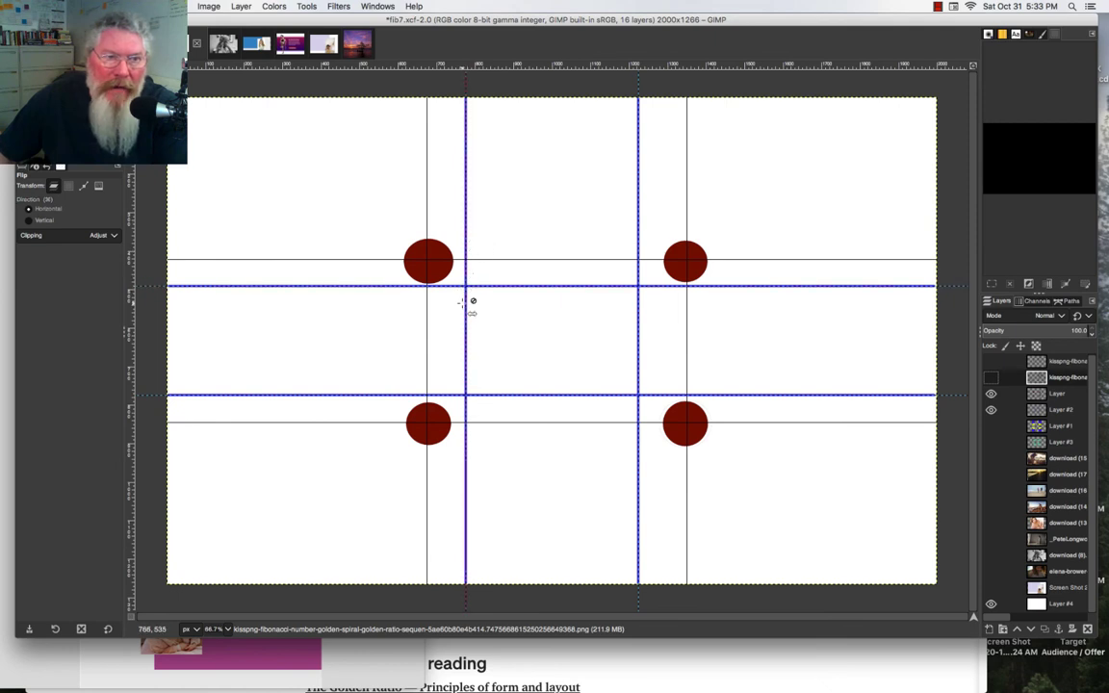
click(991, 378)
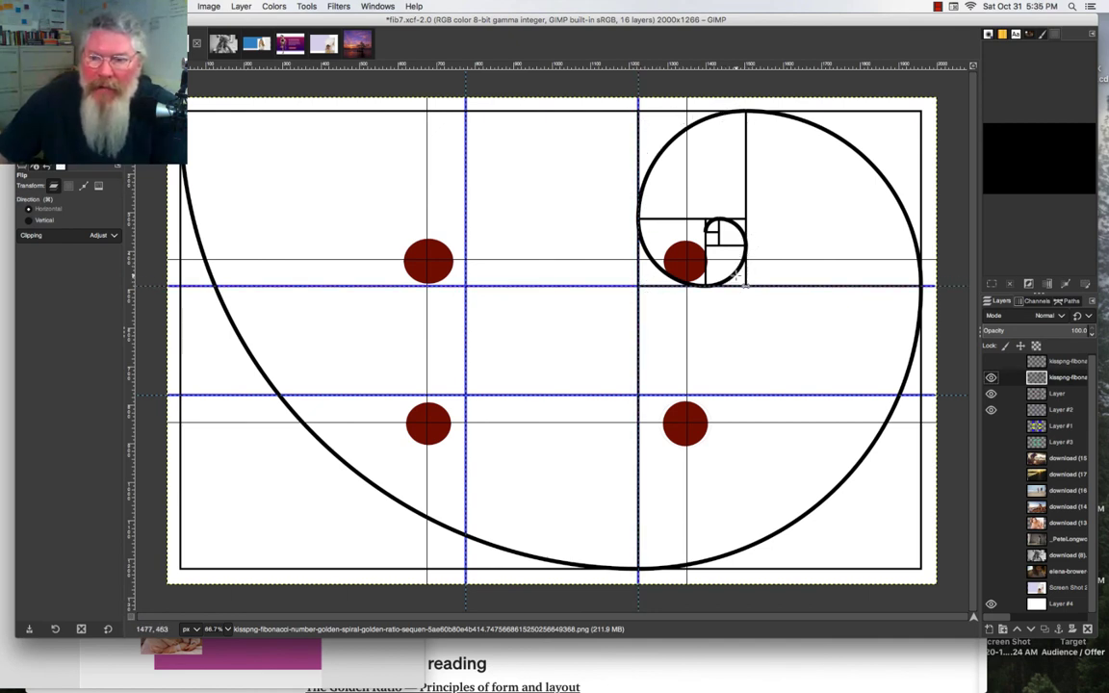
click(991, 426)
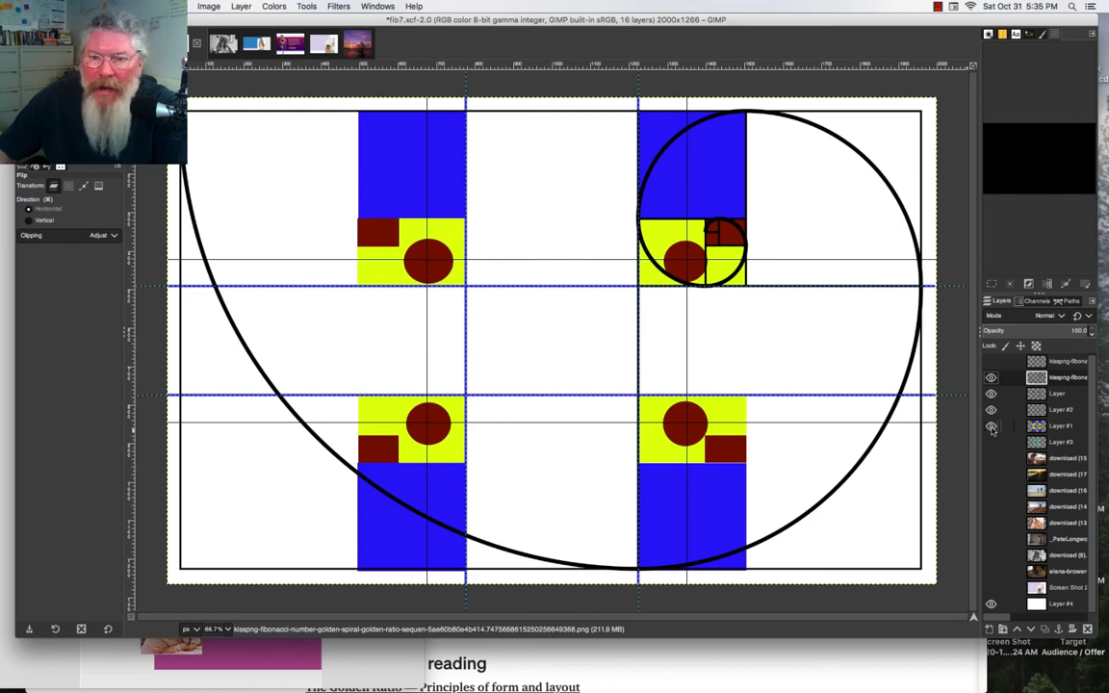
click(991, 362)
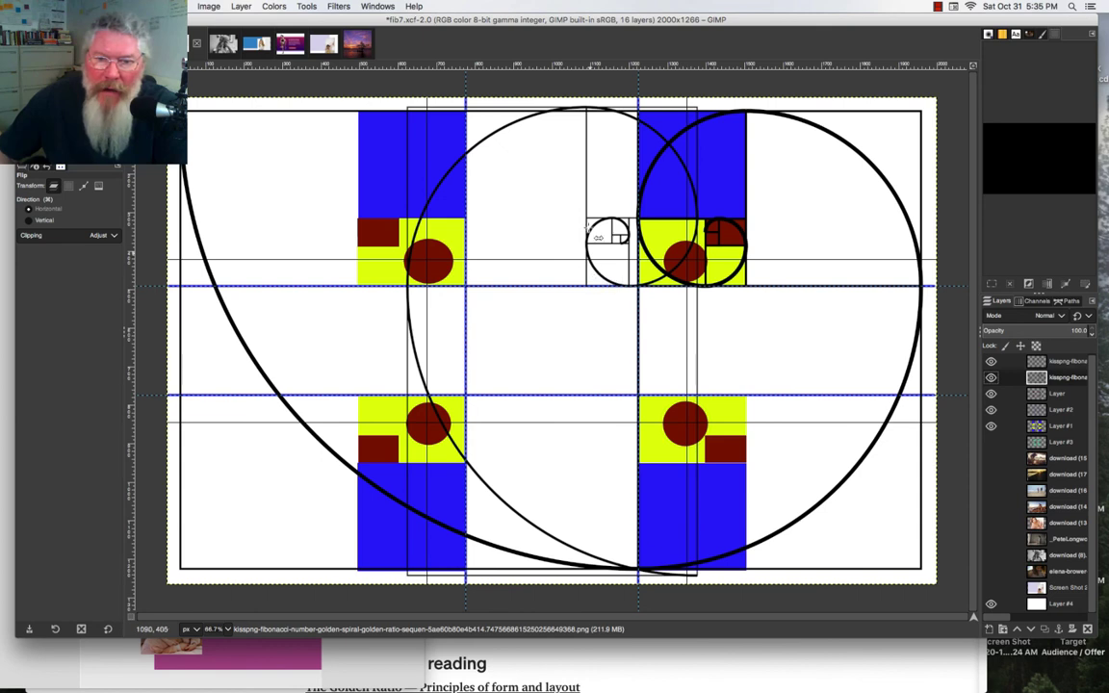
- Show Layer #3 over the thirds grid and compare it with and without Layer #1, leaving both layers shown
click(991, 443)
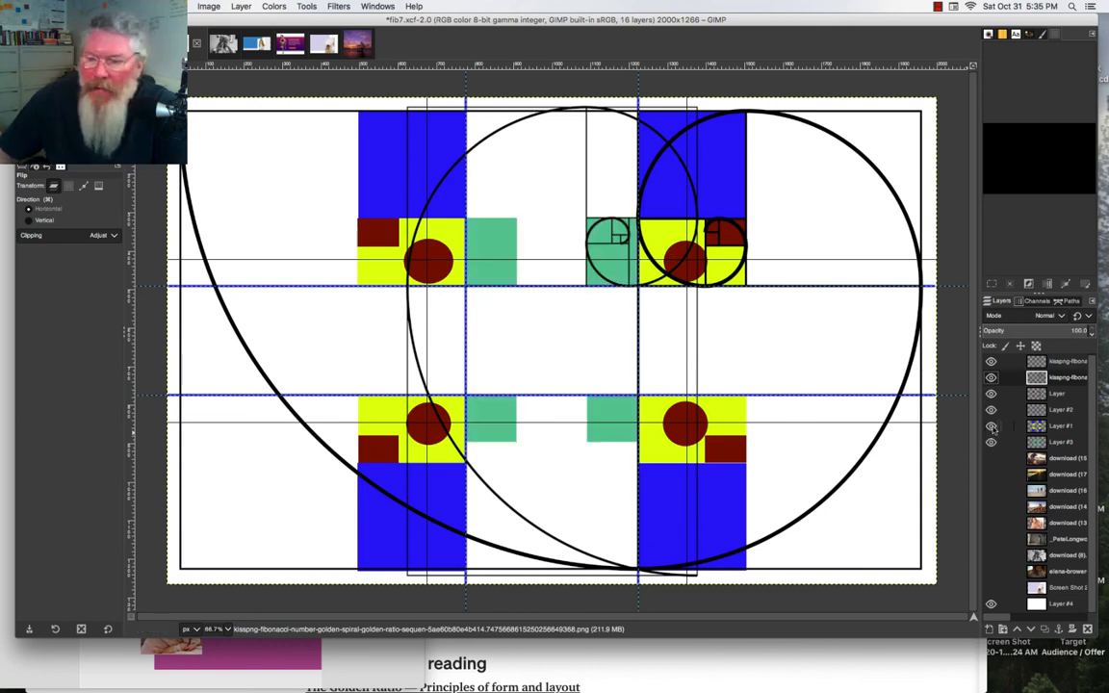
click(991, 427)
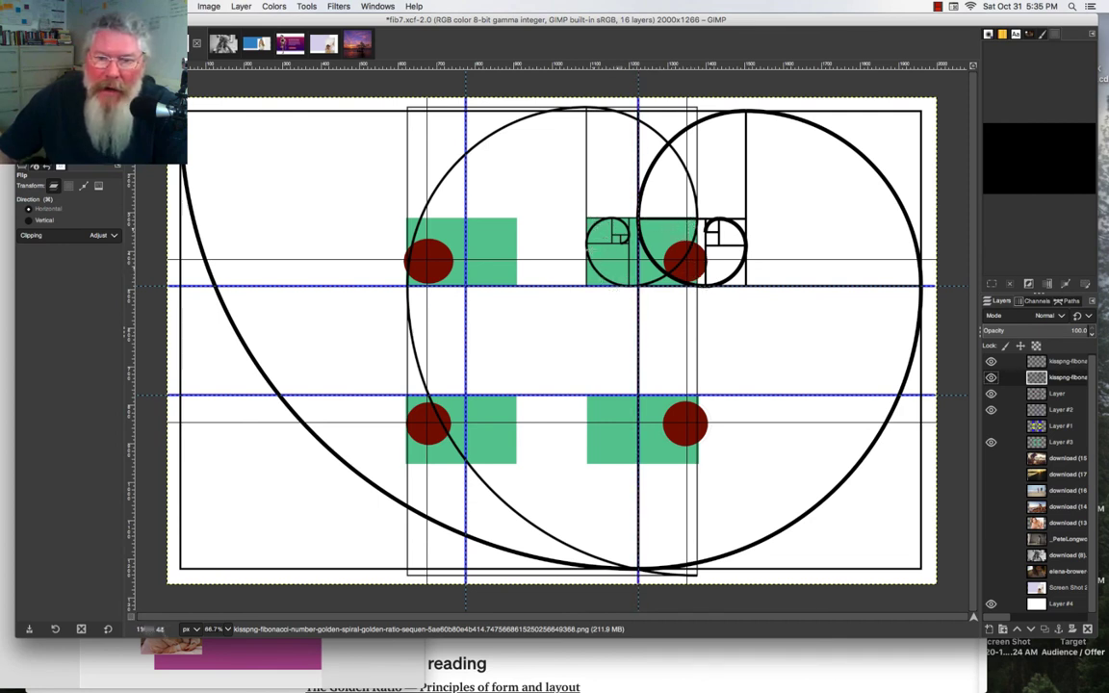
click(990, 425)
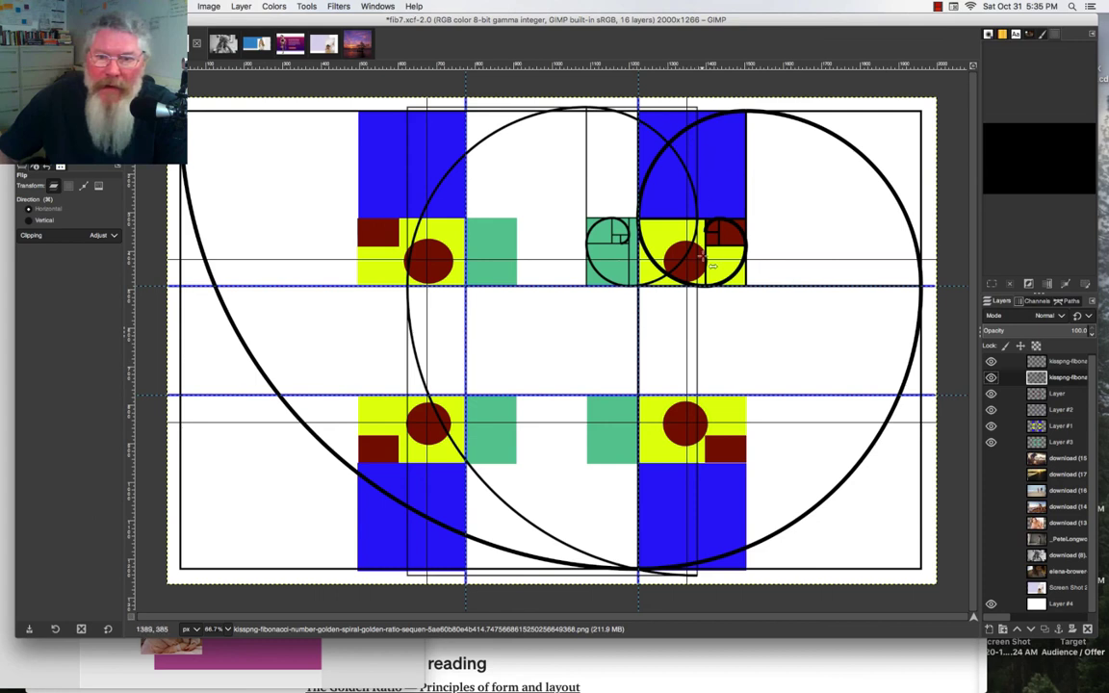
- Show the portrait photo of the woman looking down and hide both Fibonacci spirals, Layer, Layer #2, Layer #1 and Layer #3
click(991, 571)
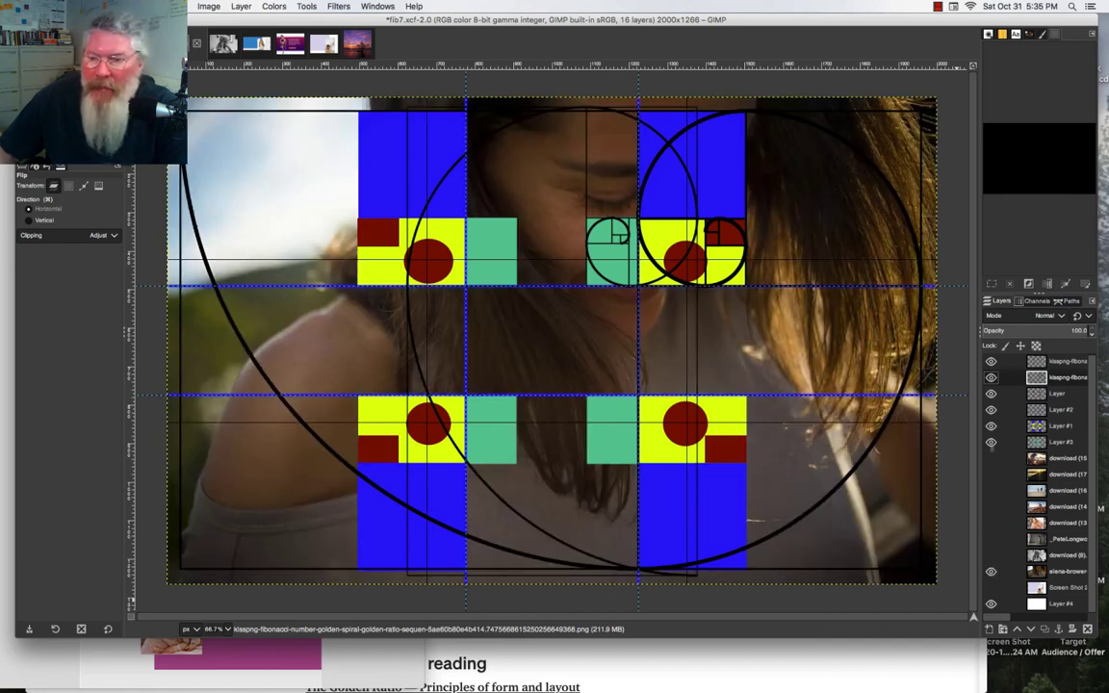
click(992, 442)
click(991, 425)
click(991, 409)
click(991, 394)
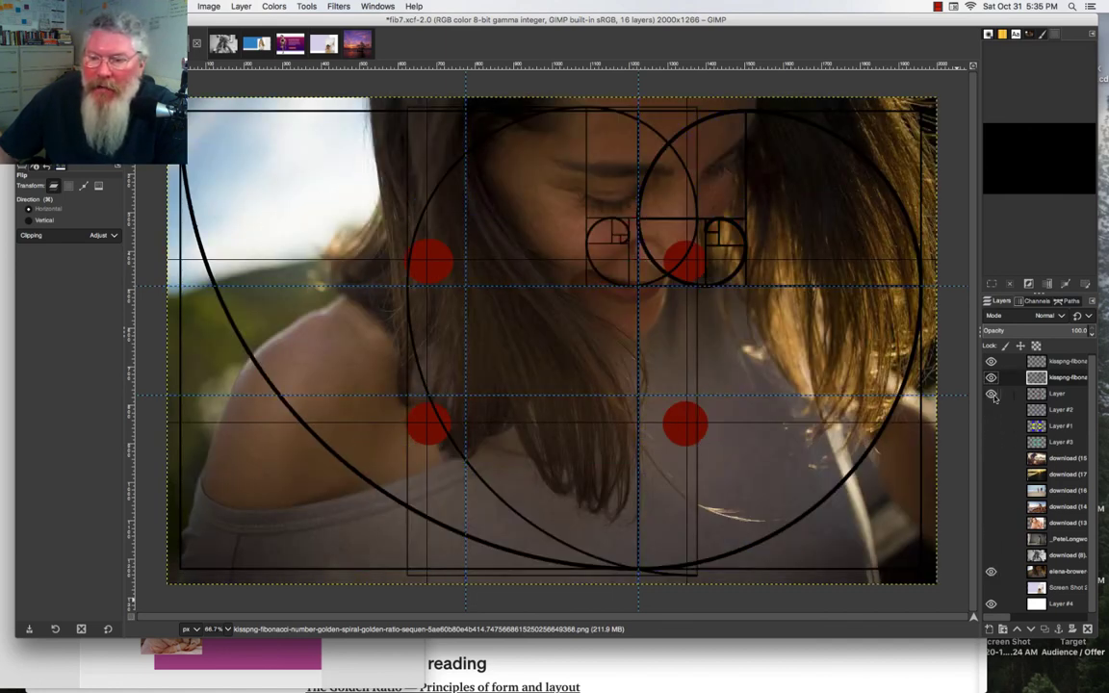
click(991, 394)
click(992, 378)
click(992, 361)
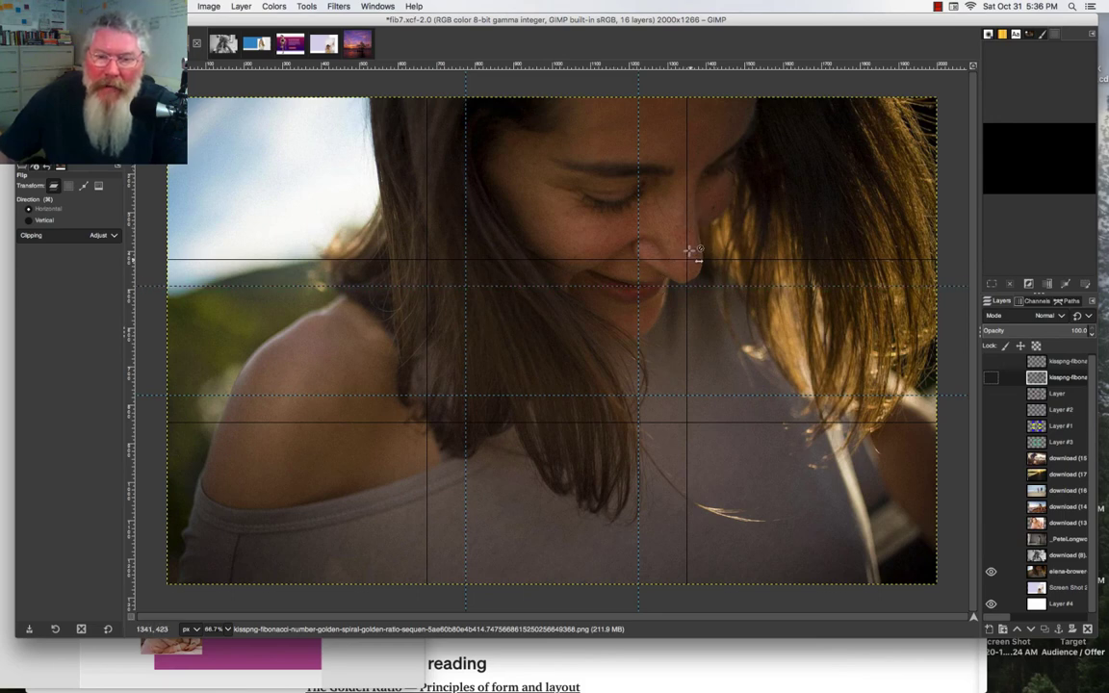
- Show Layer, Layer #2, Layer #3, Layer #1 and both Fibonacci spiral layers over the portrait of the woman looking down
click(992, 395)
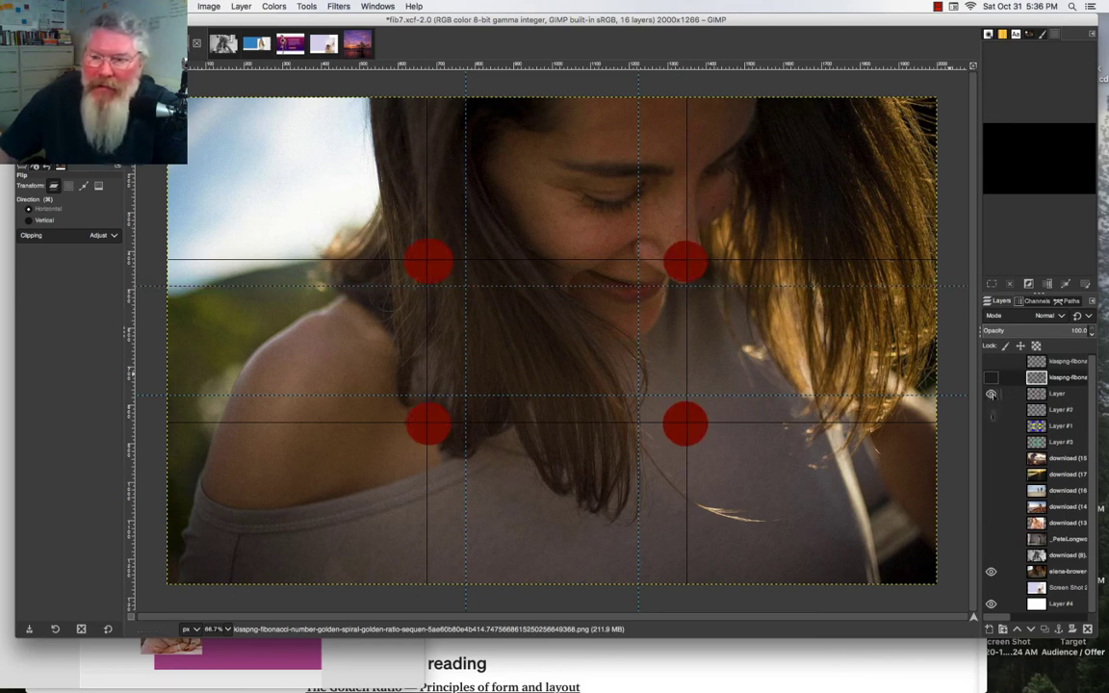
click(992, 412)
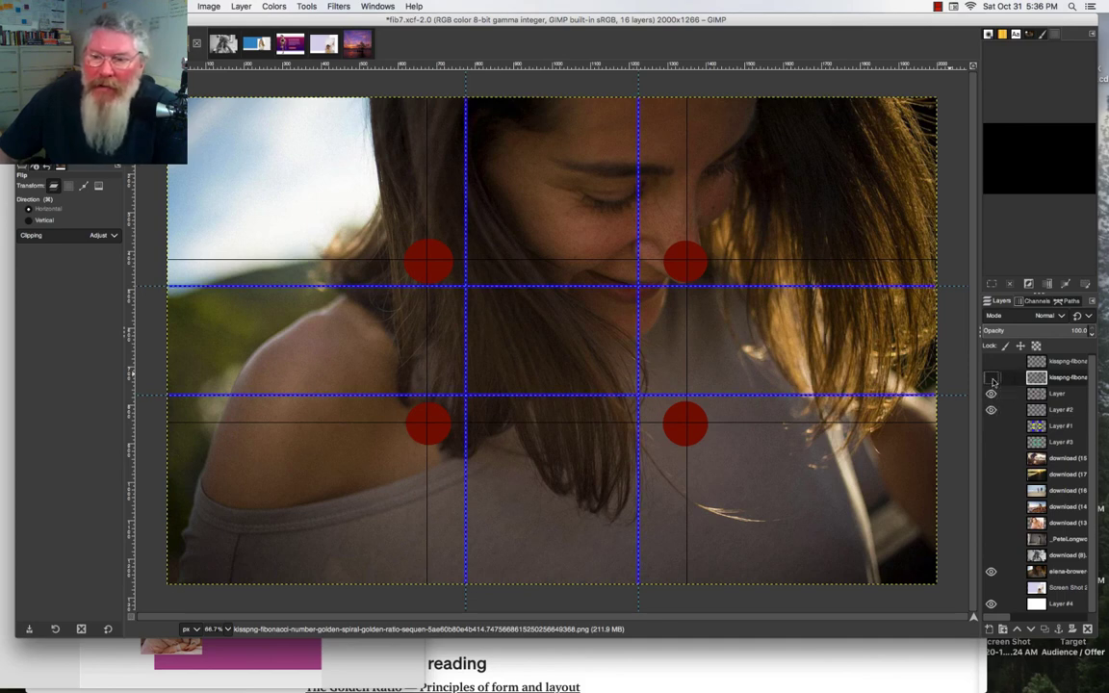
click(992, 361)
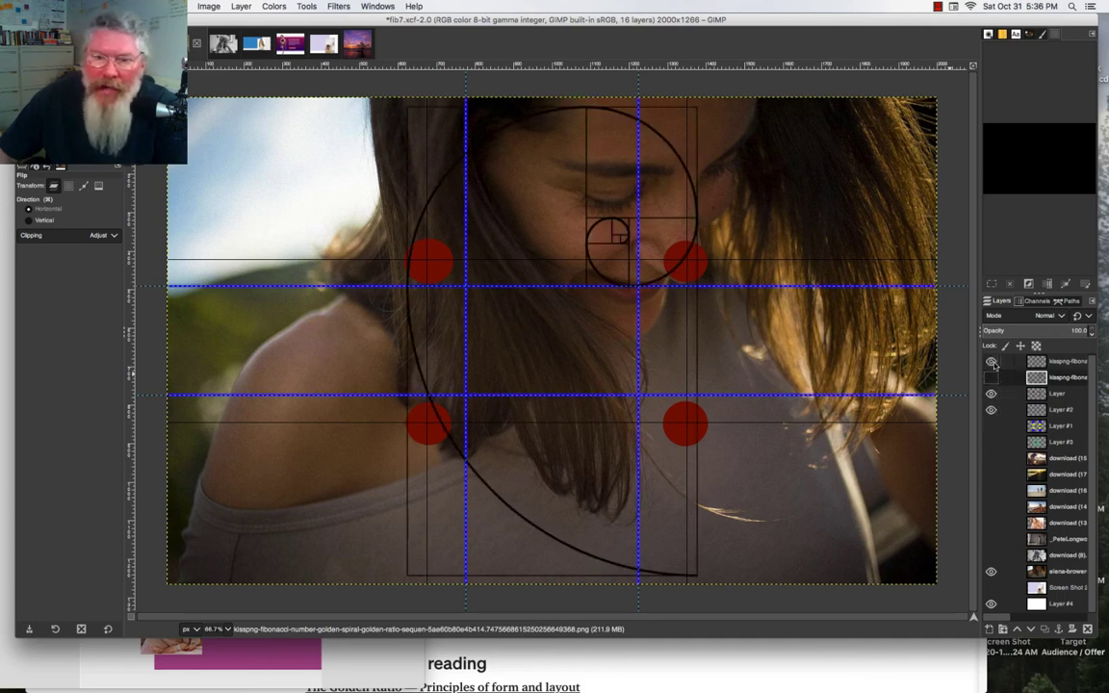
click(993, 443)
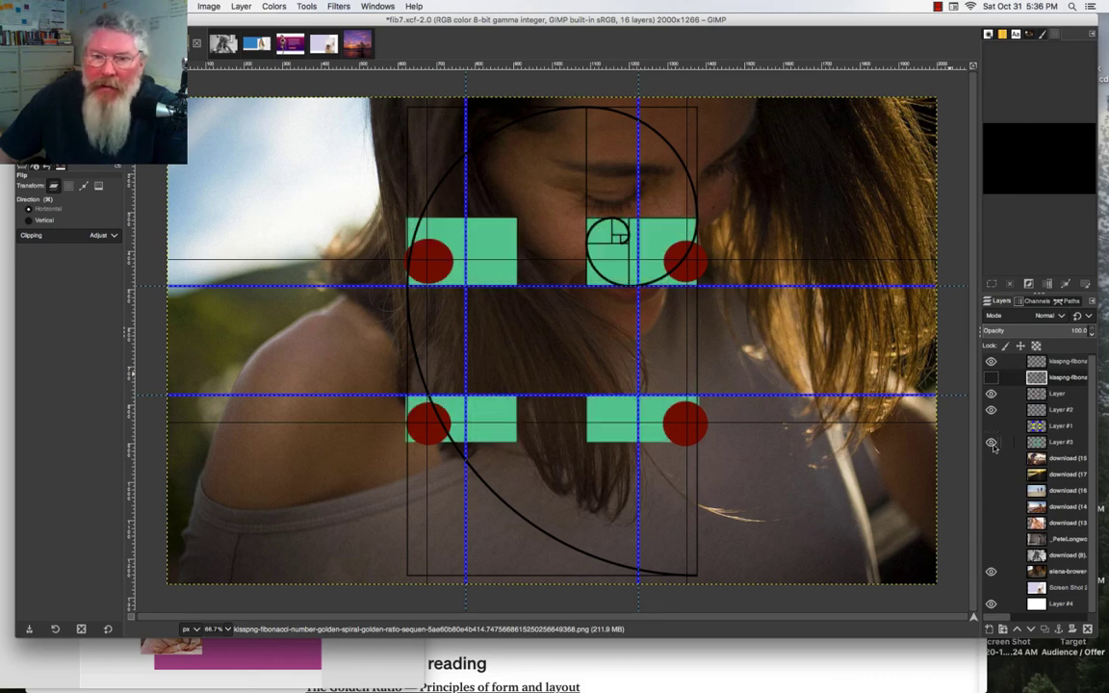
click(992, 378)
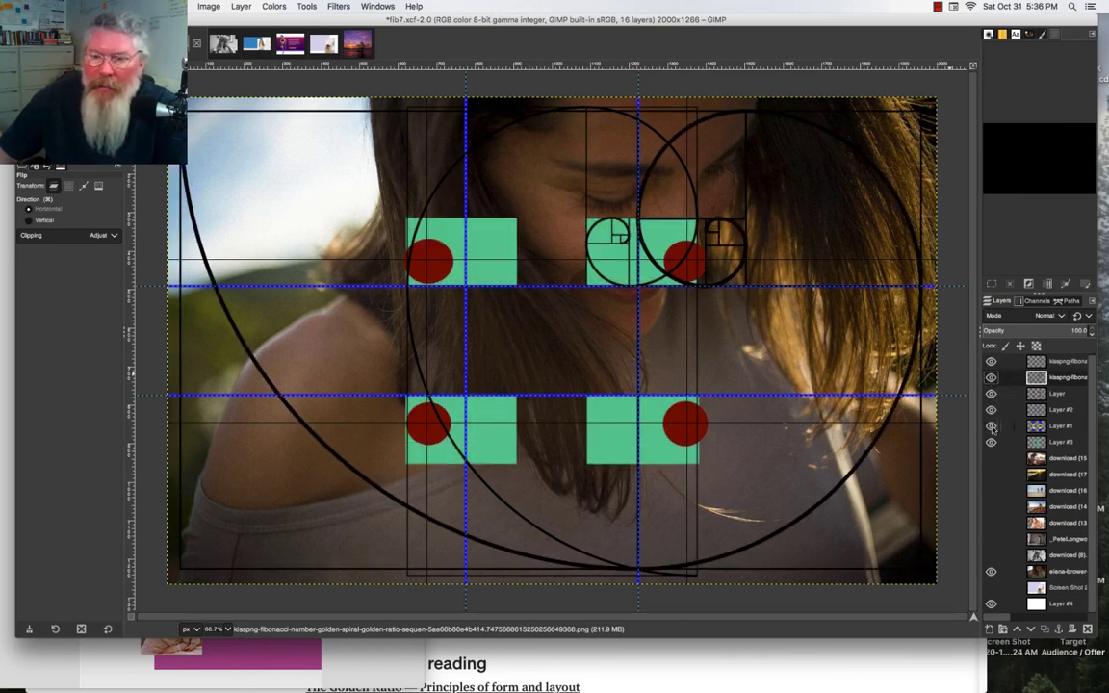
click(991, 426)
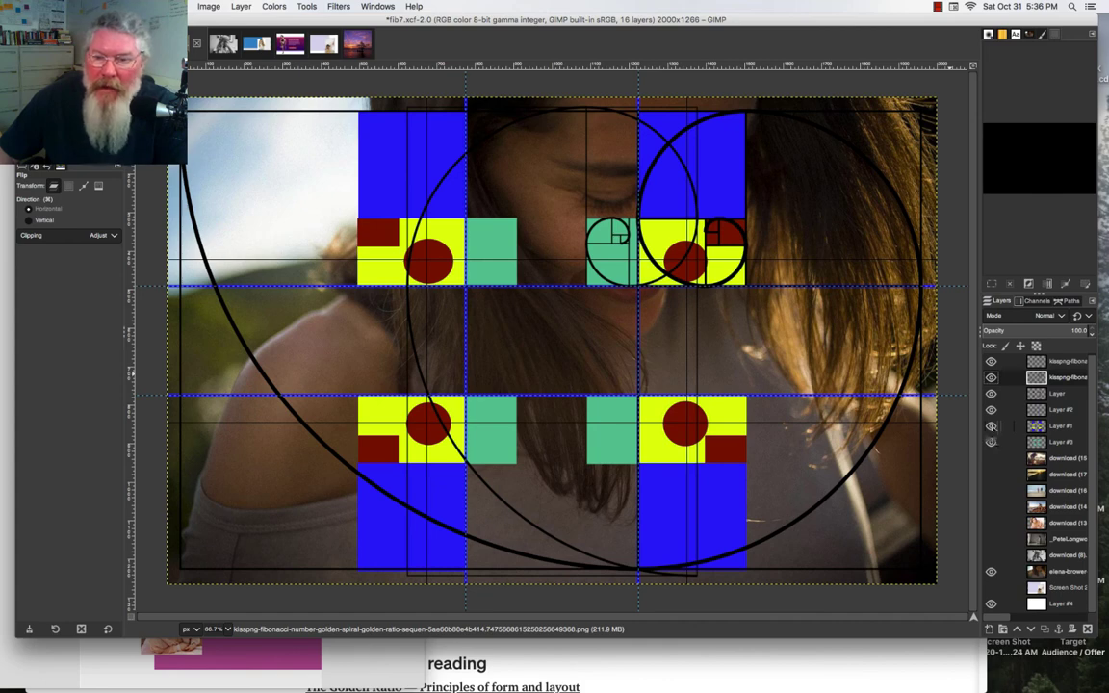
- Hide all the overlay layers and swap the portrait for the black-and-white download (8) photo
drag(992, 442, 992, 361)
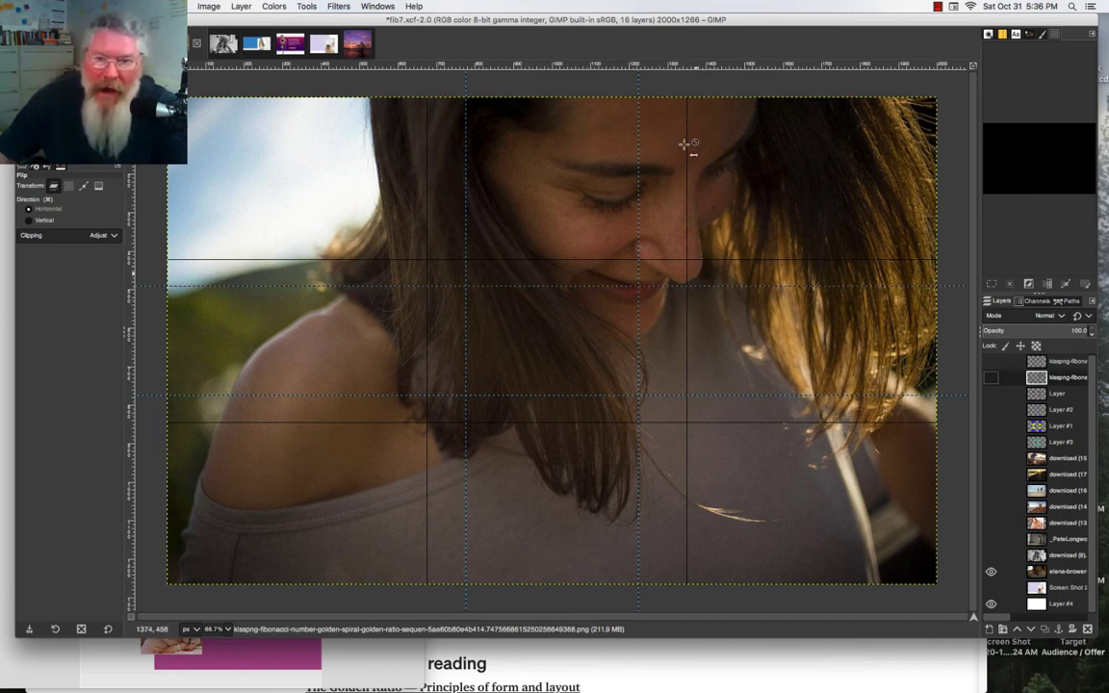
click(991, 556)
click(991, 572)
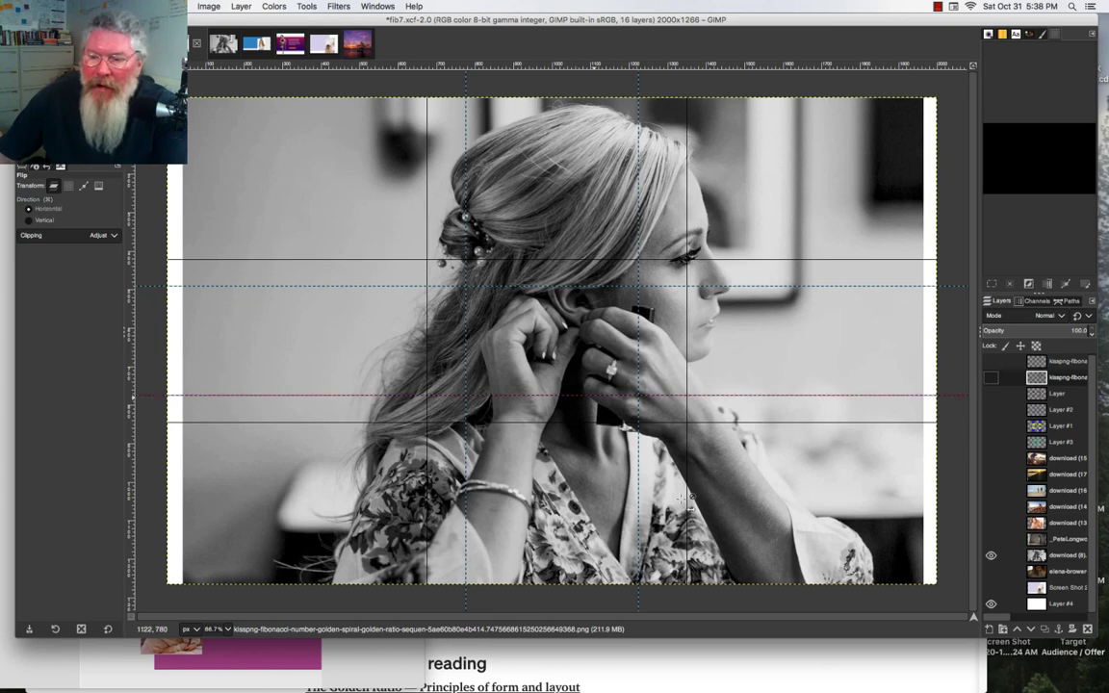
- Show both Fibonacci spirals, Layer, Layer #2, Layer #1 and Layer #3 over the black-and-white download (8) photo
click(991, 378)
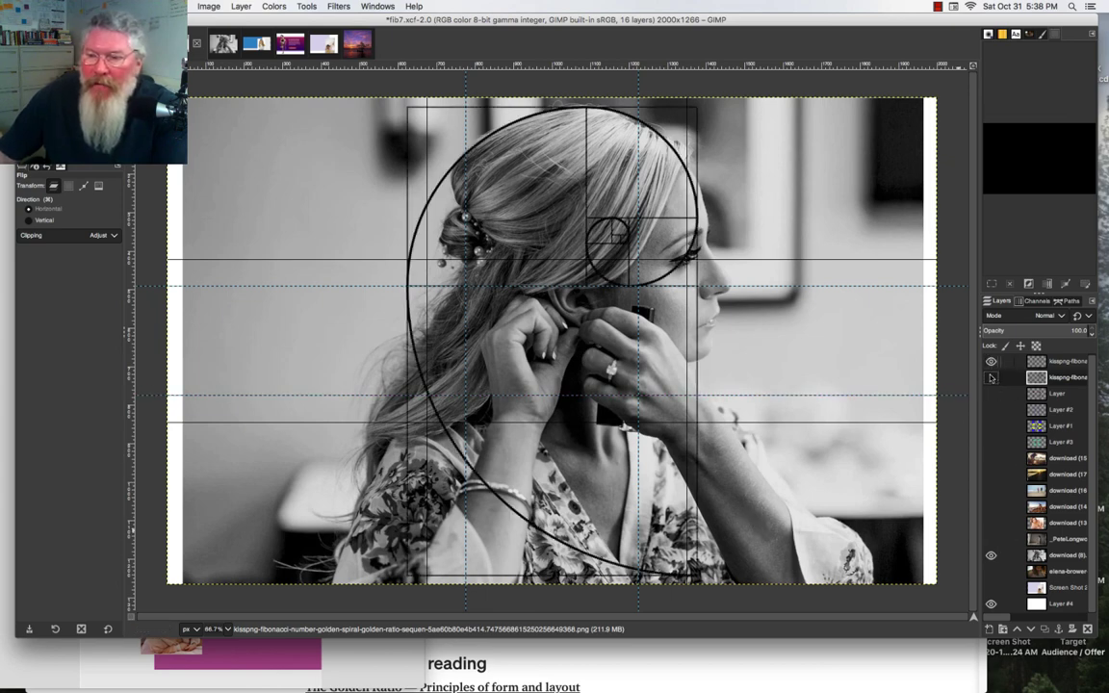
click(990, 360)
click(992, 394)
click(991, 409)
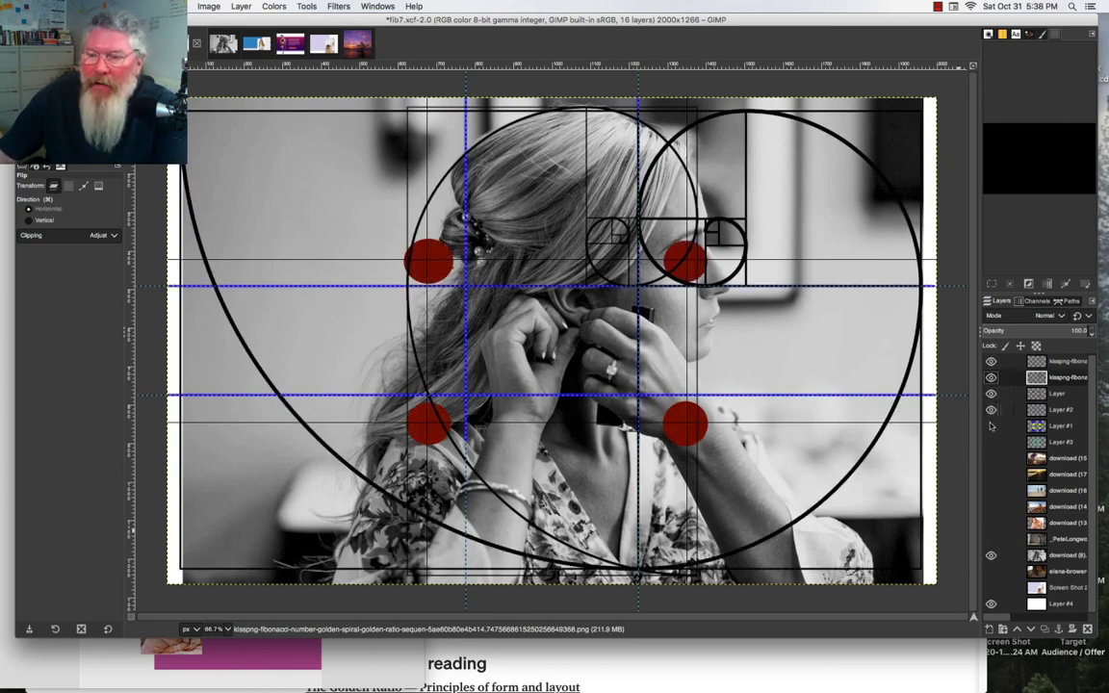
click(991, 426)
click(991, 441)
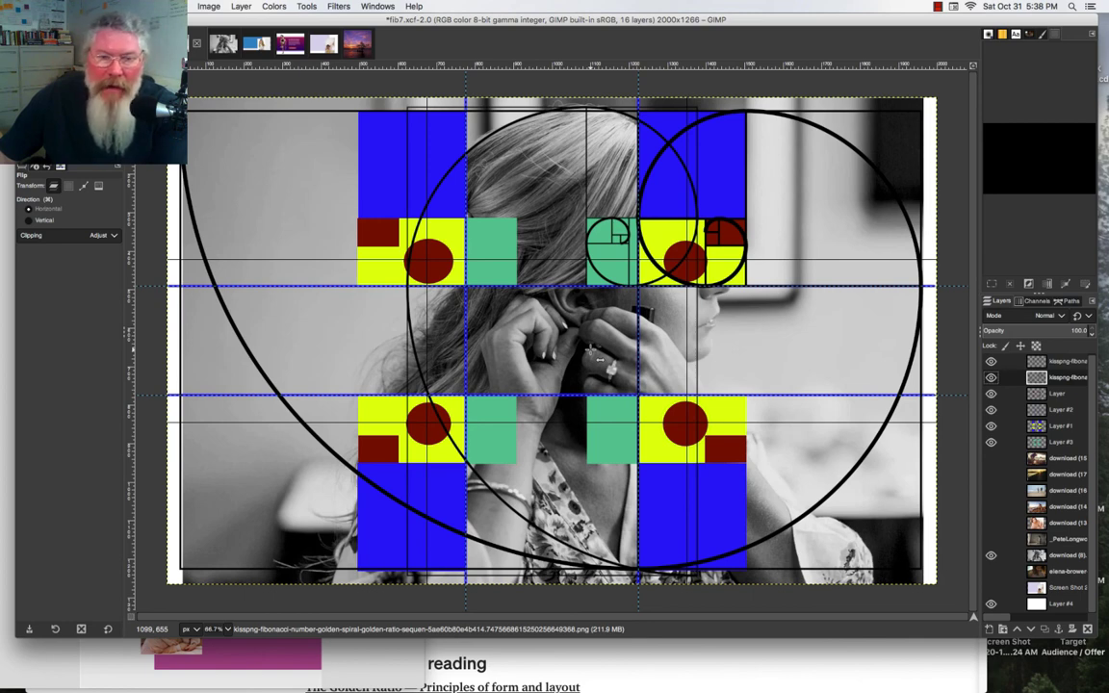
- Hide all six overlay layers and replace the download (8) photo with the sepia photo of the seated woman
click(990, 362)
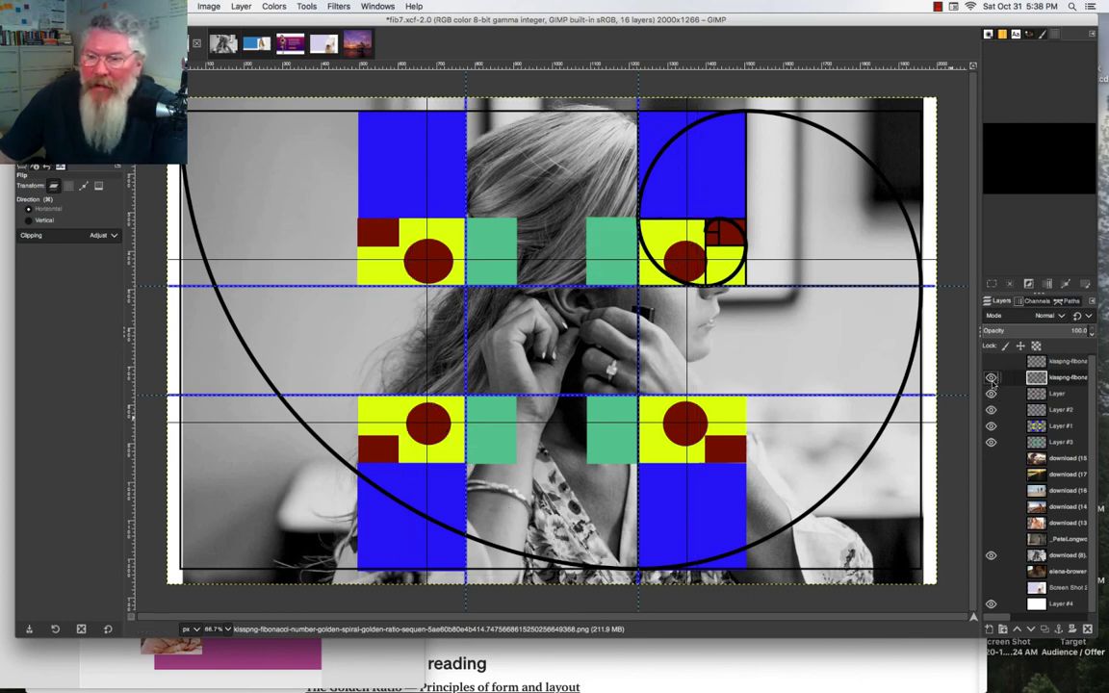
click(990, 378)
click(990, 393)
click(991, 409)
click(990, 426)
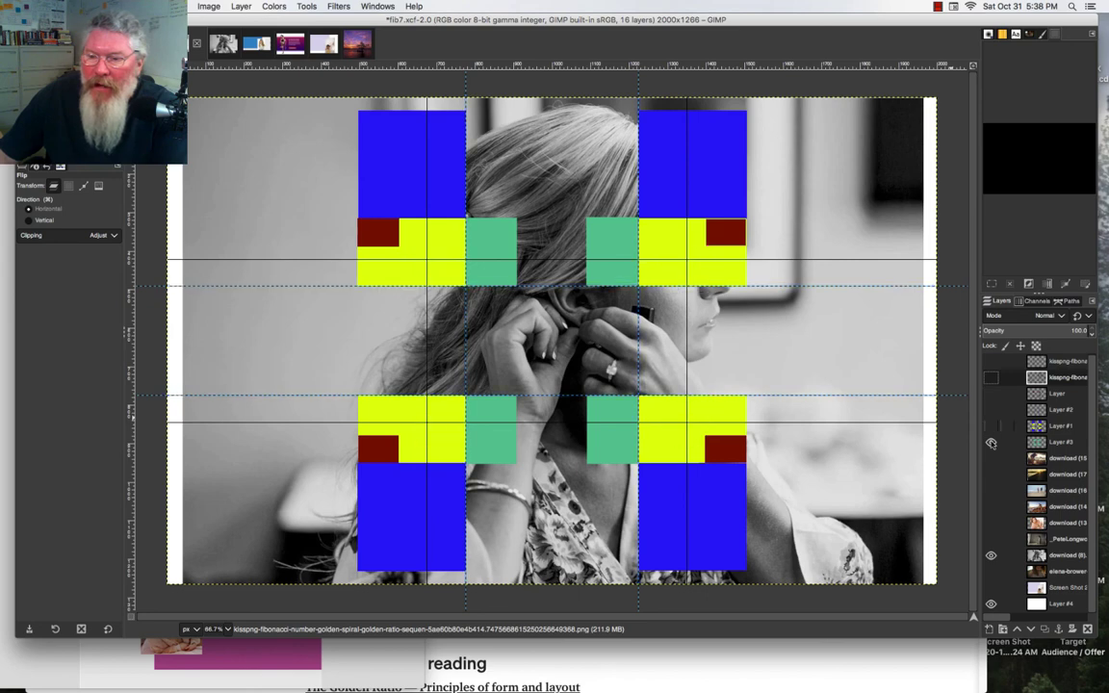
click(991, 441)
click(990, 539)
click(991, 556)
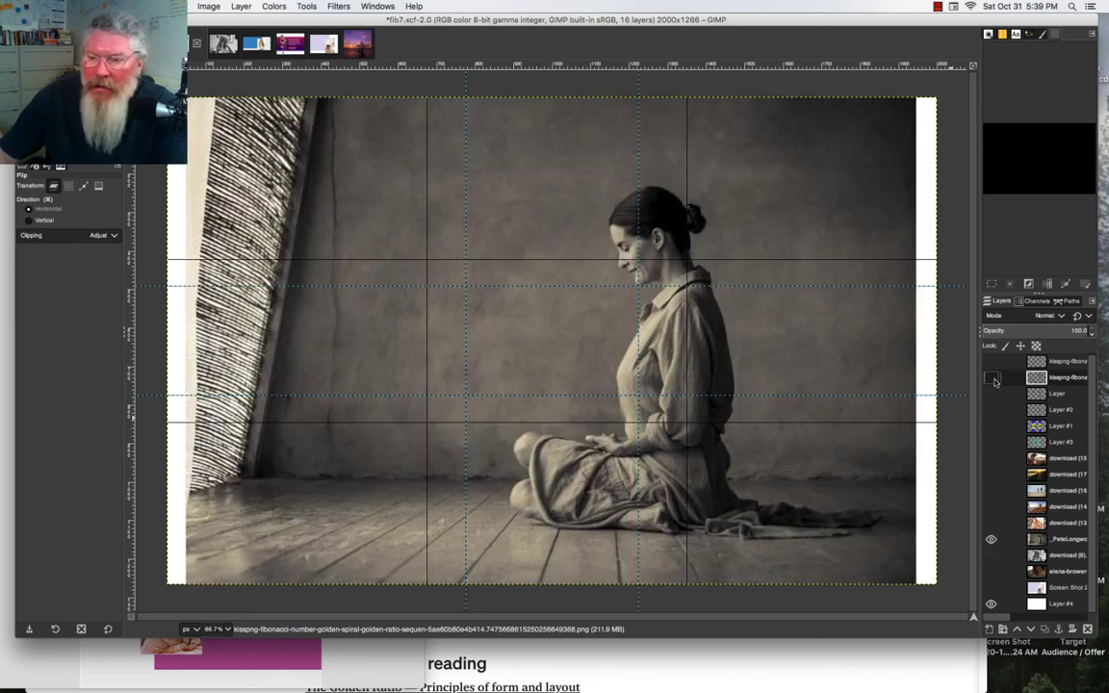
- Compare the seated woman photo with and without both Fibonacci spiral layers, leaving the spirals hidden
click(991, 377)
click(991, 362)
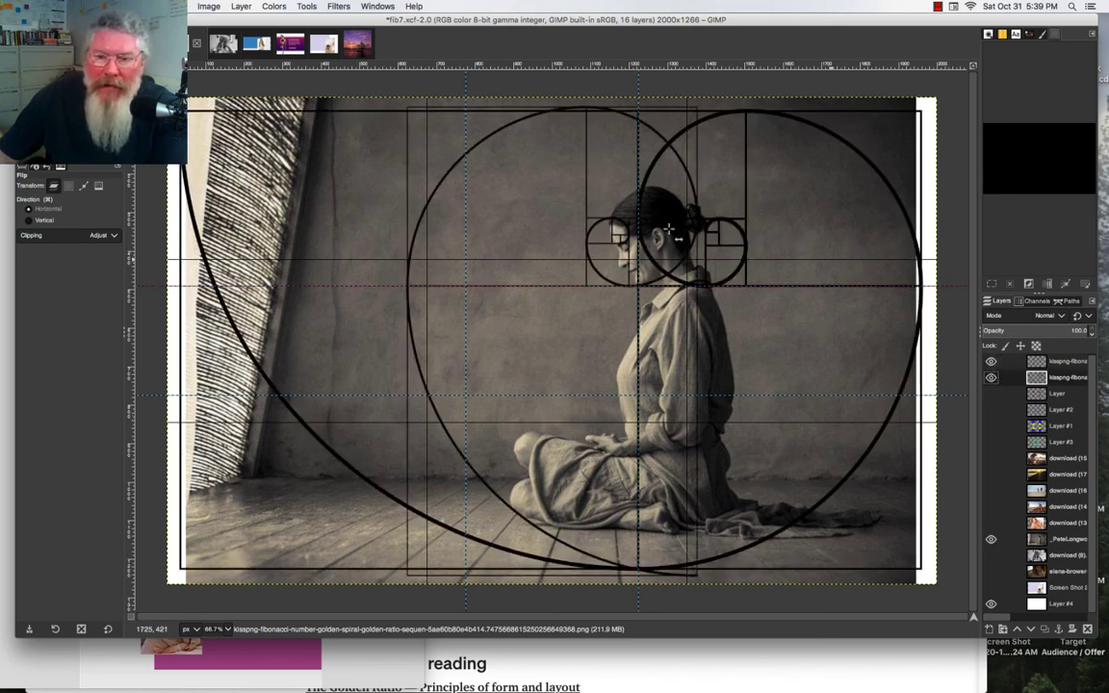
click(992, 362)
click(991, 377)
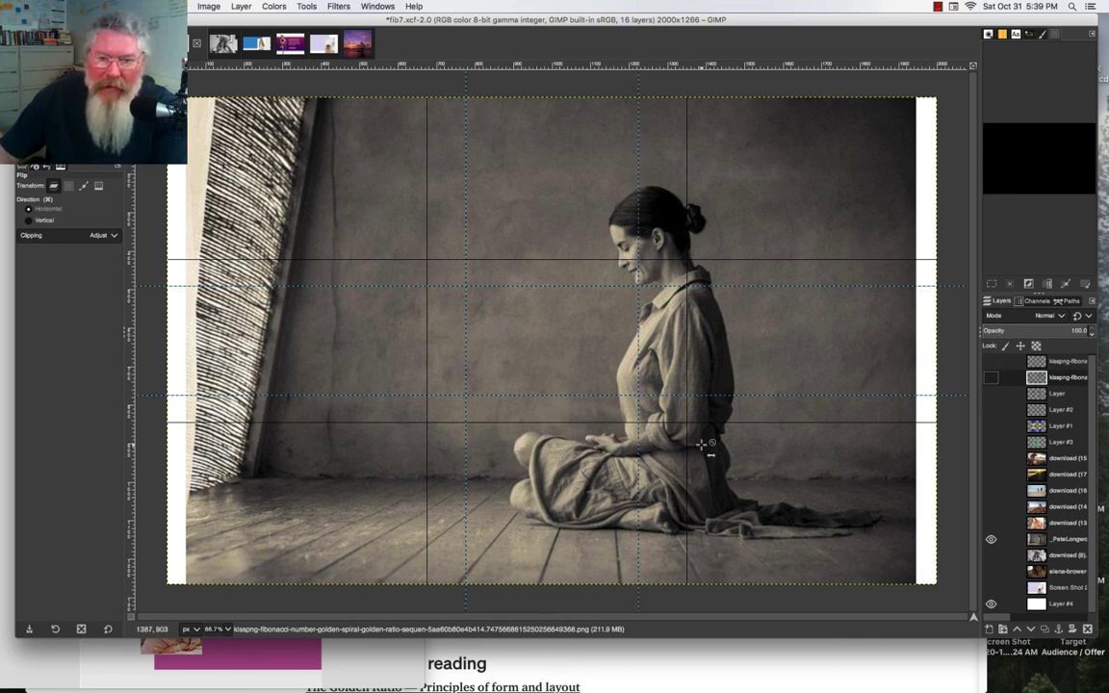
- Check the seated woman's position against the colored blocks of Layer #1 and Layer #3, leaving both layers hidden
click(991, 426)
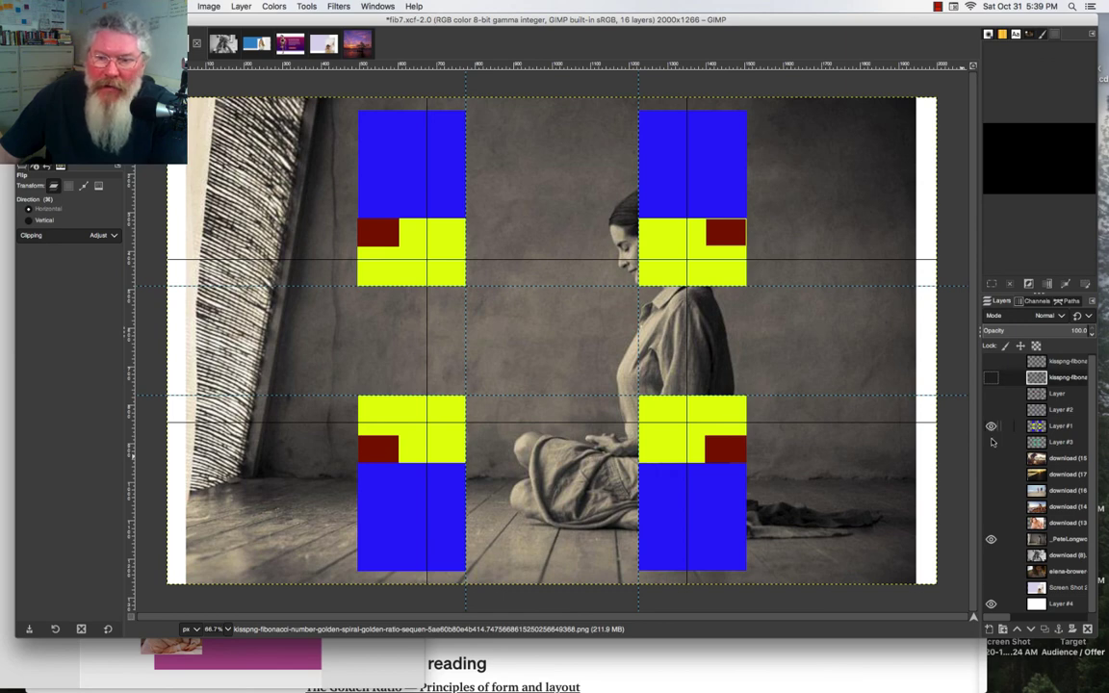
click(990, 442)
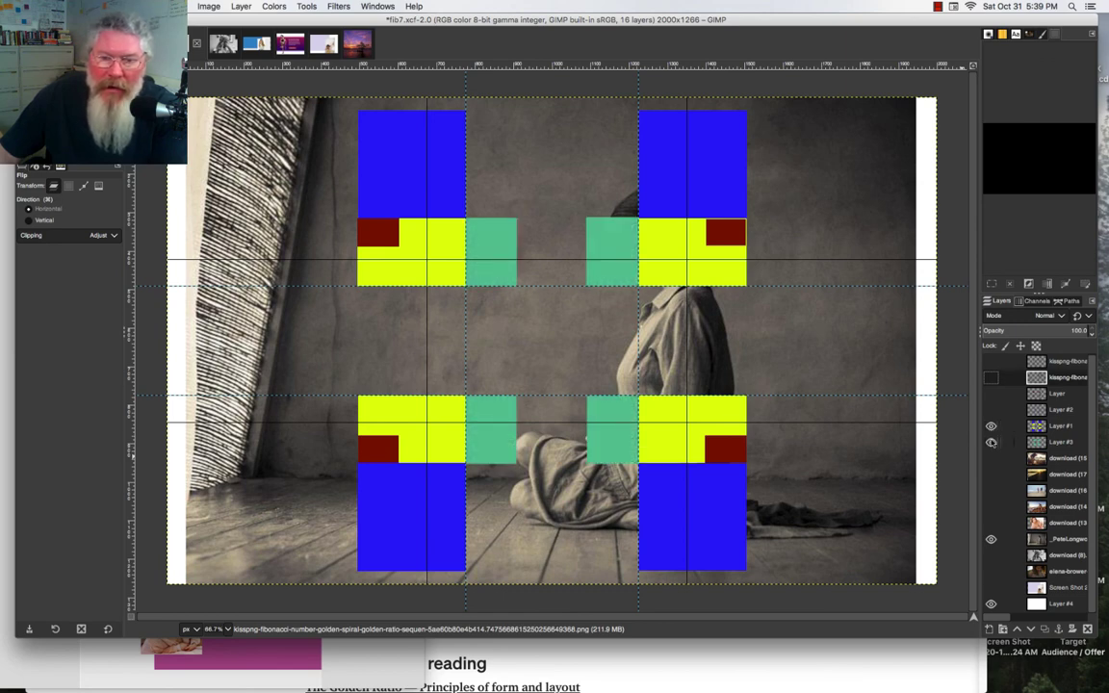
click(991, 442)
click(991, 427)
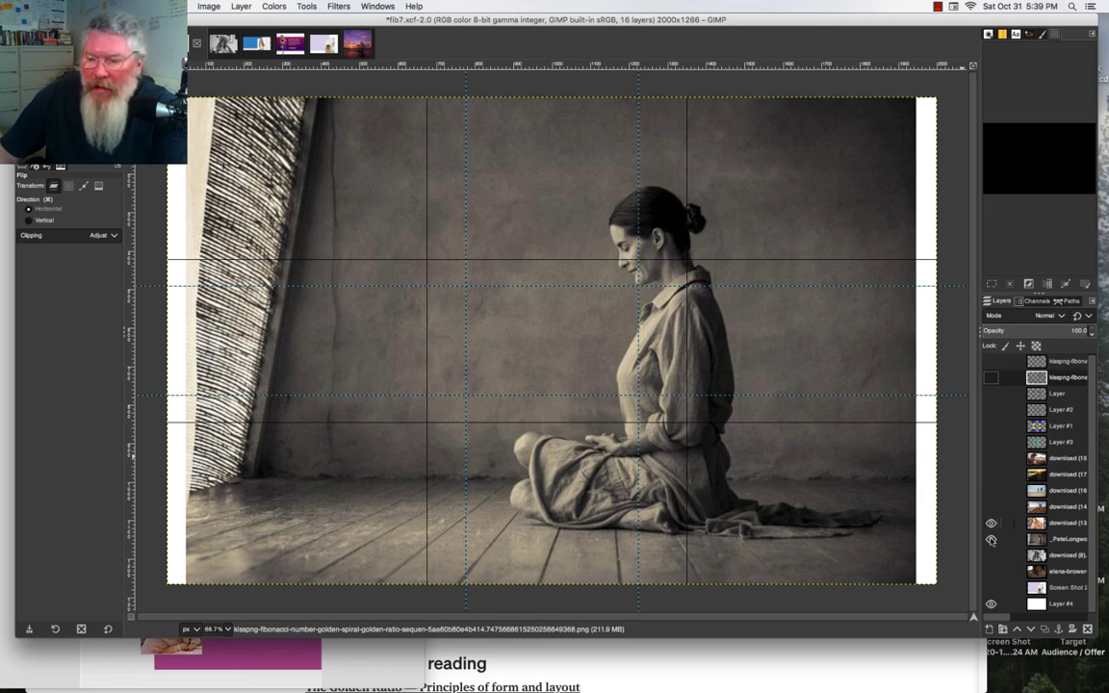
- Swap the seated woman photo for download (13) and show both Fibonacci spirals over it, flipped horizontally
click(991, 522)
click(991, 539)
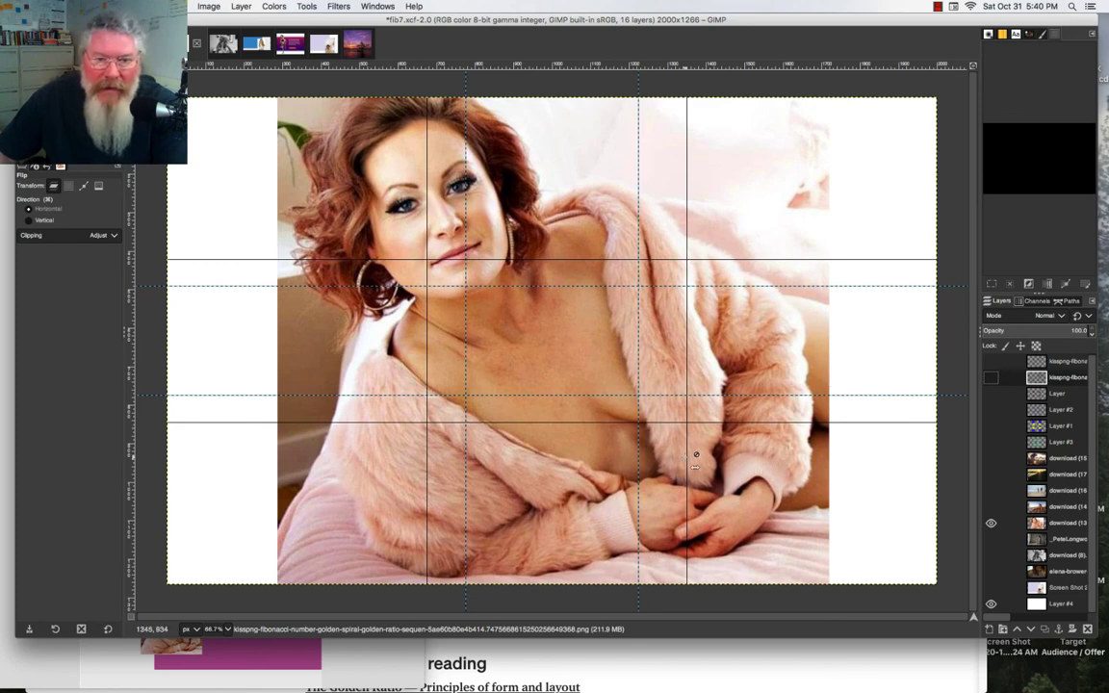
click(601, 285)
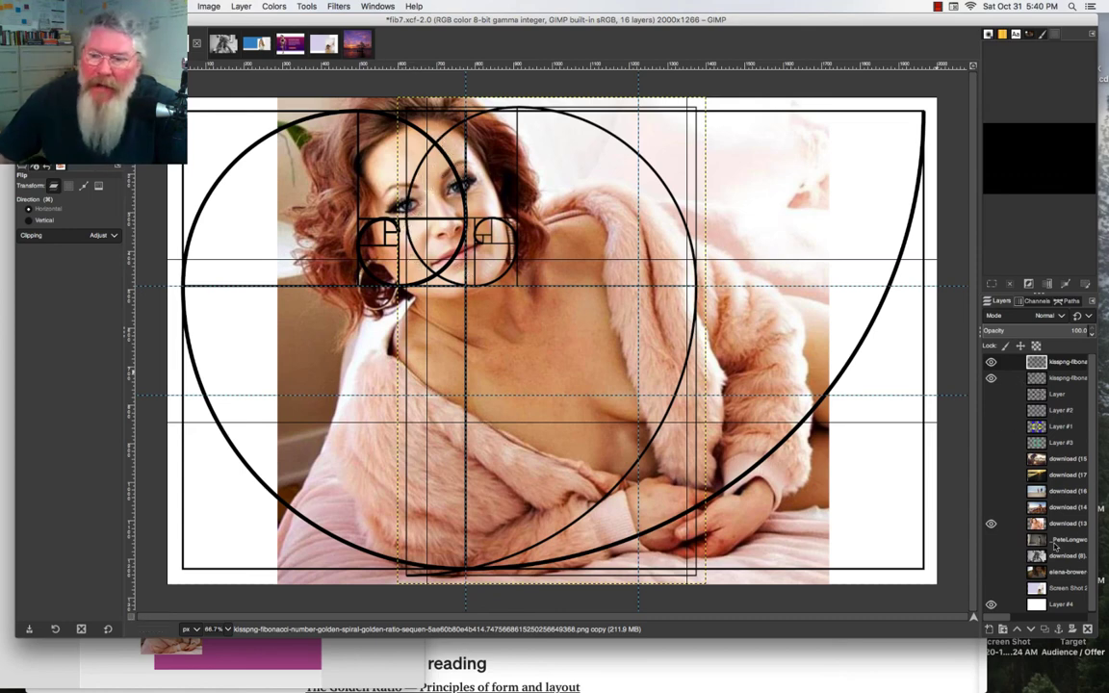
- Flip both Fibonacci spiral layers vertically so their centers sit in the lower part of the download (13) photo
click(1063, 525)
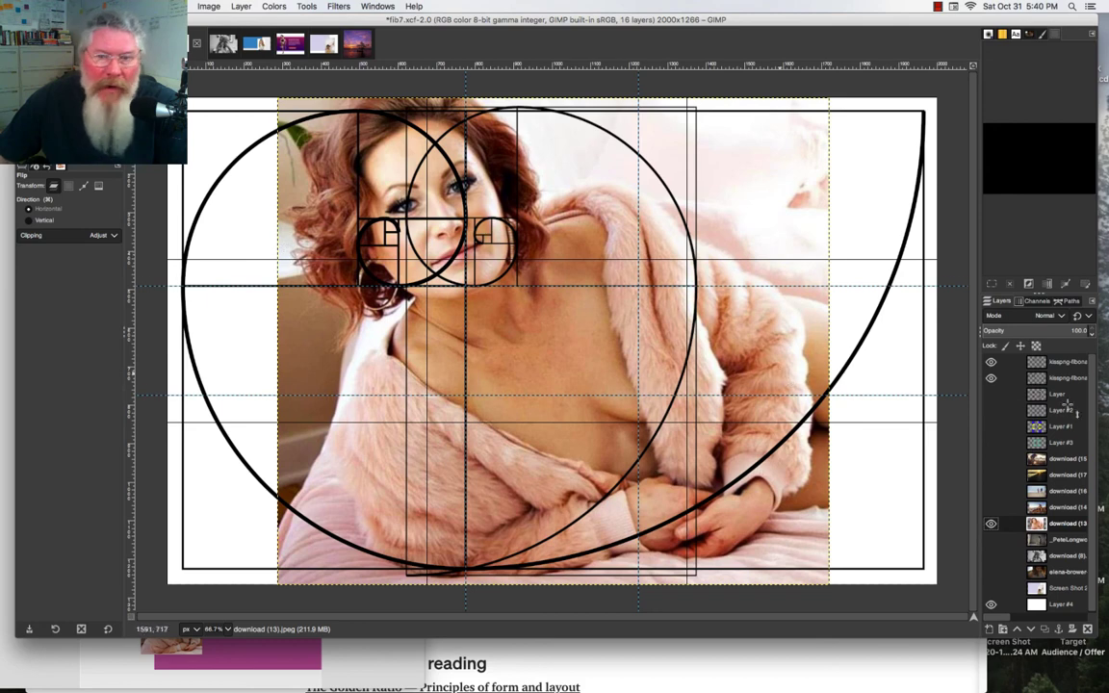
click(491, 256)
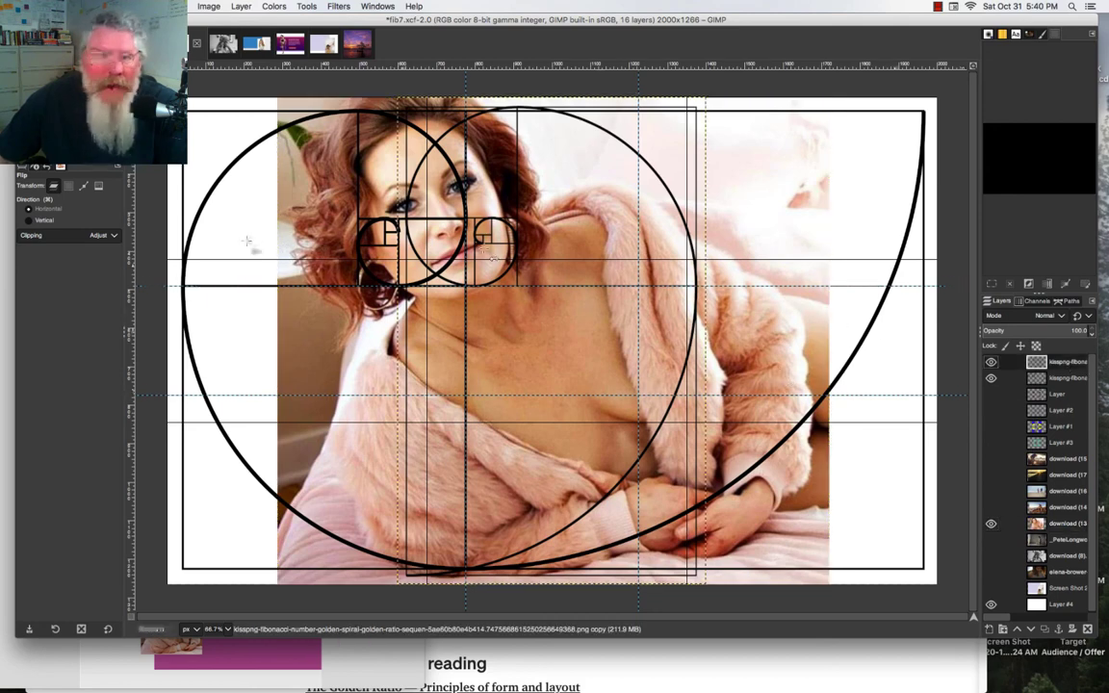
click(42, 219)
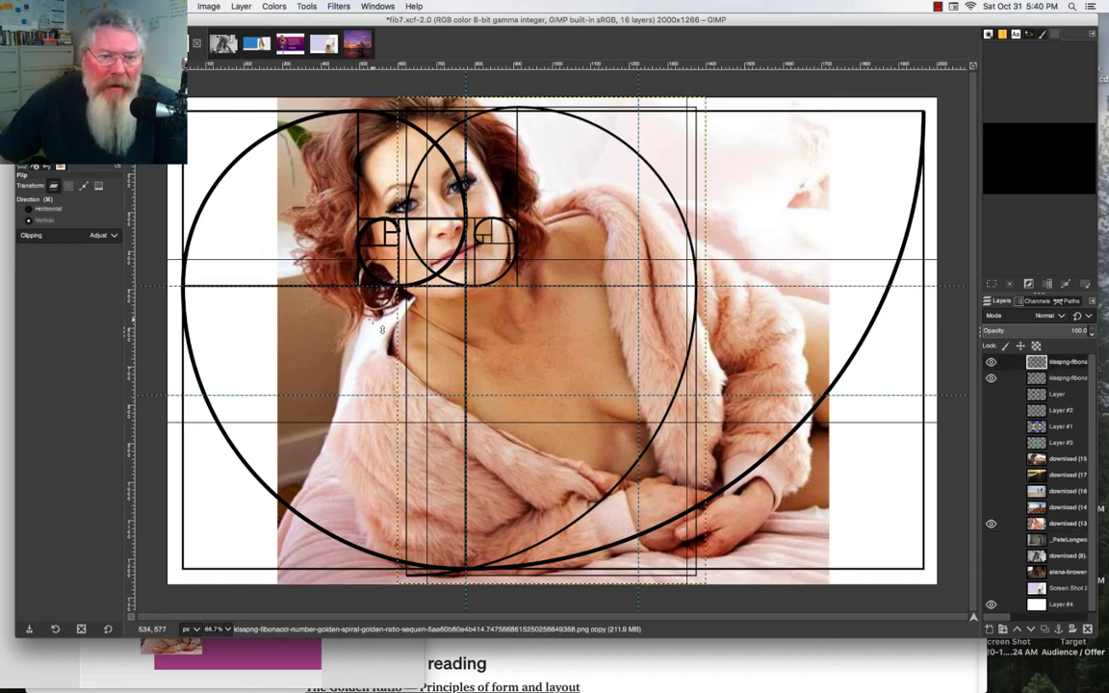
click(381, 329)
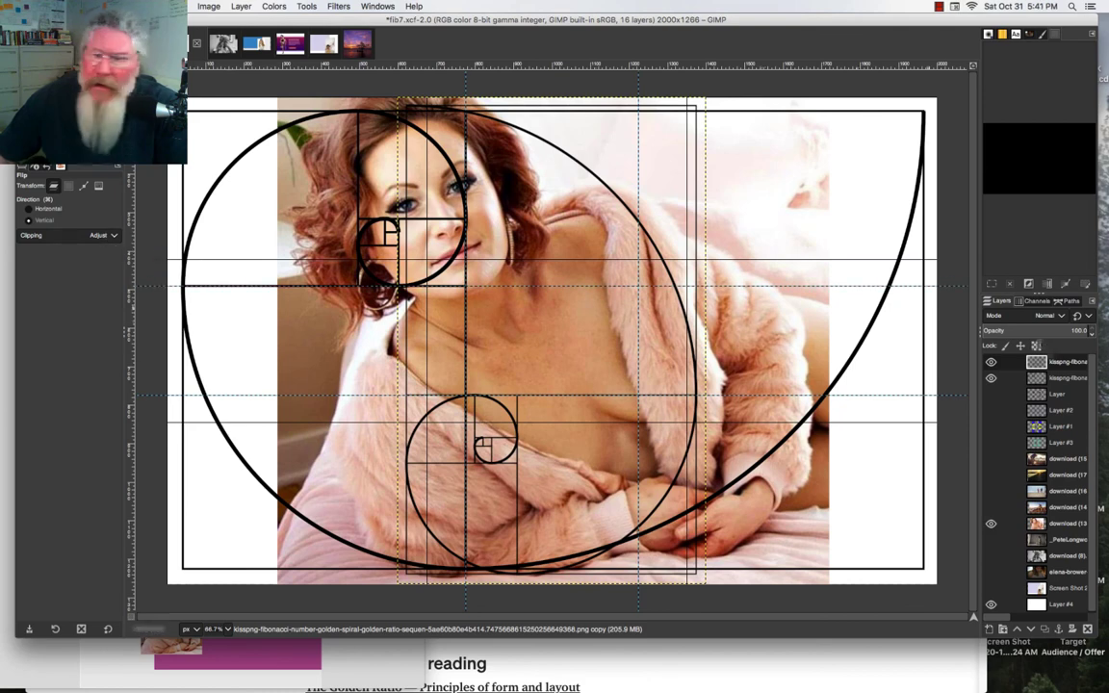
click(871, 344)
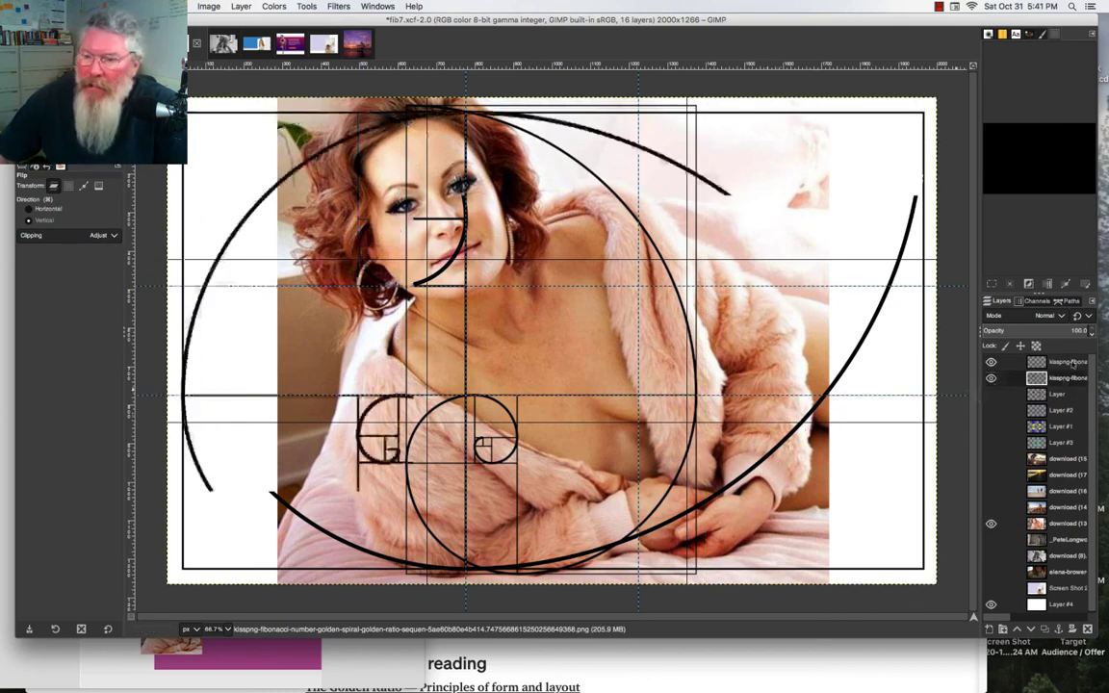
- Flip both Fibonacci spiral layers horizontally so their centers sit over the woman's hands in the download (13) photo
click(695, 379)
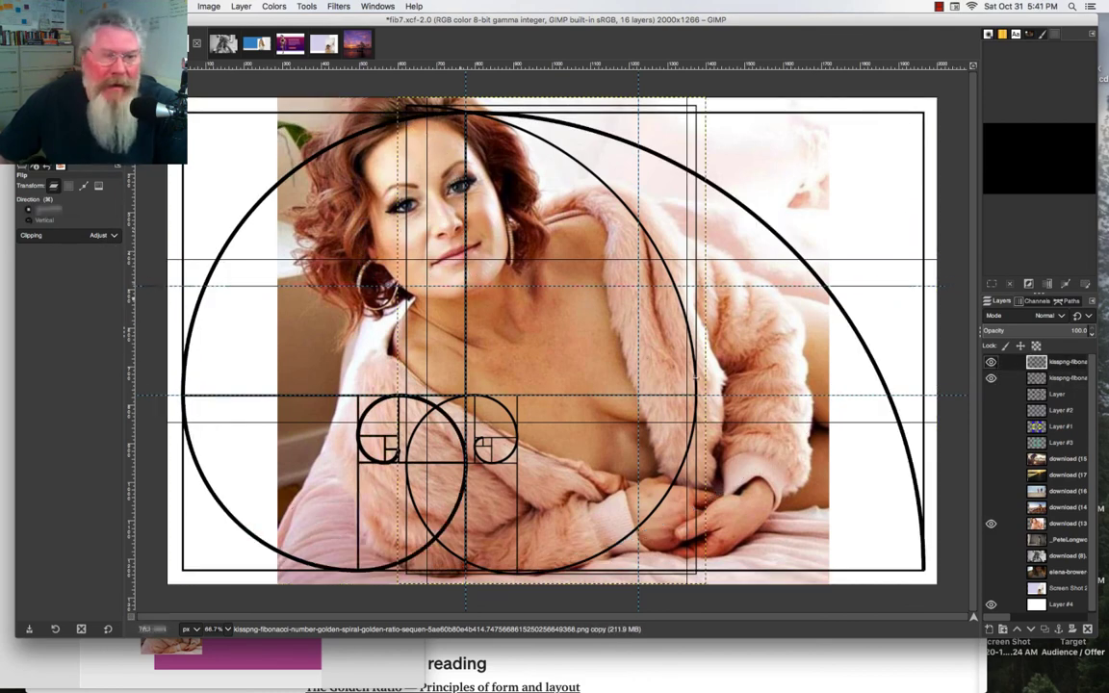
ctrl+click(891, 327)
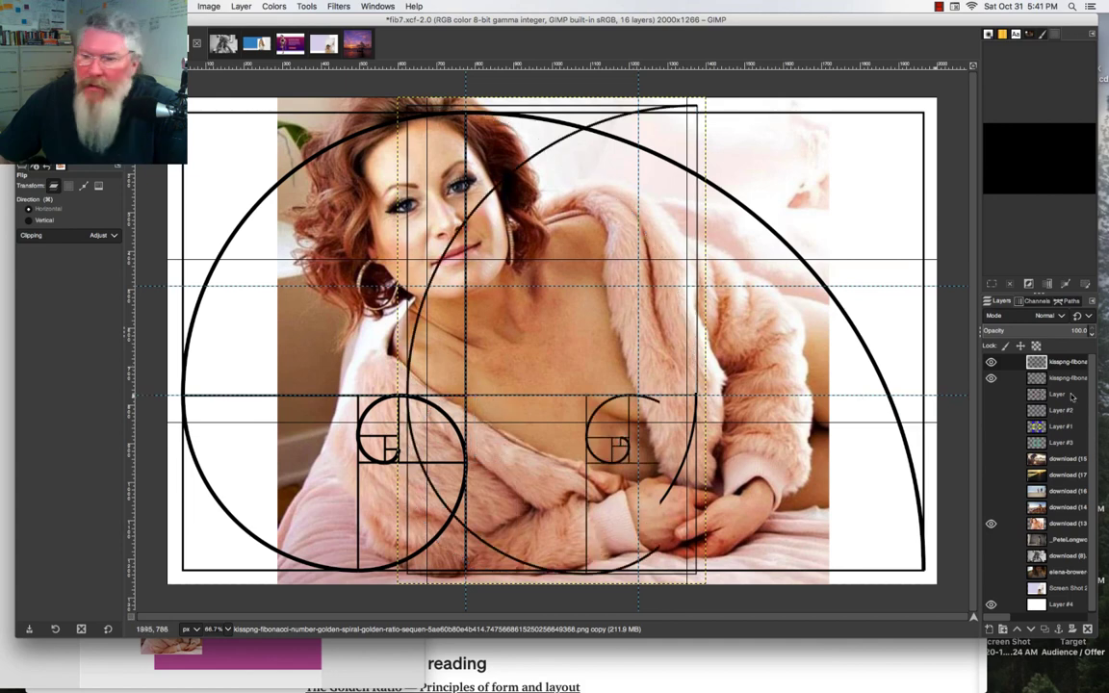
click(833, 385)
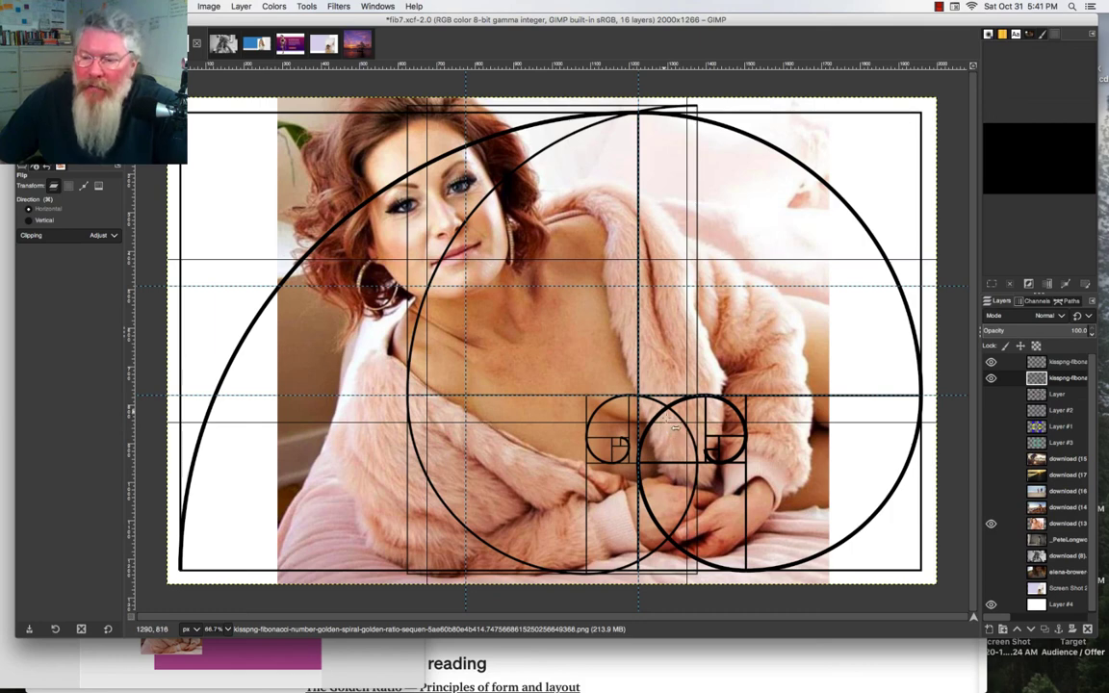
- Swap the woman photo for download (14) and flip both Fibonacci spiral layers vertically so their centers sit in the photo's upper part
click(990, 525)
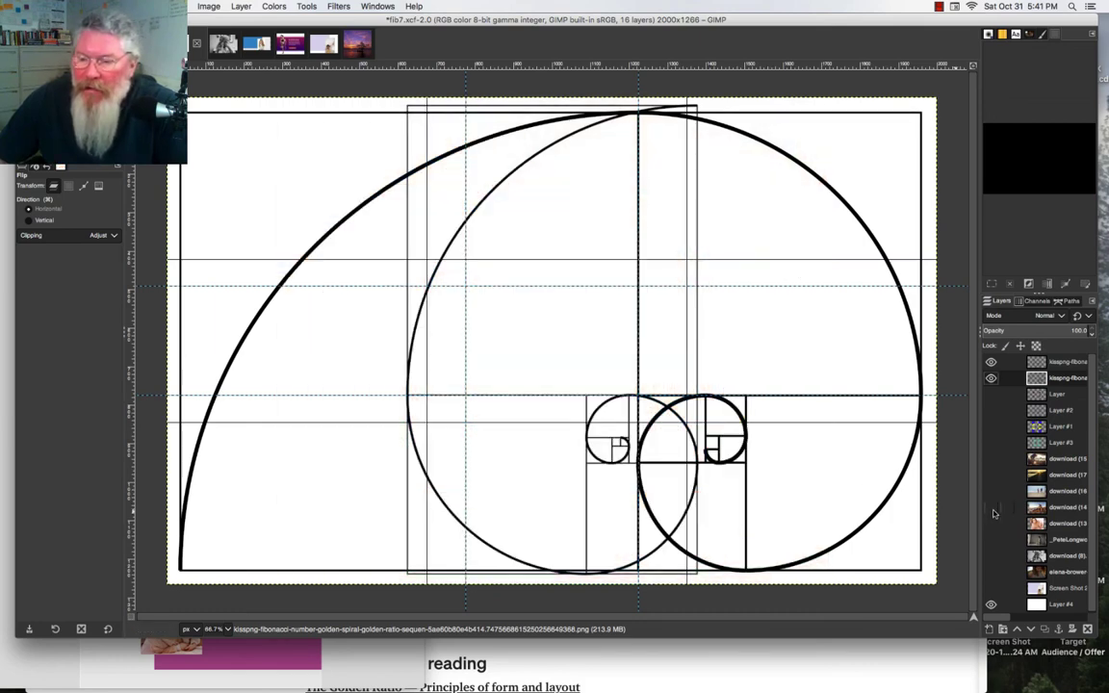
click(990, 507)
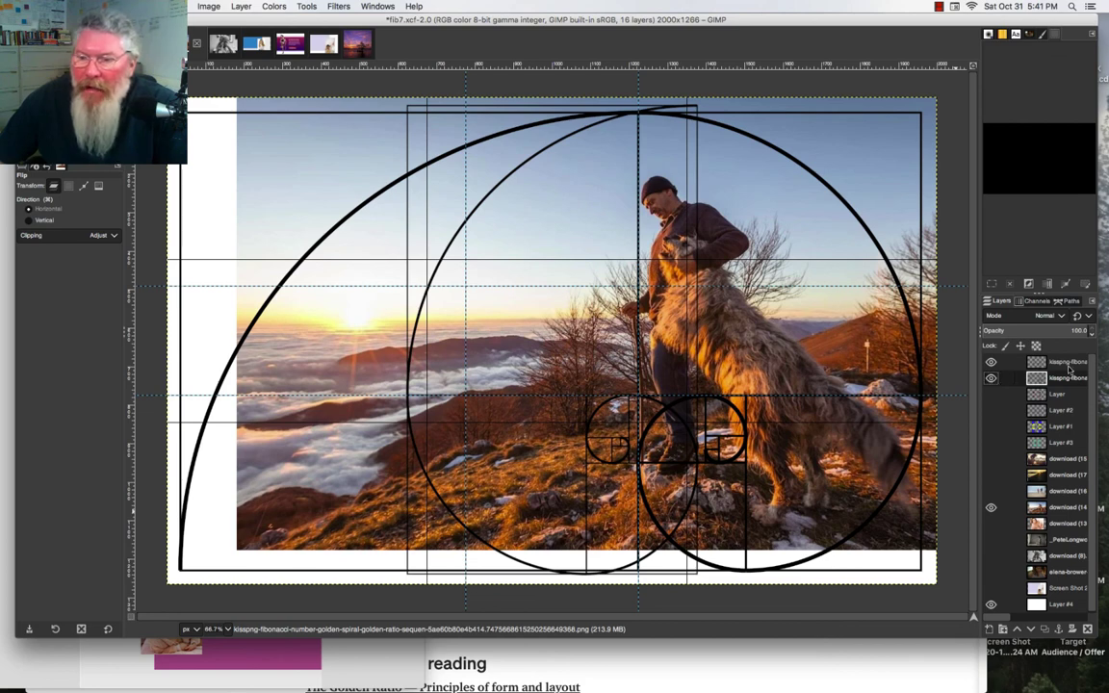
click(39, 220)
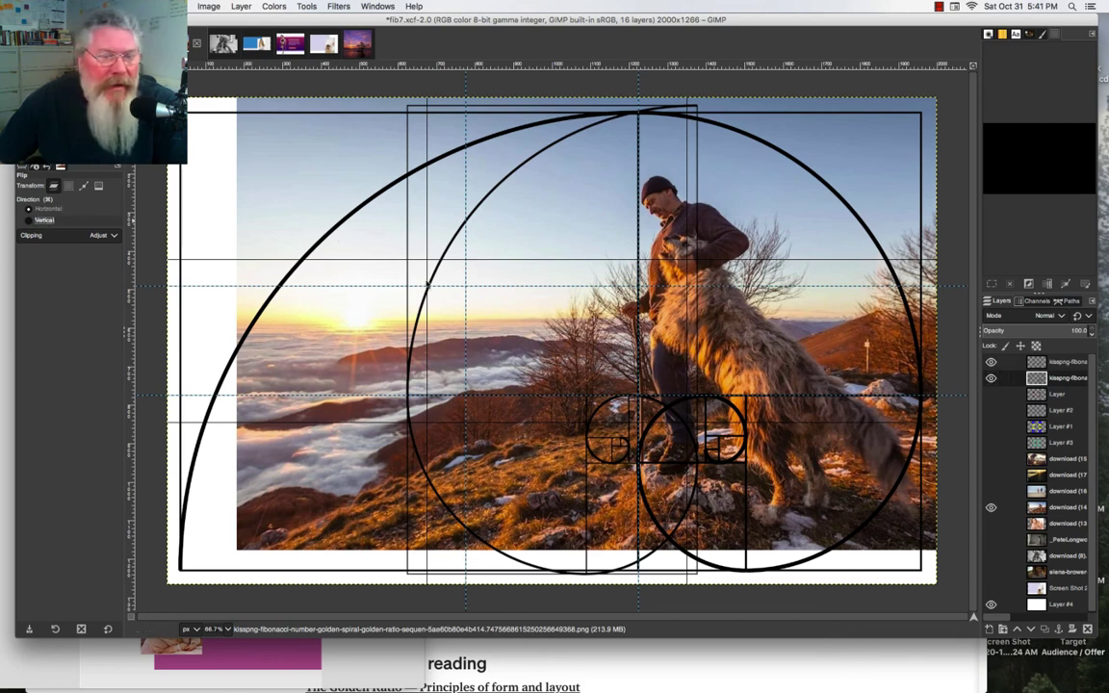
click(767, 306)
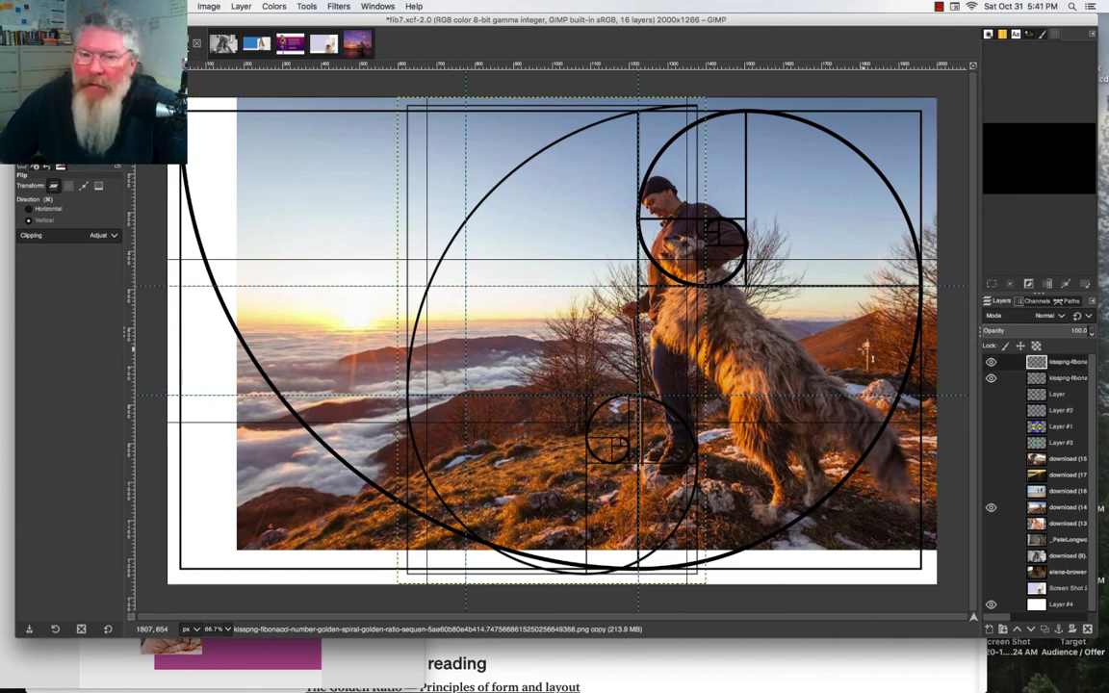
click(871, 358)
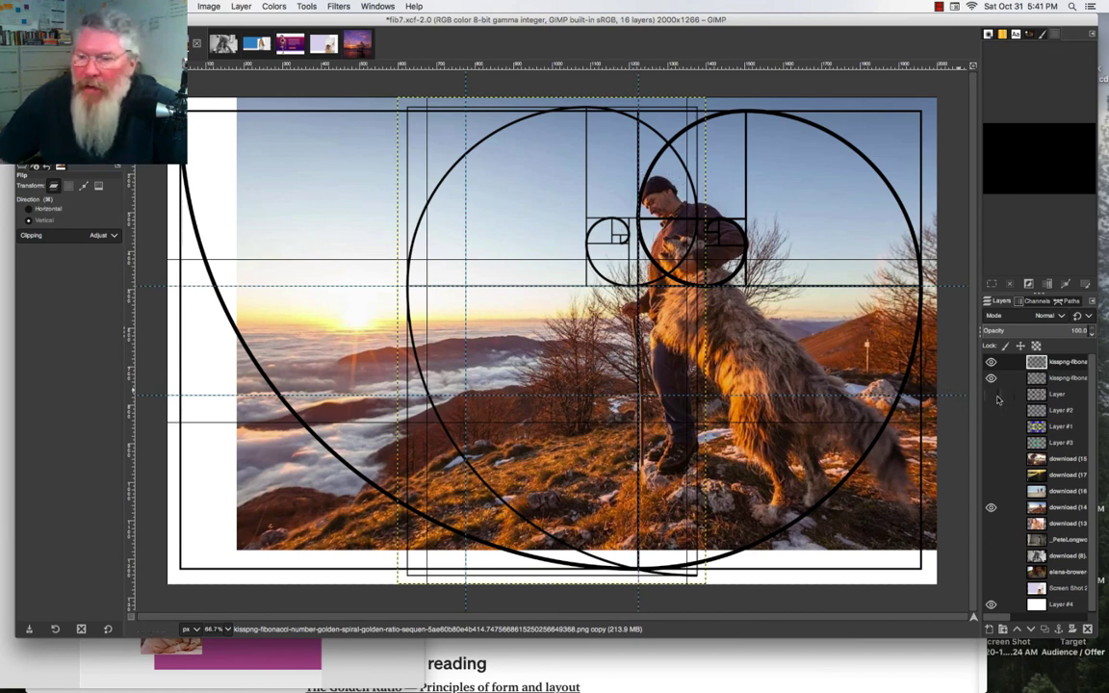
- Check the man and dog against the red dots, the blue lines and the colored blocks of Layer #1 and Layer #3, leaving these overlays hidden
click(991, 393)
click(991, 410)
click(990, 425)
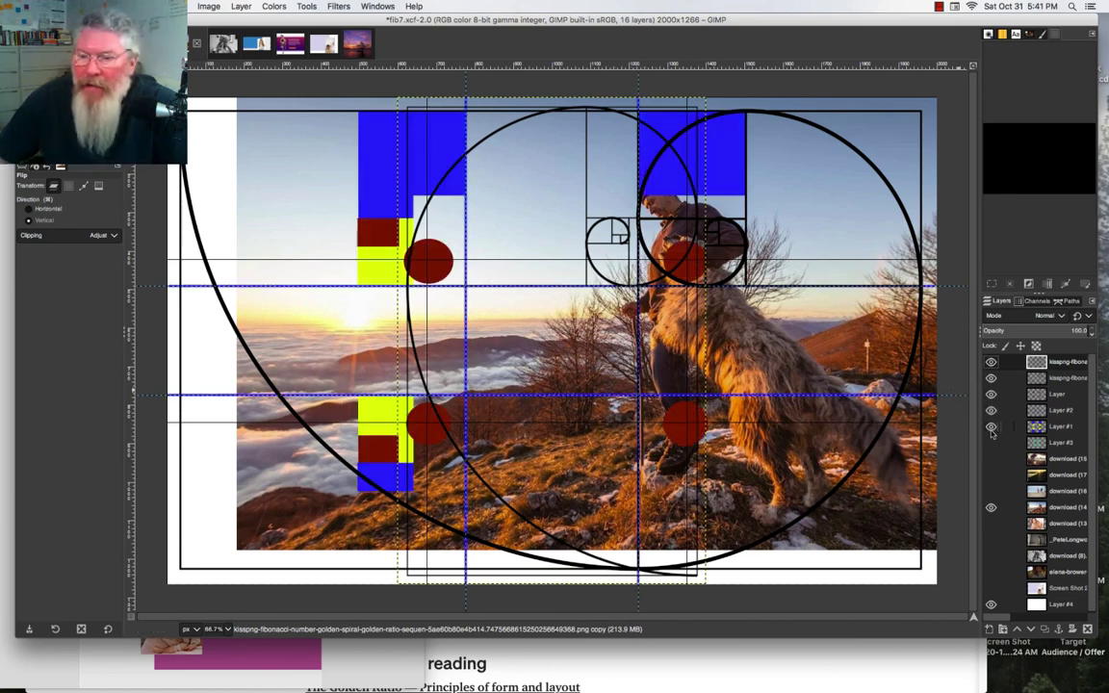
click(990, 442)
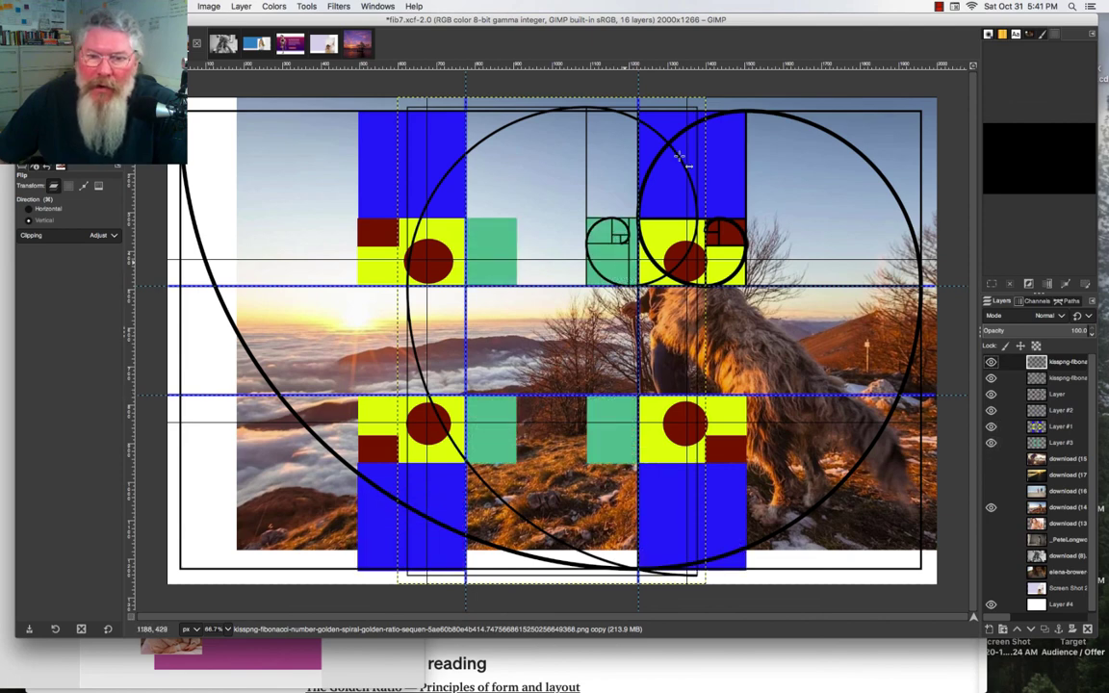
click(990, 427)
click(991, 441)
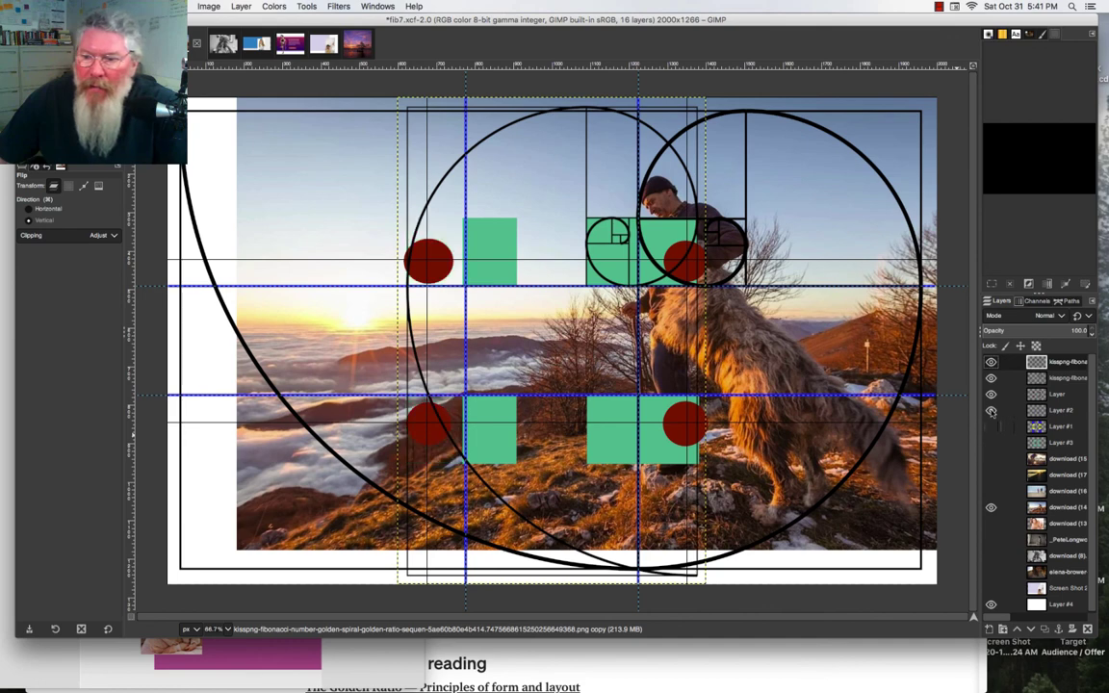
click(991, 410)
click(990, 394)
- Swap the download (14) photo for the beach runners in download (16) and hide both Fibonacci spiral layers
click(990, 491)
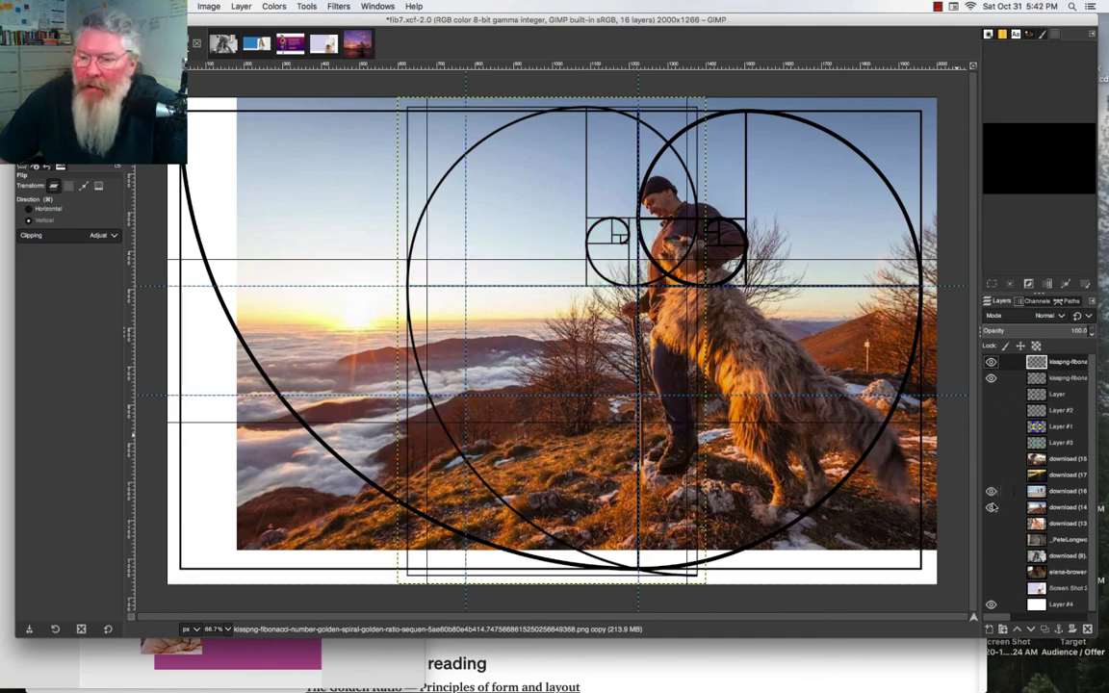
click(991, 507)
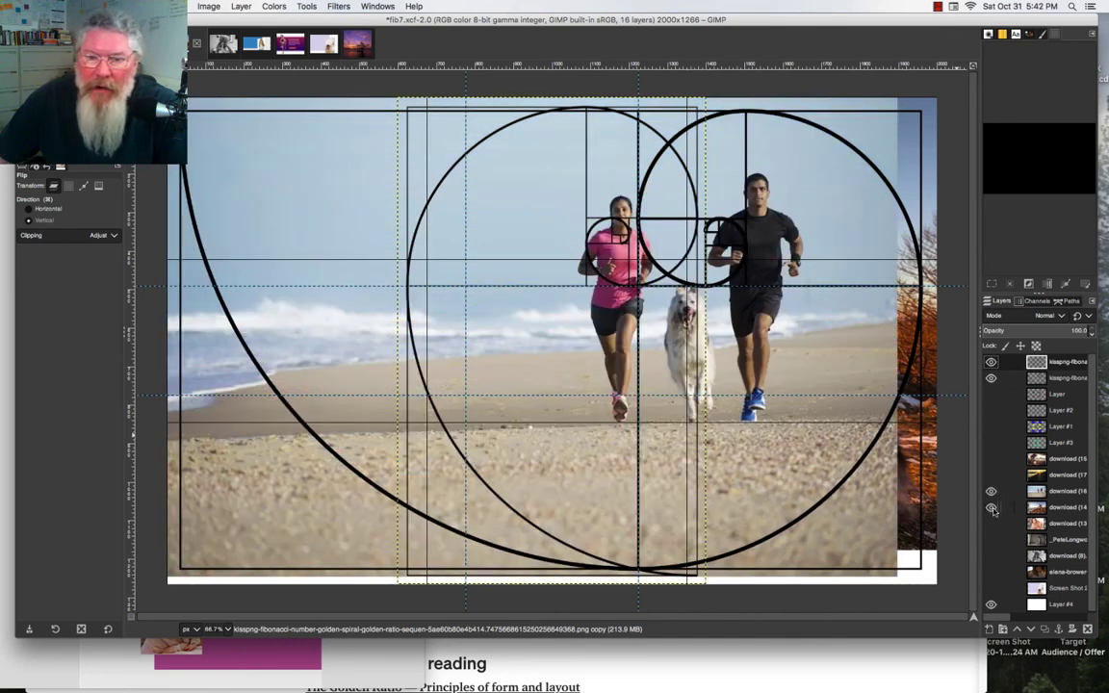
click(991, 378)
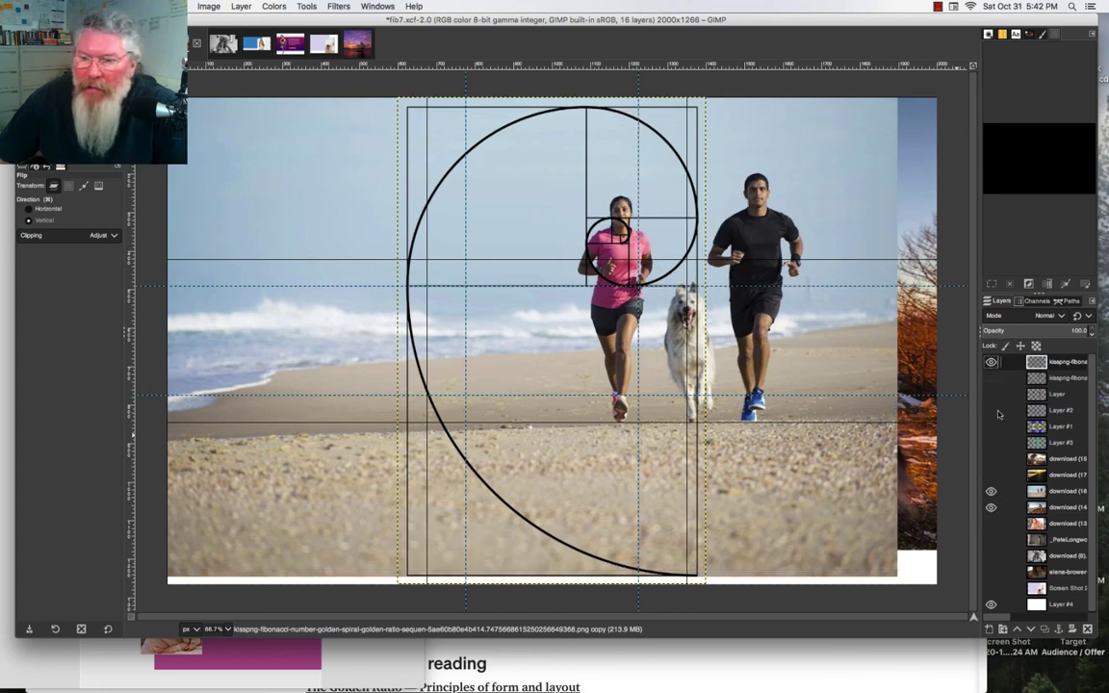
click(990, 362)
click(991, 507)
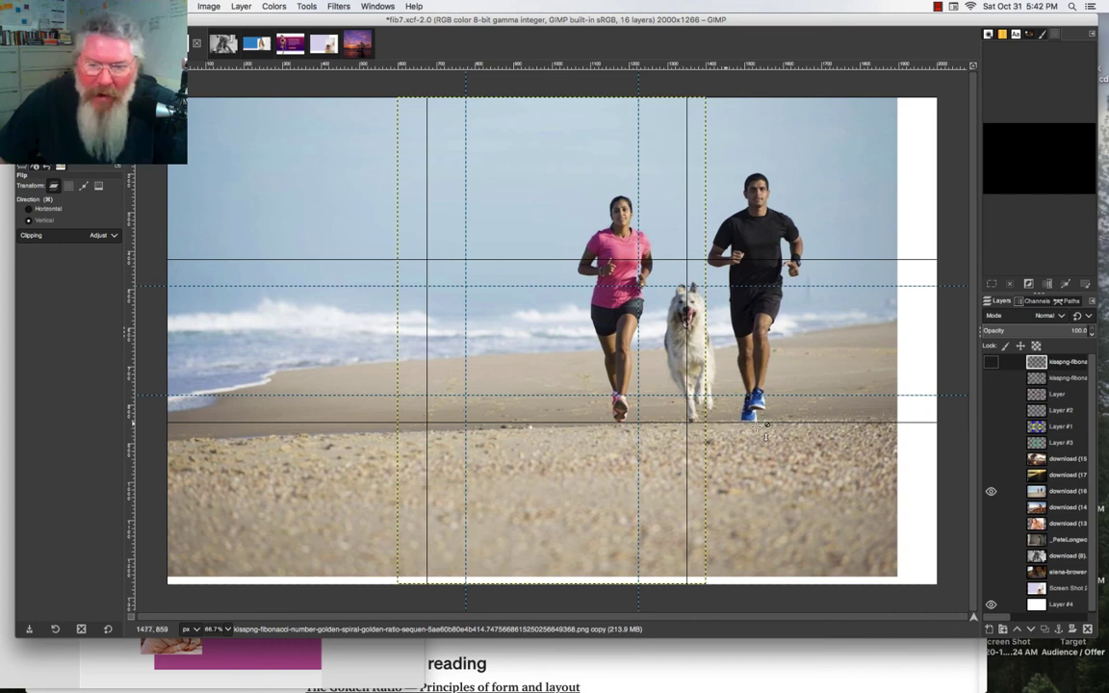
- Show both spirals, the red dots, the blue lines, Layer #1 and Layer #3 to examine the runners' and dog's placement
click(992, 363)
click(992, 378)
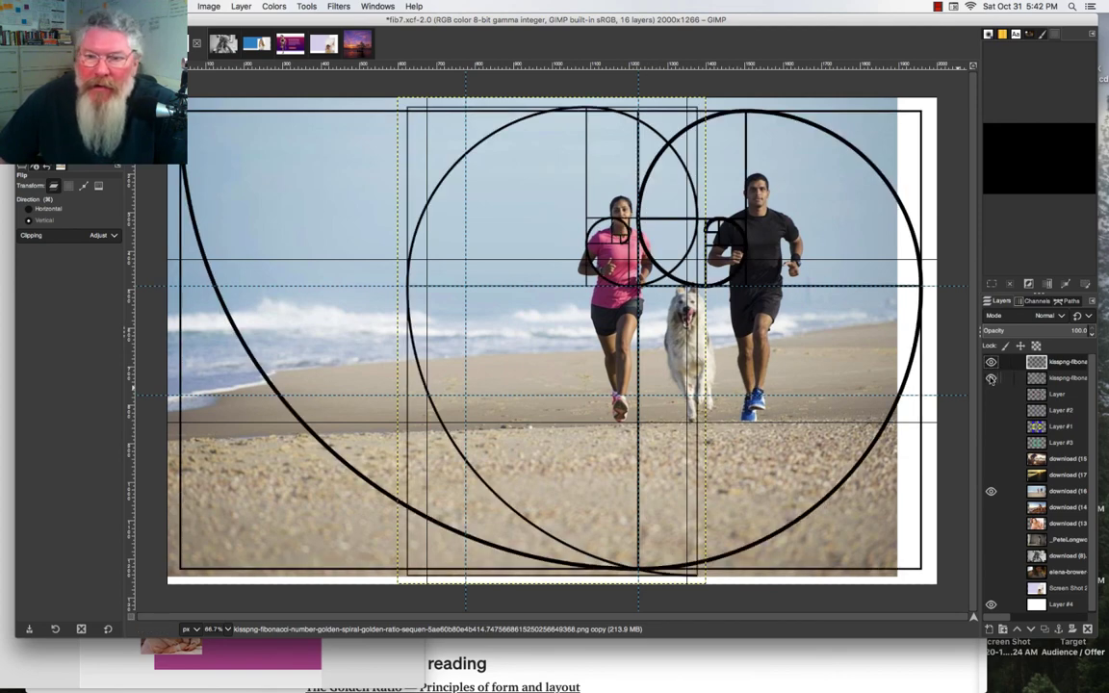
click(992, 395)
click(991, 410)
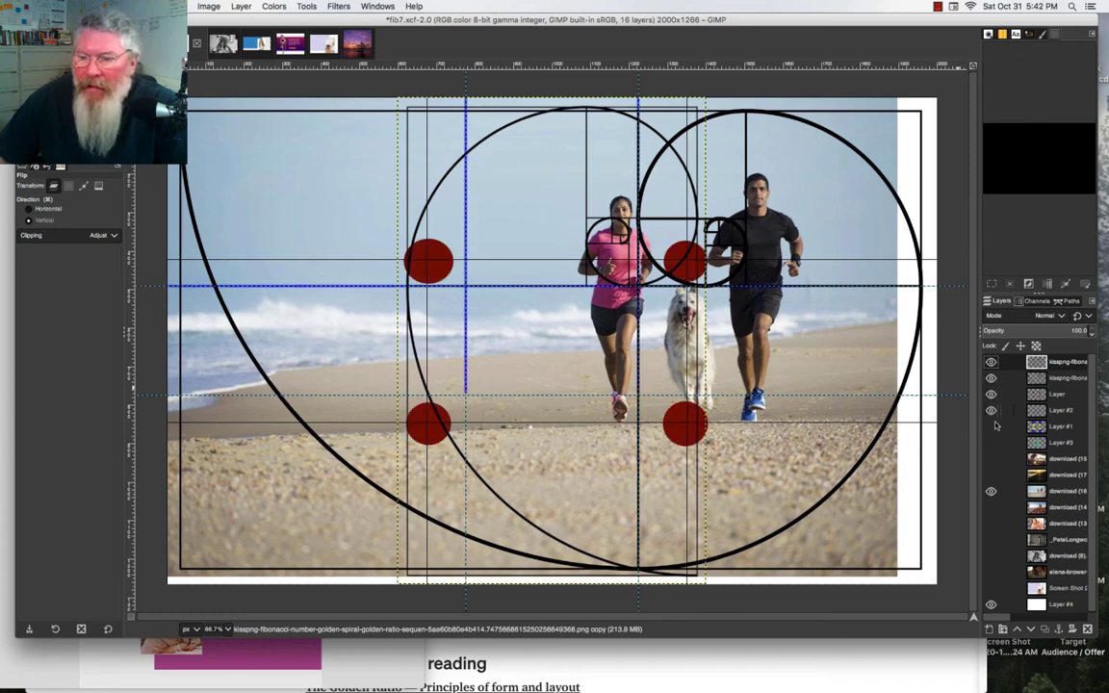
click(992, 426)
click(991, 443)
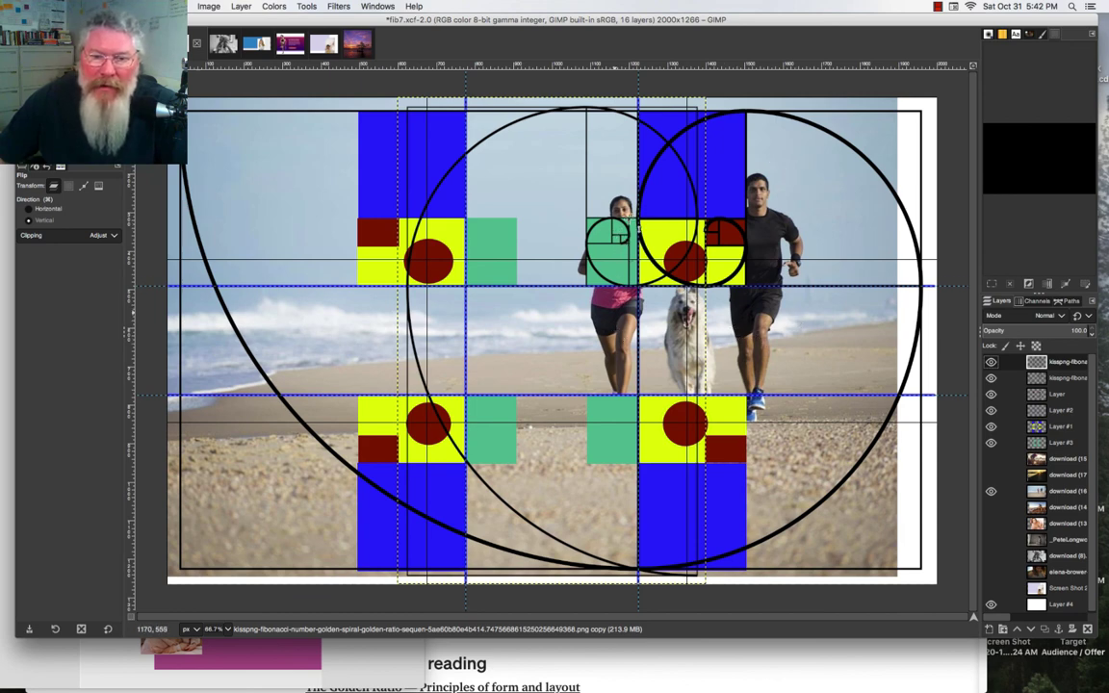
- Hide the colored blocks, red dots, blue lines and both Fibonacci spirals over the beach runners photo
click(991, 443)
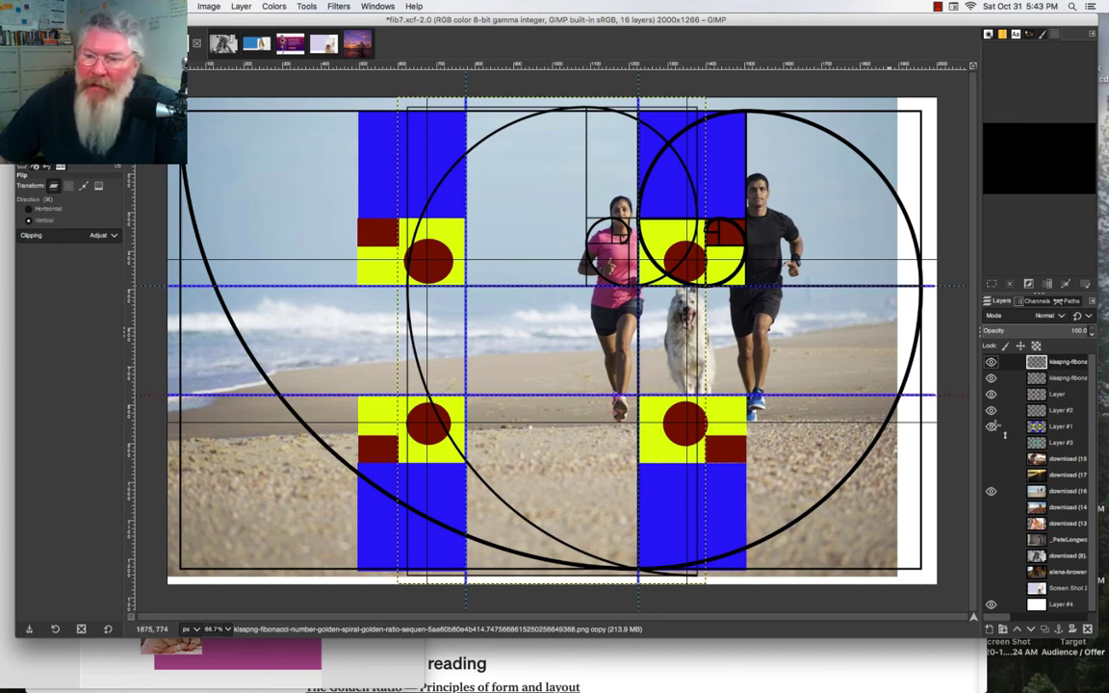
click(991, 427)
click(991, 394)
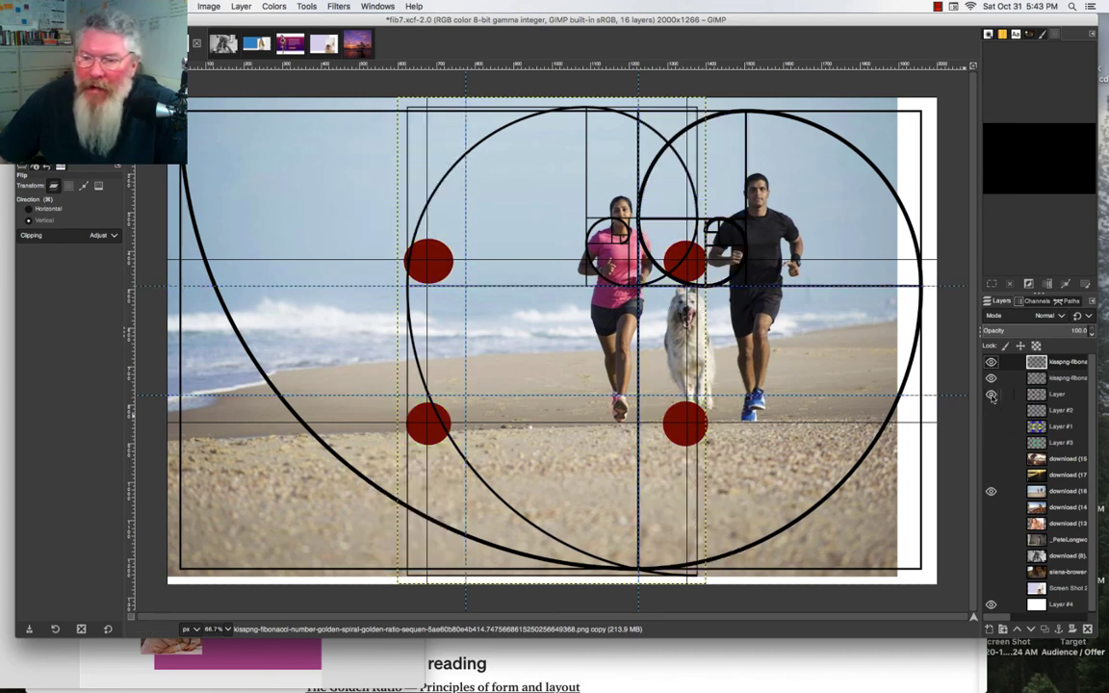
click(990, 410)
click(990, 378)
click(990, 363)
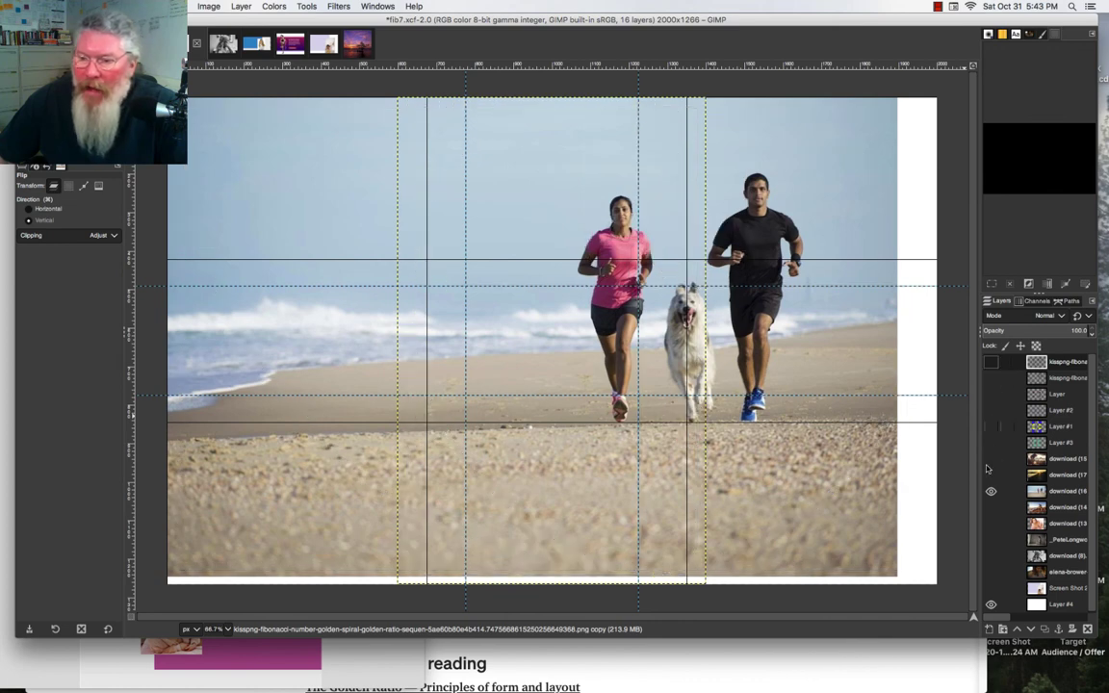
- Swap the runners for the download (17) sunset photo and check its walker and dog against Layer #1's colored blocks, leaving the blocks hidden
click(990, 475)
click(991, 491)
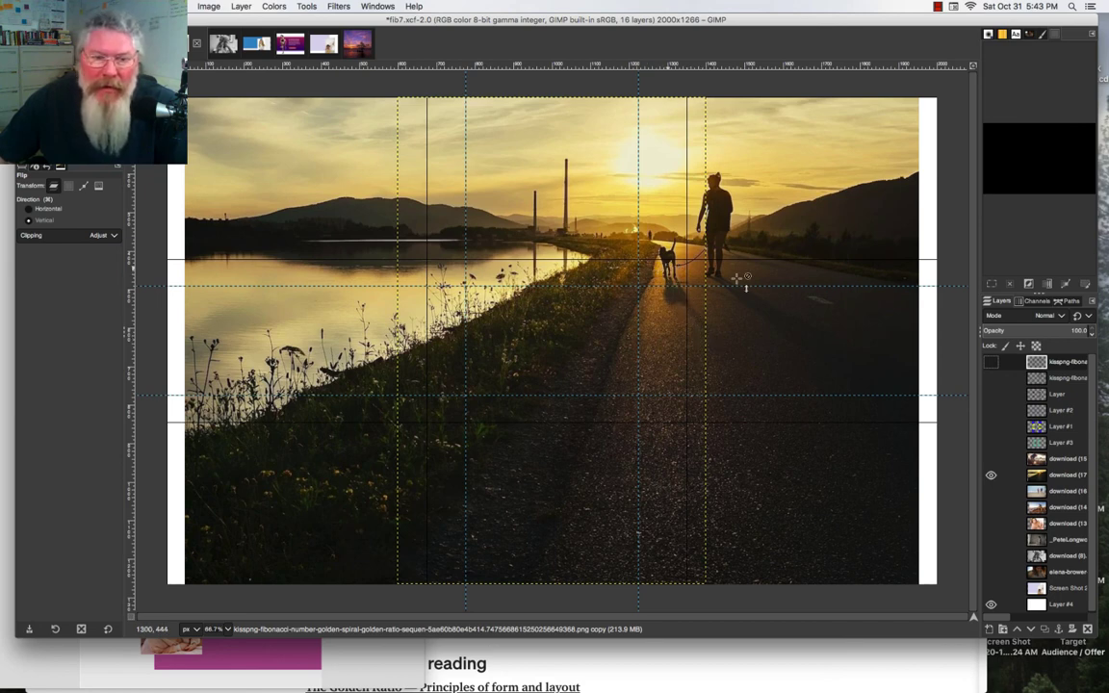
click(1063, 475)
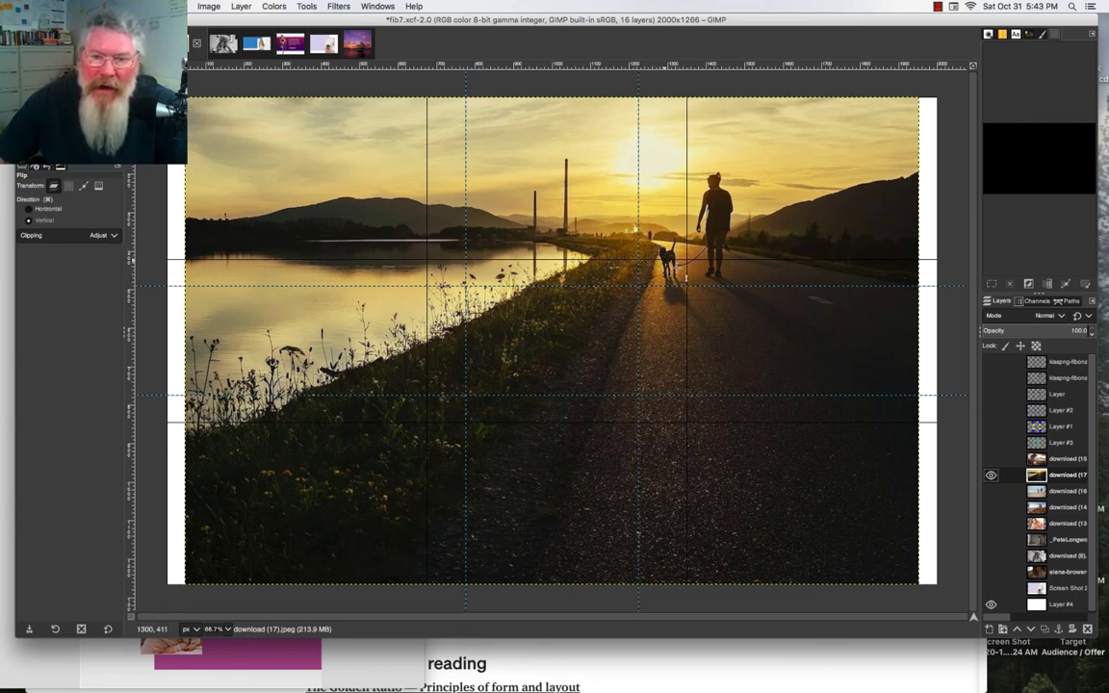
click(991, 427)
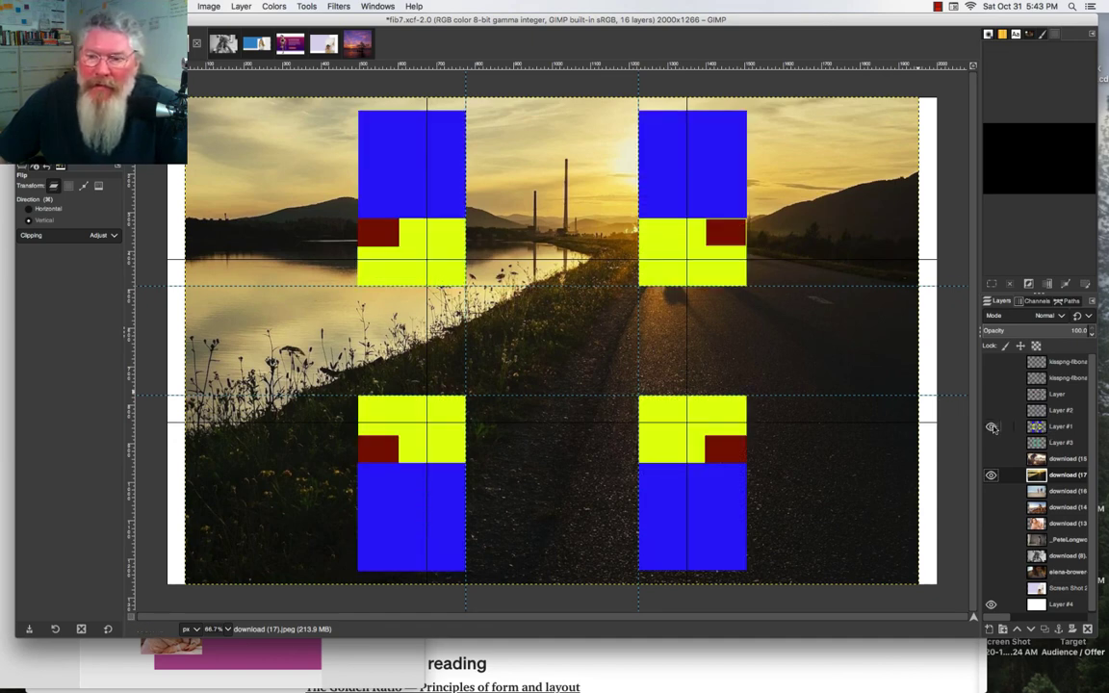
click(991, 428)
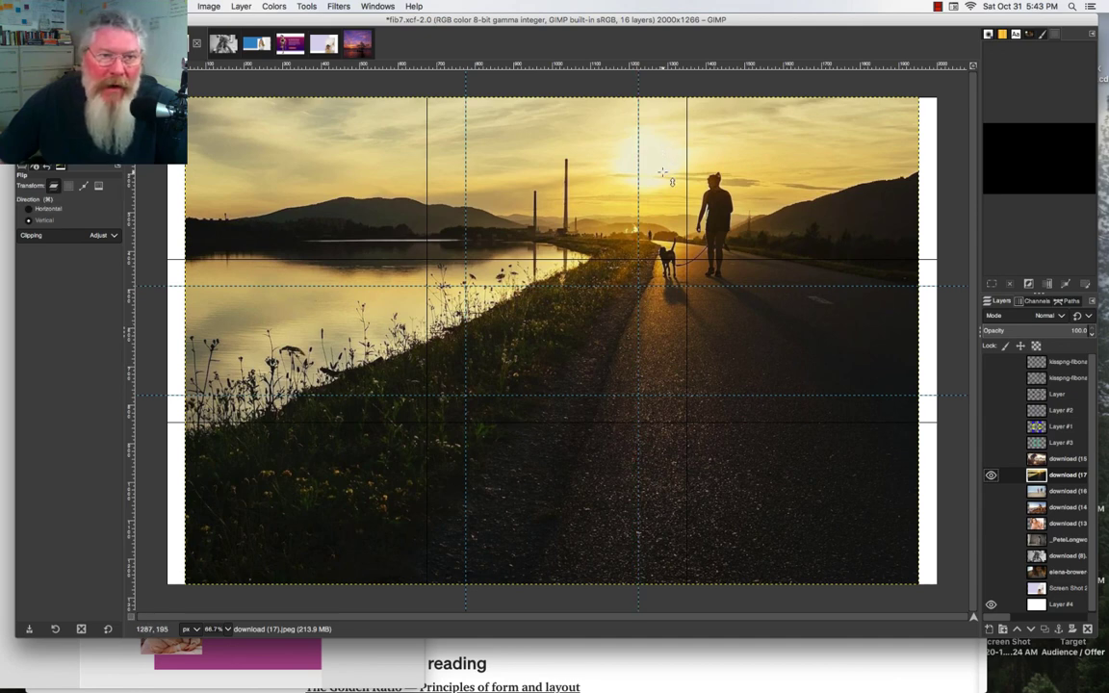
- Swap the download (17) photo for the Screen Shot layer with the woman eating pizza and show both Fibonacci spirals over it
click(938, 6)
key(Escape)
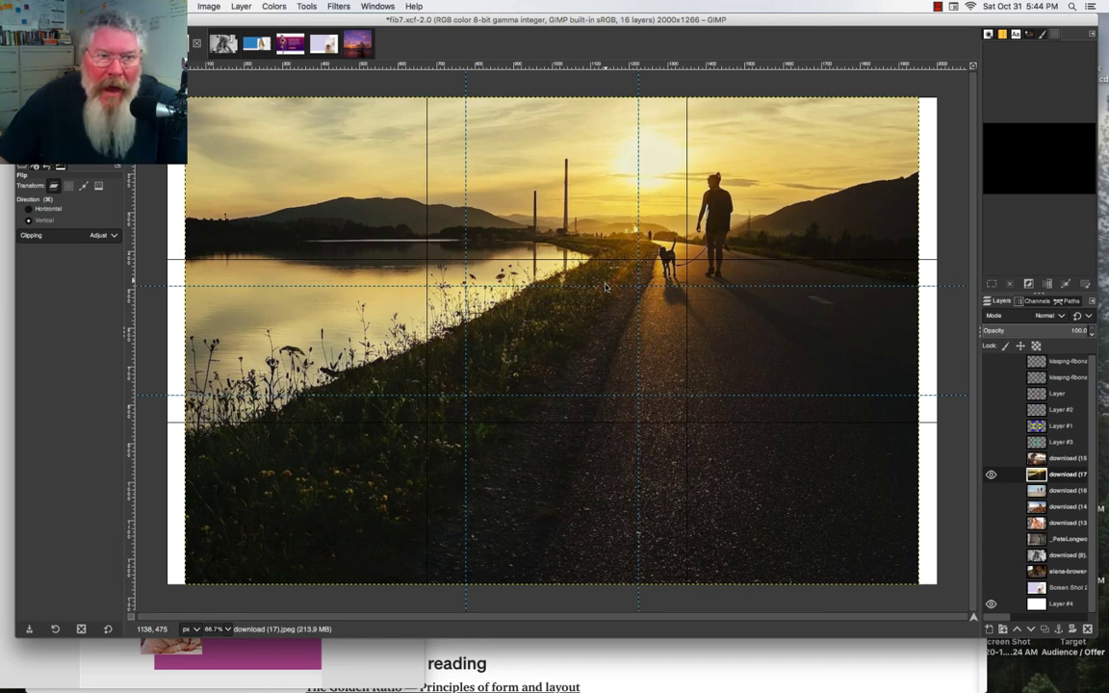
click(992, 588)
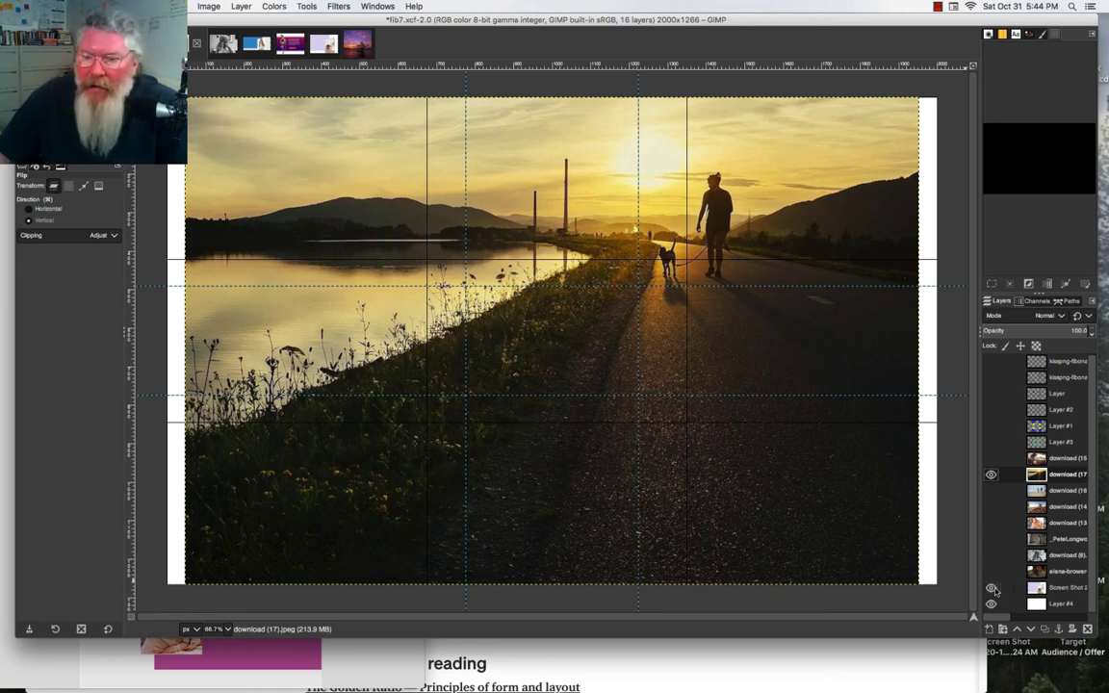
click(991, 476)
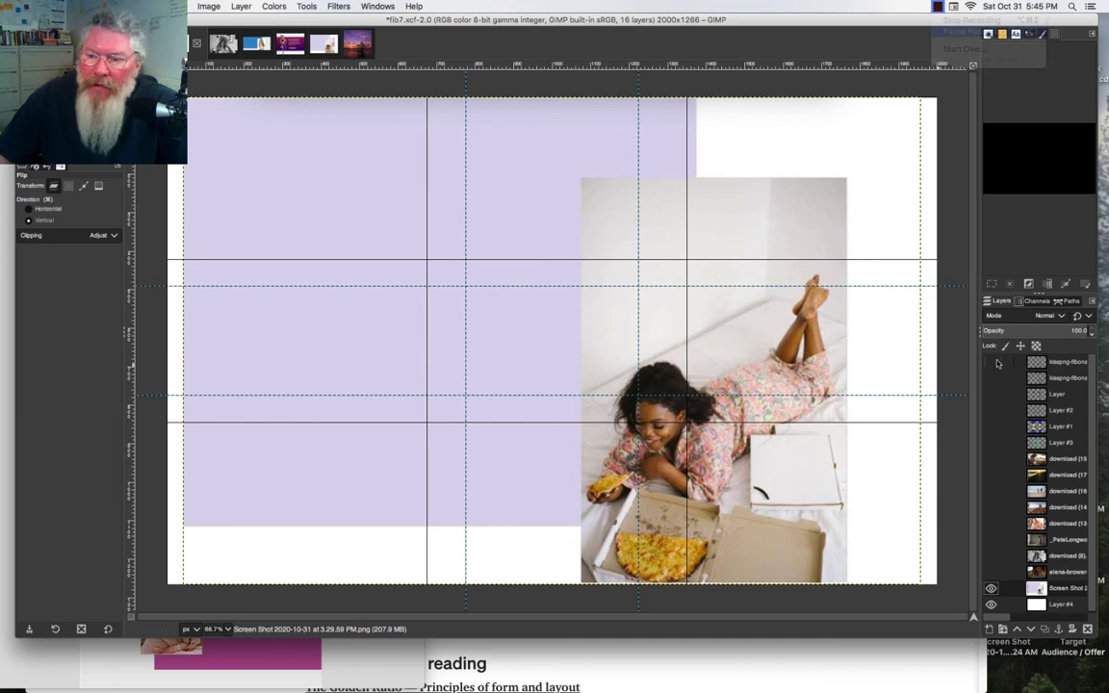
click(992, 363)
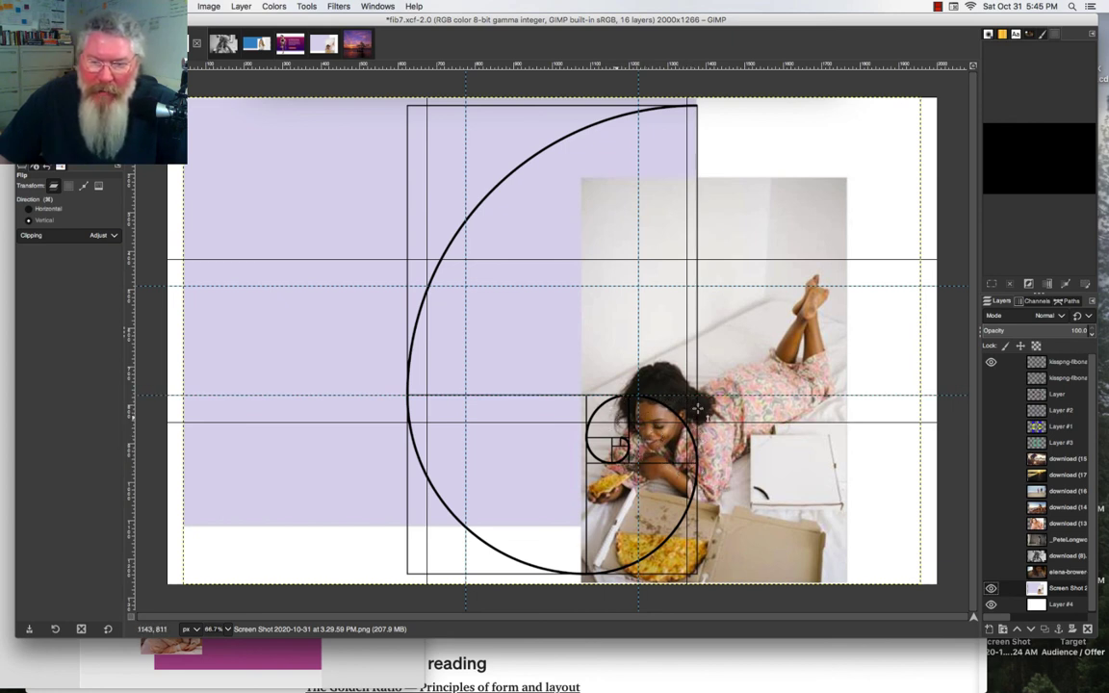
click(991, 379)
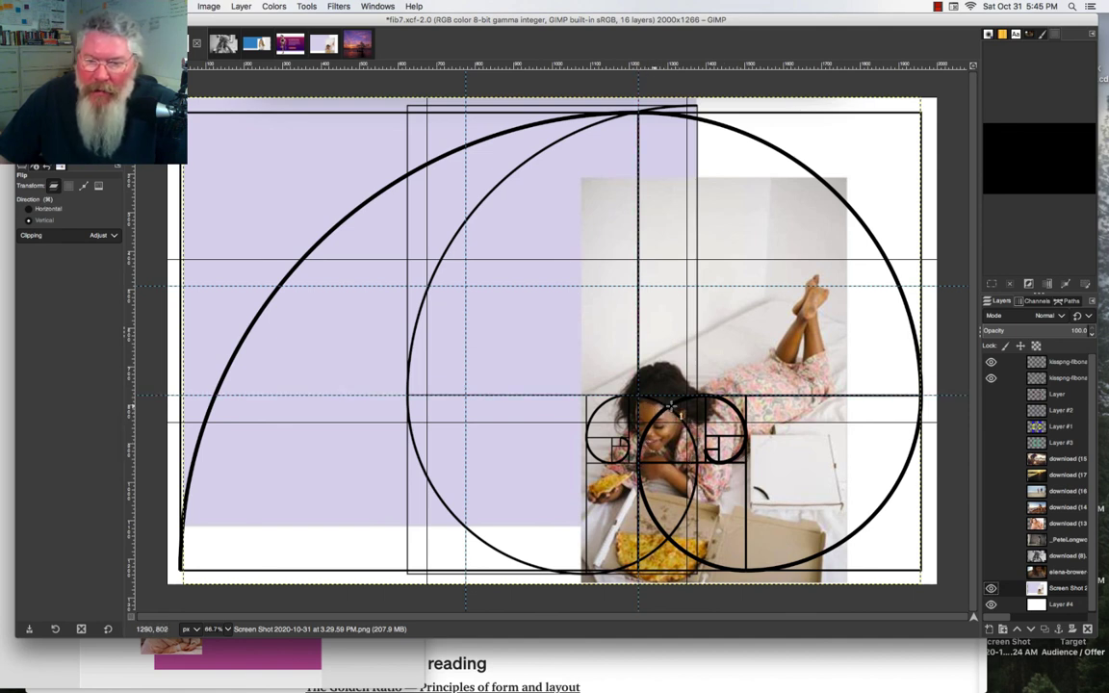
- Check the pizza woman's position against the red dots and Layer #2's blue lines, leaving both layers hidden
click(992, 395)
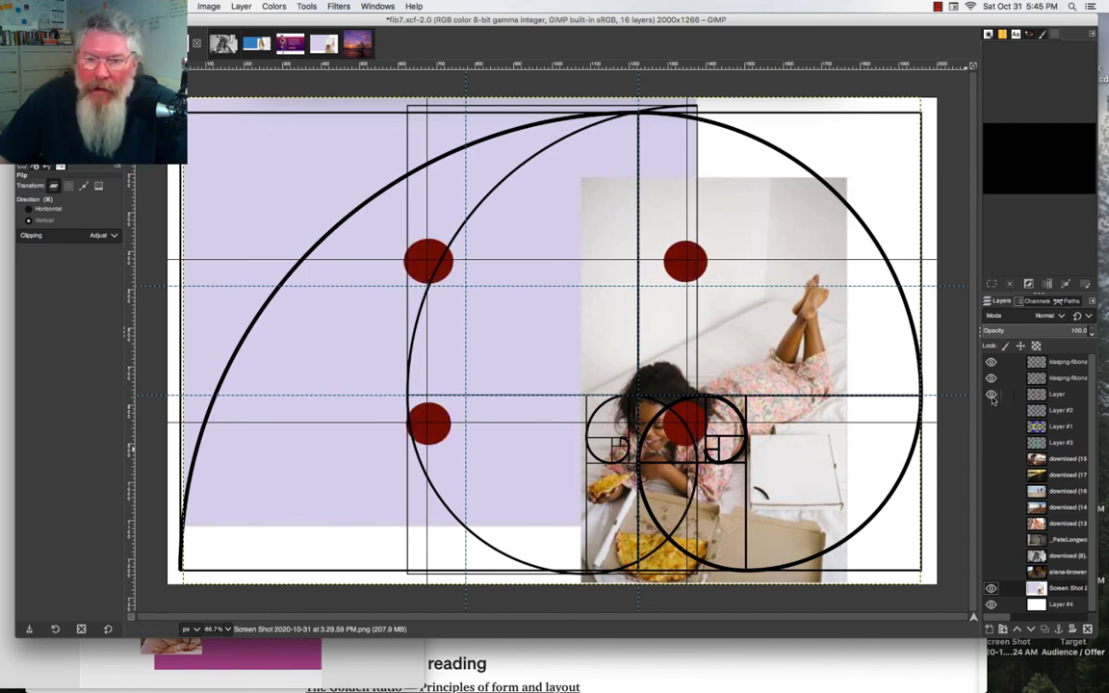
click(992, 411)
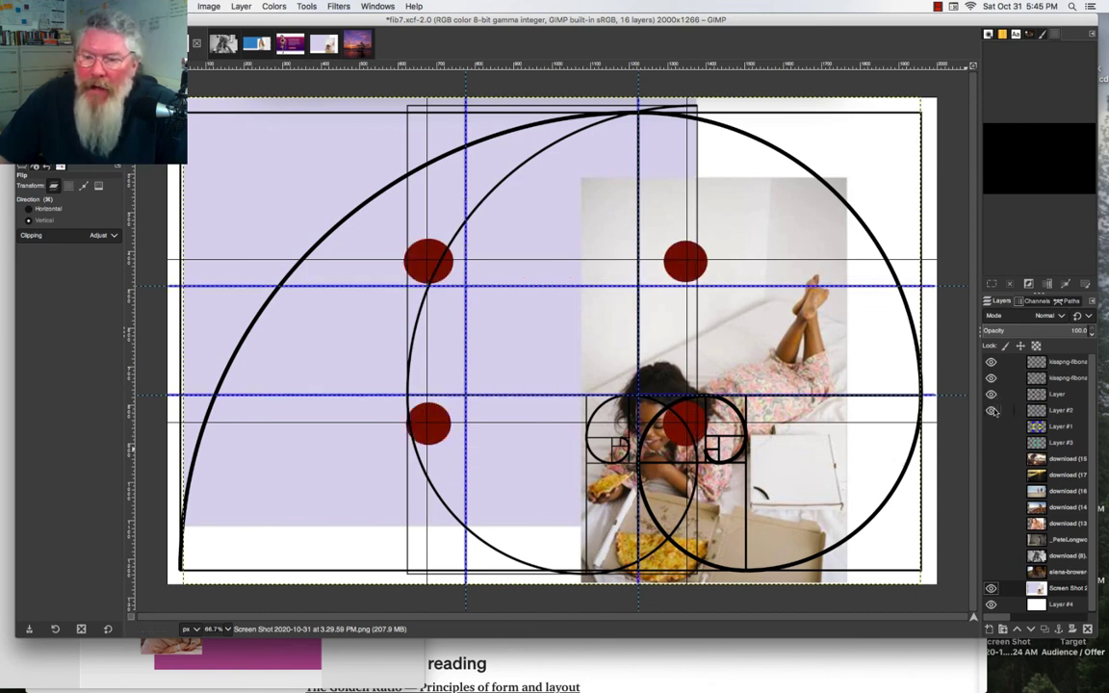
click(991, 411)
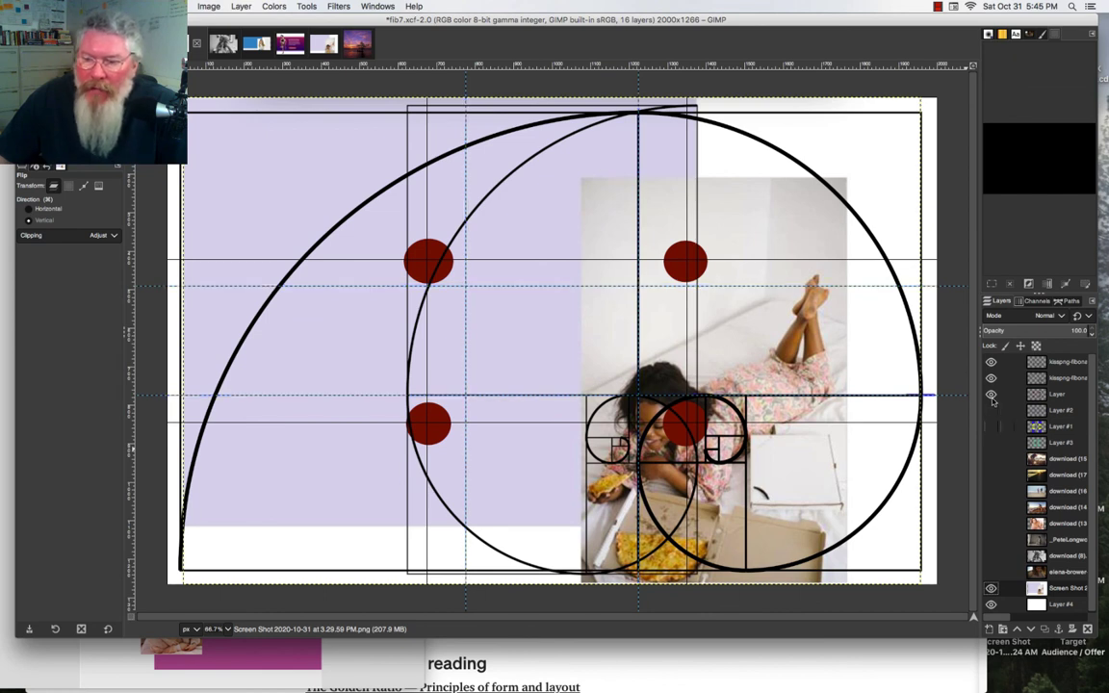
click(991, 394)
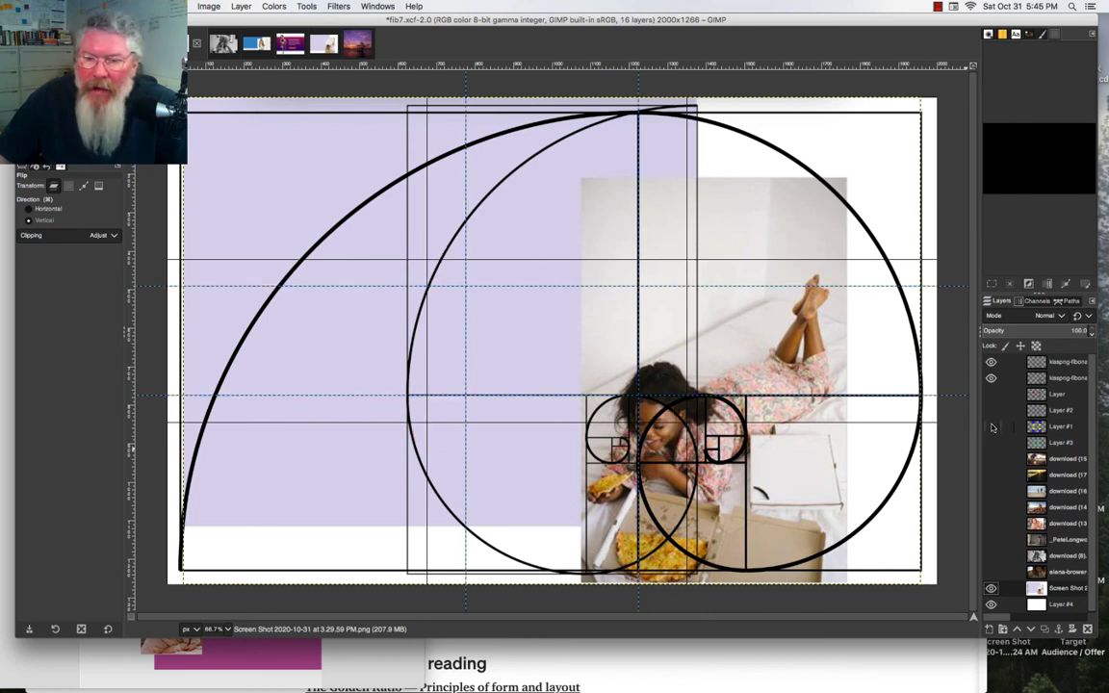
- Show Layer #1's colored blocks over the pizza photo and compare the two spirals, leaving only the large one visible
click(991, 427)
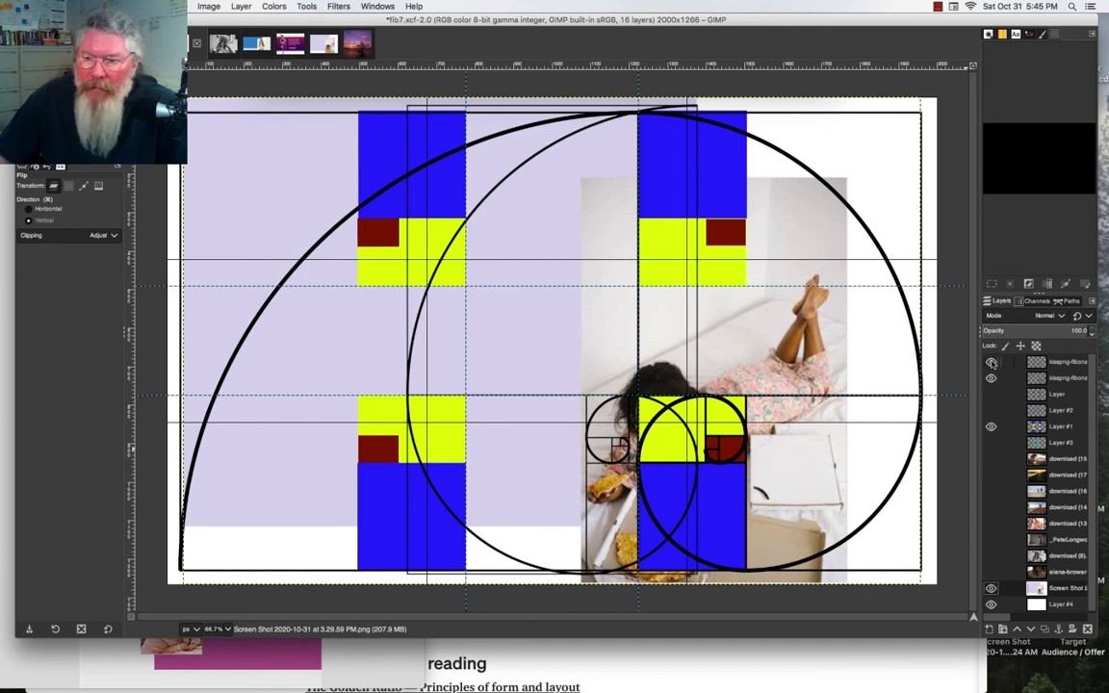
click(992, 362)
click(991, 362)
click(991, 378)
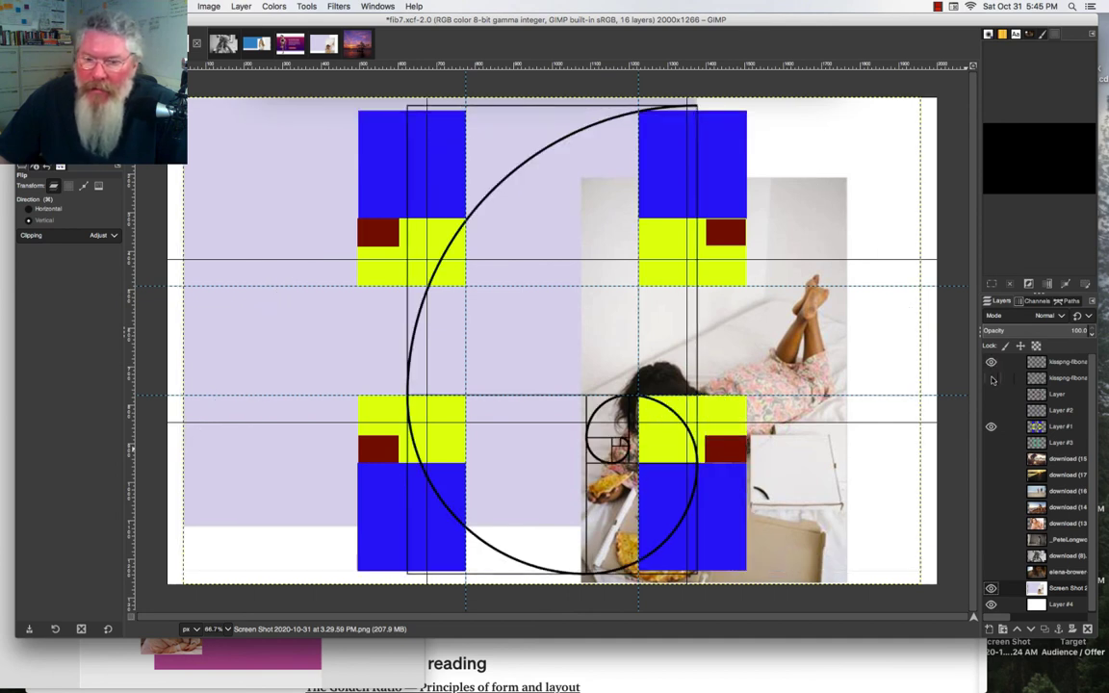
click(991, 378)
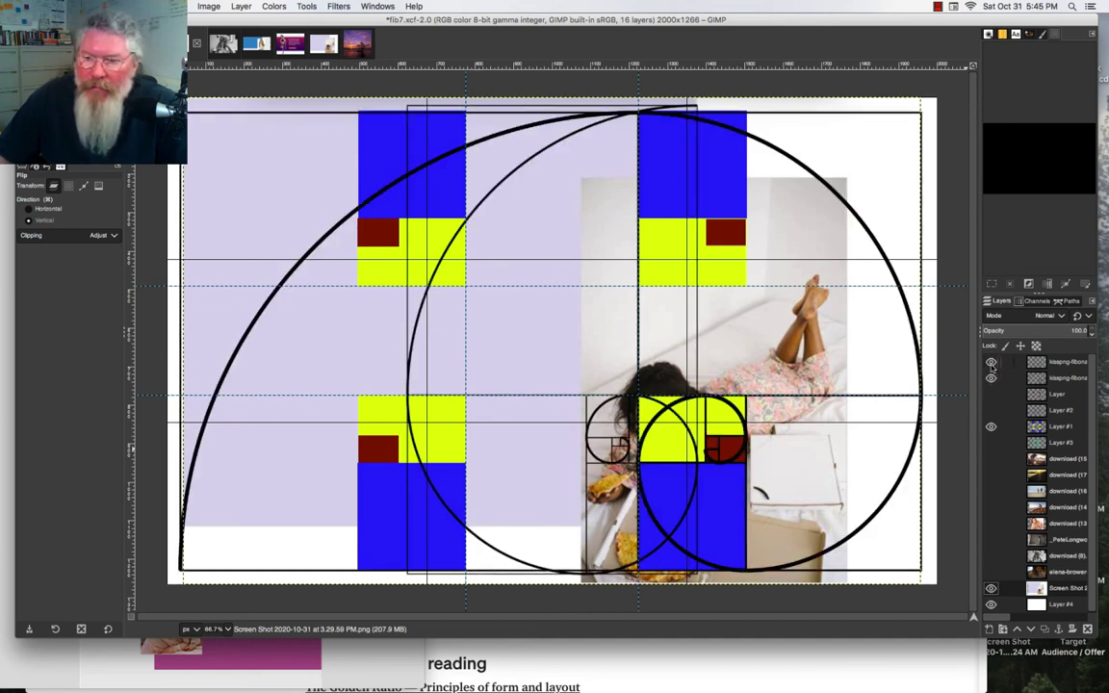
click(992, 363)
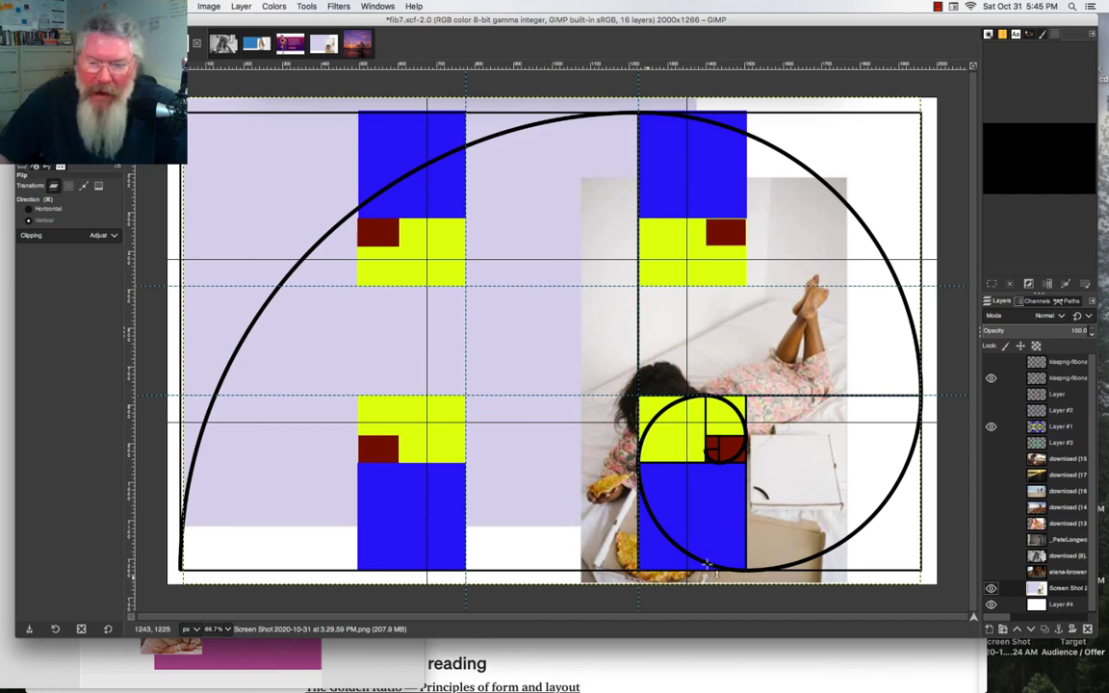
- Replace Layer #1's blocks and the large spiral with Layer #3's green blocks and the smaller spiral over the pizza photo, leaving all overlays hidden
click(992, 427)
click(991, 427)
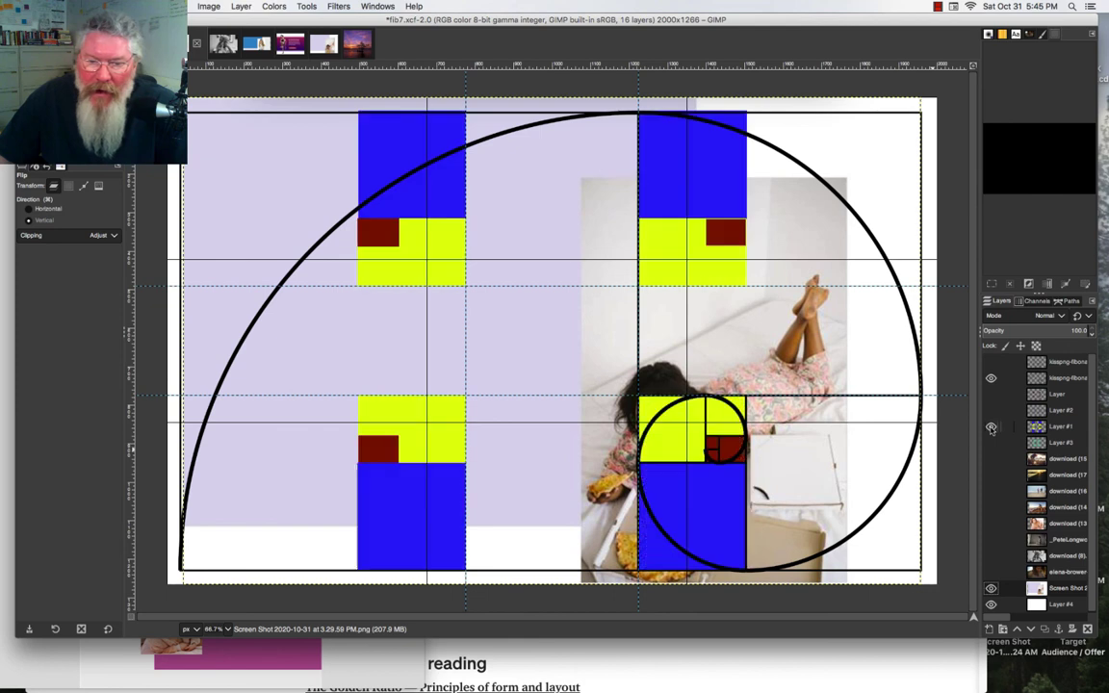
click(991, 427)
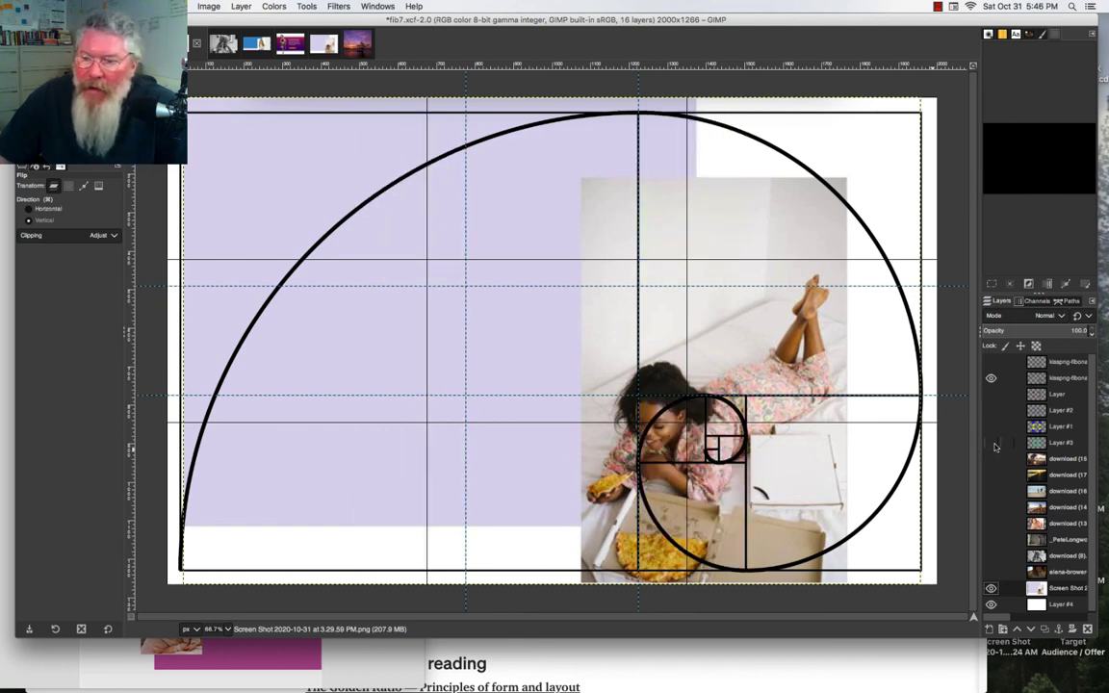
click(991, 443)
click(991, 377)
click(991, 362)
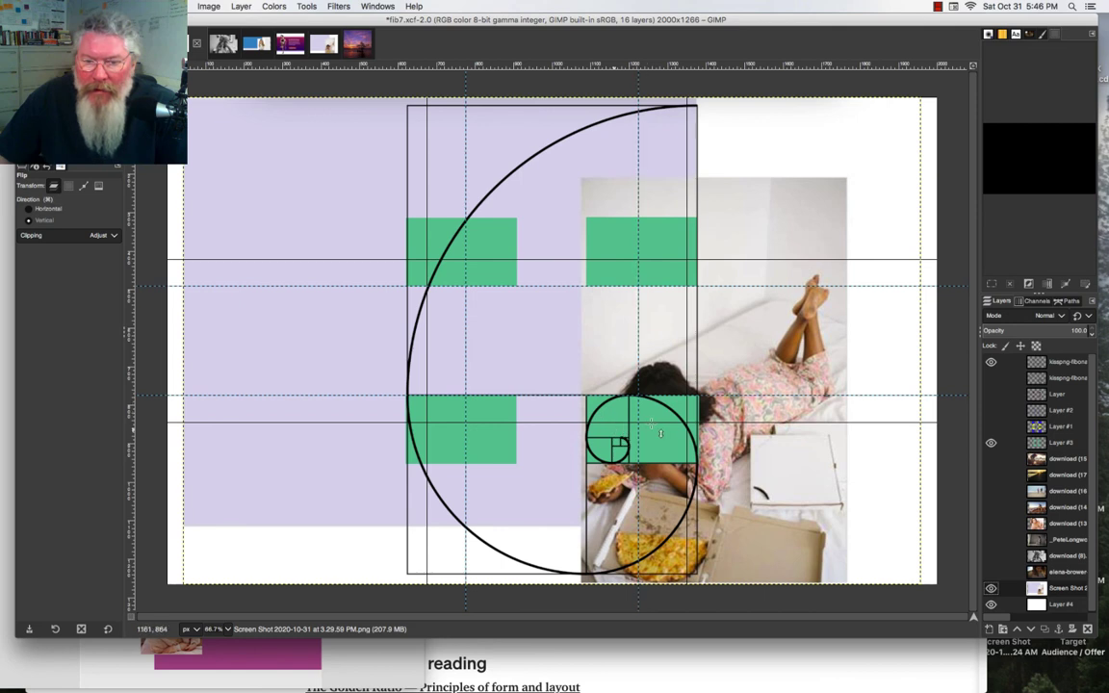
click(990, 444)
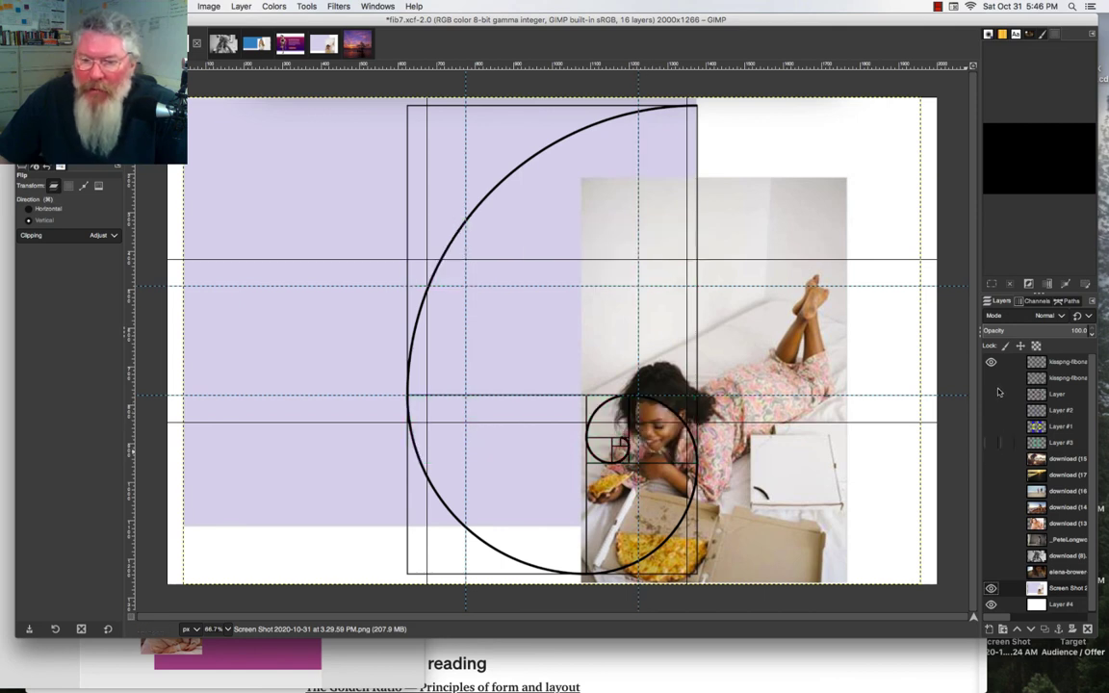
click(992, 363)
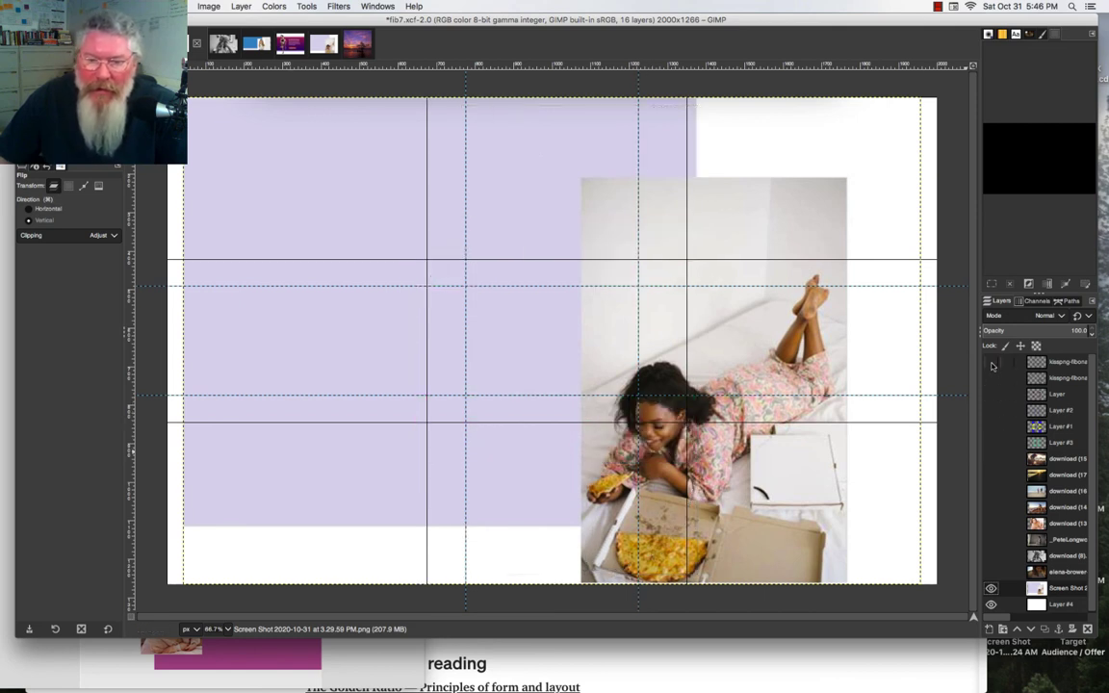
- Switch to the fib6 image and view download (8), download (9) and the next two photos one after another against the thirds grid
click(224, 42)
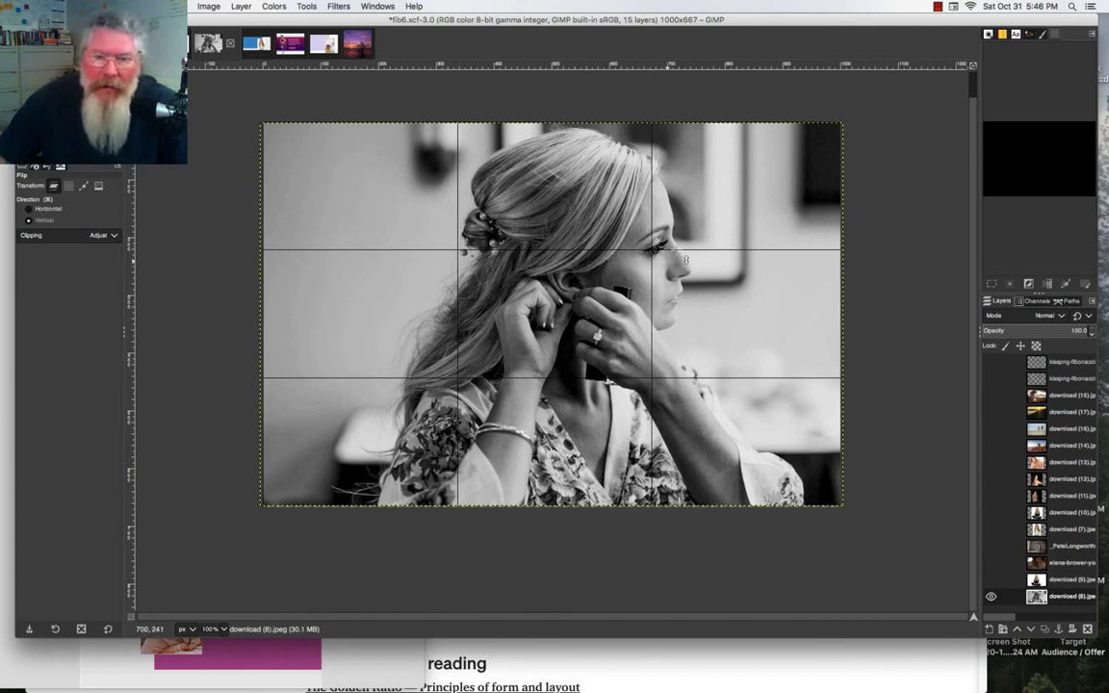
click(990, 596)
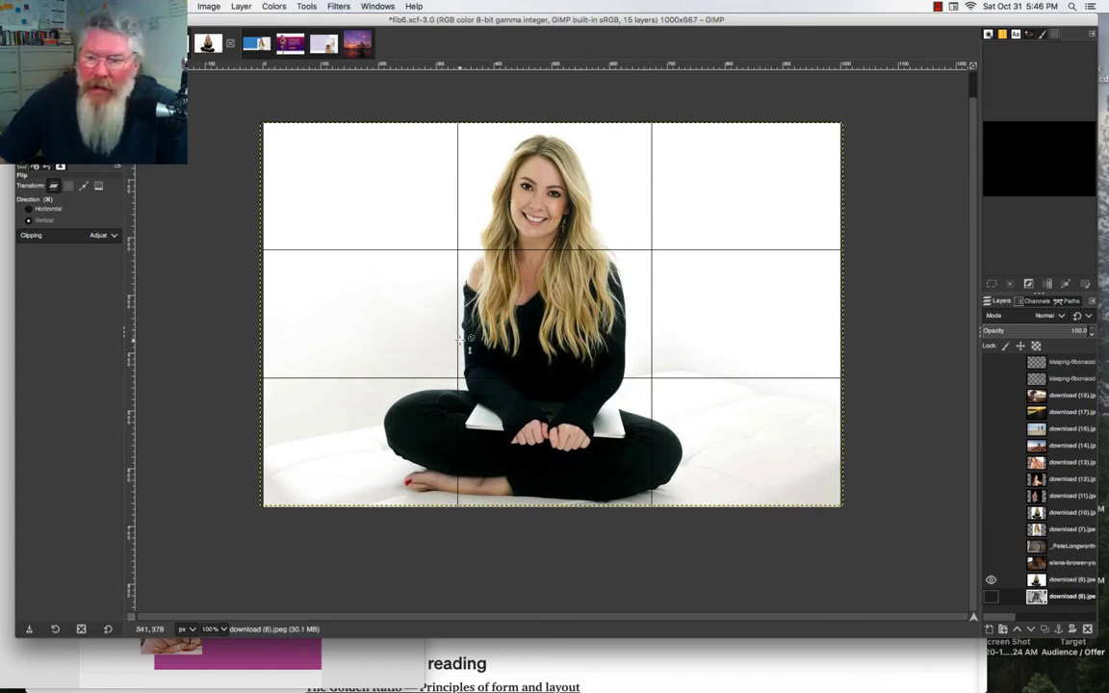
click(991, 564)
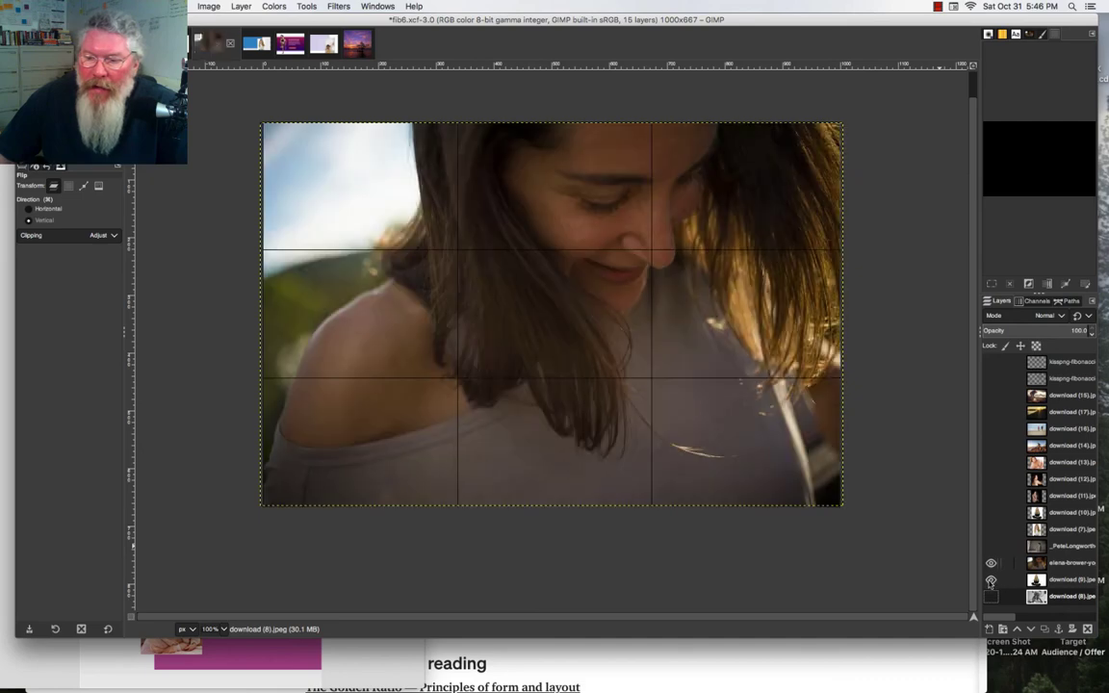
click(990, 580)
click(990, 562)
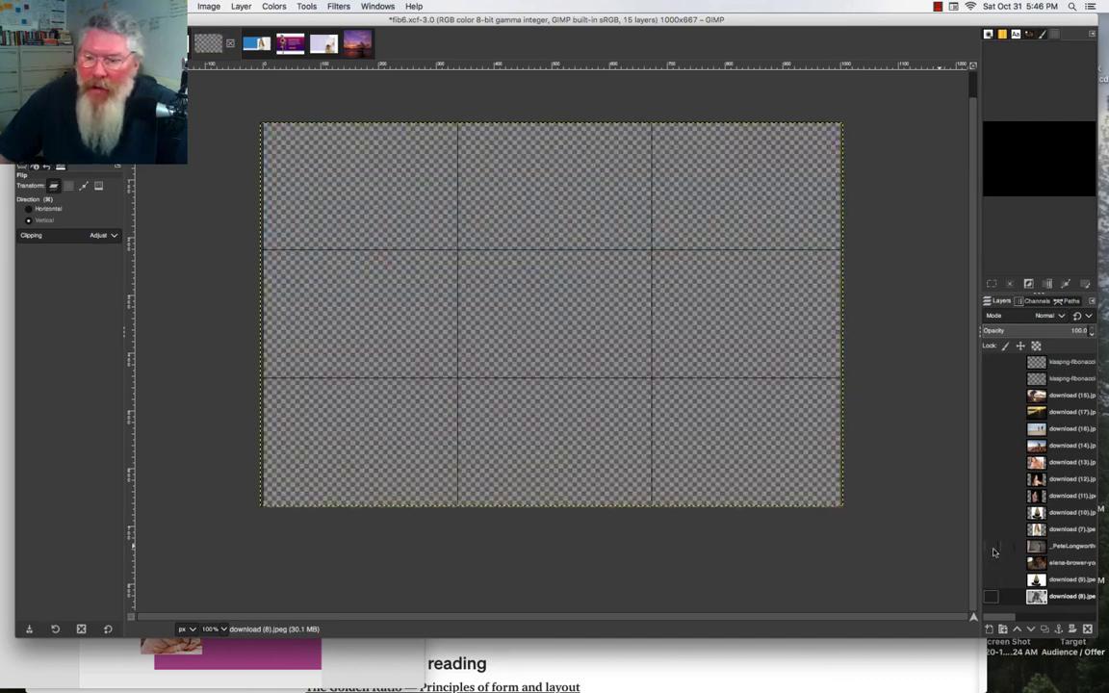
click(992, 547)
click(991, 548)
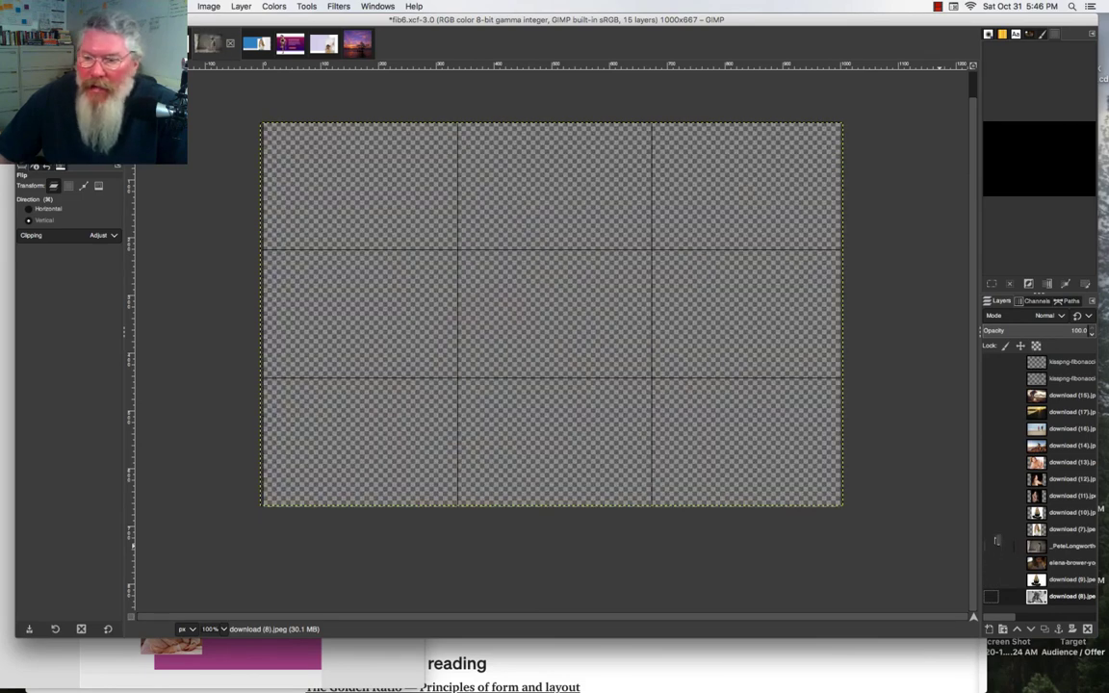
- Check the download (7) and download (10) portraits against the thirds grid and compare them with their placement in AllPics.png
click(991, 531)
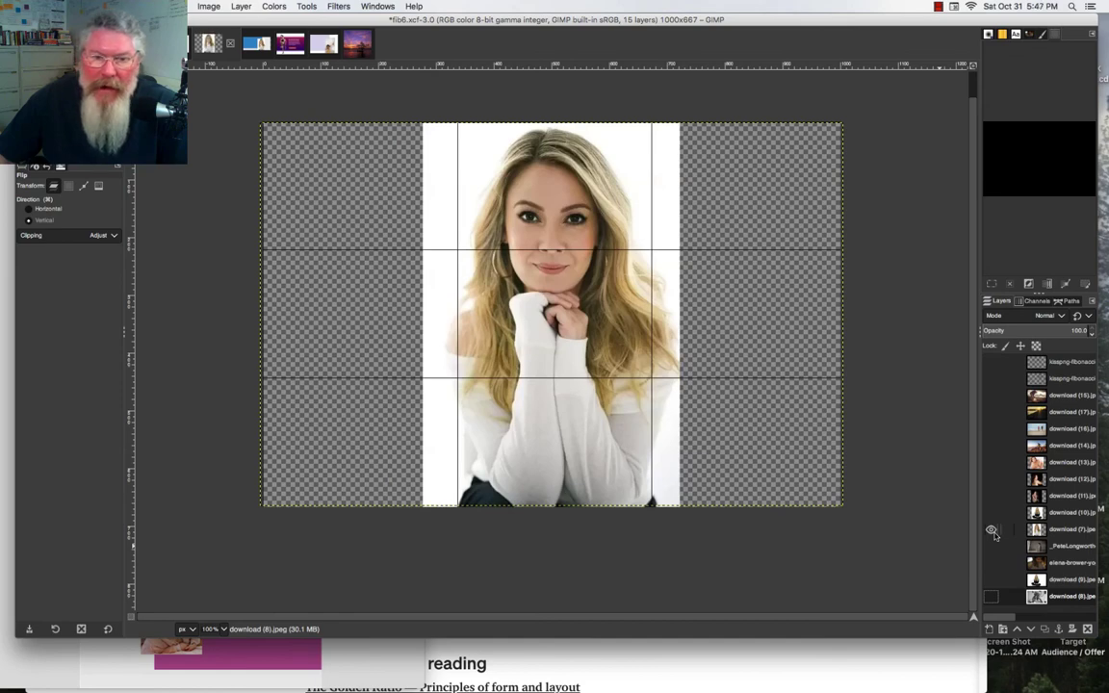
click(992, 531)
click(991, 514)
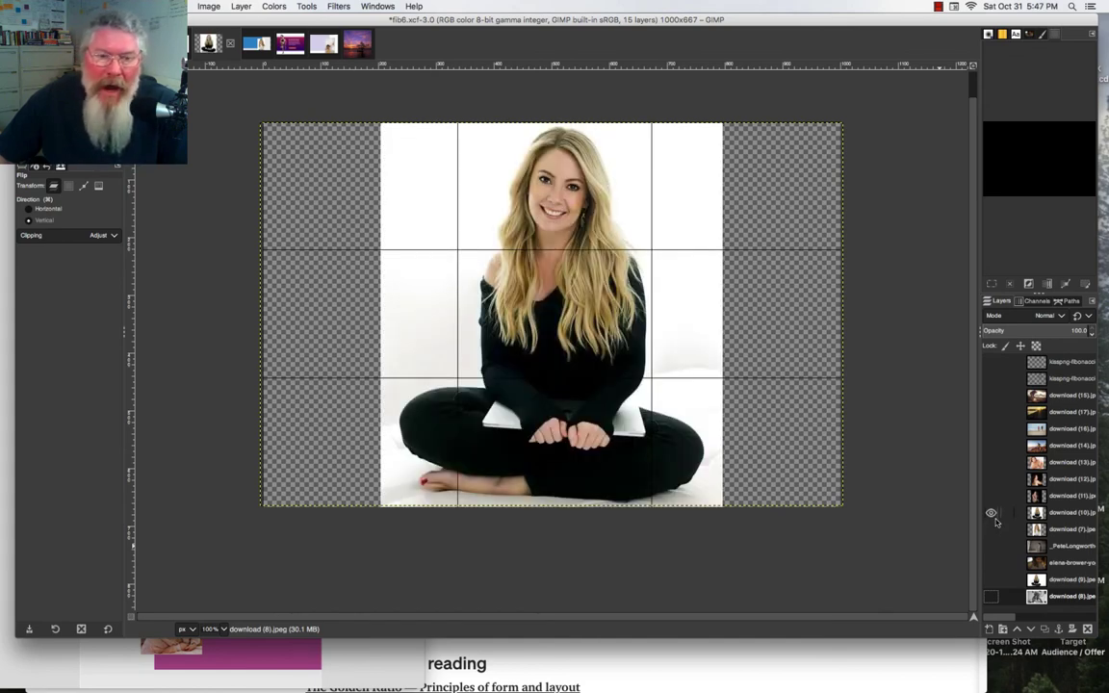
click(390, 652)
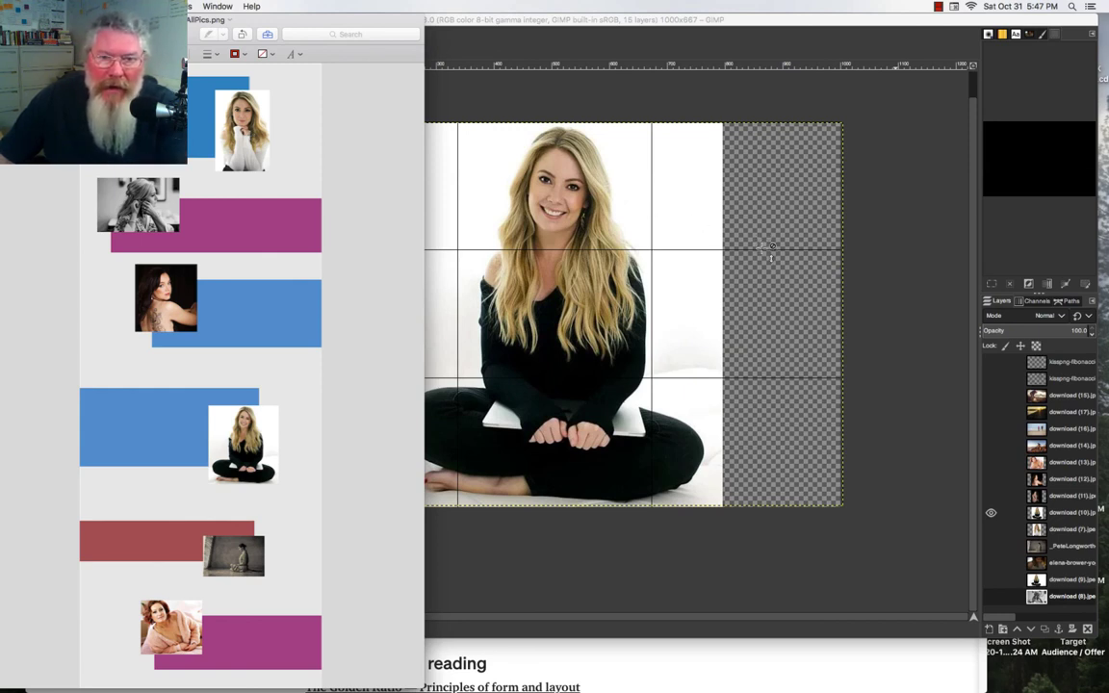
click(912, 277)
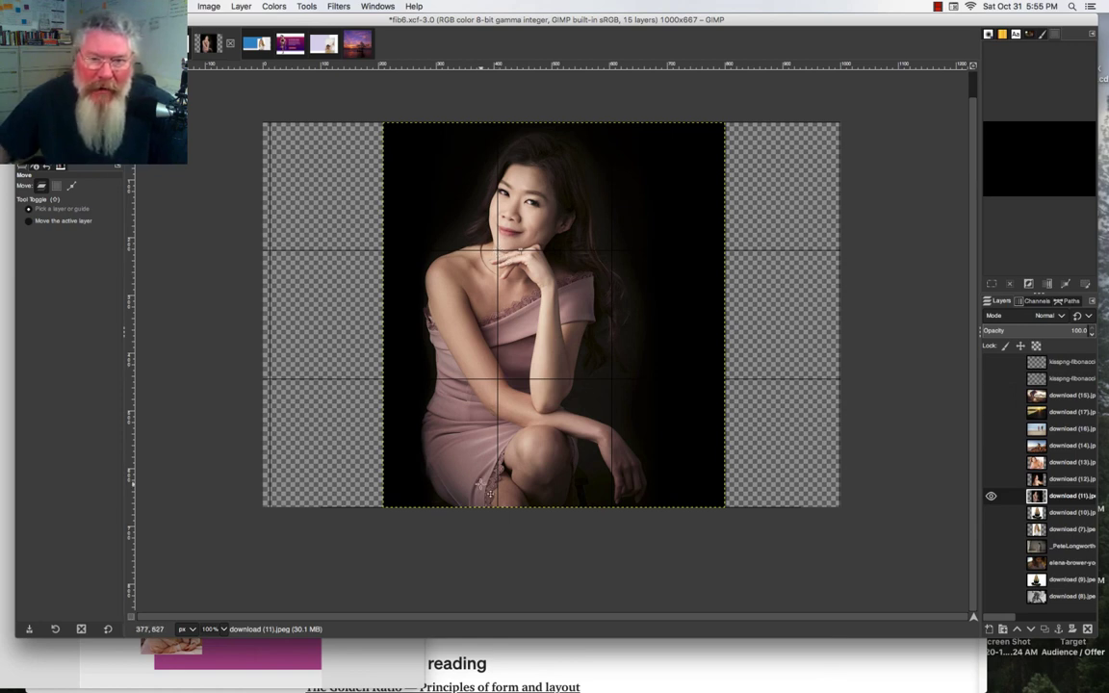
click(938, 6)
click(963, 30)
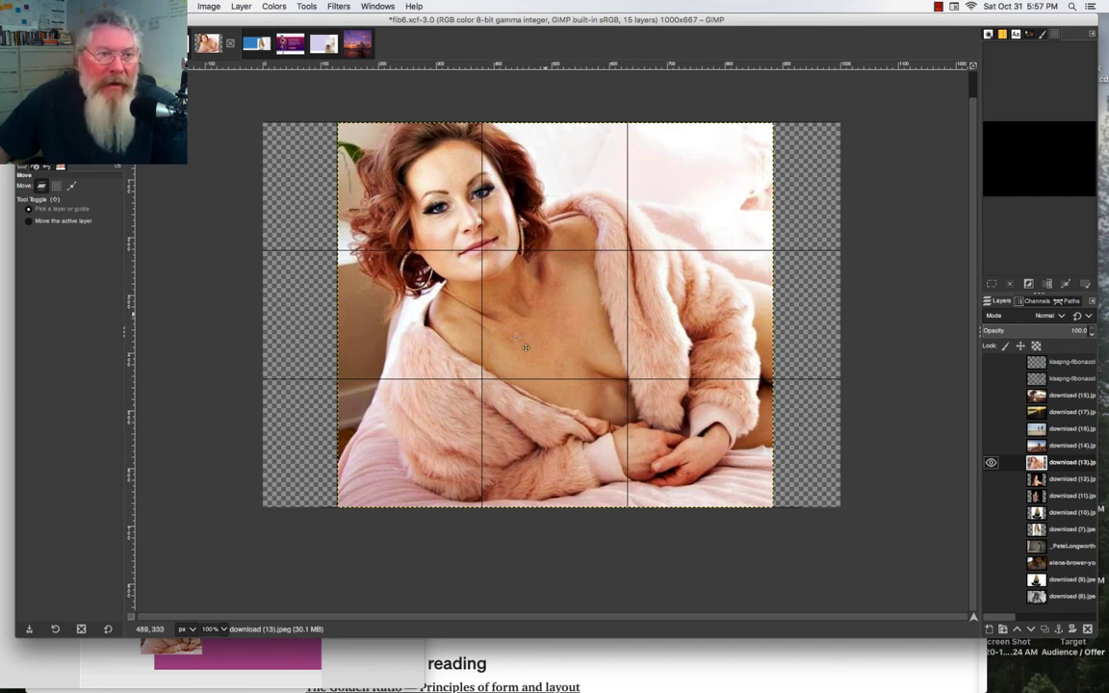
click(938, 6)
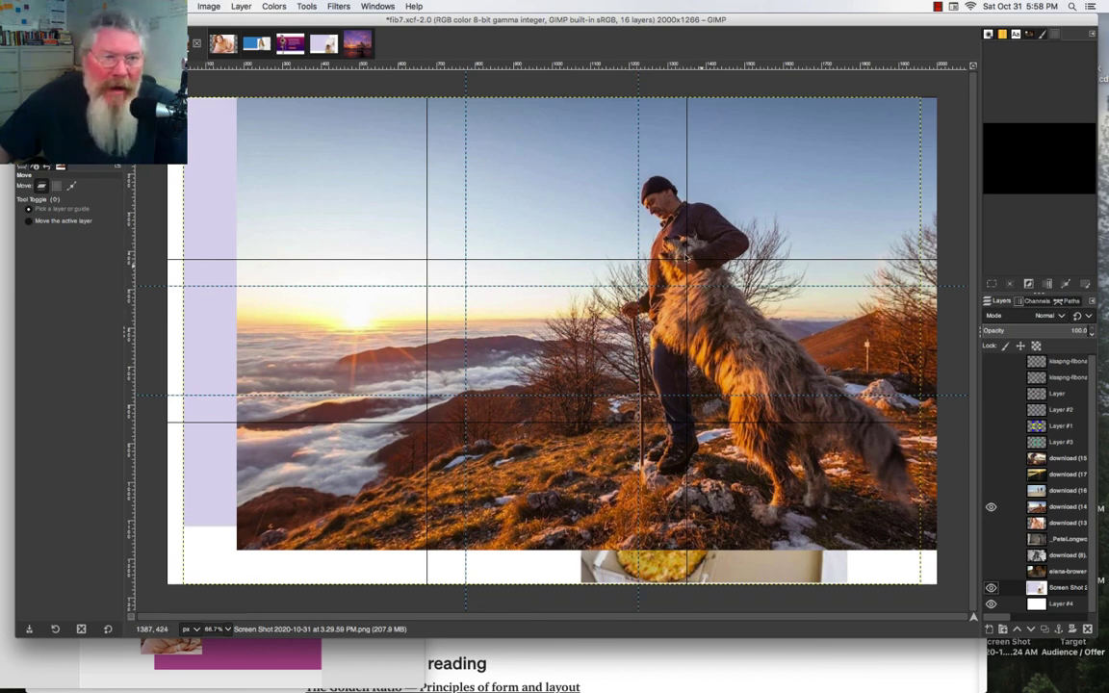
- Swap the man-and-dog photo in fib7 for the download (16) runners and then for the download (17) sunset walker
click(992, 507)
click(991, 490)
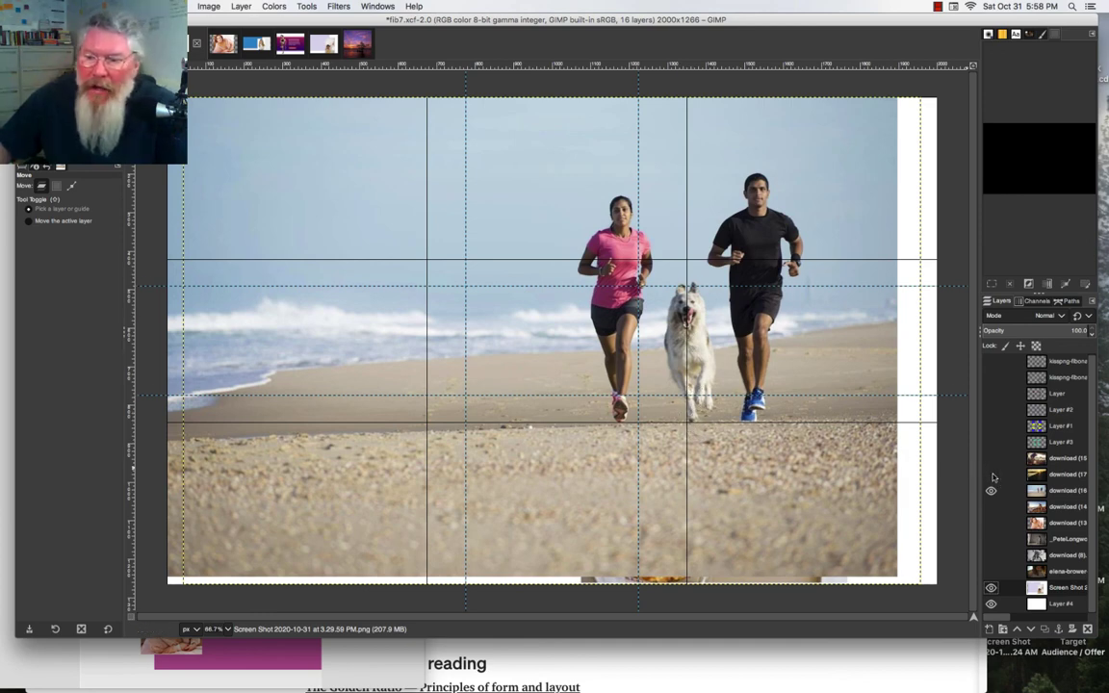
click(991, 473)
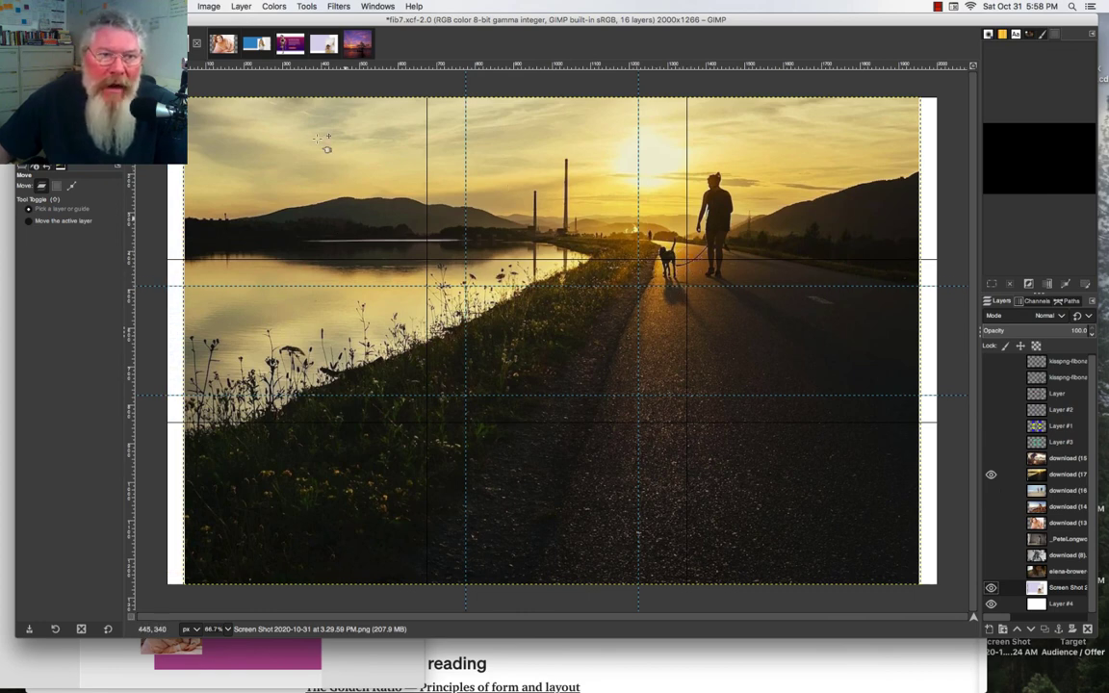
- Switch to the fib10 image, hide its original Burn More Fats banner to reveal the rearranged version, and check that against the Fibonacci spiral
click(288, 46)
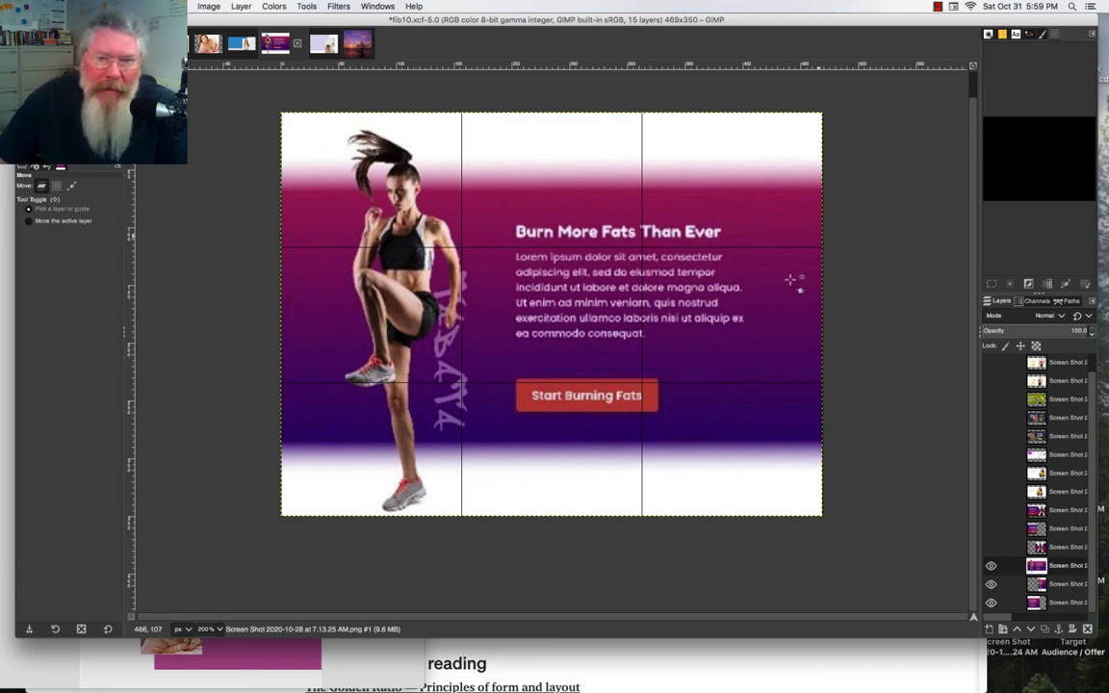
click(992, 567)
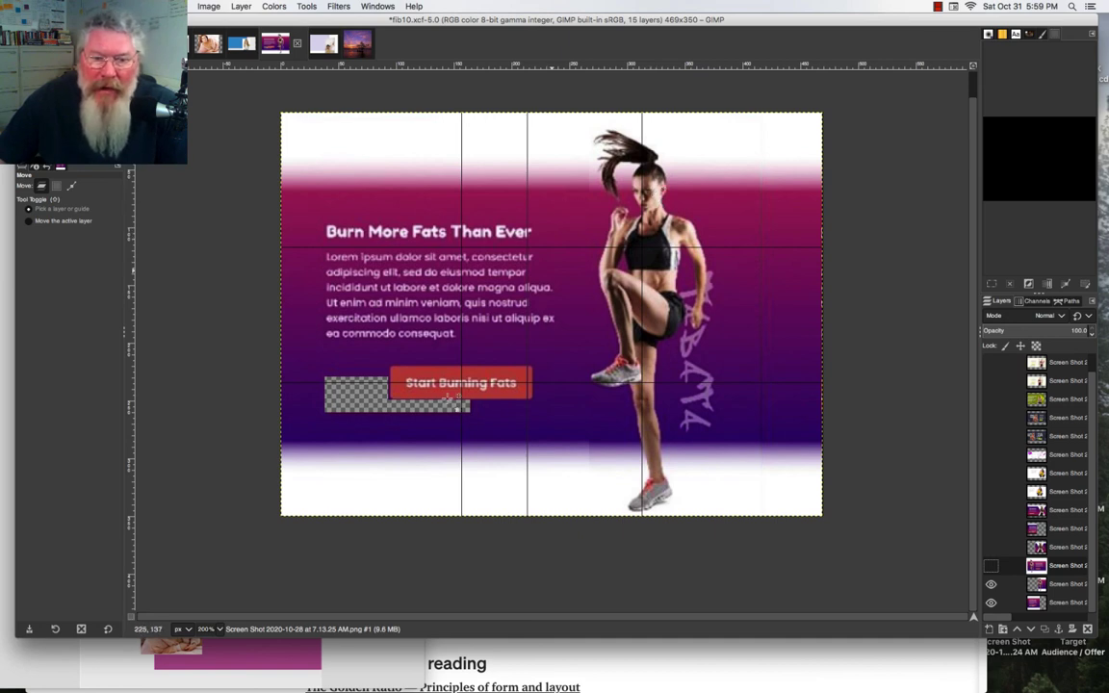
drag(480, 383, 998, 368)
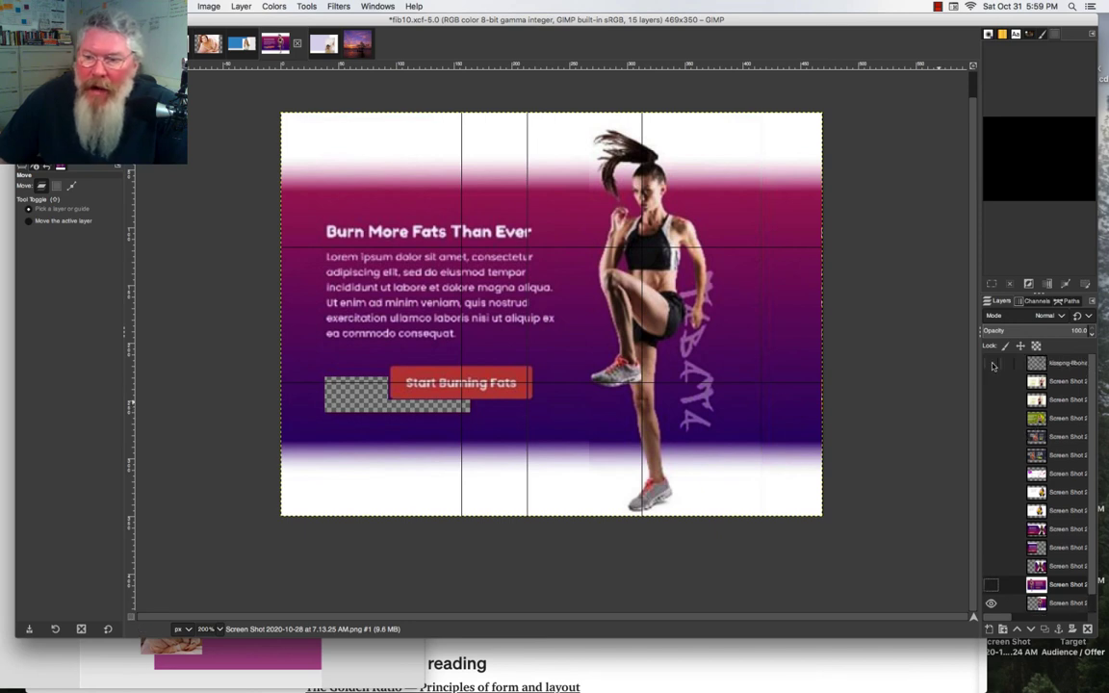
click(991, 363)
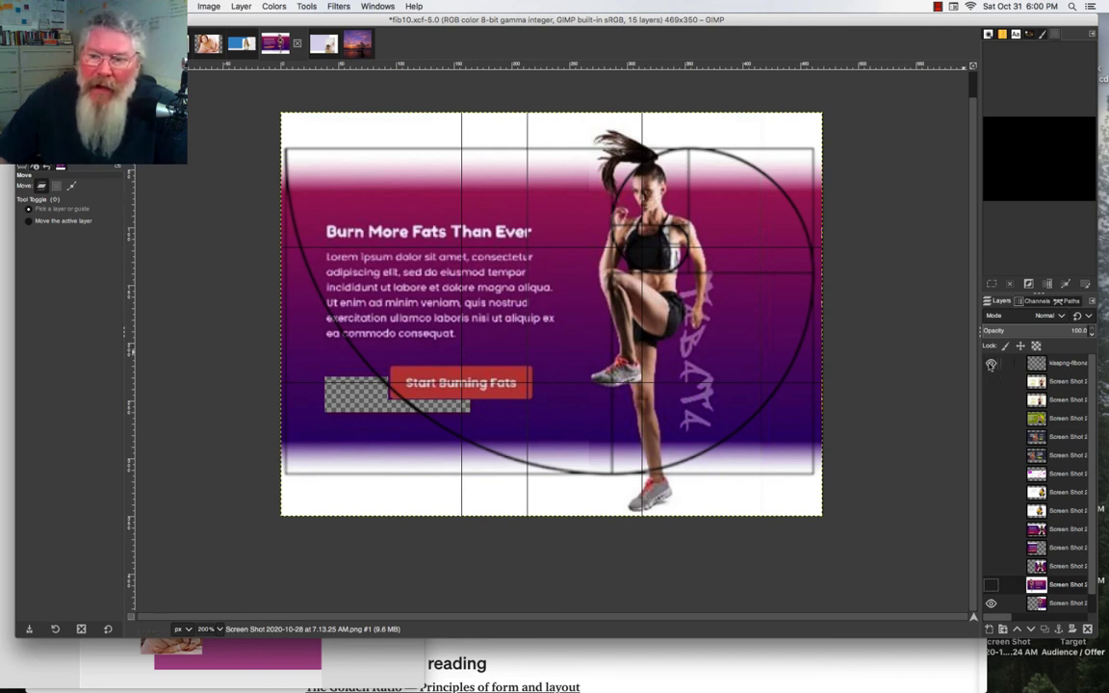
click(991, 584)
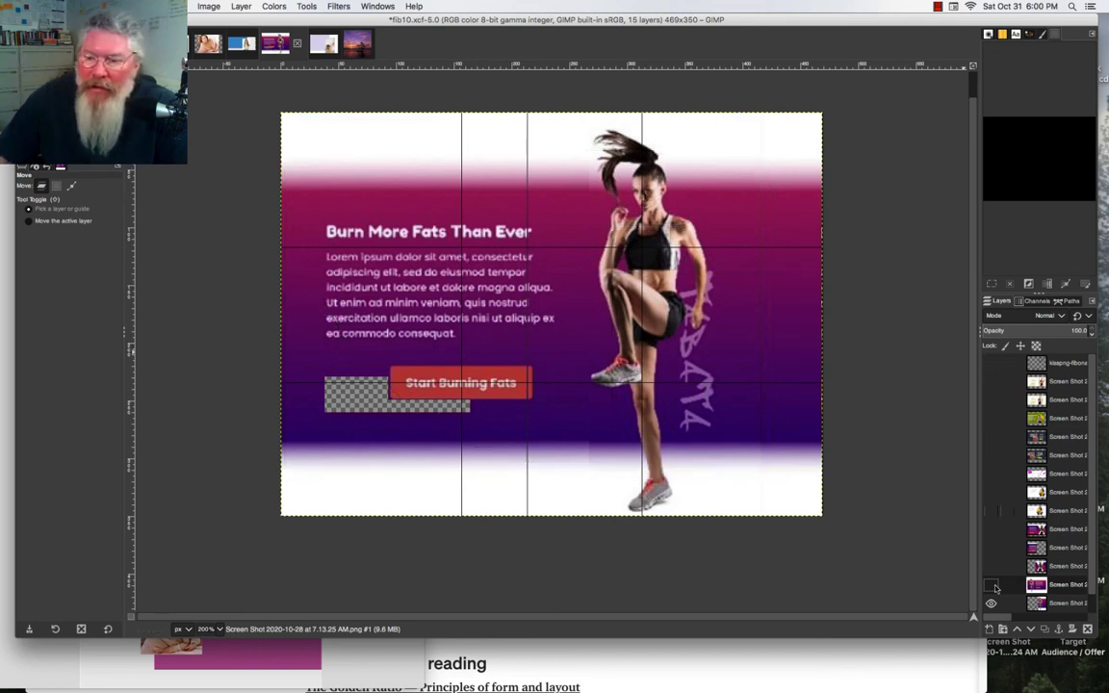
- Replace the Burn More Fats banner layers with the three Figure Of Dream banner layers
click(993, 536)
drag(991, 529, 991, 587)
click(992, 604)
click(991, 585)
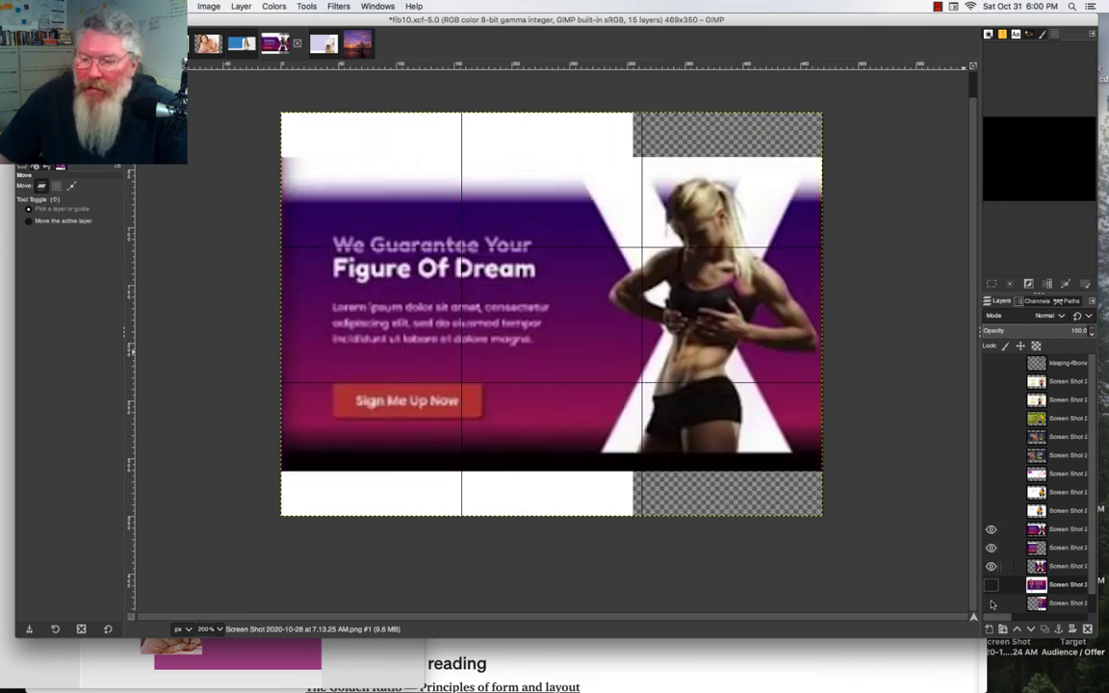
scroll(992, 559, down, 1)
click(991, 548)
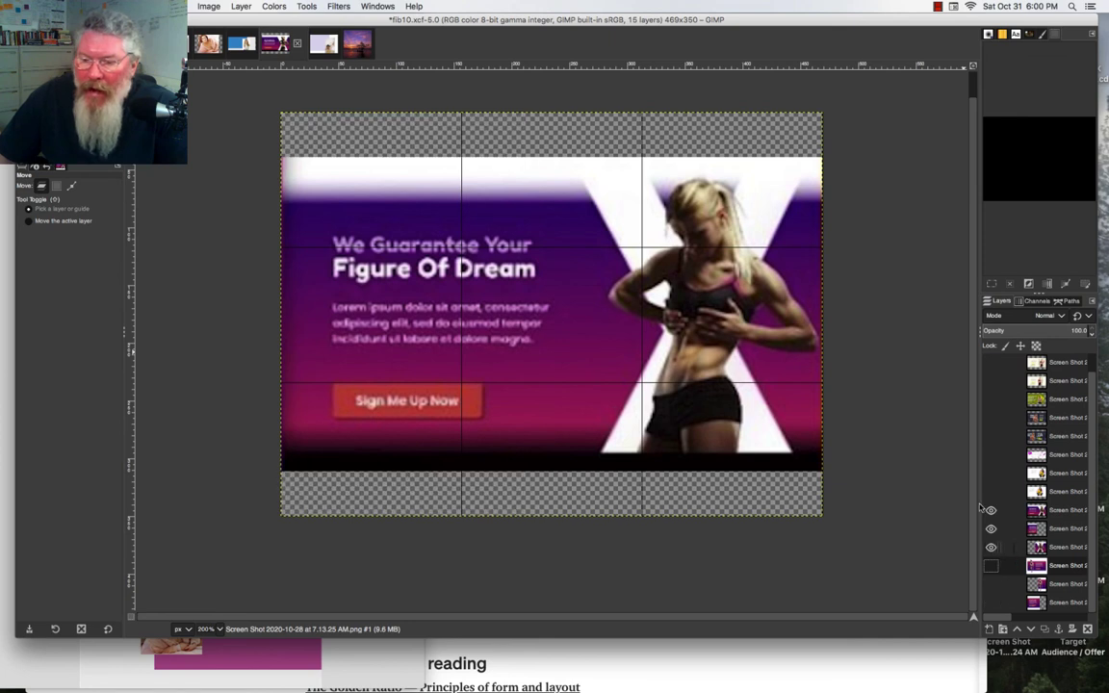
scroll(992, 539, up, 1)
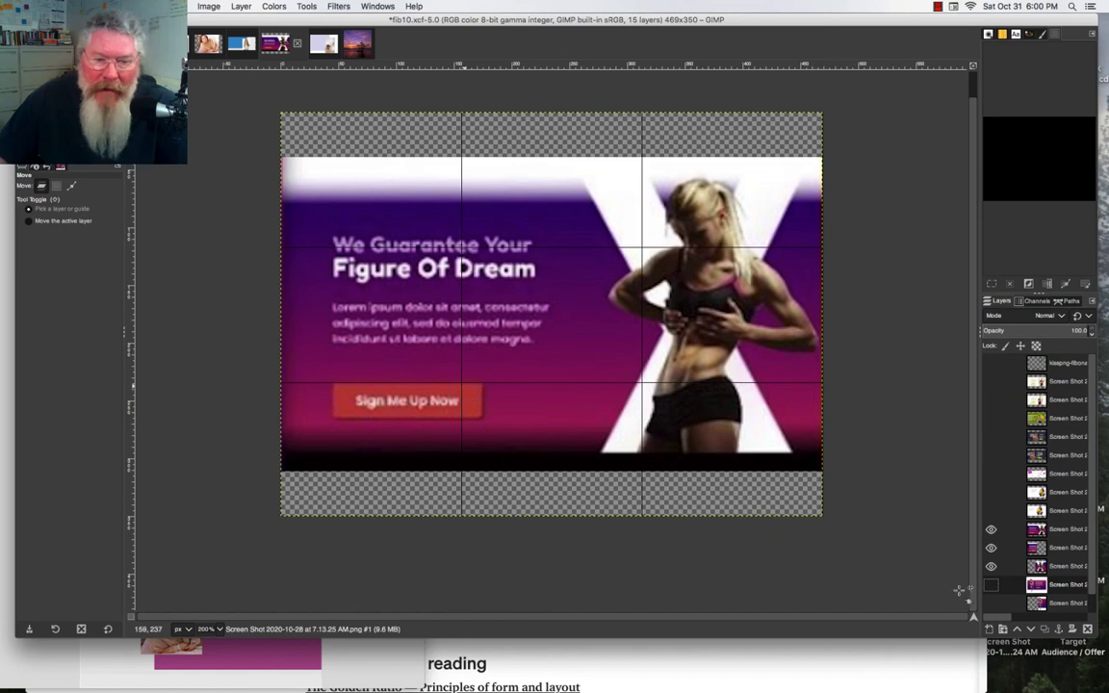
- Compare the original Figure Of Dream banner with its shifted version on the thirds grid, leaving the original hidden
click(992, 532)
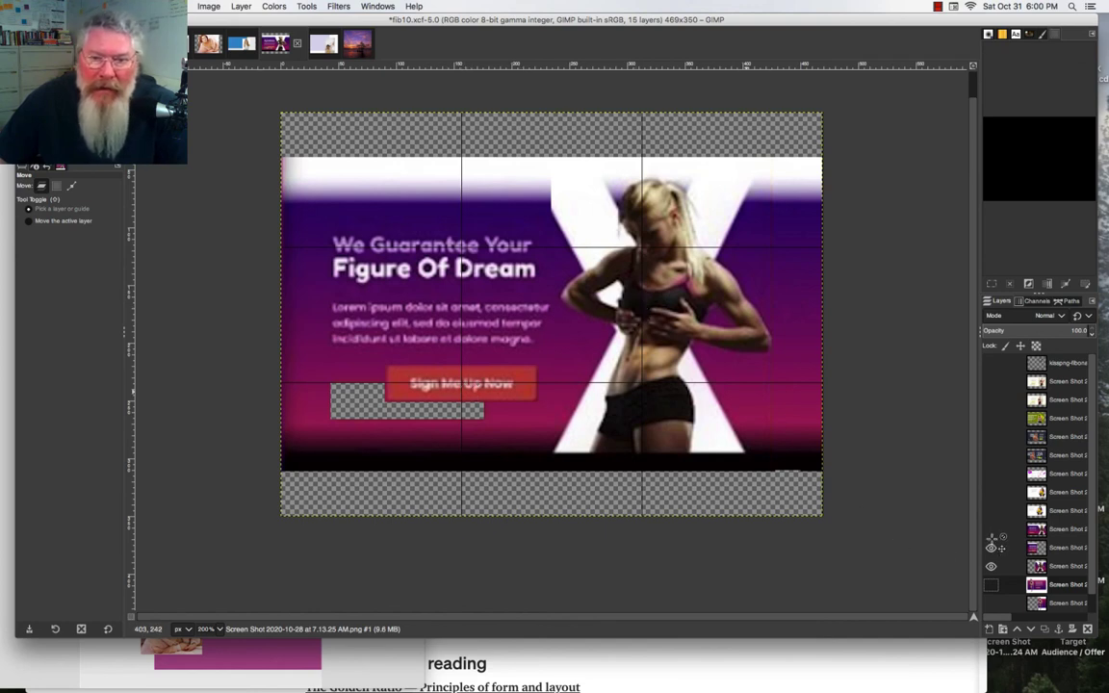
click(991, 530)
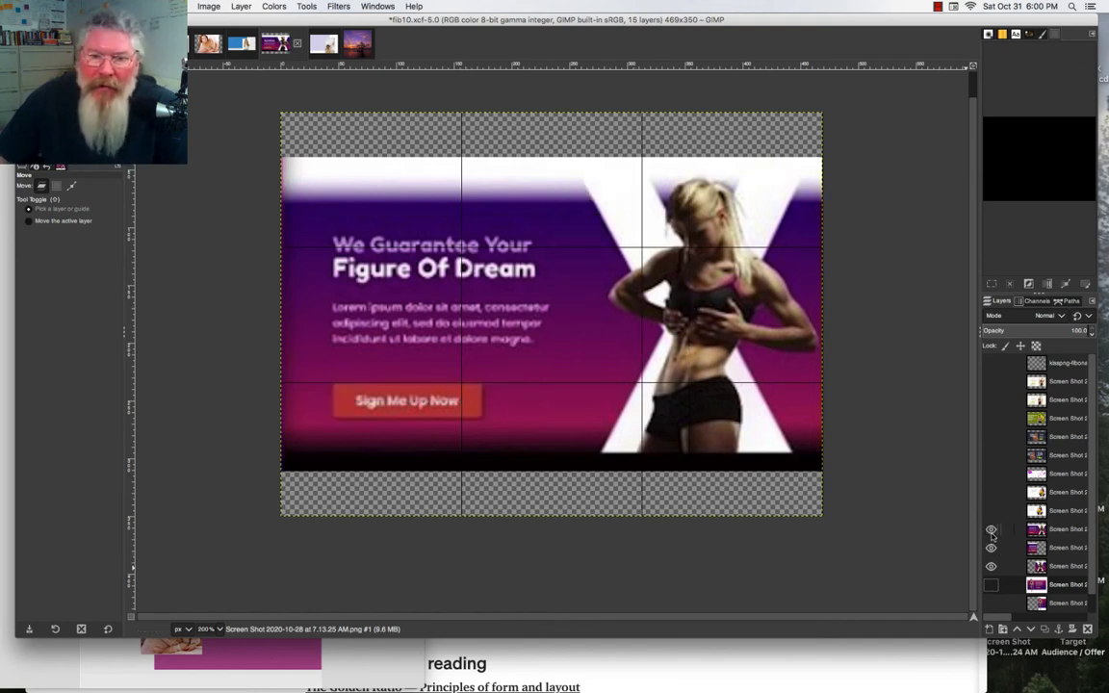
click(992, 535)
click(991, 536)
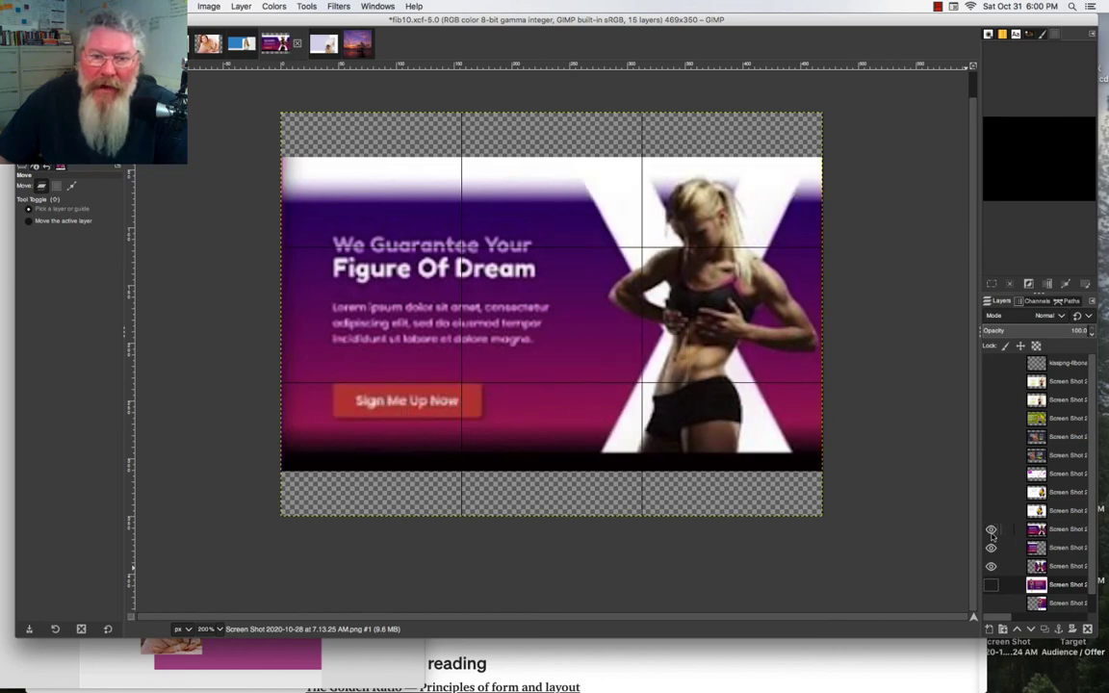
click(992, 535)
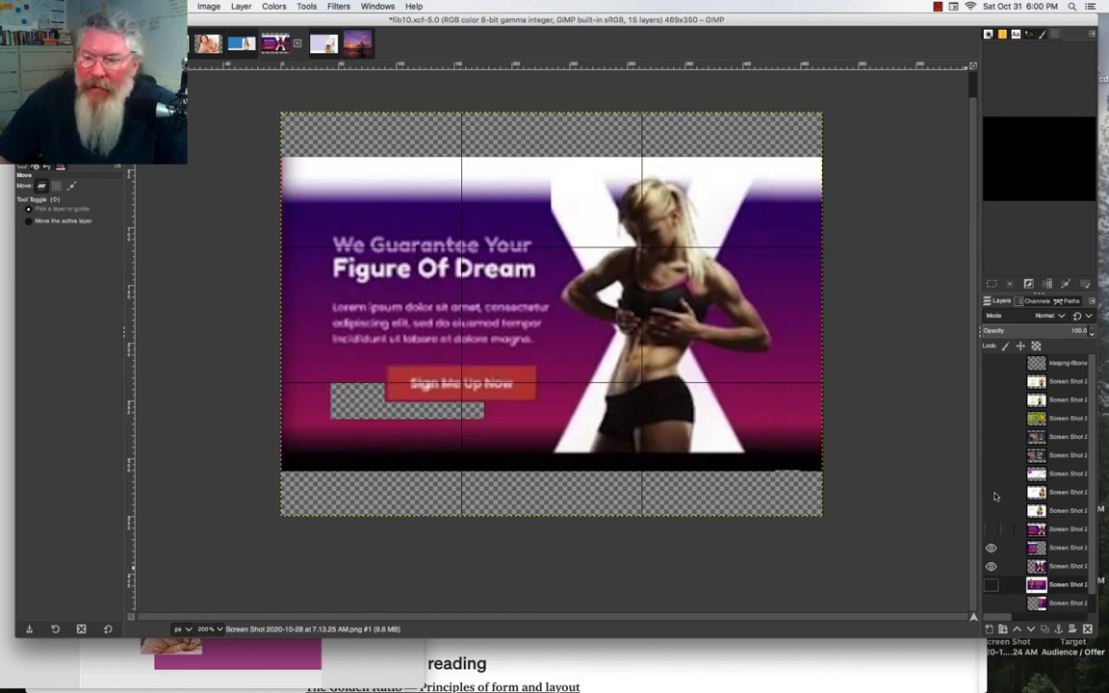
- Swap in the two Large Call to Action Headline layers and hide the original one to show the version shifted onto the thirds line
click(992, 495)
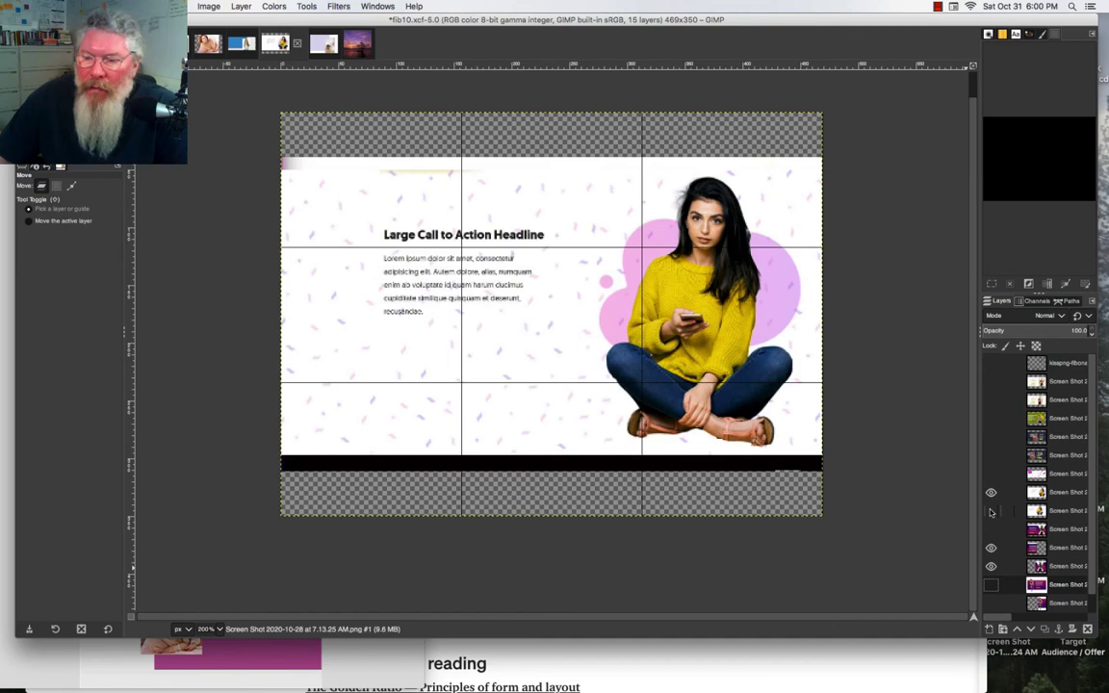
click(991, 511)
click(991, 567)
click(991, 548)
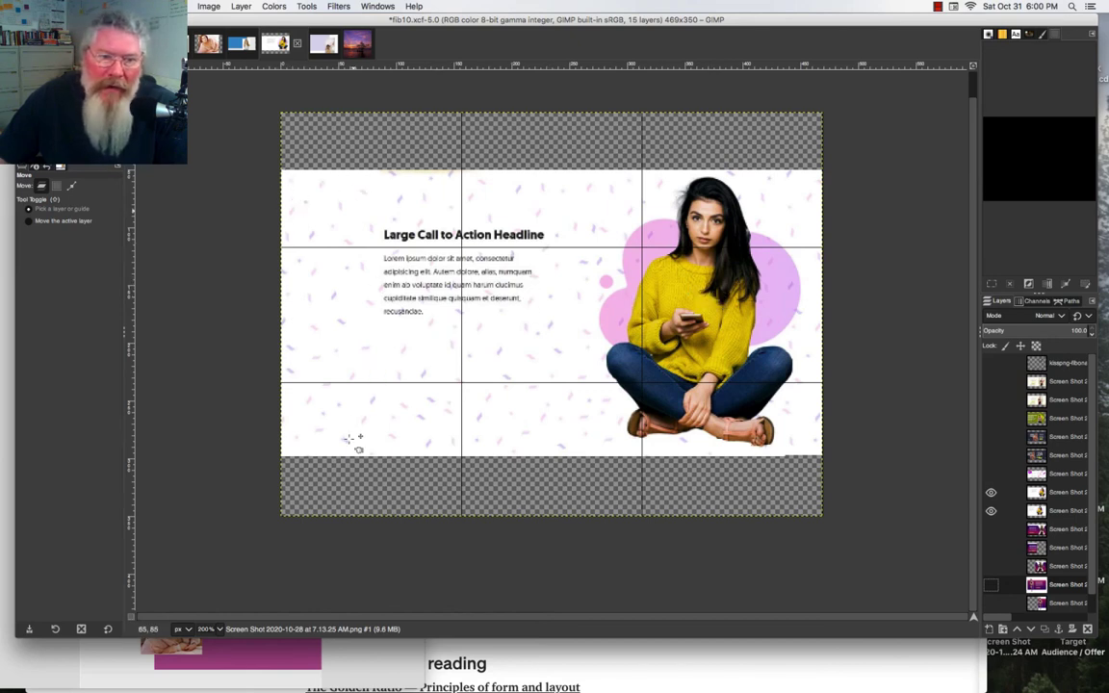
click(993, 495)
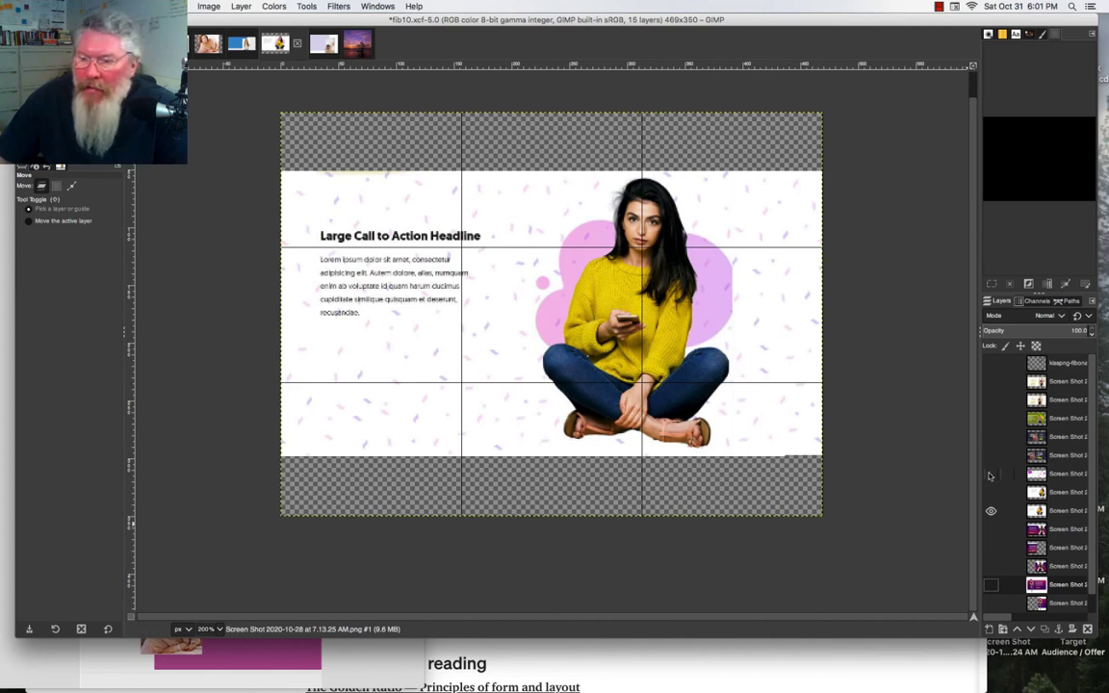
- Show the Guide for Success book banner against the thirds grid, and replace it with the two Get Fit With Us layers
click(990, 473)
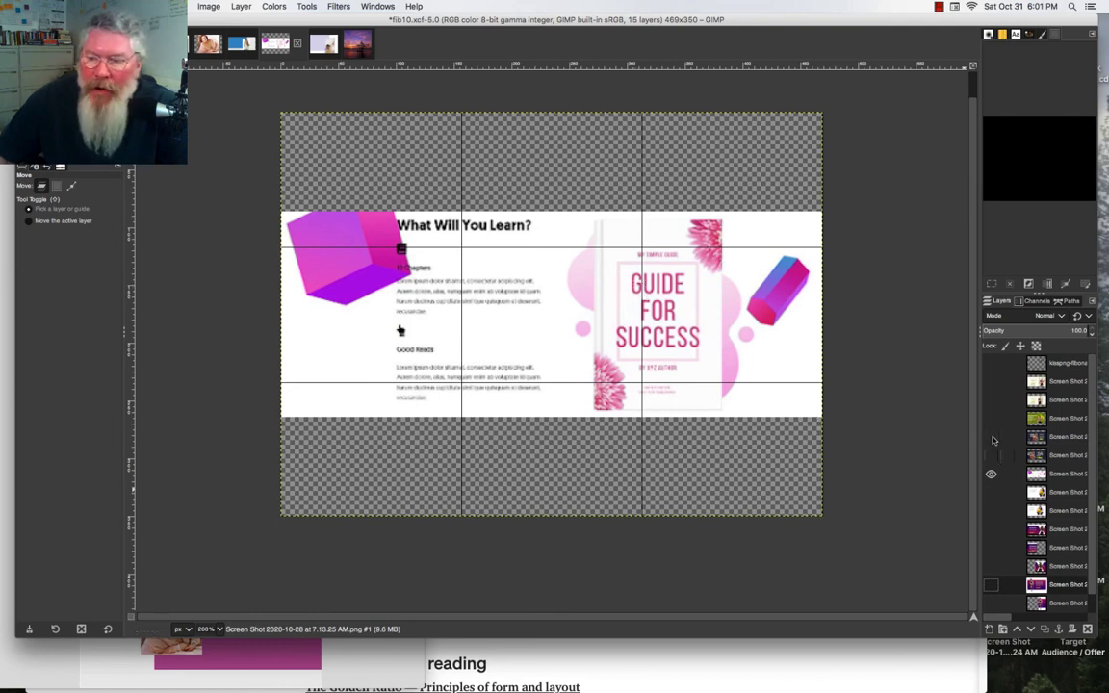
drag(991, 437, 990, 456)
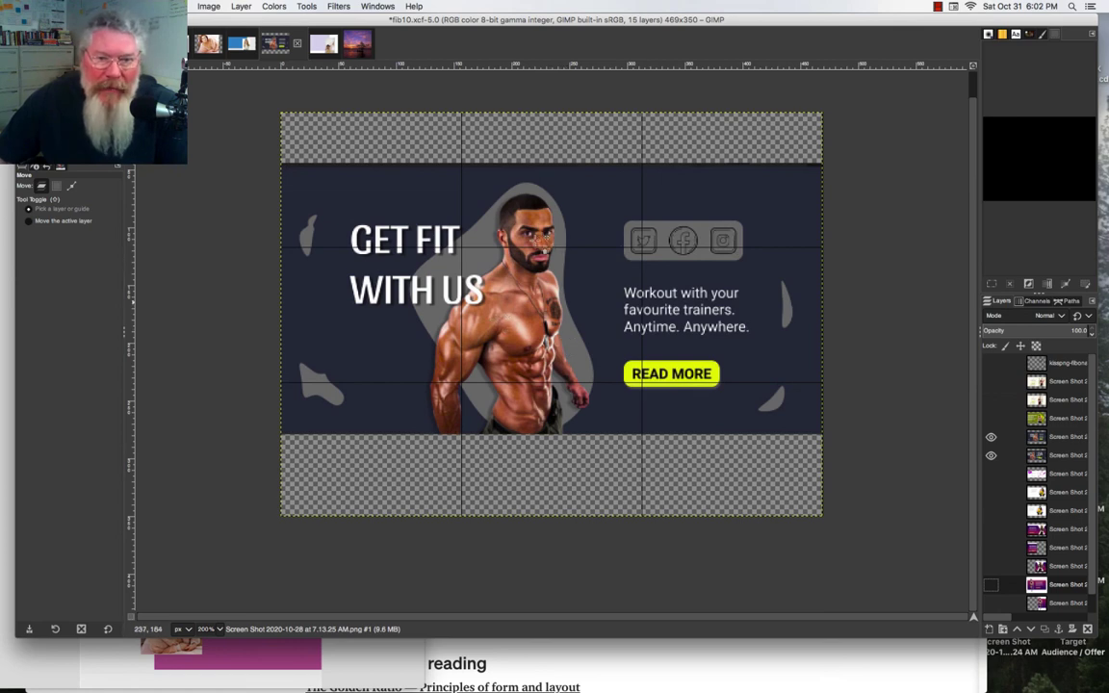
- Compare the original Get Fit With Us banner with its shifted version on the thirds grid, leaving both hidden
click(990, 439)
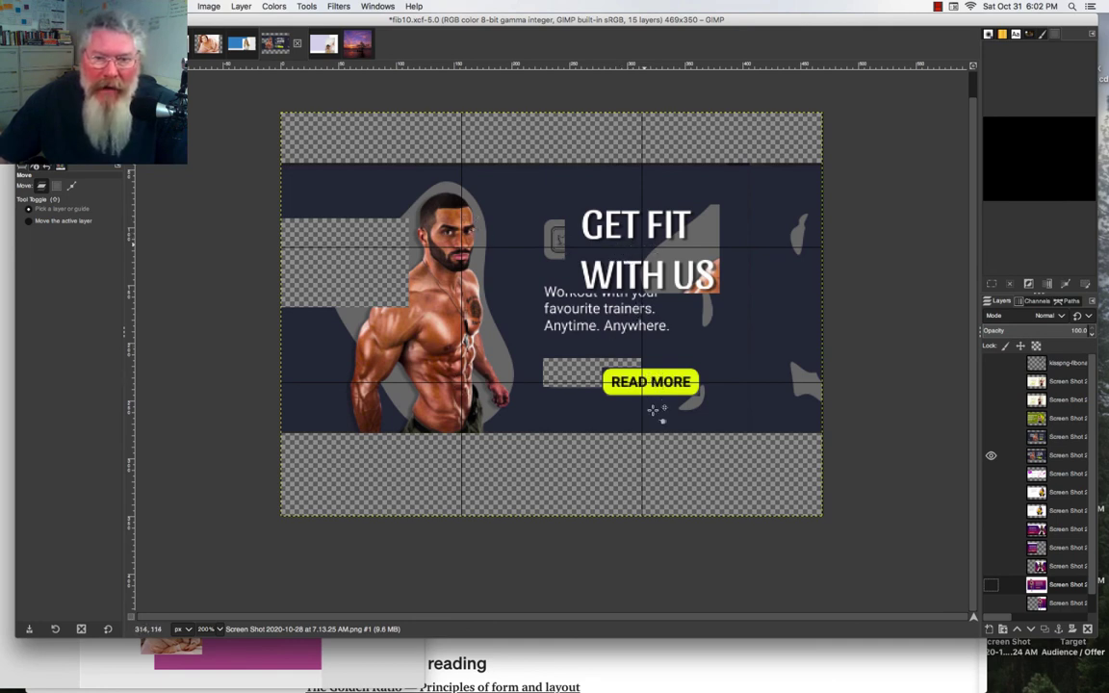
click(990, 456)
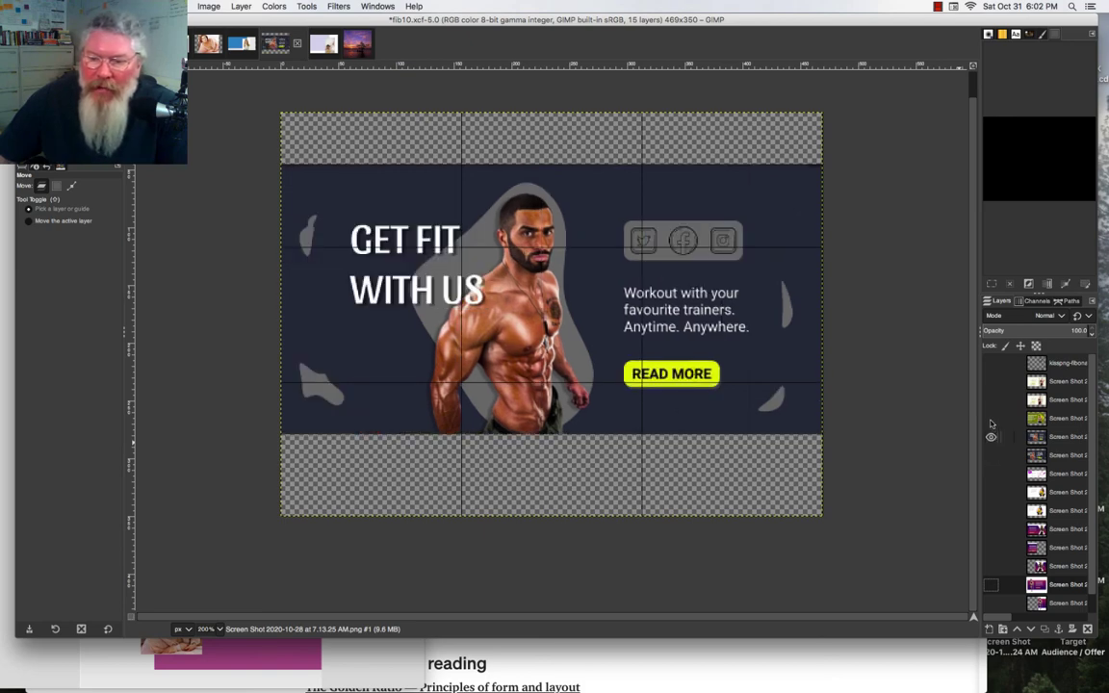
click(991, 436)
- View the green muscle gain banner against the thirds grid, and replace it with the Yoga banner layers to compare them
click(990, 420)
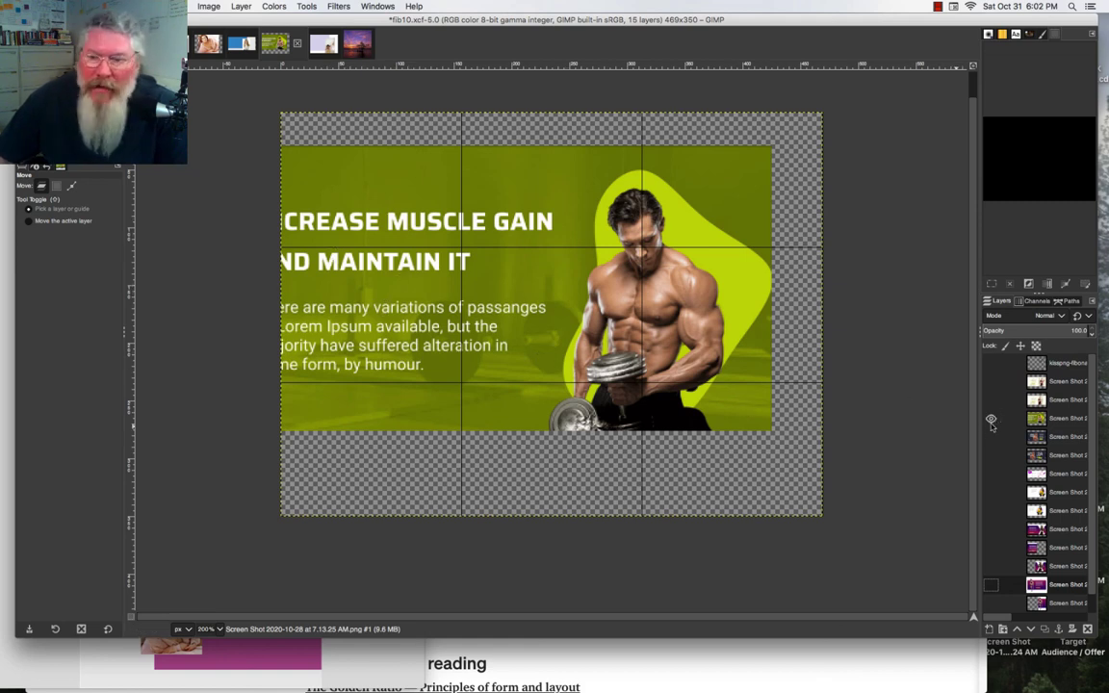
click(991, 417)
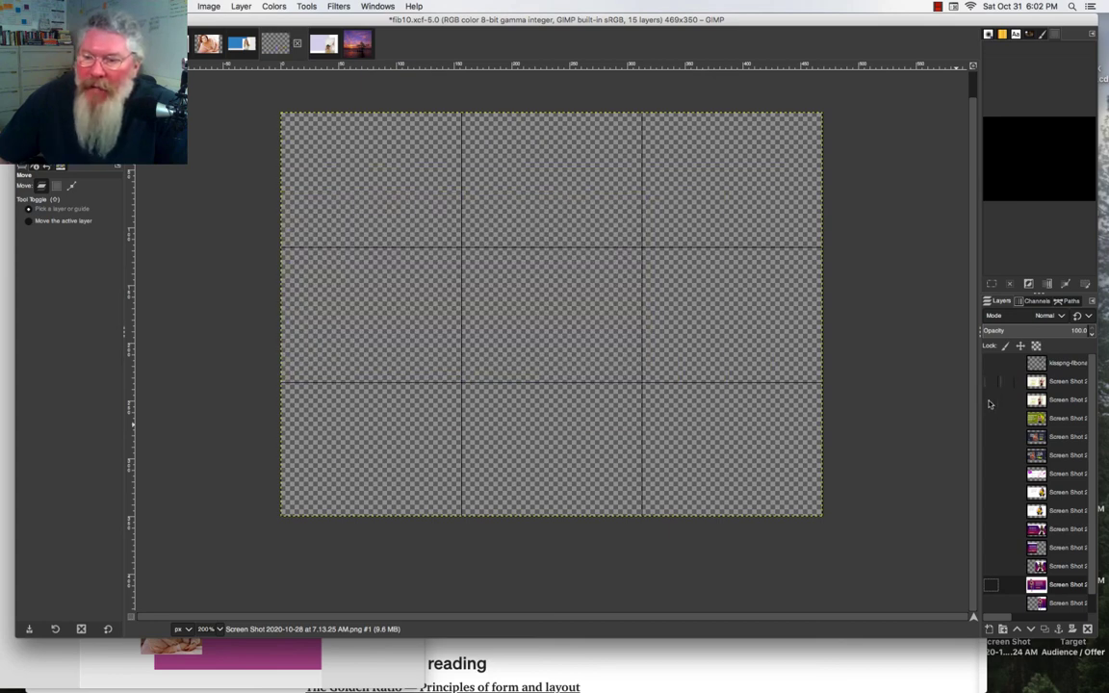
click(991, 382)
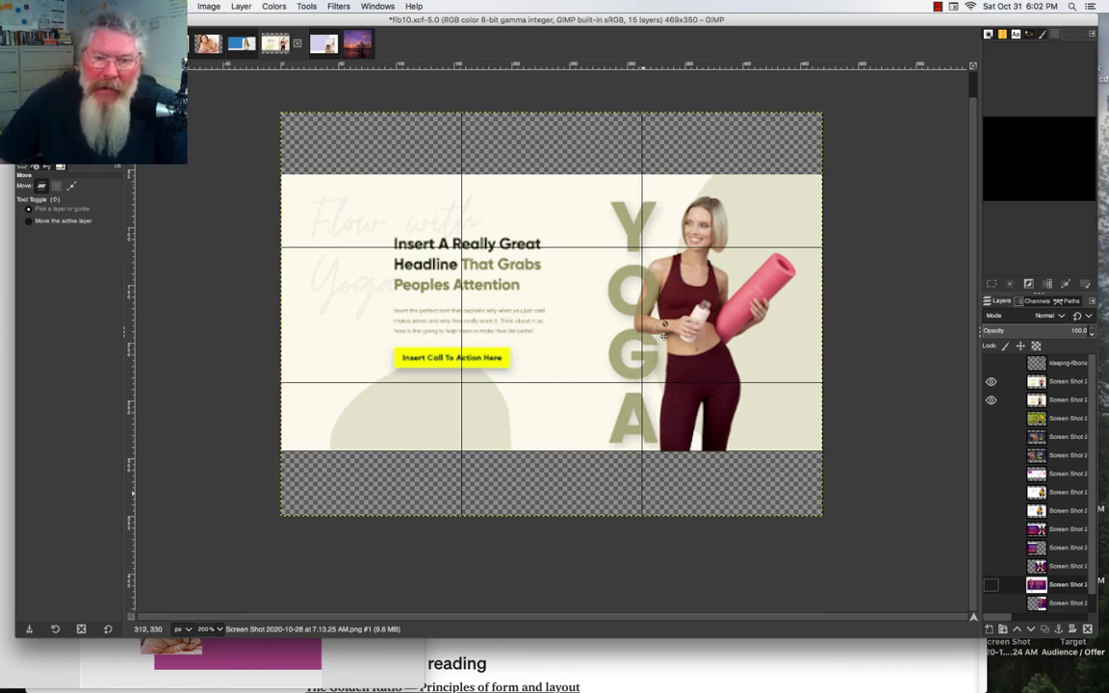
click(990, 382)
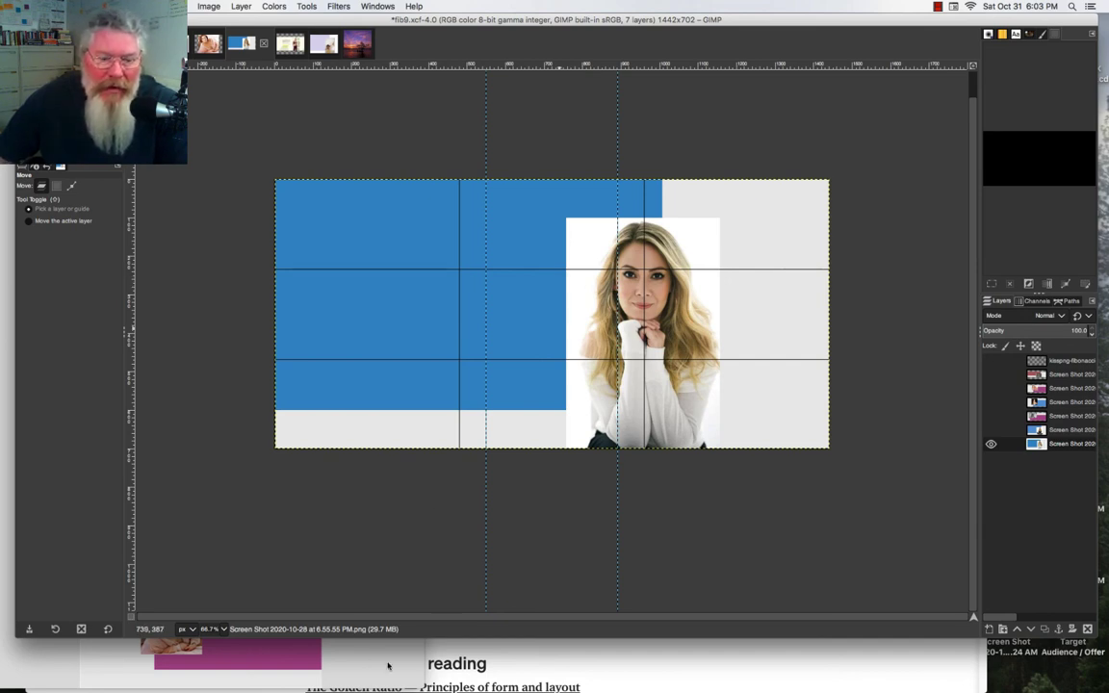
- Review the AllPics.png overview in the other app, and return to GIMP to check the white-sweater portrait section against the Fibonacci spiral
key(super+Tab)
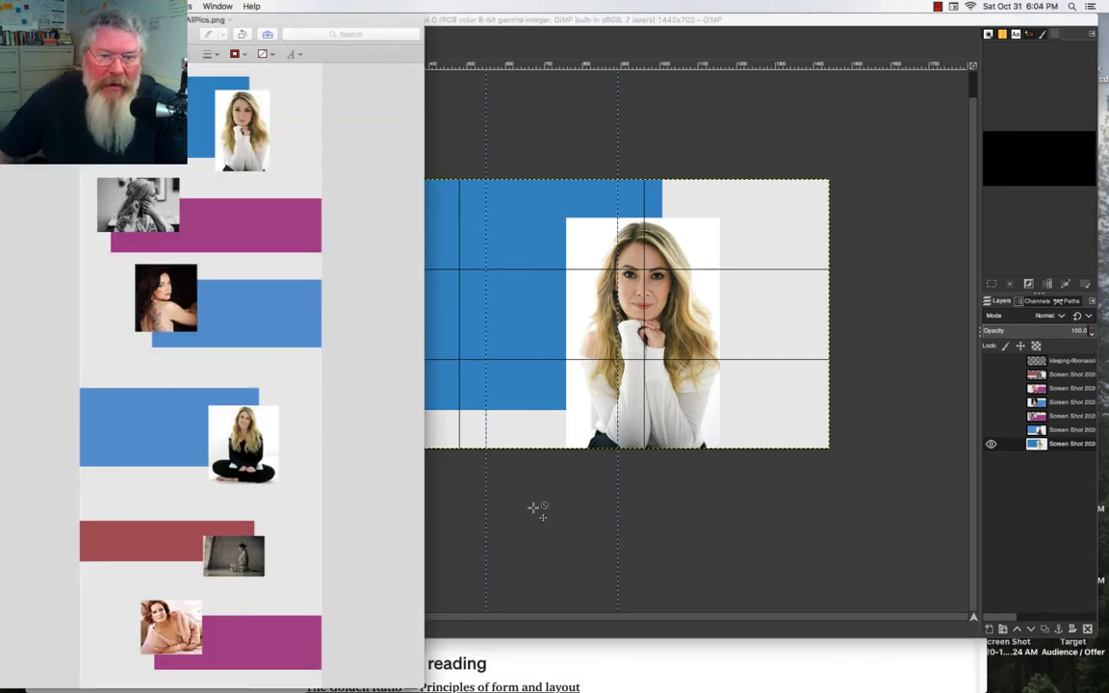
key(super+Tab)
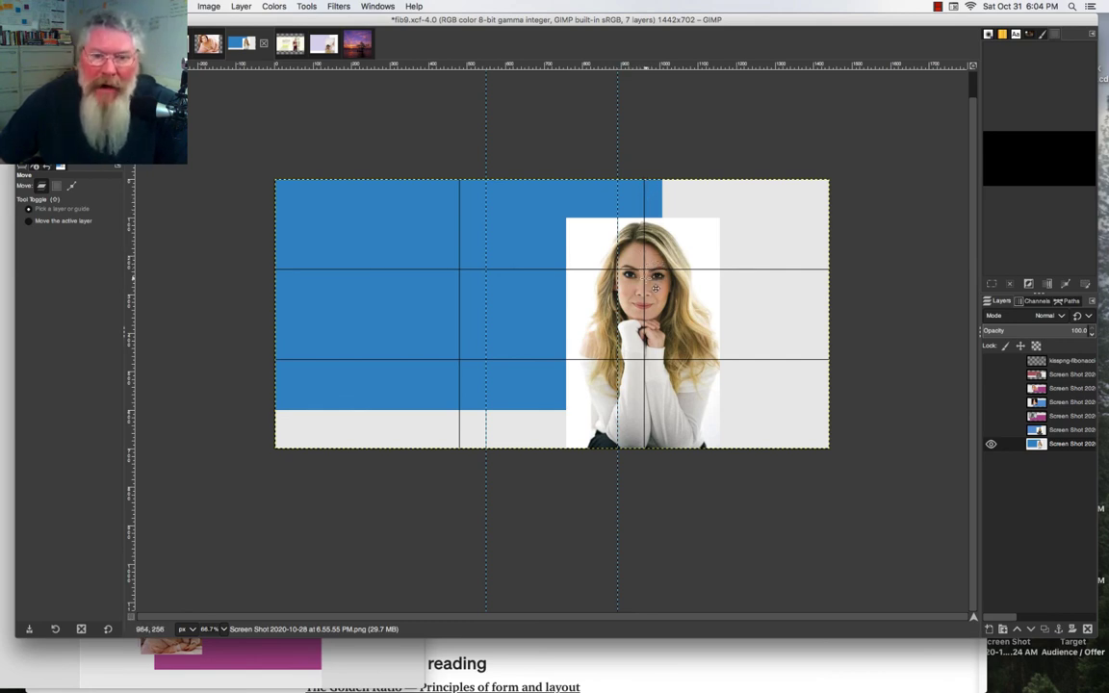
click(992, 361)
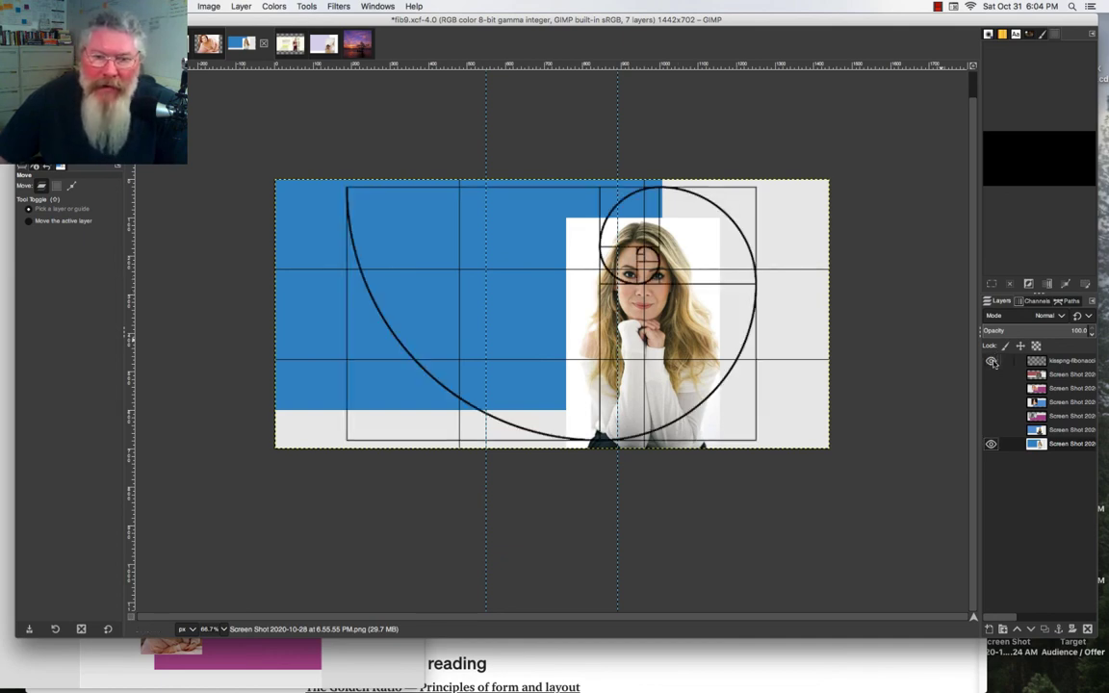
click(992, 361)
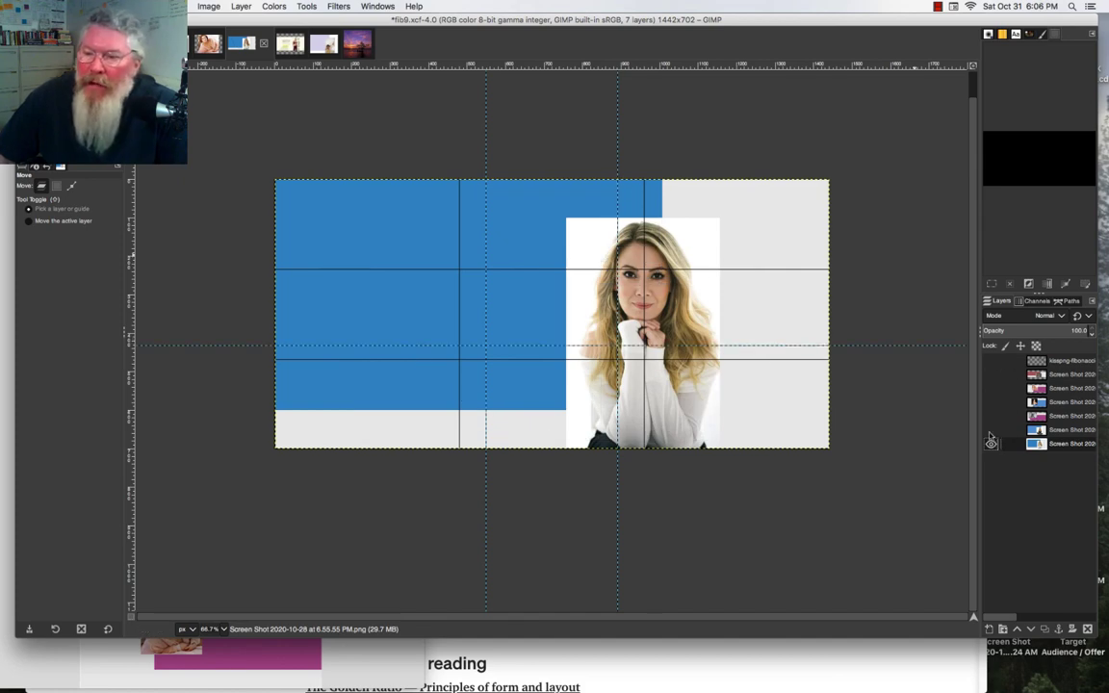
- Replace the white-sweater portrait section with the cross-legged woman section and compare it against the Fibonacci spiral overlay
click(991, 443)
click(990, 430)
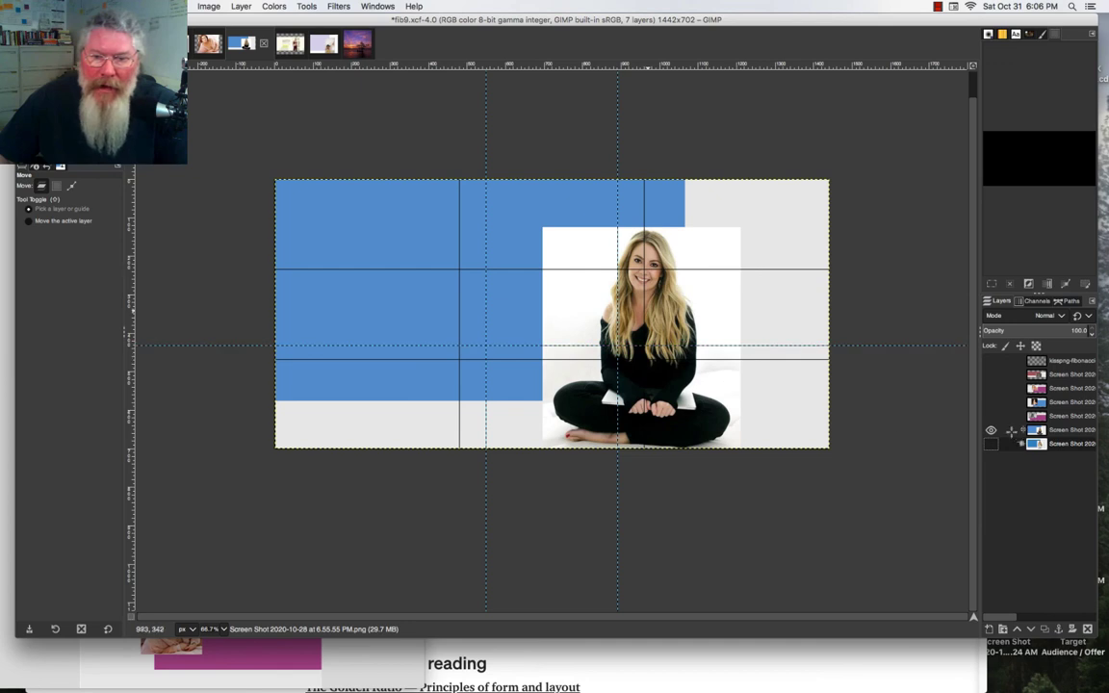
click(991, 361)
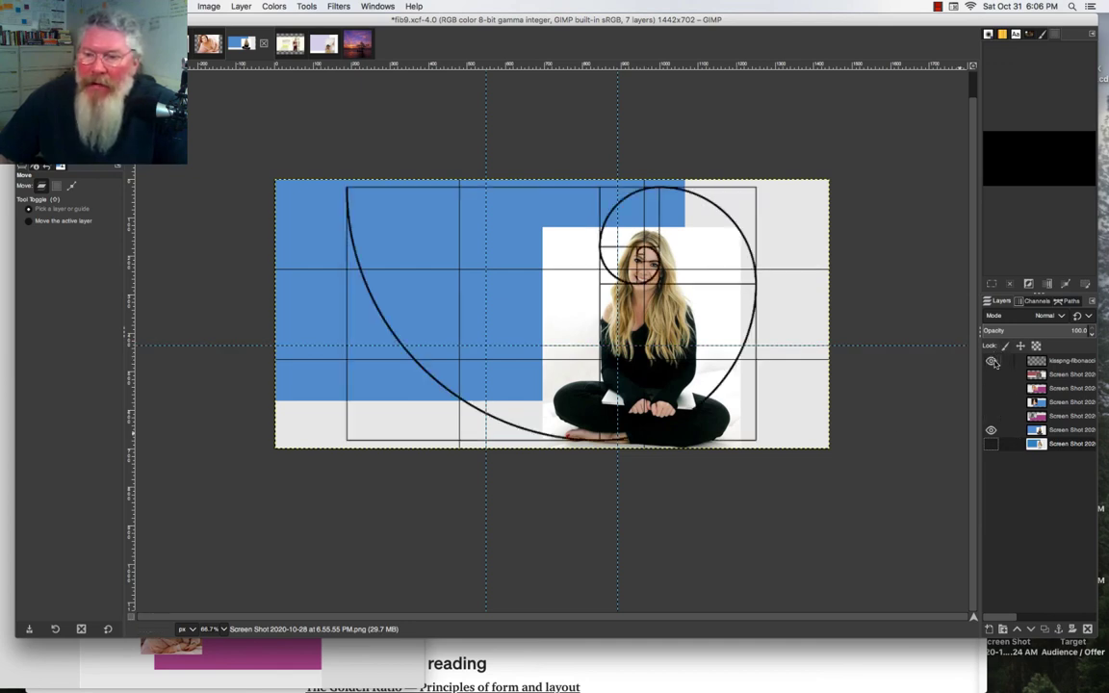
click(992, 361)
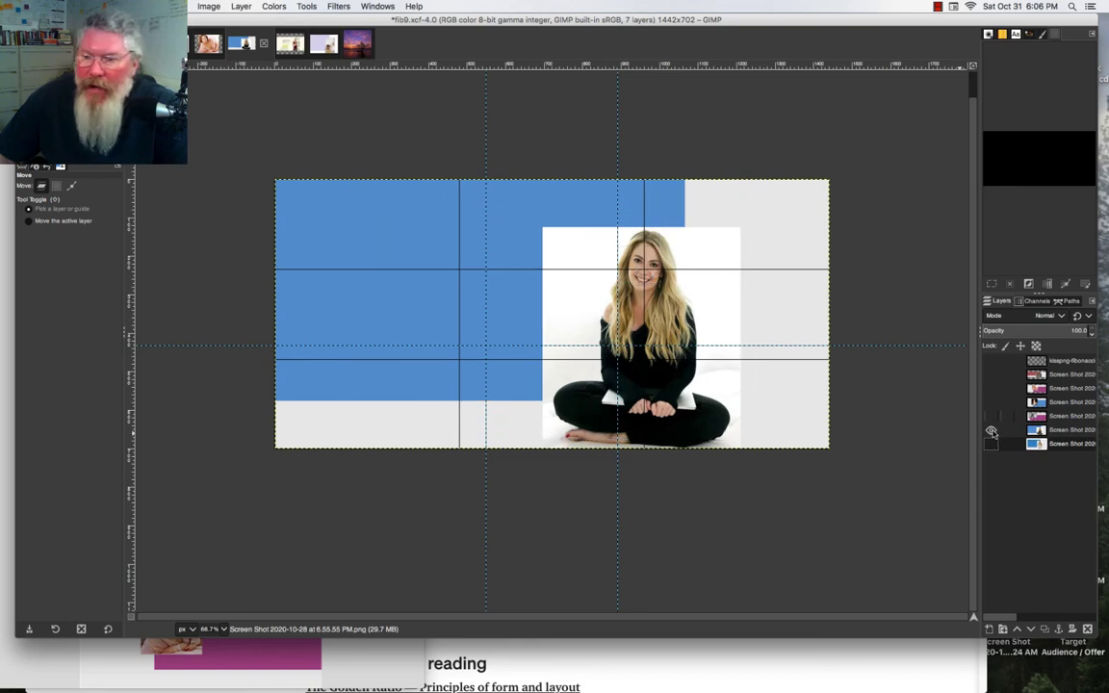
- Swap in the magenta section with the black-and-white portrait, and overlay the Fibonacci spiral flipped horizontally
click(991, 430)
click(991, 417)
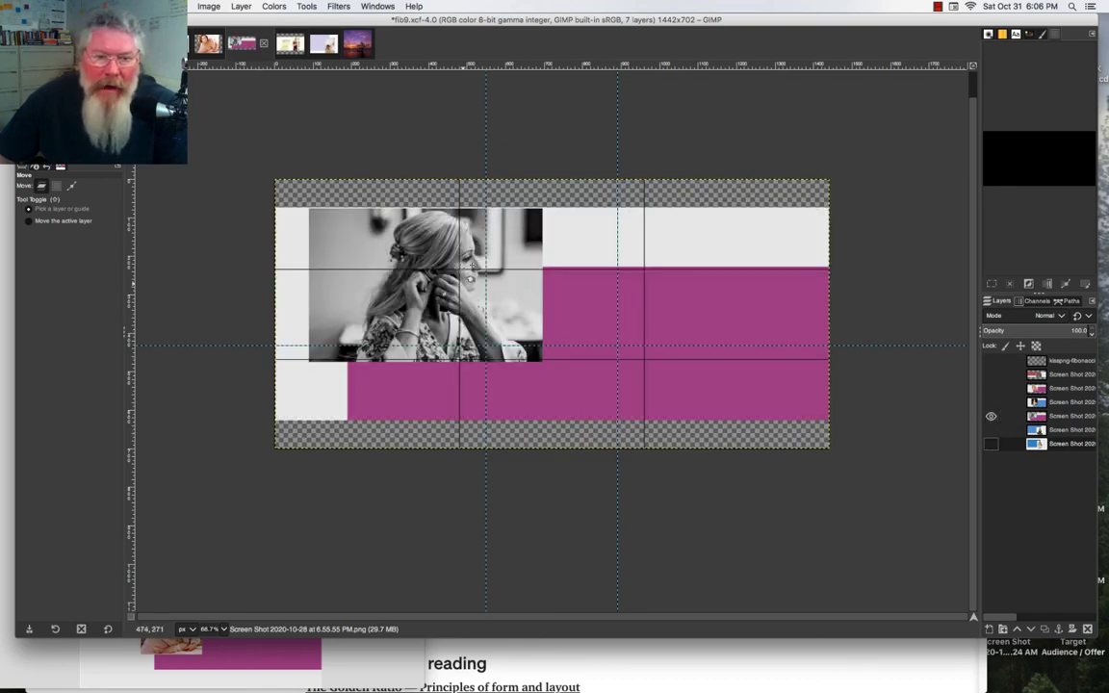
click(991, 361)
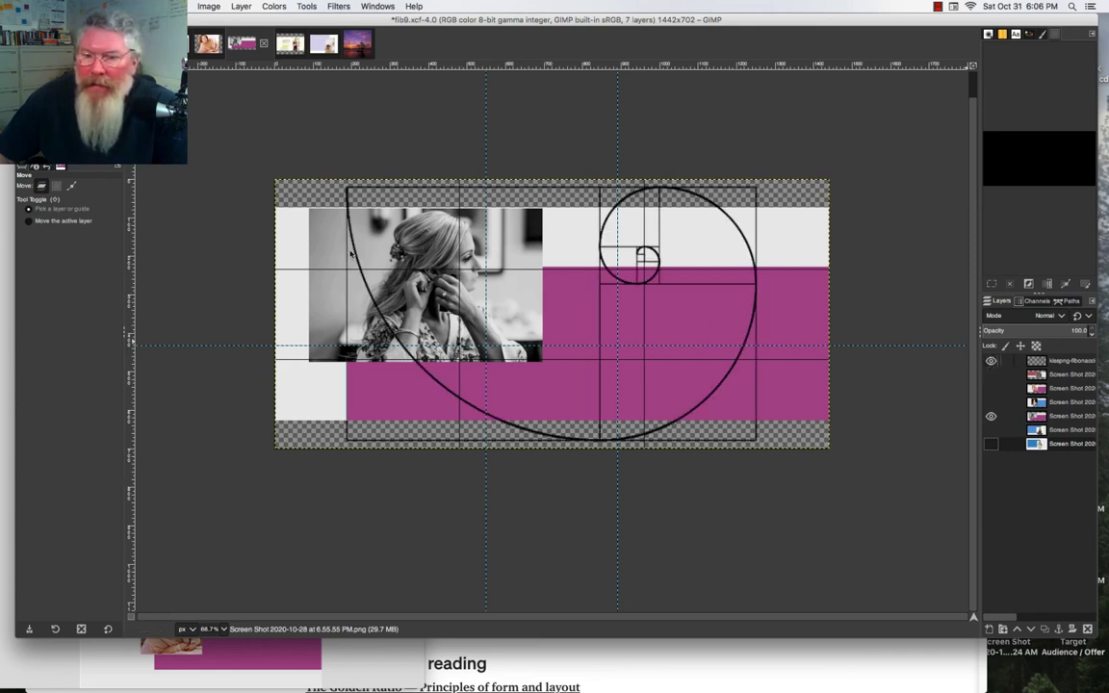
key(shift+f)
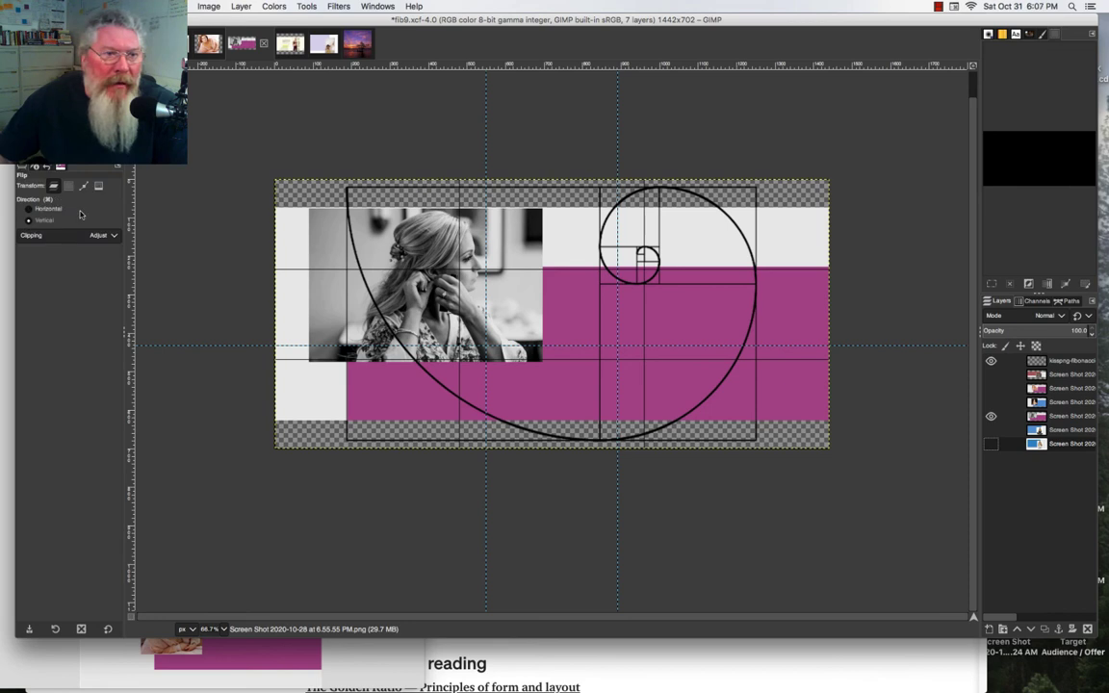
click(81, 212)
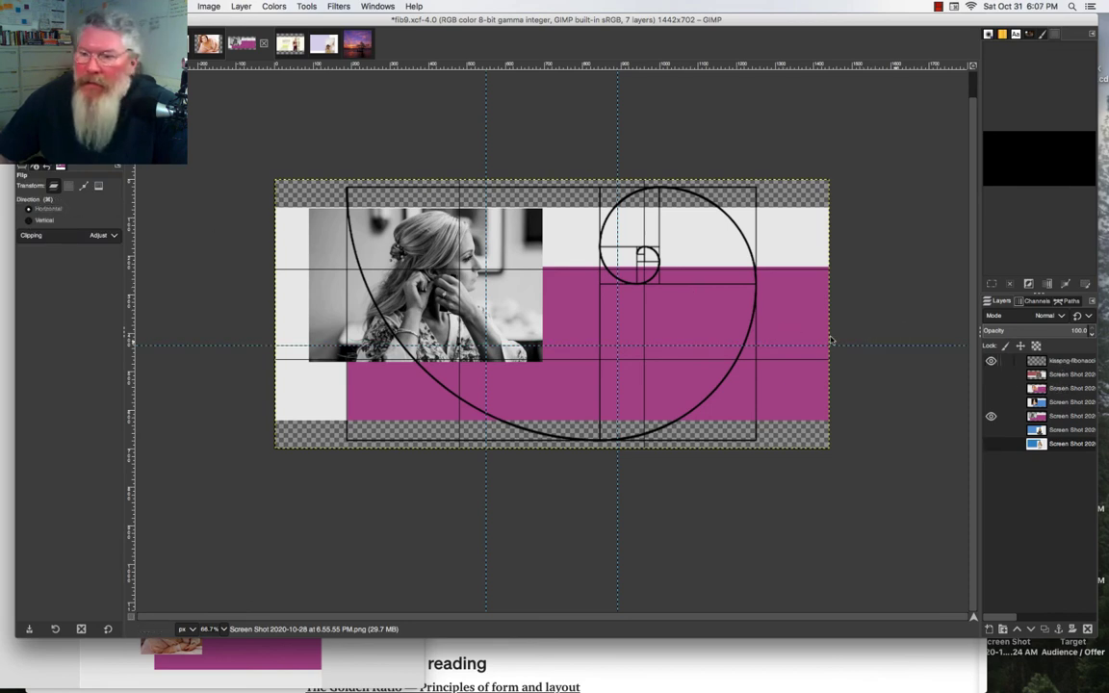
click(757, 333)
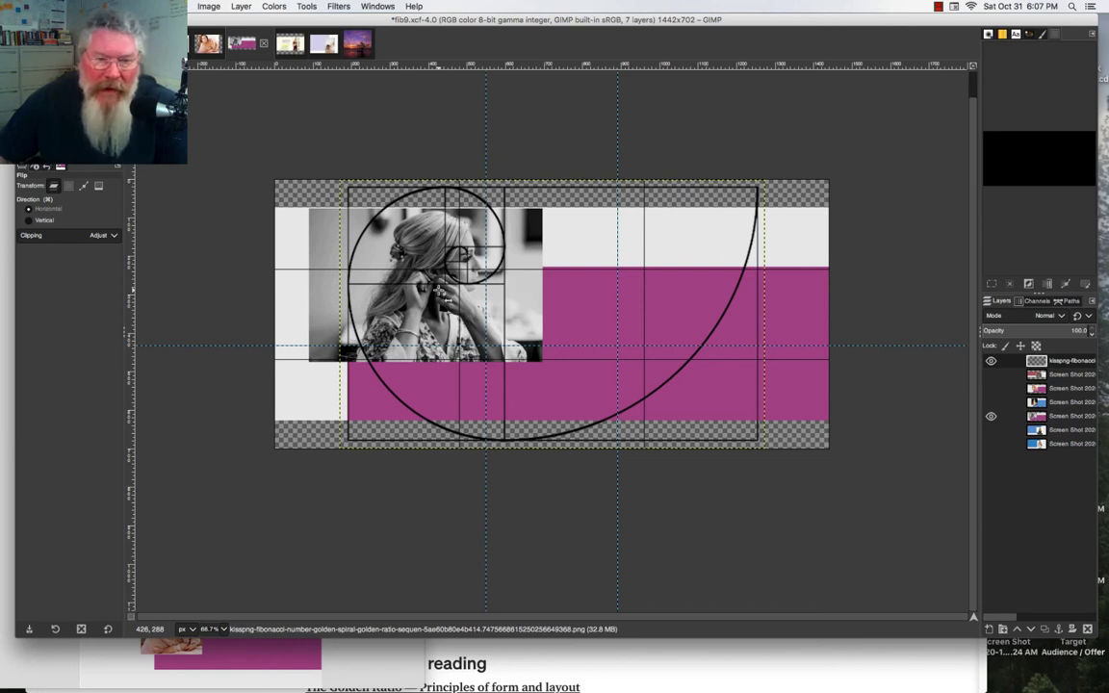
- Replace the black-and-white portrait section with the blue section showing the tattooed woman, and hide the Fibonacci spiral
click(991, 415)
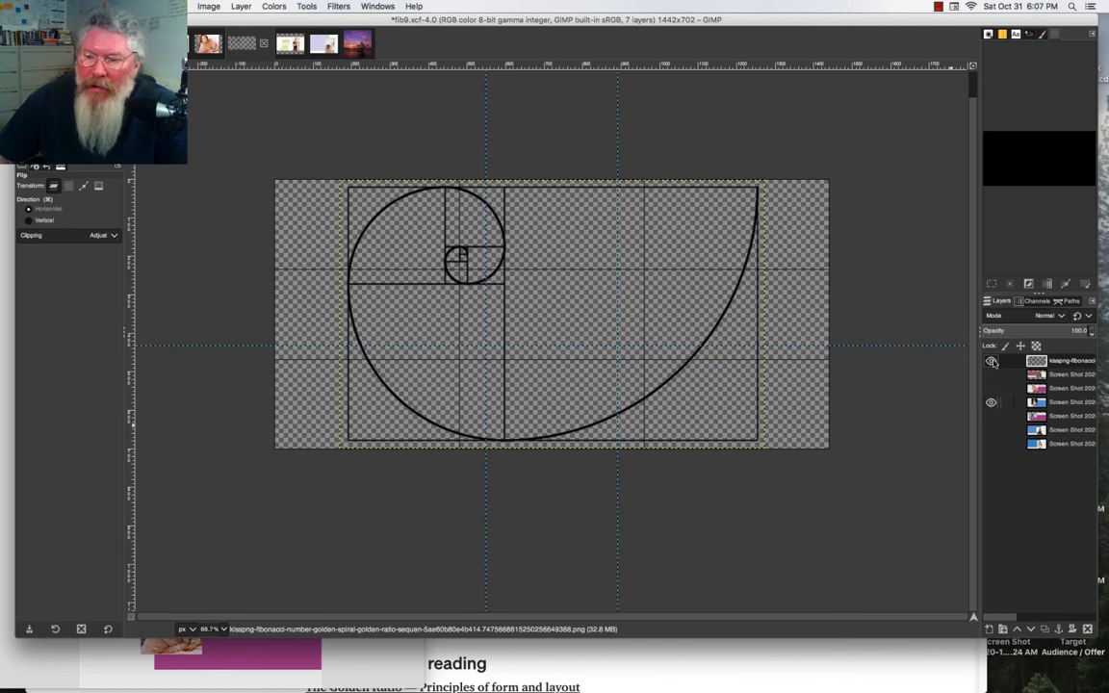
click(991, 401)
click(991, 360)
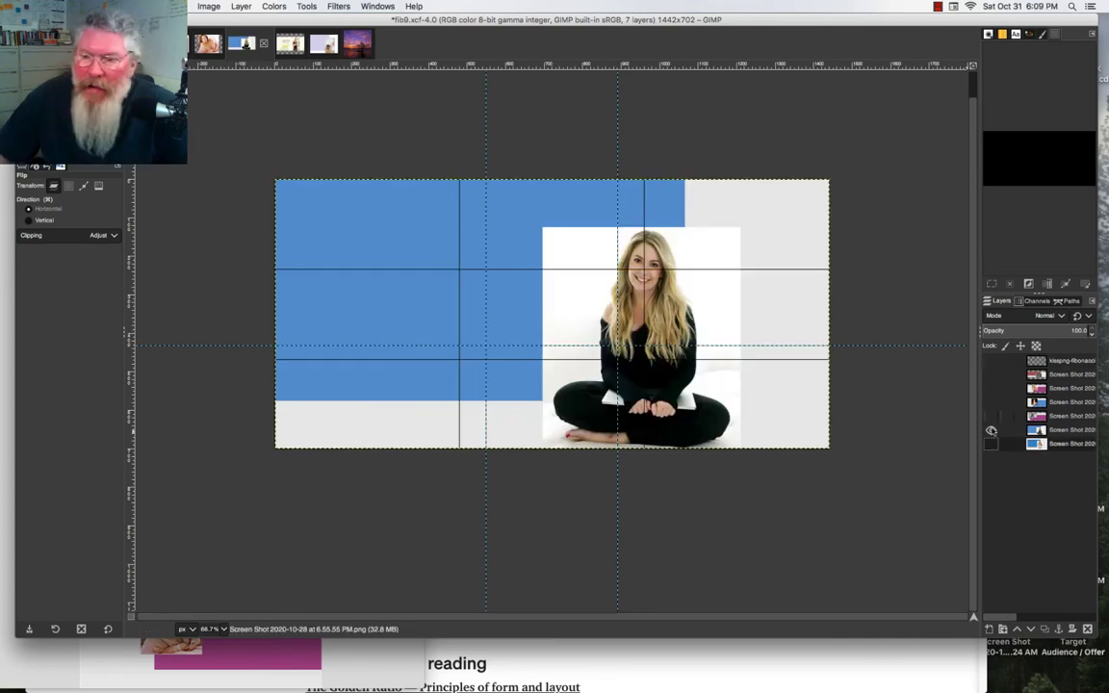
- Check the black-and-white portrait section on the thirds grid in place of the cross-legged woman, followed by the tattooed woman's section
click(991, 415)
click(991, 429)
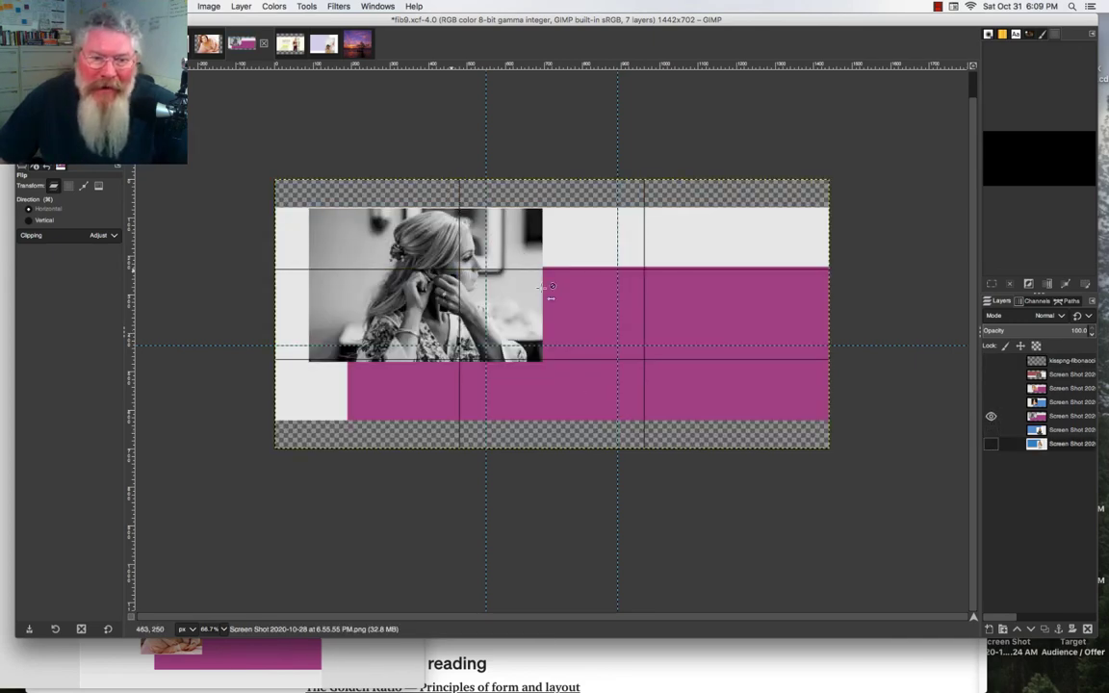
click(992, 402)
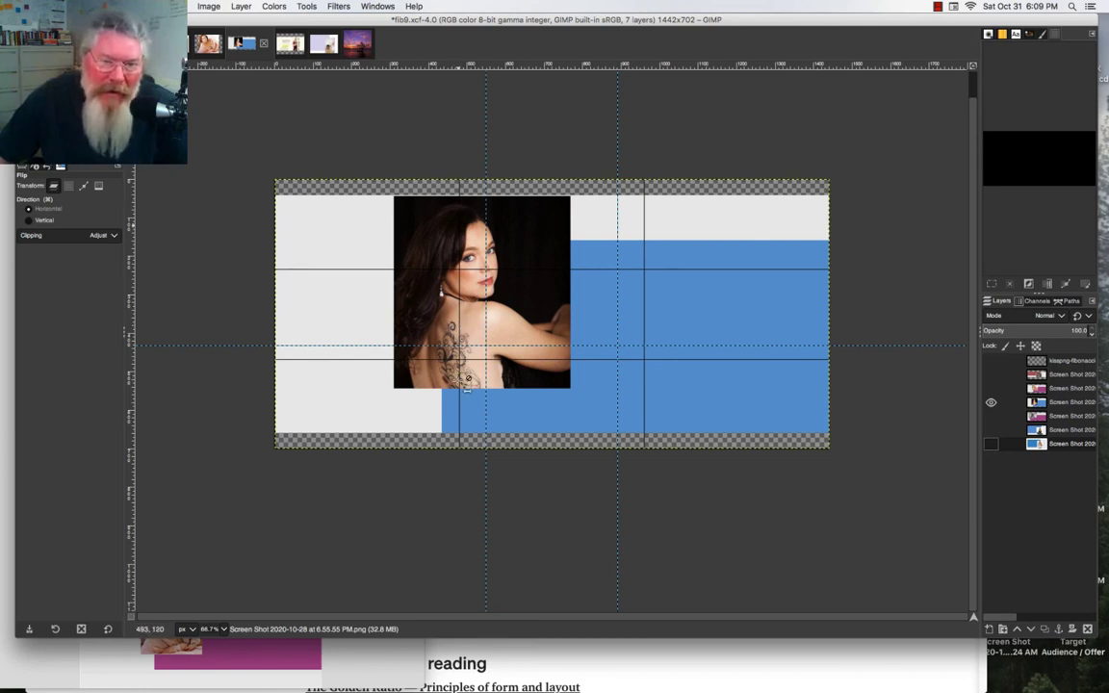
- View the magenta section with the reclining woman against the grid, and replace it with the red section showing the kneeling woman
click(991, 388)
click(991, 402)
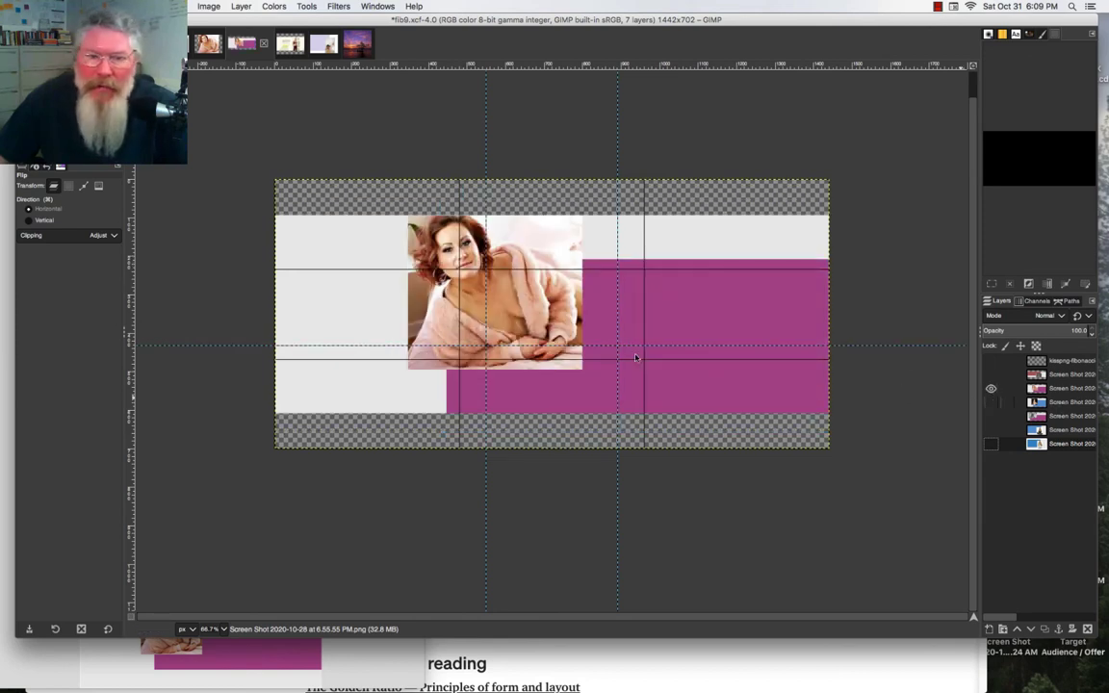
click(991, 387)
click(992, 374)
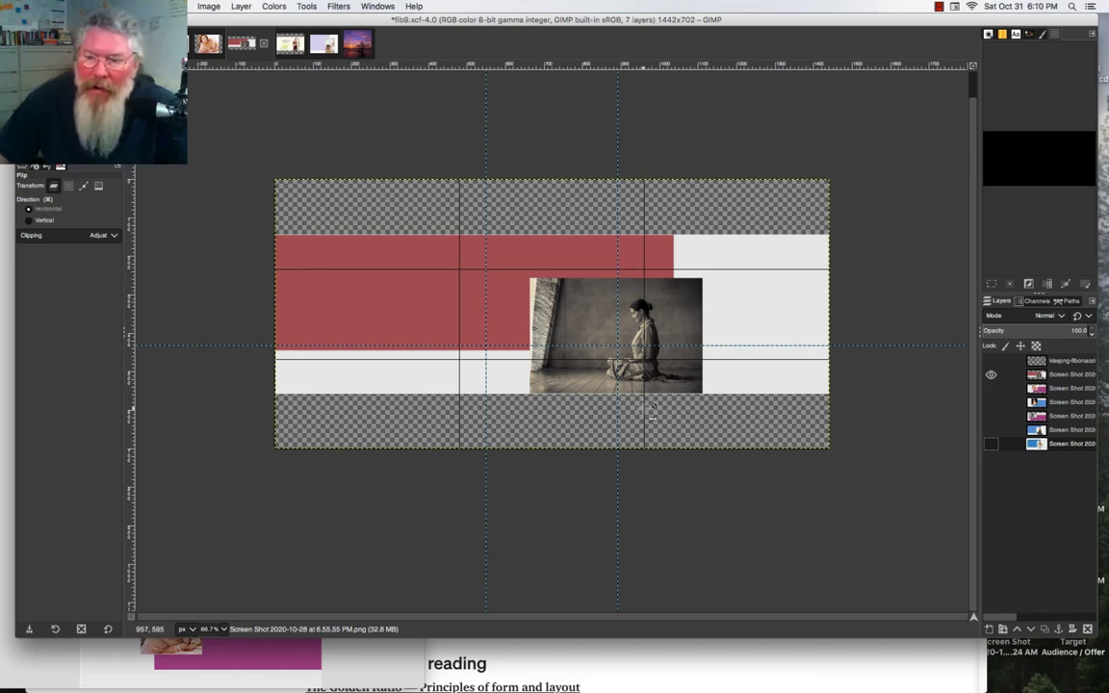
click(938, 6)
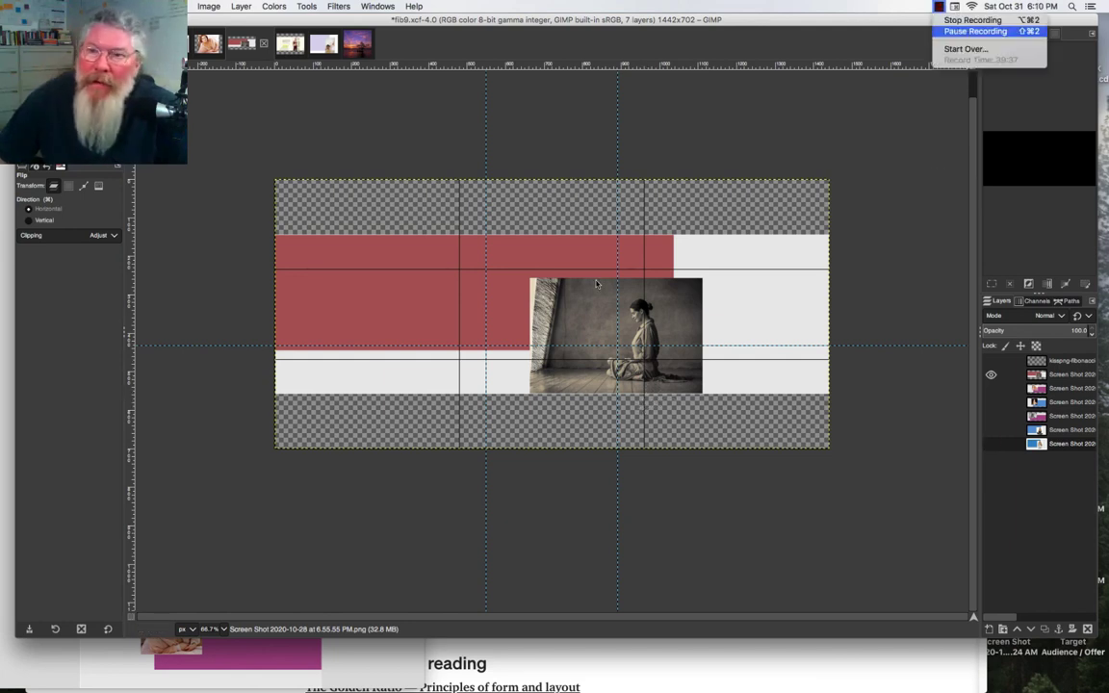
click(957, 36)
click(597, 279)
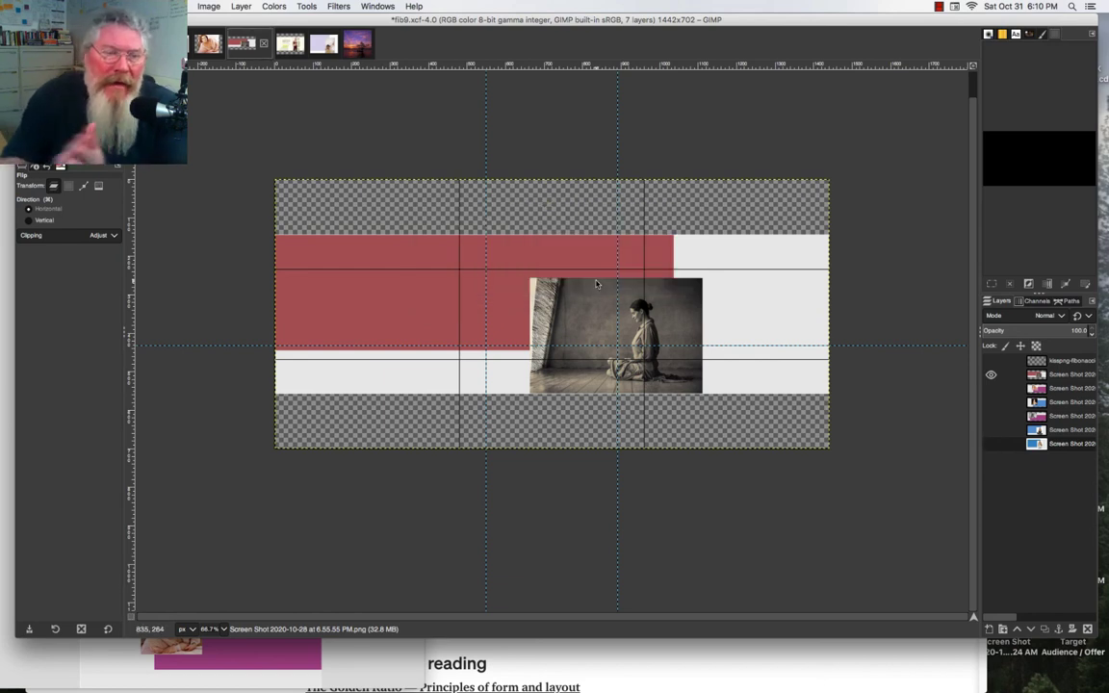